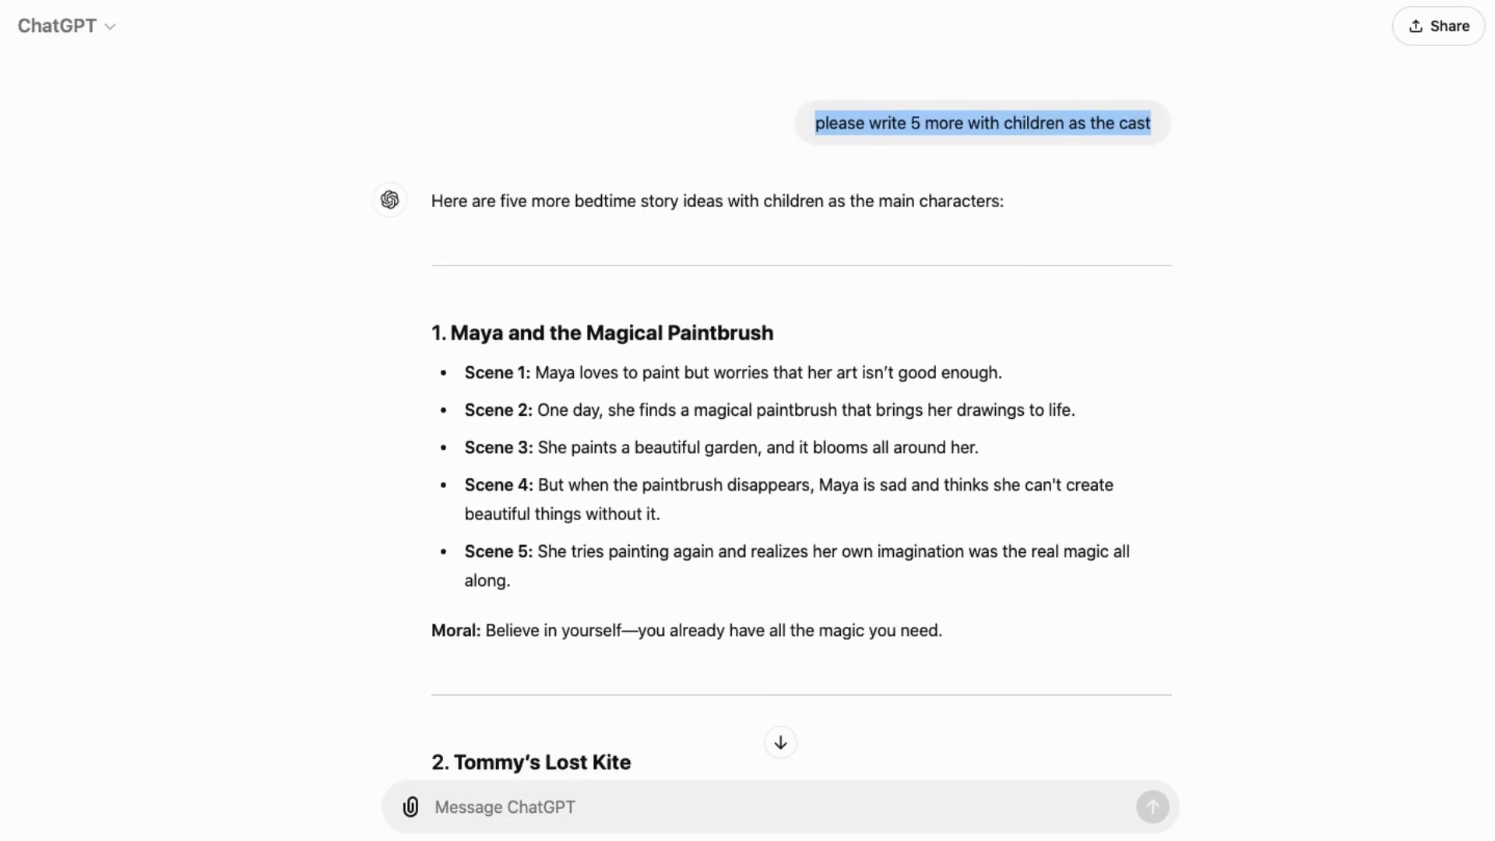
- Below the children's story ideas, draft the prompt "generate 2 image prompts for each scene in the story idea" without sending it
{"action": "scroll", "coordinate": [1273, 464], "scroll_direction": "down", "scroll_amount": 5}
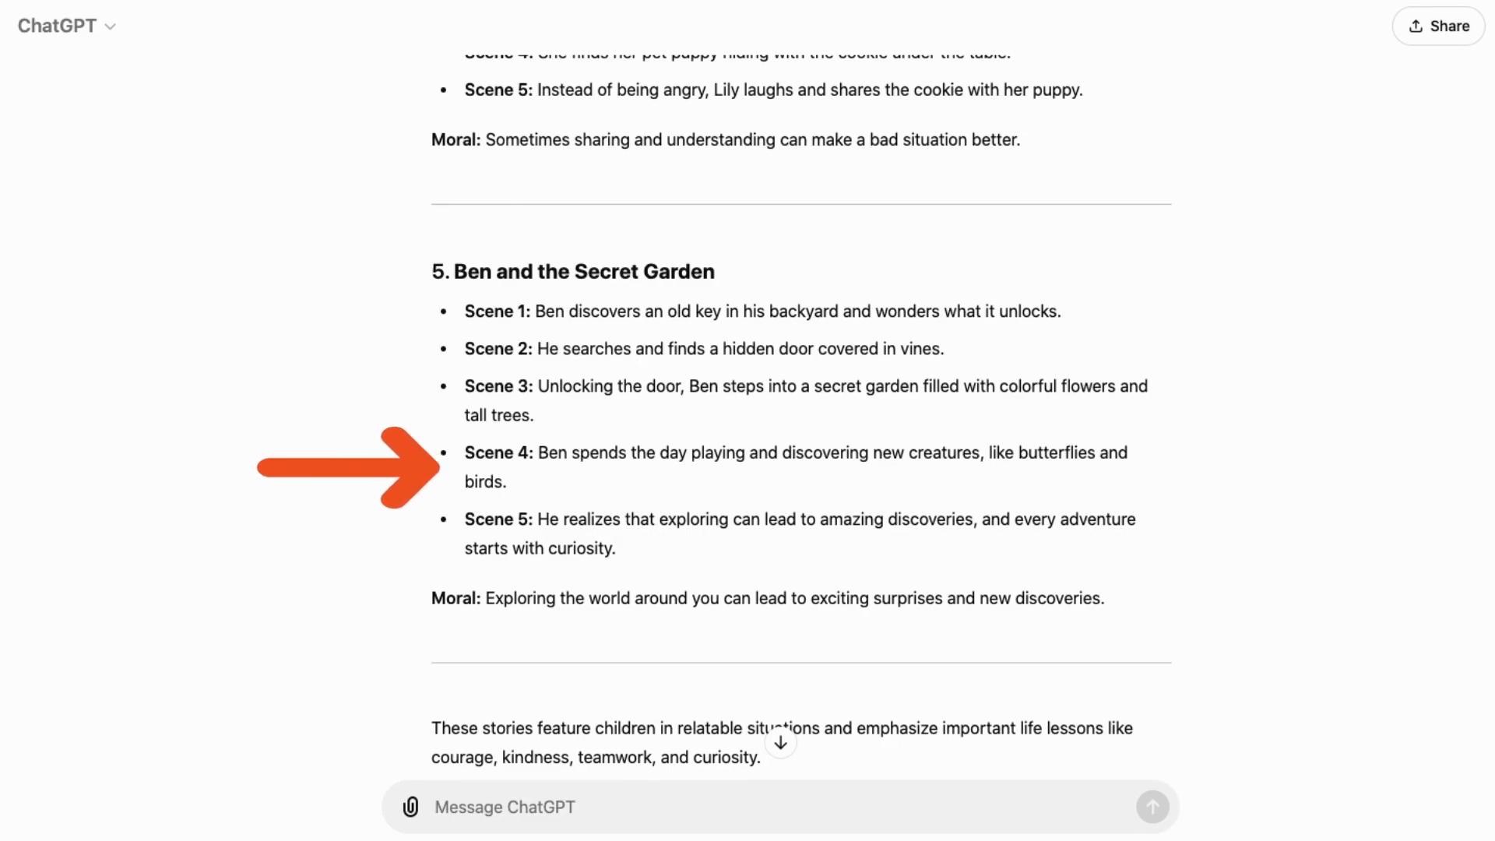
{"action": "scroll", "coordinate": [445, 212], "scroll_direction": "down", "scroll_amount": 1}
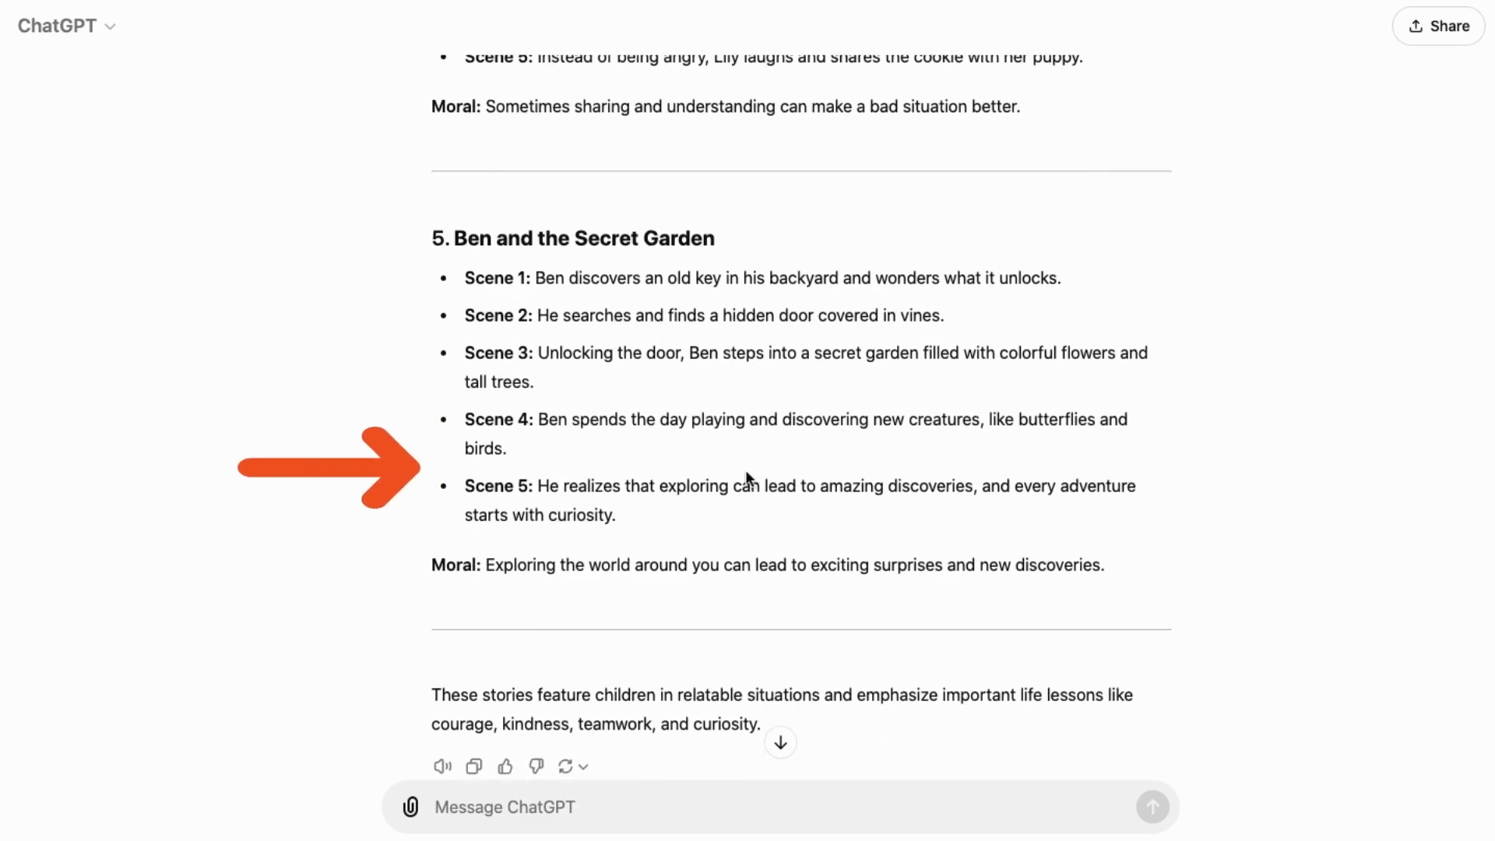
{"action": "type", "text": "generate image prompts for each scene"}
{"action": "left_click", "coordinate": [433, 819]}
{"action": "key", "text": "BackSpace"}
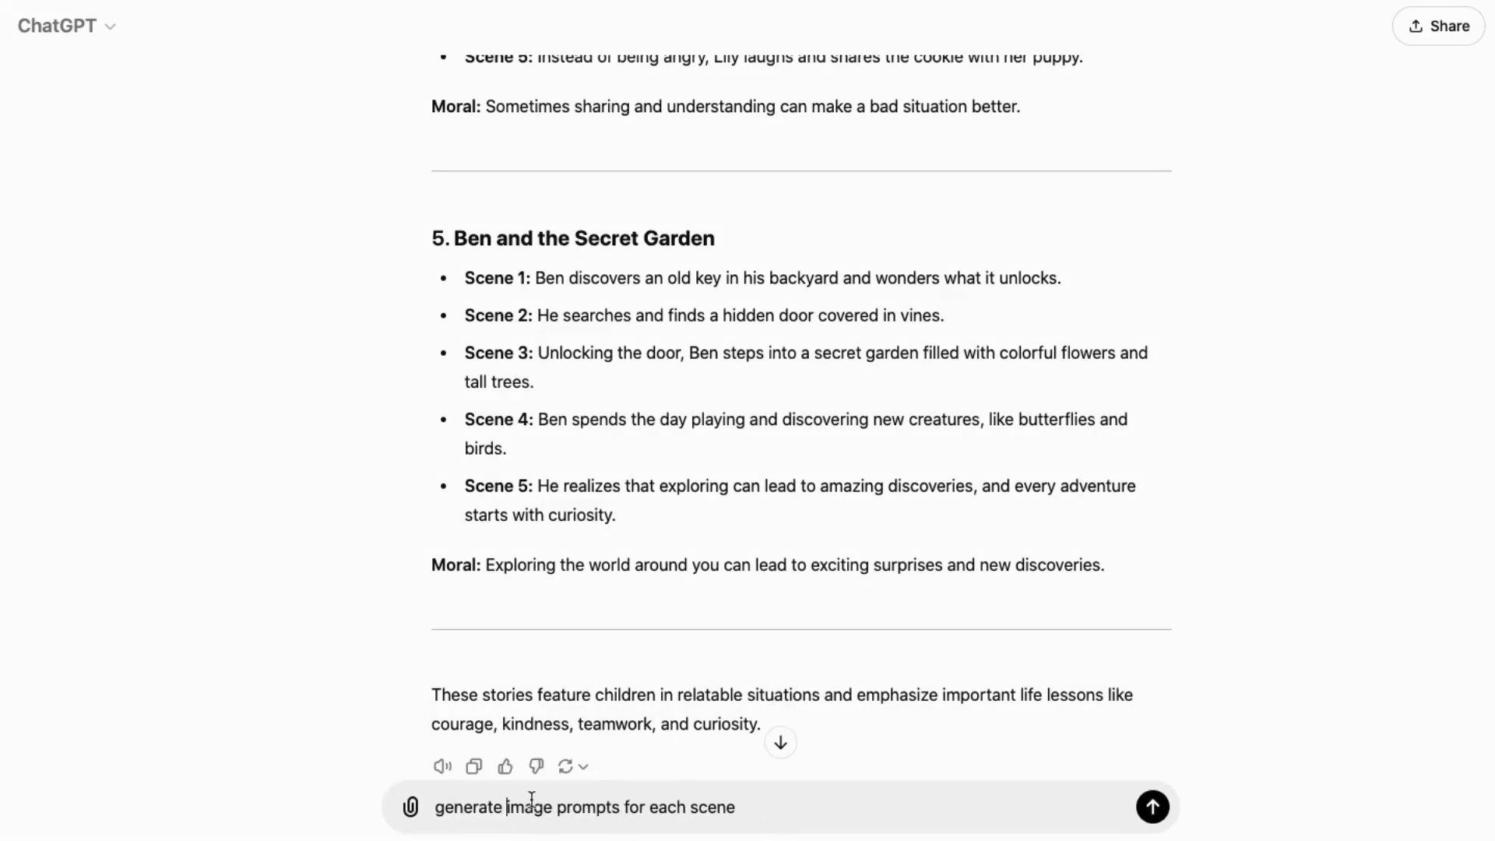
{"action": "type", "text": "in the story idea"}
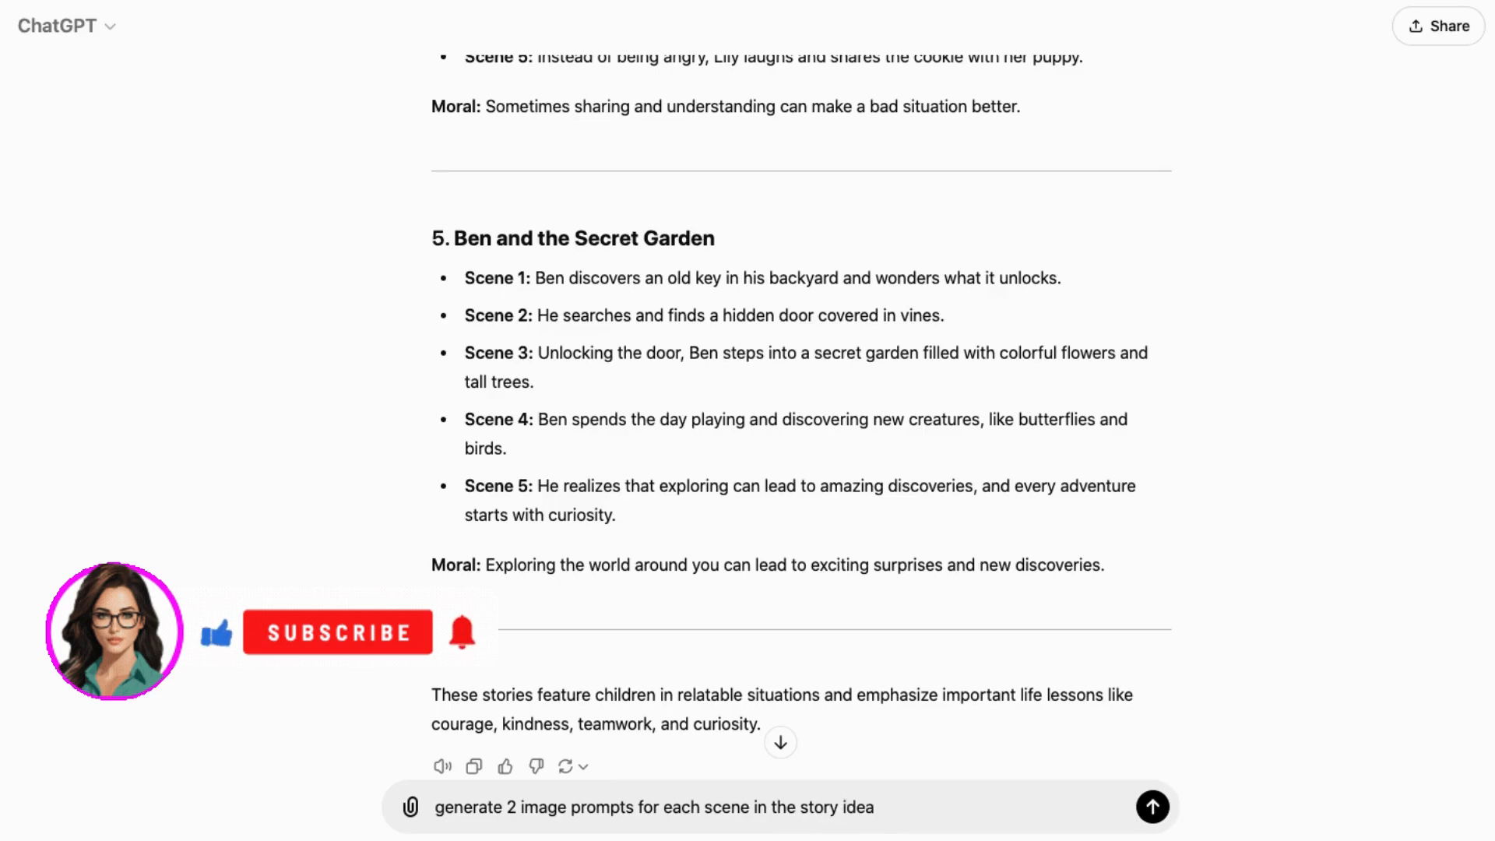
- Append the fifth story's title, "- Ben and the Secret Garden", to the end of the drafted prompt
{"action": "left_click_drag", "start_coordinate": [455, 237], "coordinate": [728, 237]}
{"action": "key", "text": "super+c"}
{"action": "left_click", "coordinate": [903, 807]}
{"action": "key", "text": "super+v"}
{"action": "scroll", "coordinate": [909, 777], "scroll_direction": "down", "scroll_amount": 1}
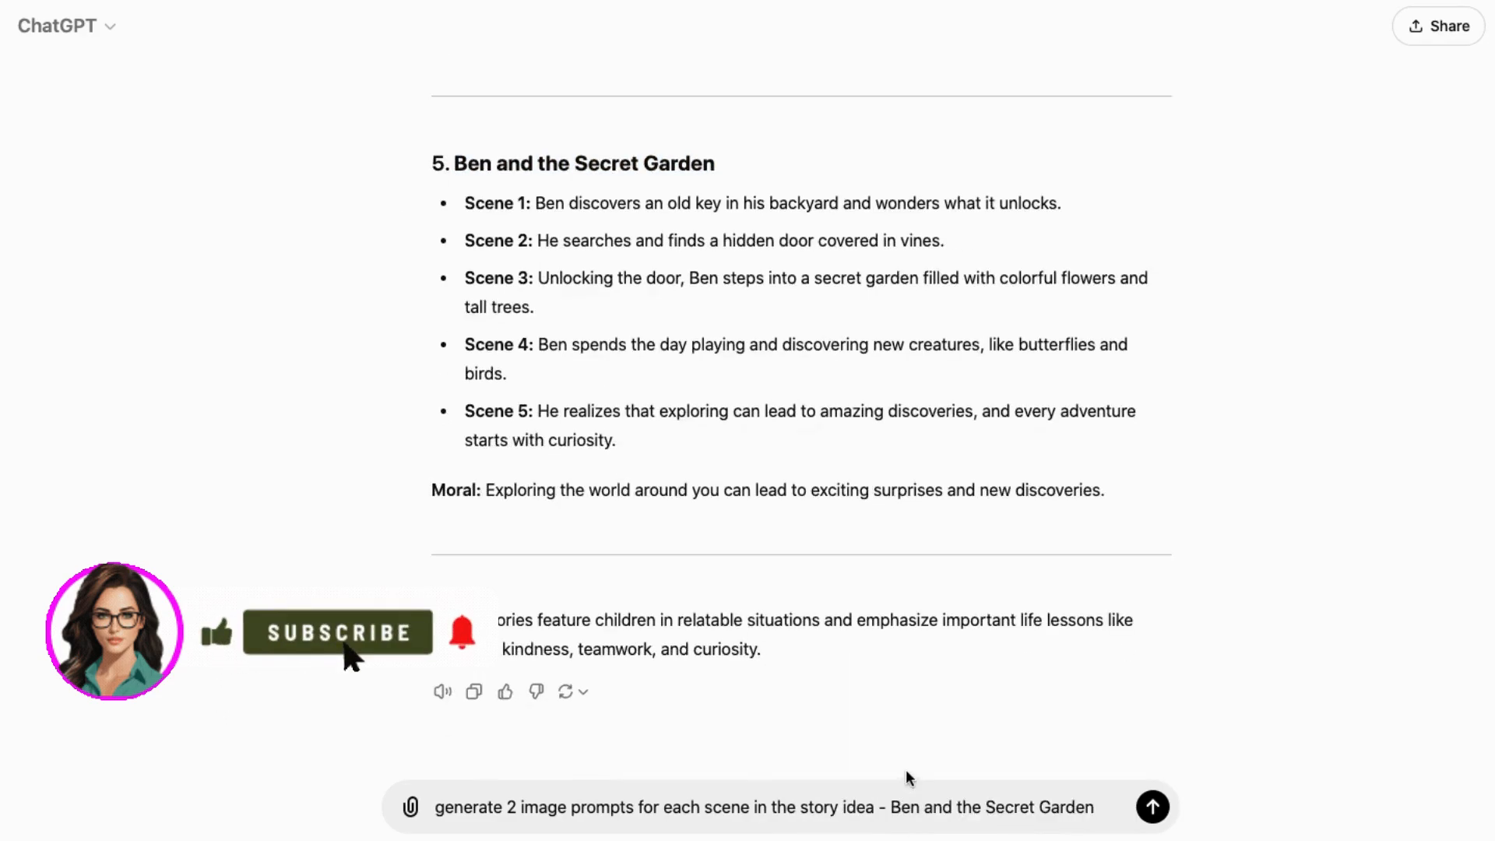
- Insert "describing what is happening in the story" before the story title, submit the prompt and review the reply
{"action": "left_click", "coordinate": [873, 807]}
{"action": "type", "text": "describing what is"}
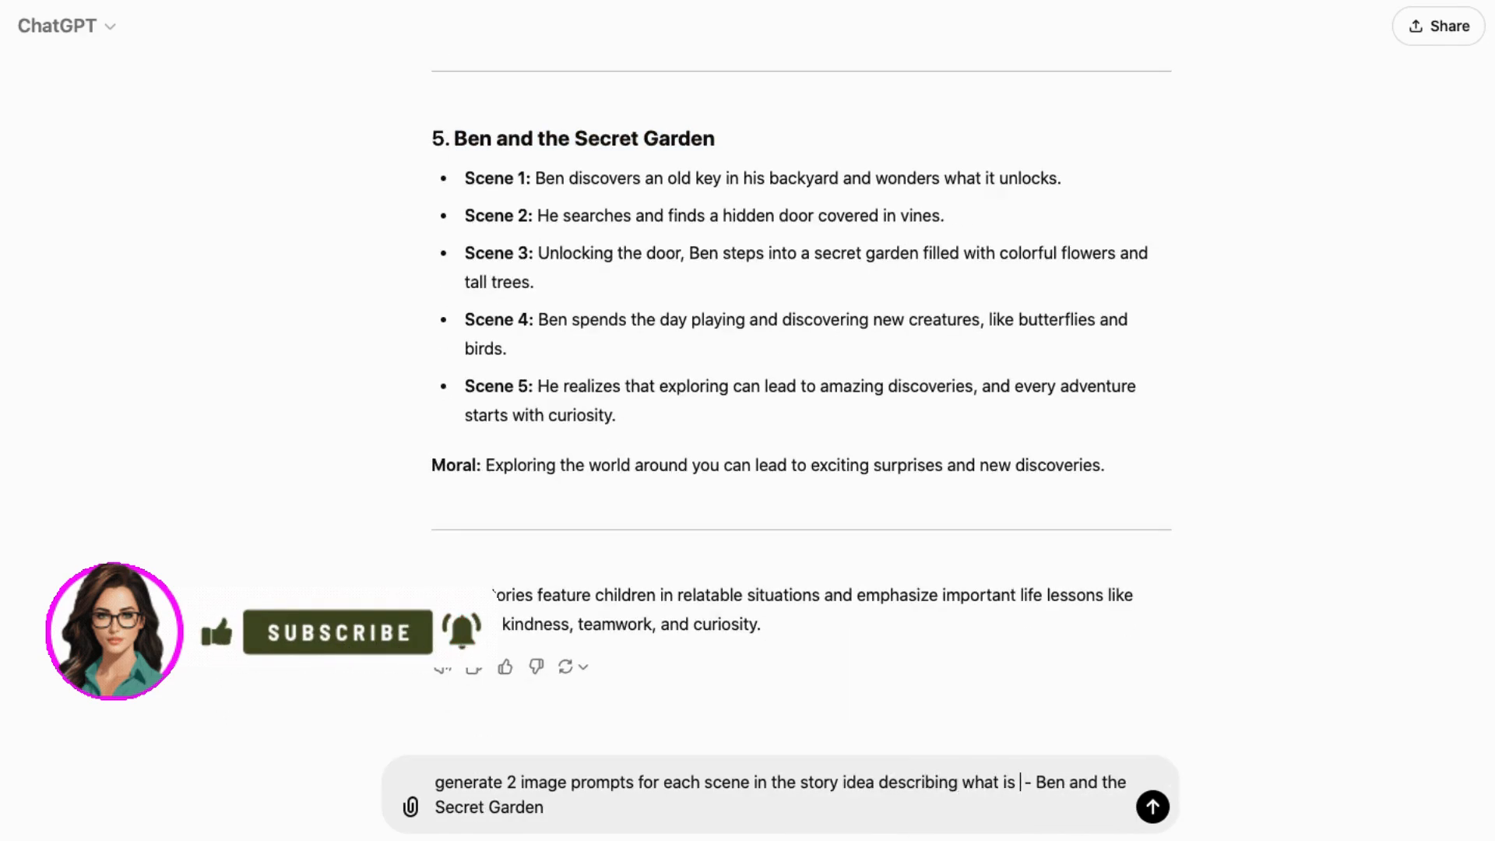
{"action": "type", "text": " happening in the story"}
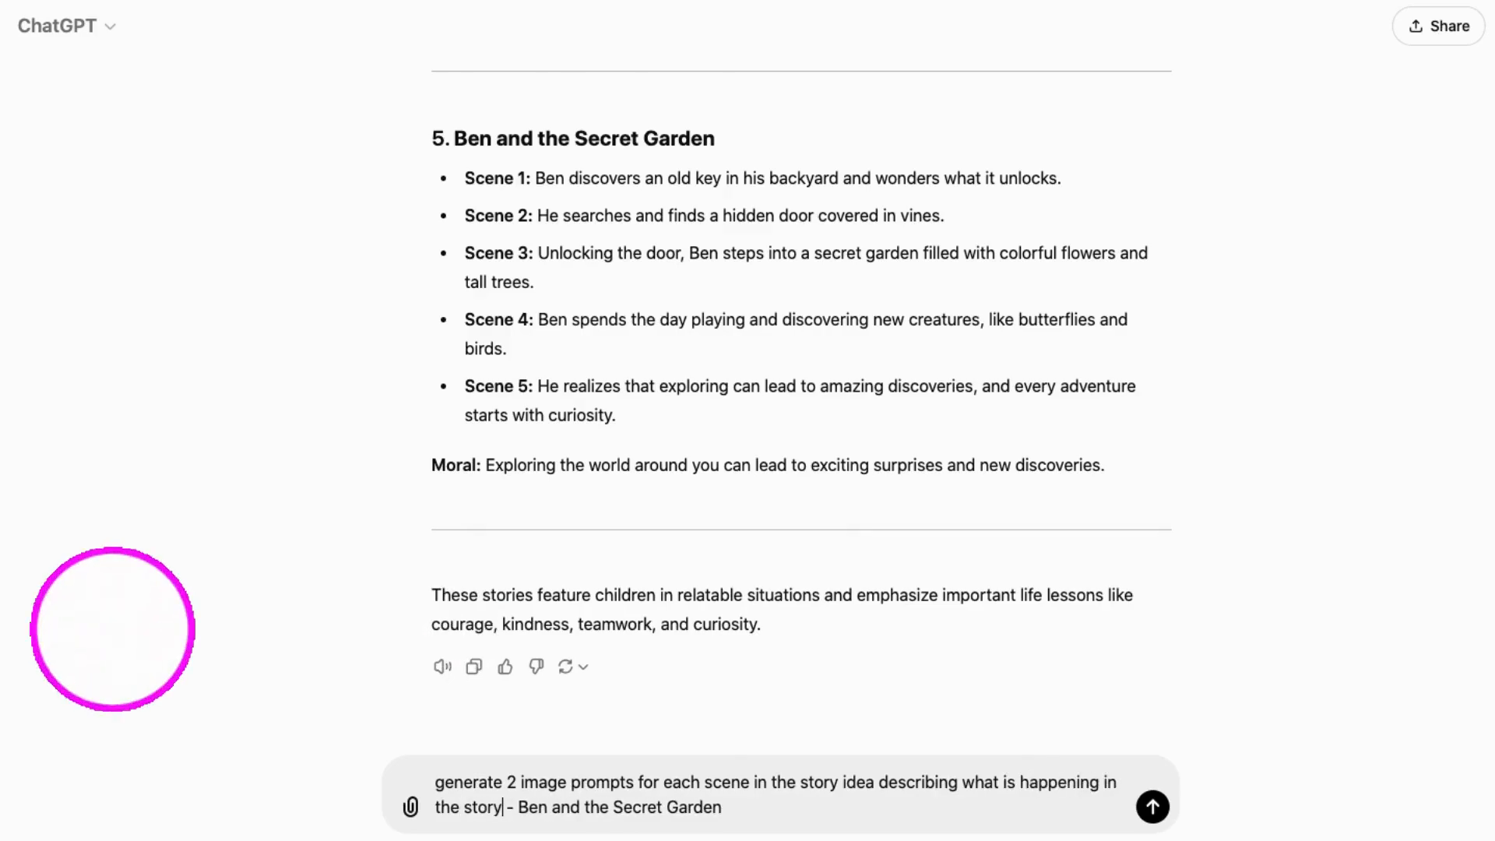
{"action": "key", "text": "Return"}
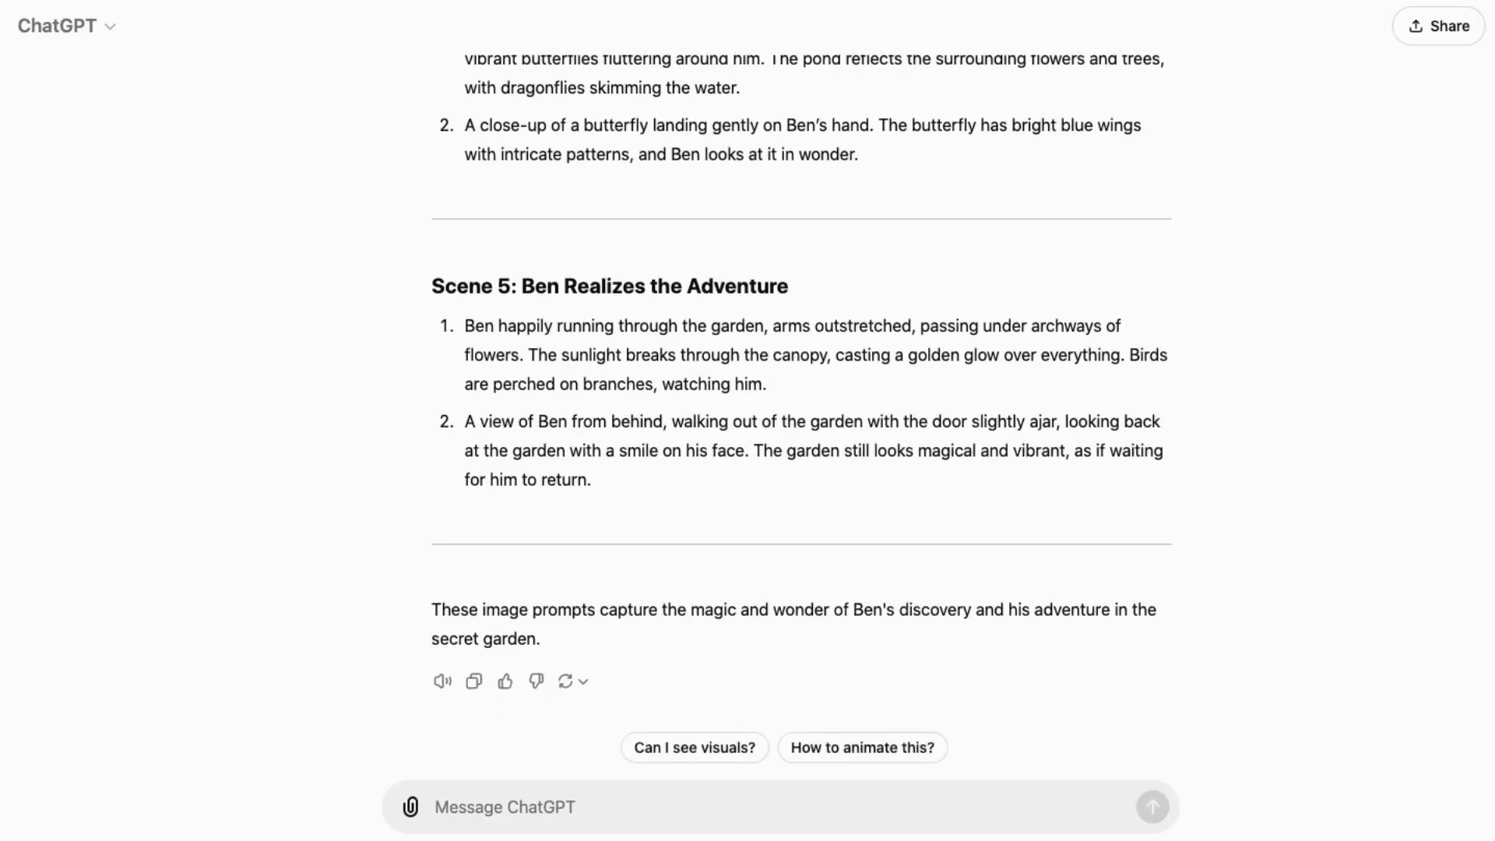
{"action": "scroll", "coordinate": [802, 405], "scroll_direction": "up", "scroll_amount": 5}
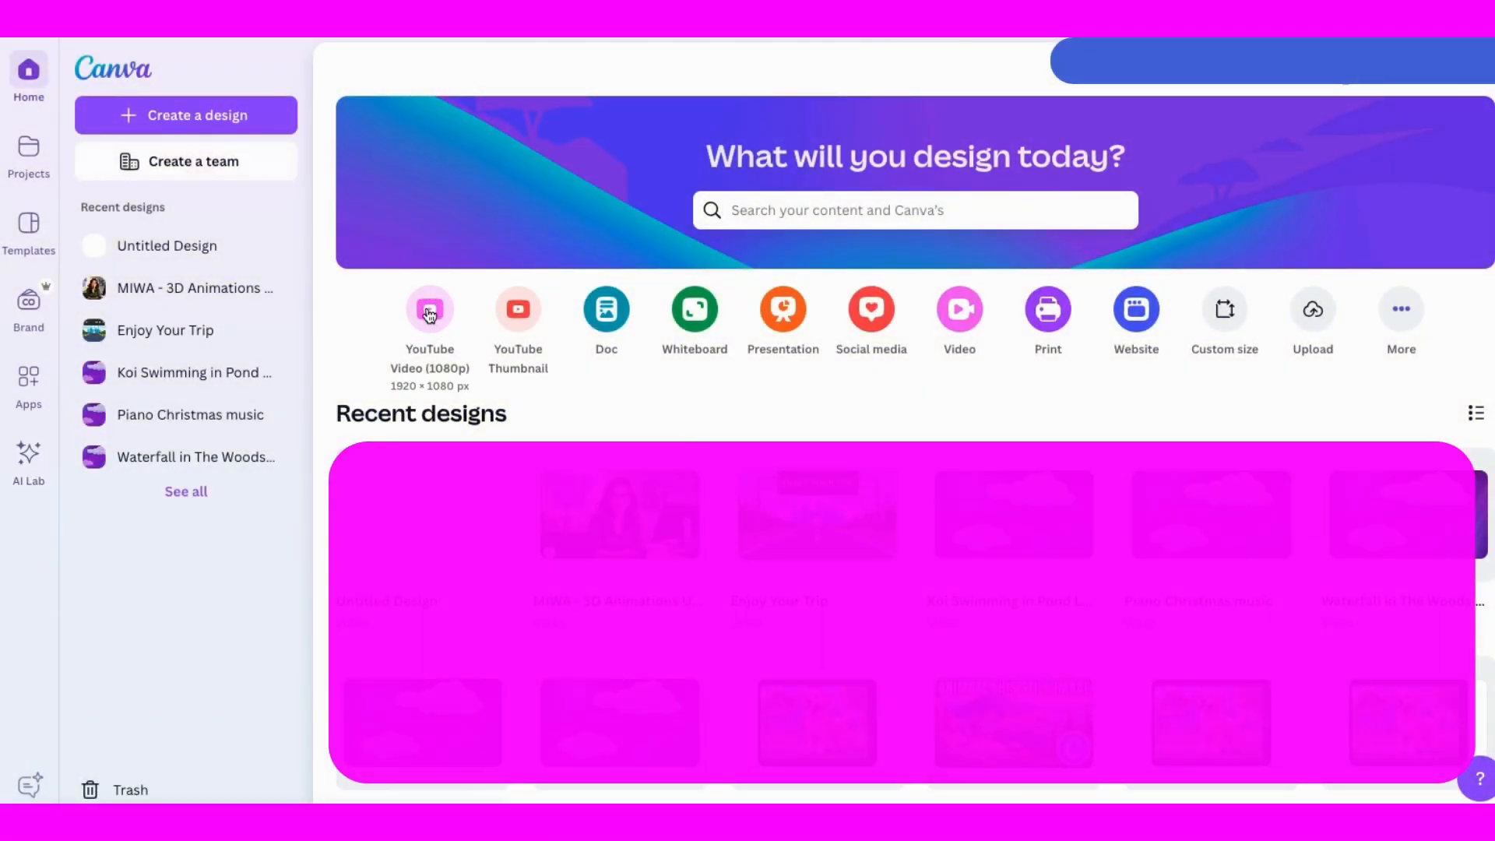
- In Canva, create a YouTube Video (1080p) design, extend it to five pages and select the first page
{"action": "left_click", "coordinate": [429, 312]}
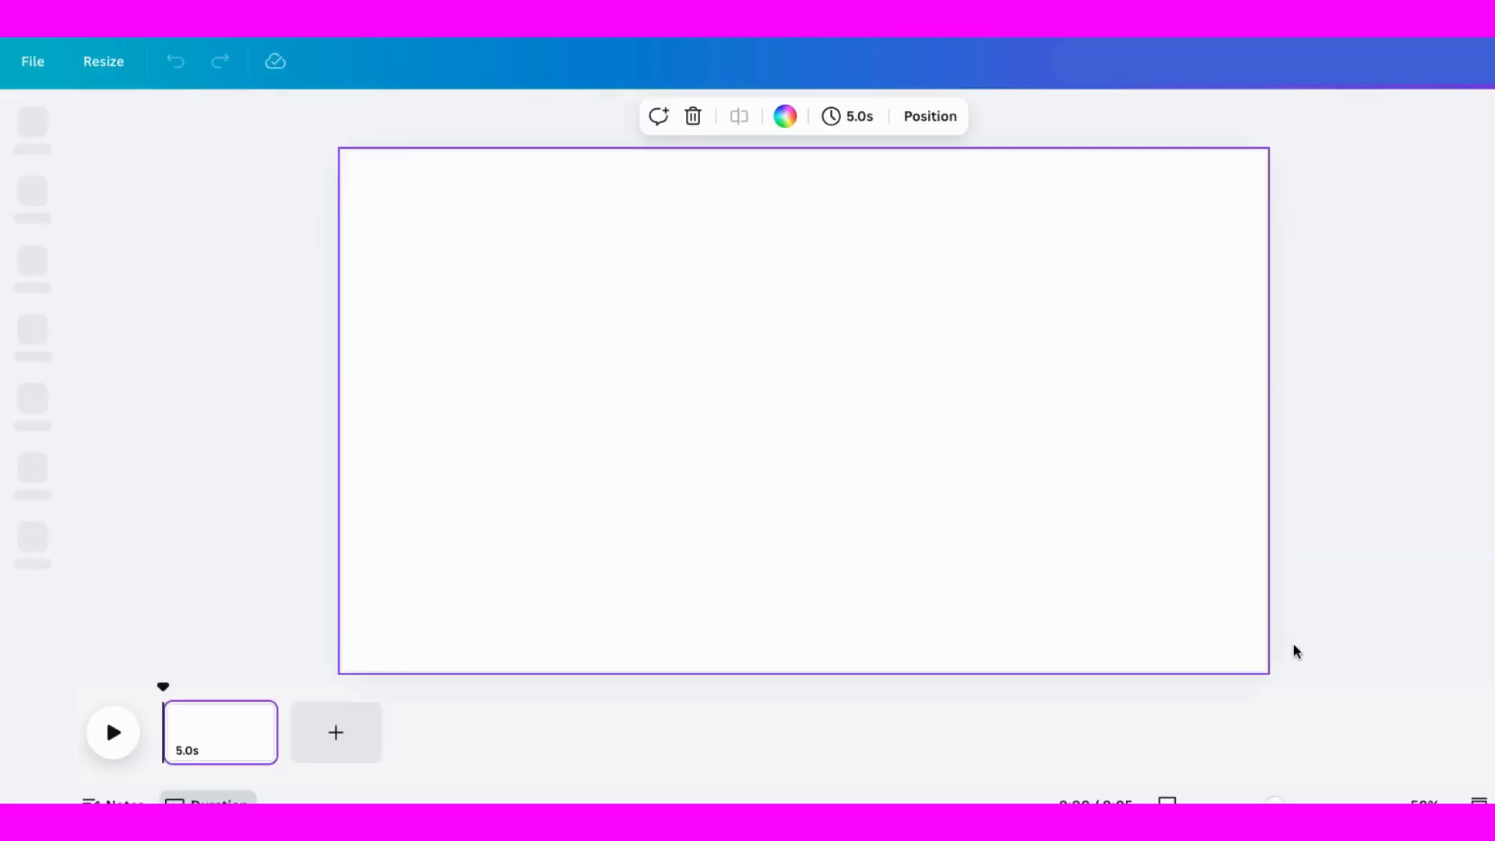
{"action": "left_click", "coordinate": [366, 736]}
{"action": "left_click", "coordinate": [487, 736]}
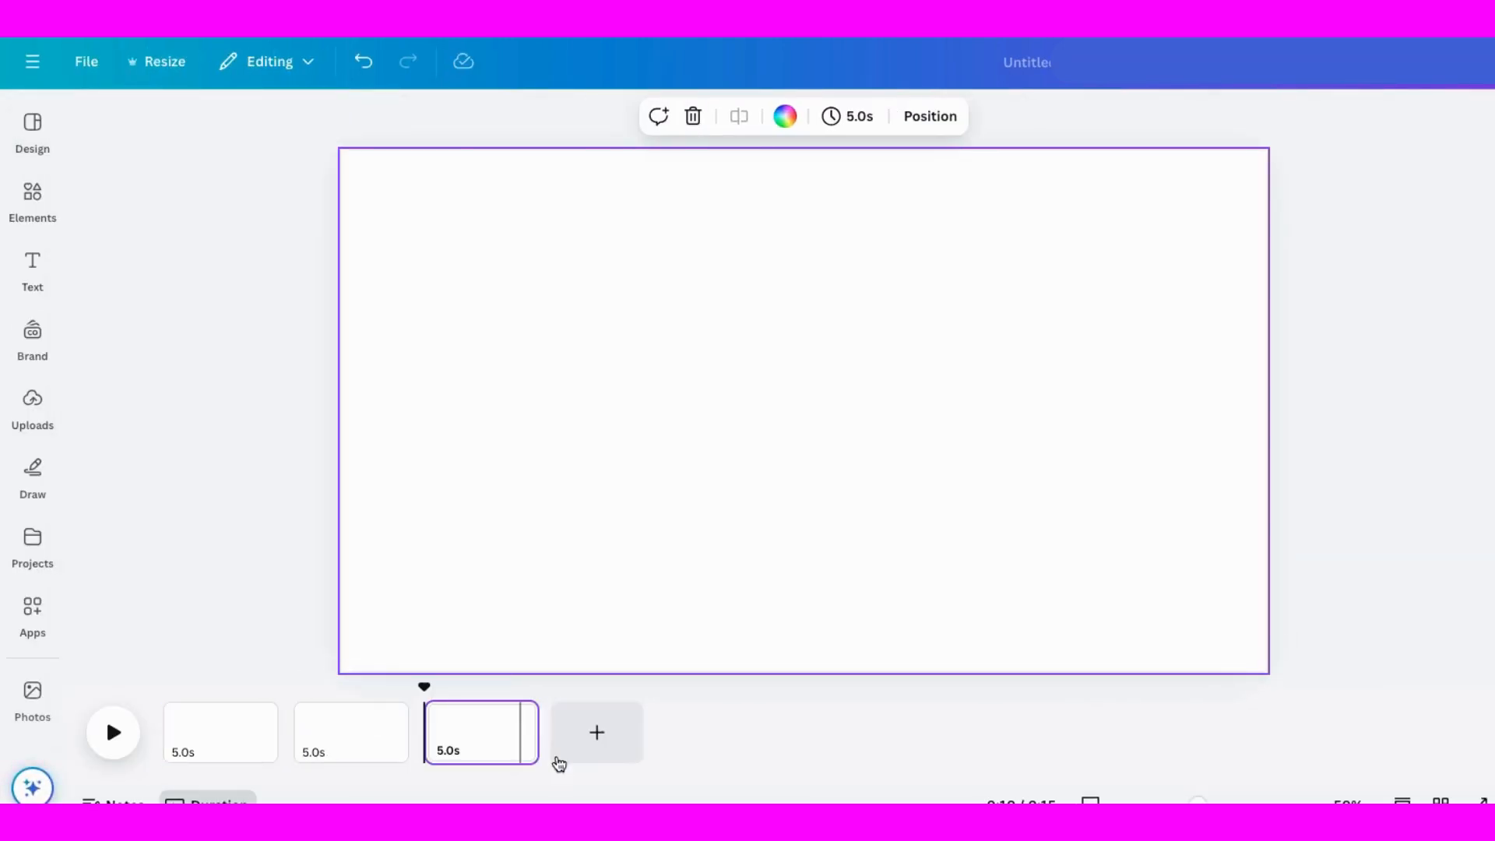
{"action": "left_click", "coordinate": [623, 740]}
{"action": "left_click", "coordinate": [705, 736]}
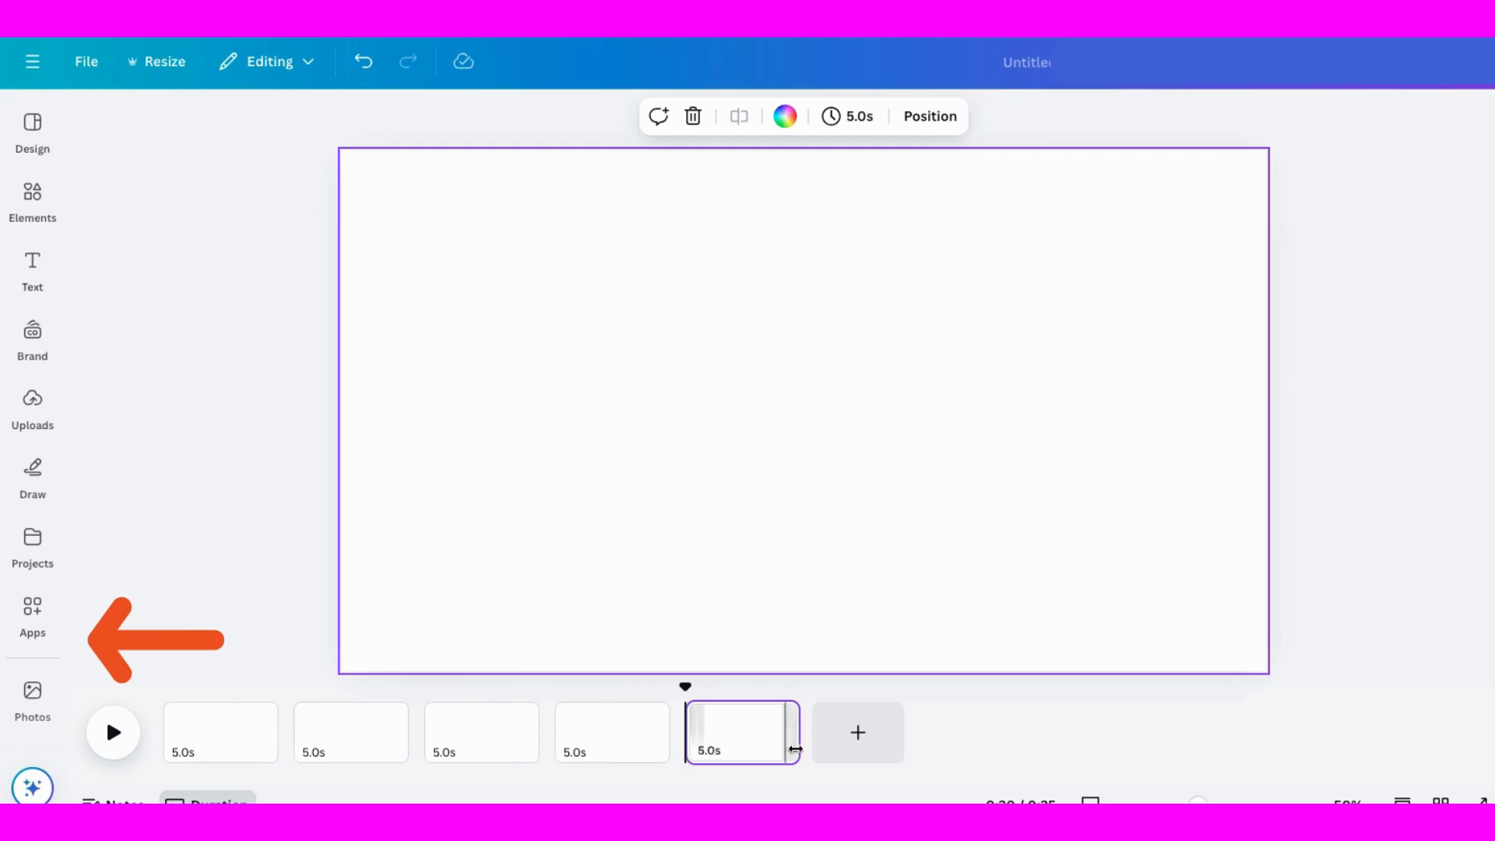
{"action": "left_click", "coordinate": [213, 735]}
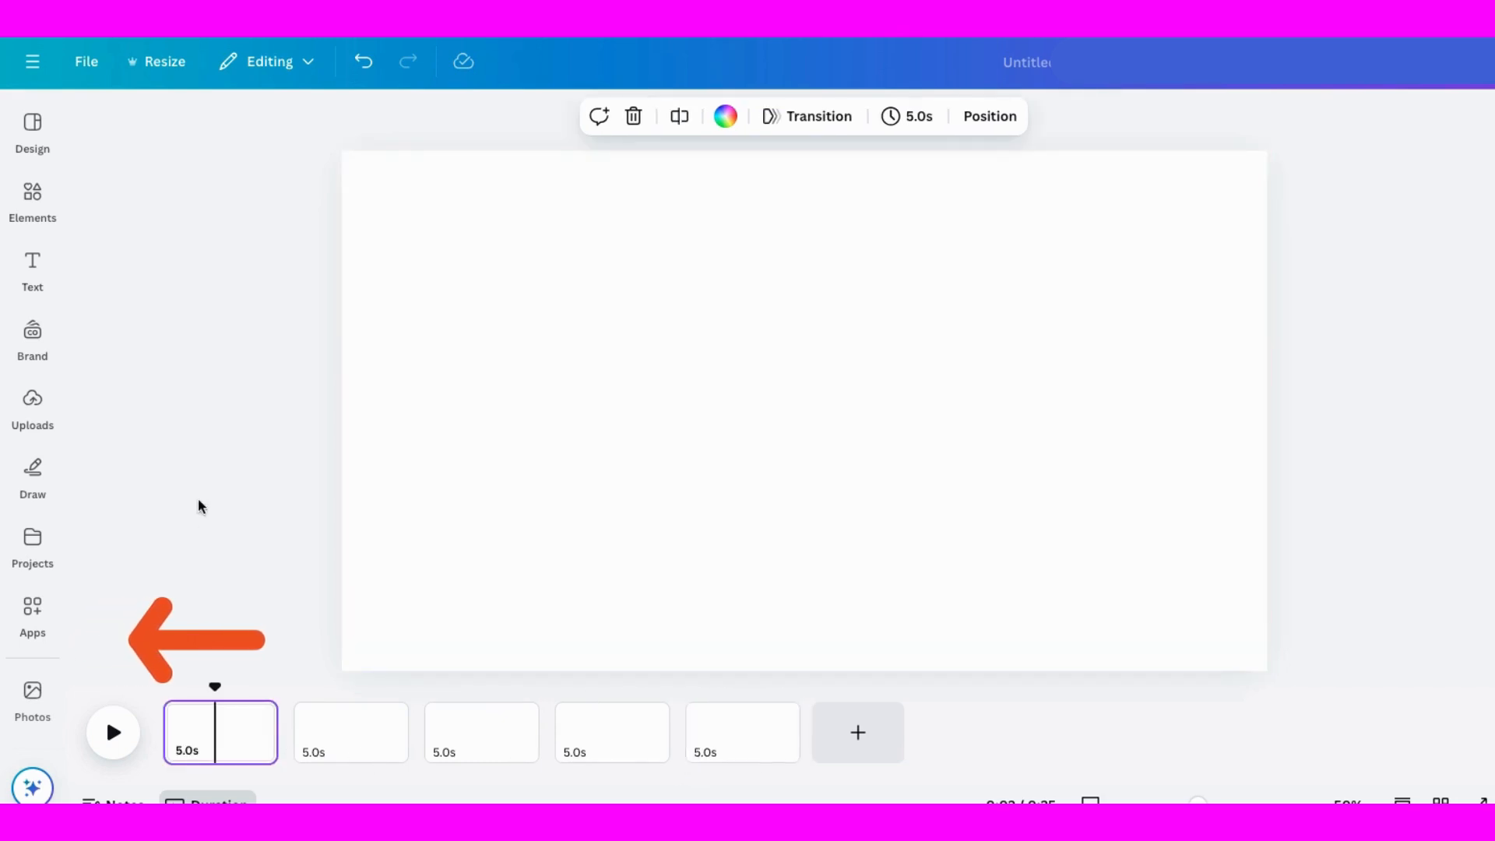
- Search the available apps for "magic media" and open Magic Media
{"action": "left_click", "coordinate": [31, 612]}
{"action": "type", "text": "magic media"}
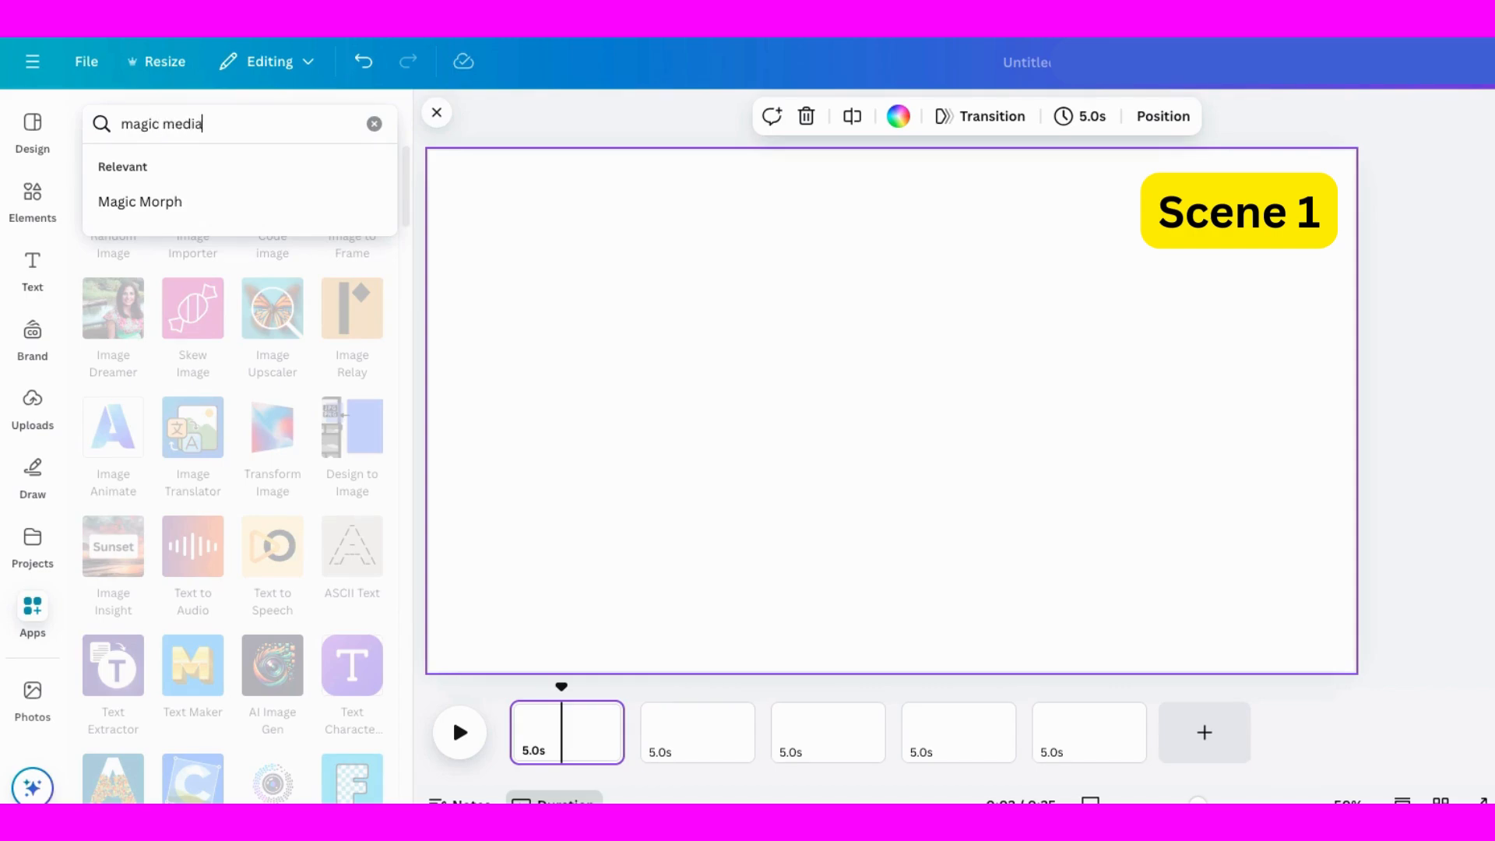
{"action": "key", "text": "Return"}
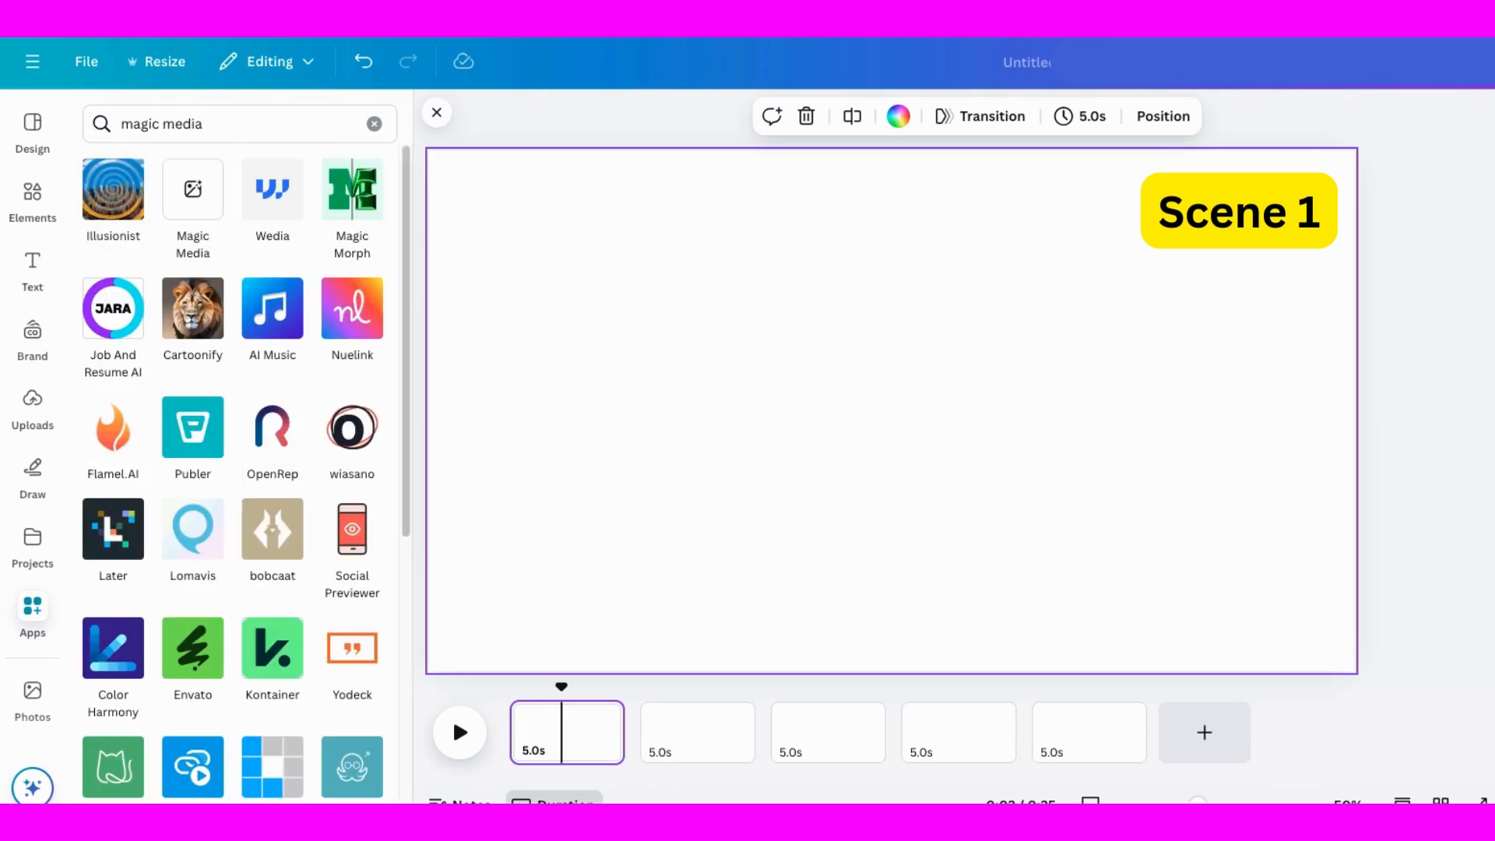
{"action": "left_click", "coordinate": [191, 190]}
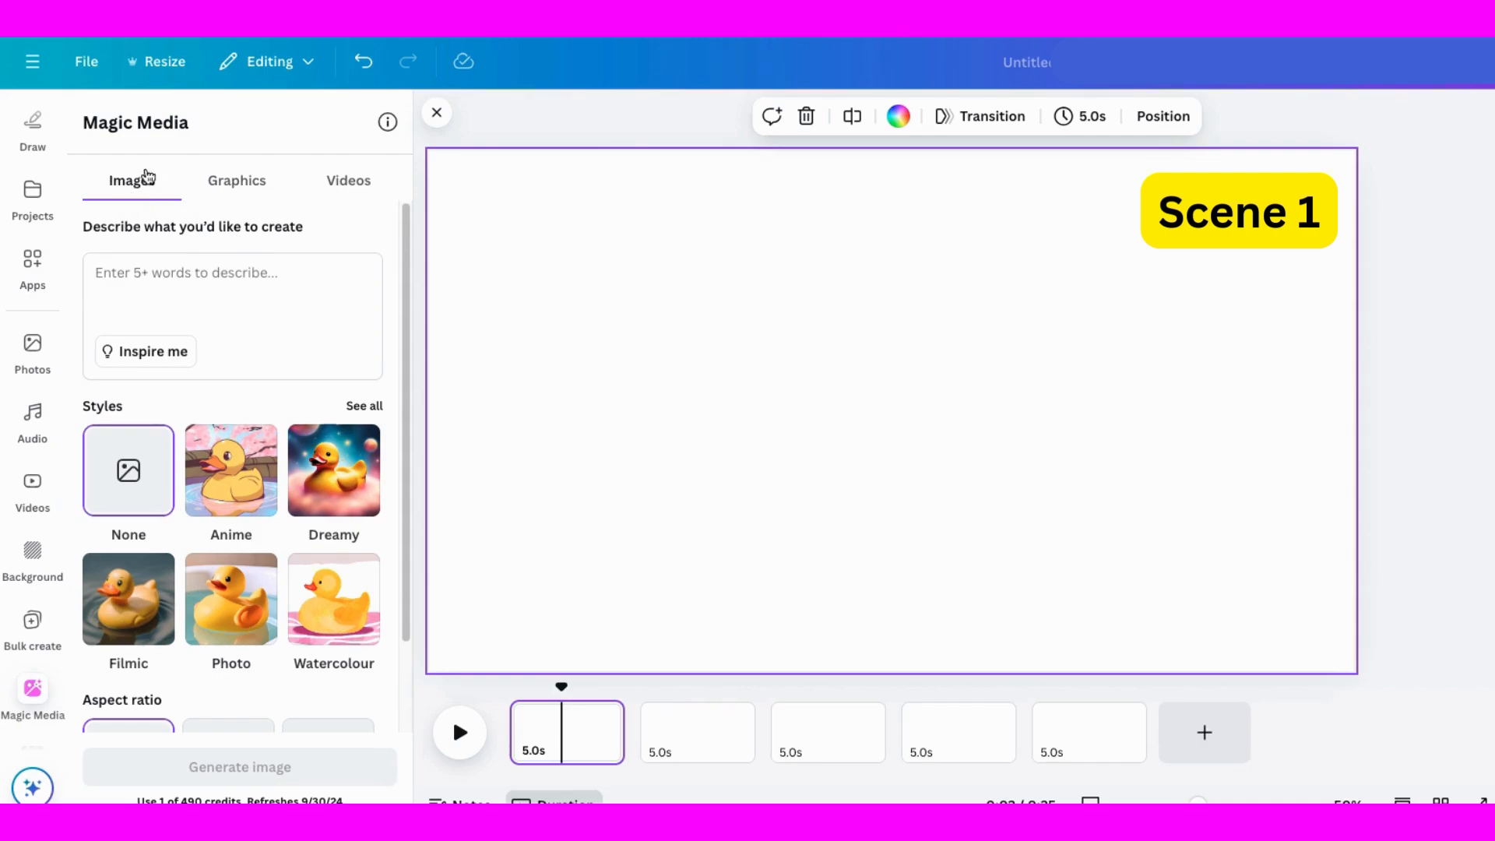
- Look at Magic Media's Graphics and Videos generators, and return to the Images generator
{"action": "left_click", "coordinate": [238, 182]}
{"action": "left_click", "coordinate": [370, 198]}
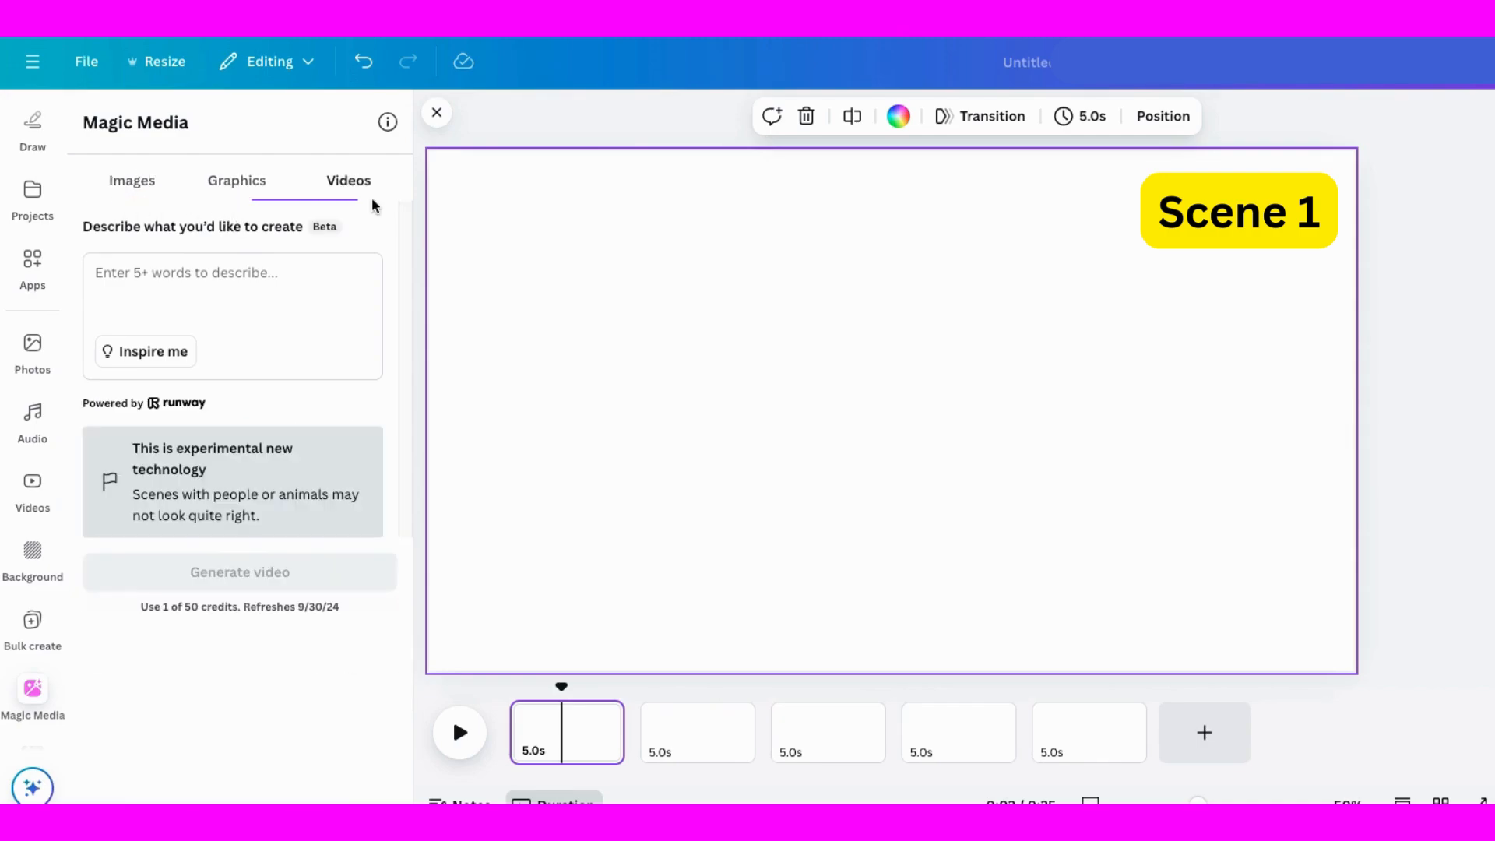
{"action": "left_click", "coordinate": [130, 185]}
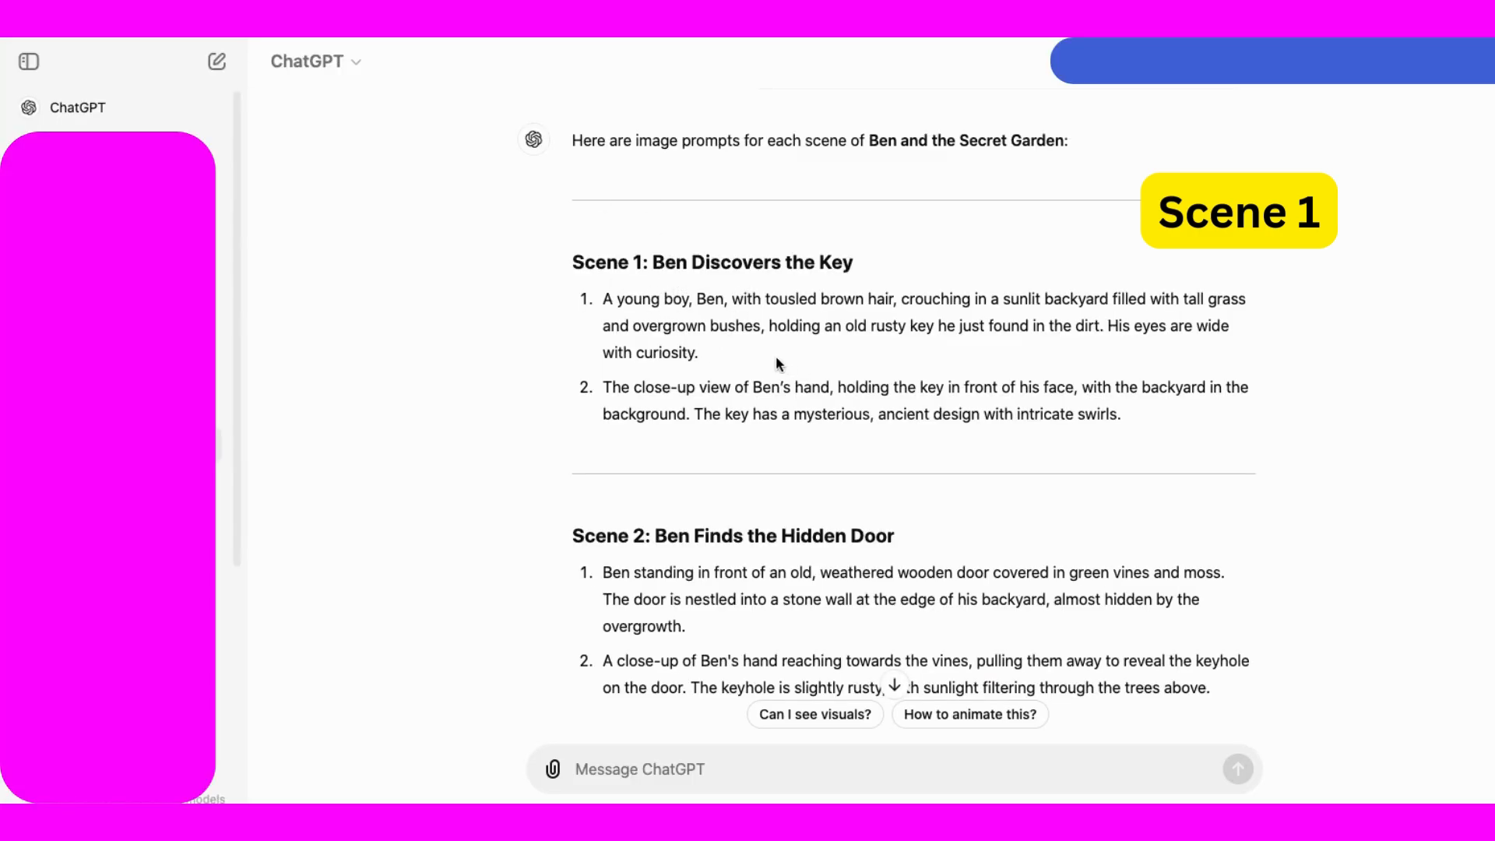
- Copy ChatGPT's first Scene 1 prompt into Magic Media's image description, adding "wearing blue jeans, a blue t-shirt and black boots" after the hair description
{"action": "left_click_drag", "start_coordinate": [602, 298], "coordinate": [725, 350]}
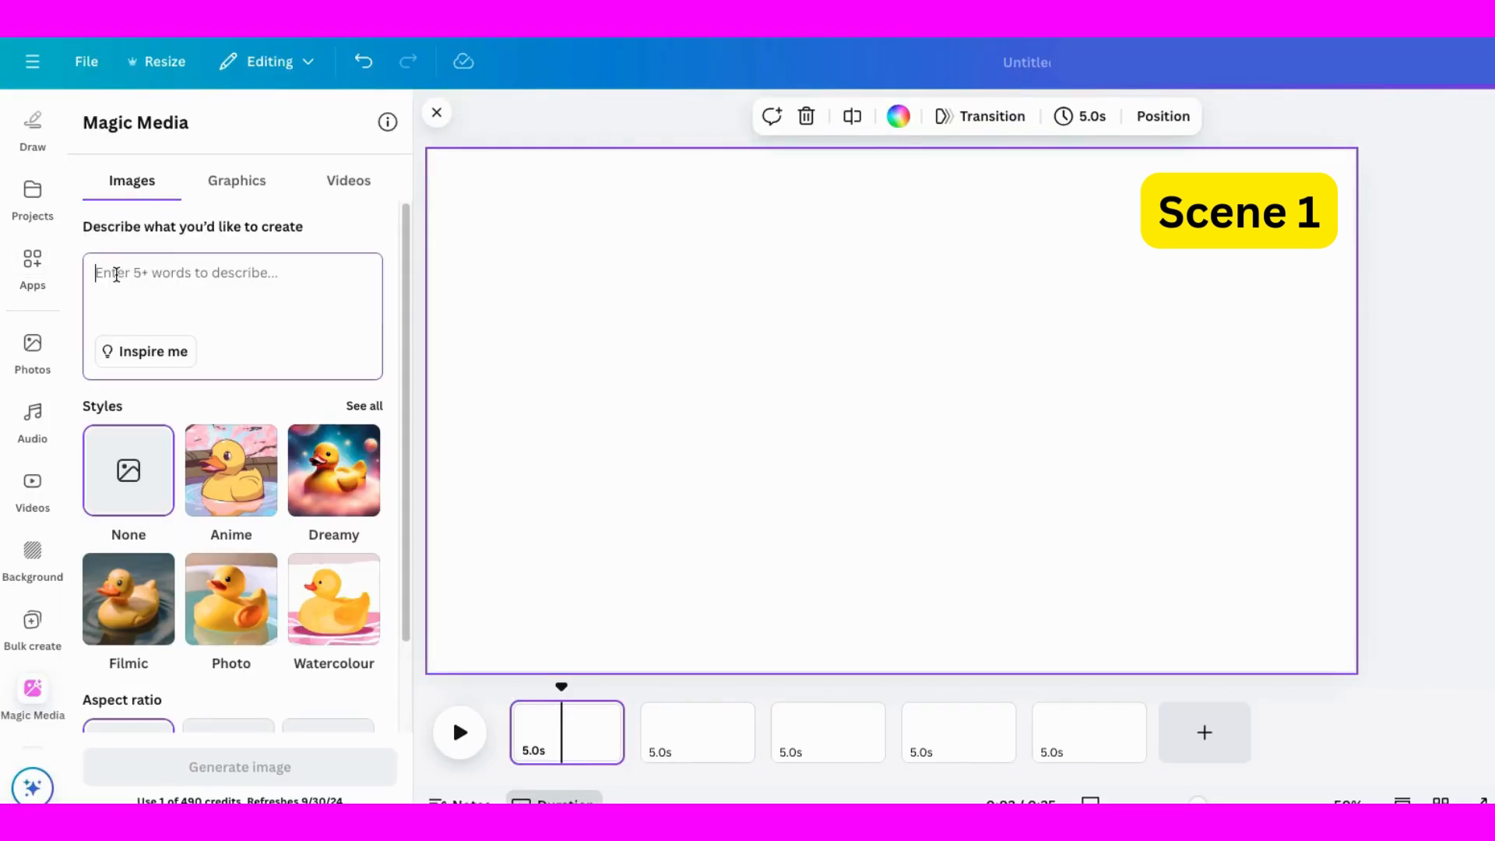
{"action": "key", "text": "ctrl+v"}
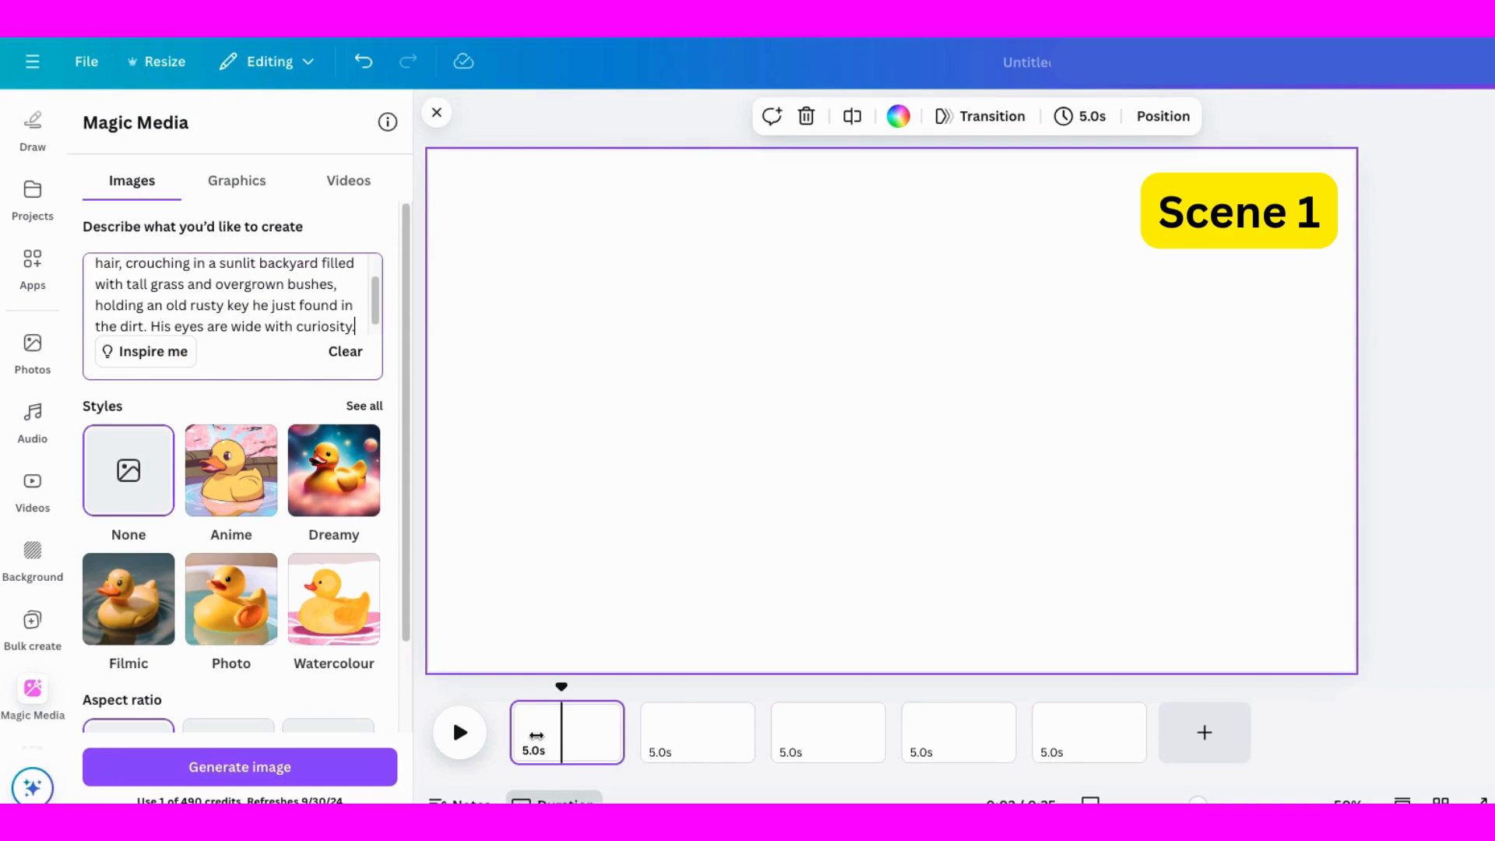
{"action": "left_click", "coordinate": [537, 736]}
{"action": "scroll", "coordinate": [226, 270], "scroll_direction": "down", "scroll_amount": 3}
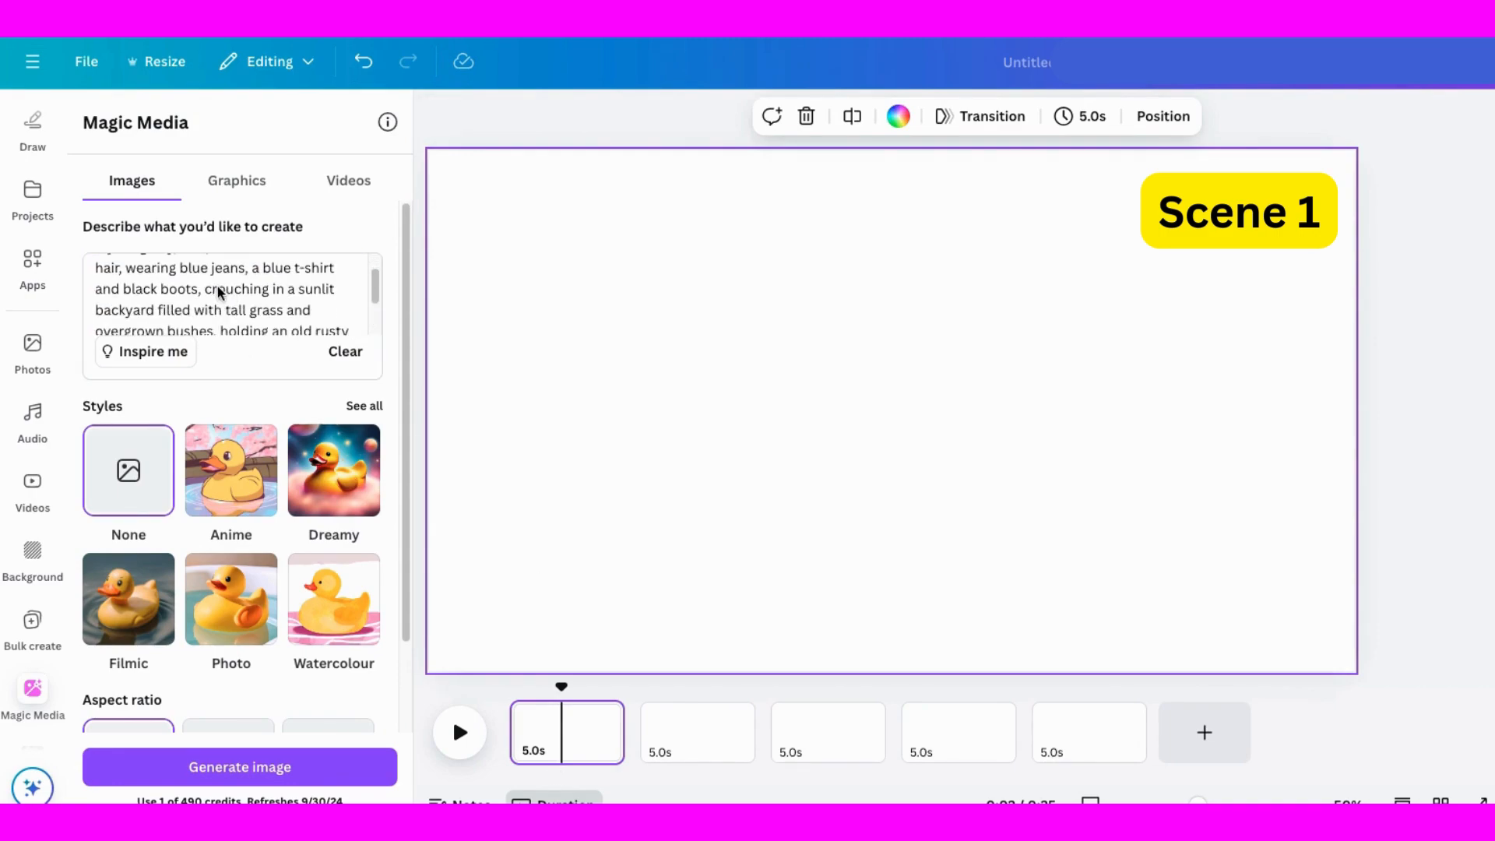
- Choose the Anime style and Landscape aspect ratio for the Scene 1 prompt, and generate the images
{"action": "left_click", "coordinate": [362, 407]}
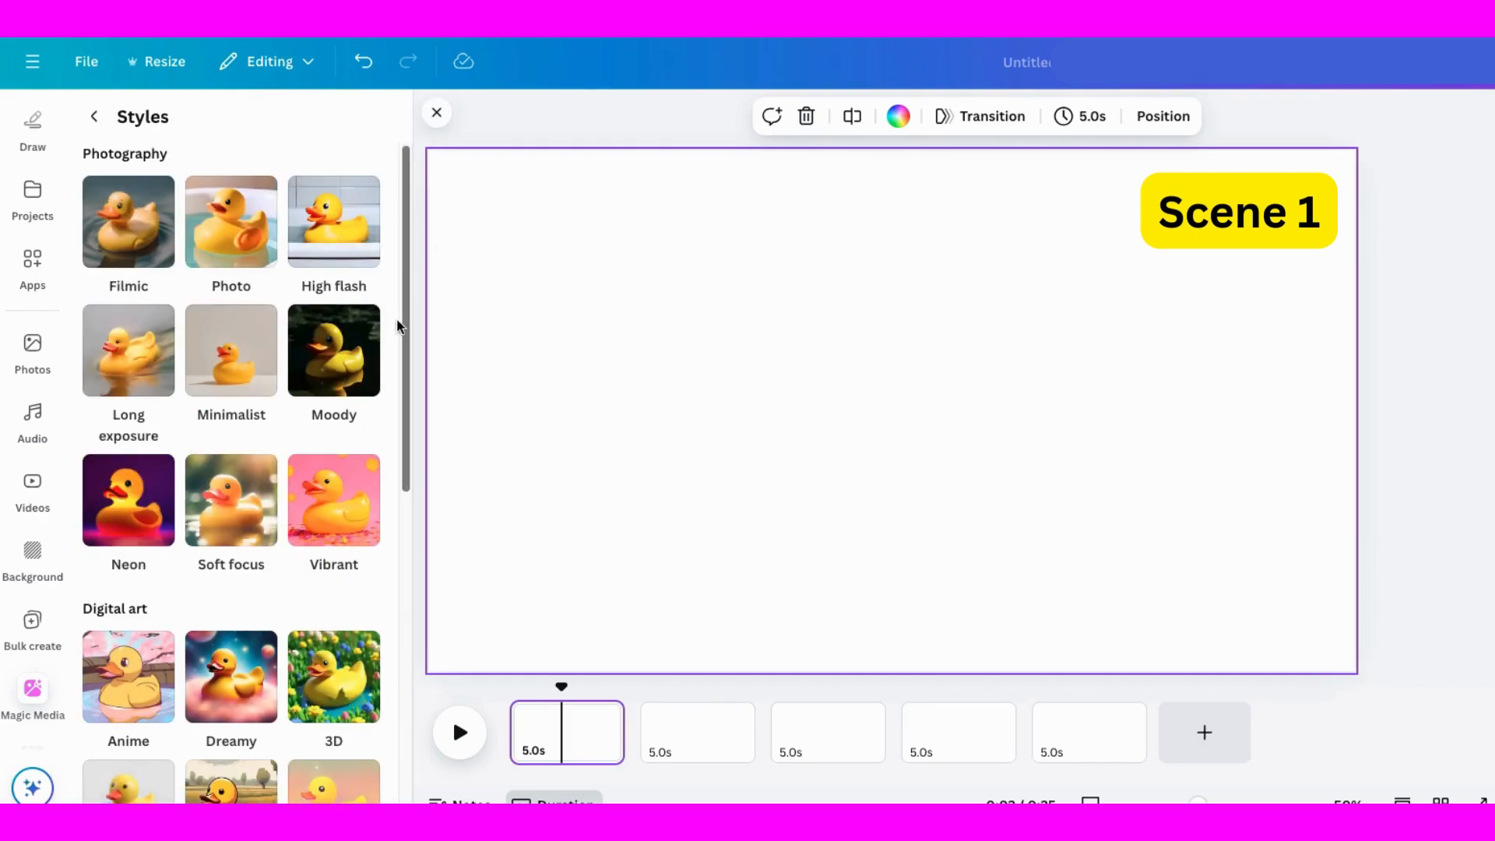
{"action": "scroll", "coordinate": [397, 325], "scroll_direction": "down", "scroll_amount": 4}
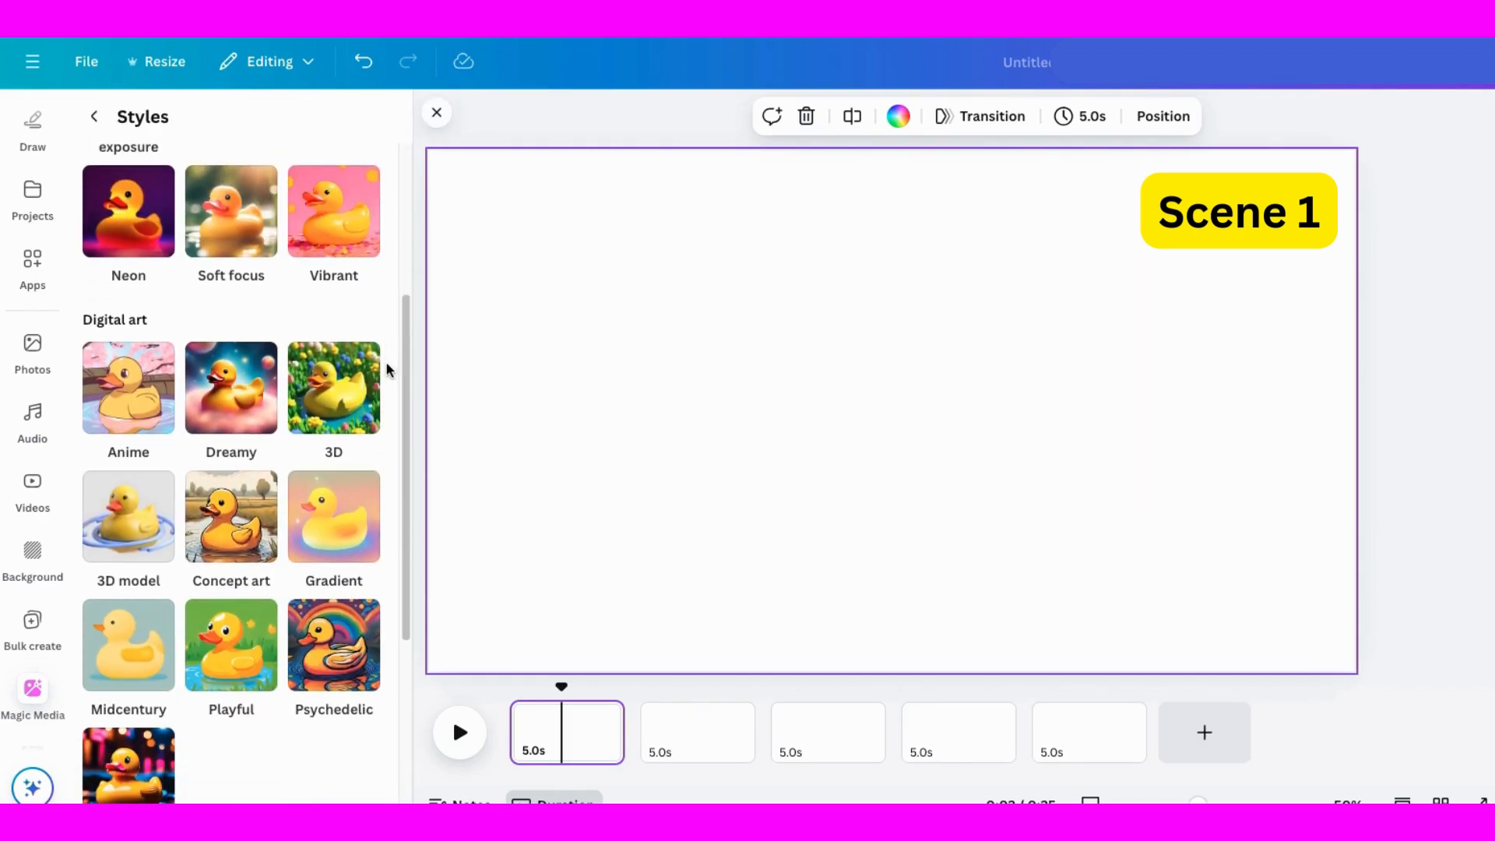
{"action": "scroll", "coordinate": [389, 370], "scroll_direction": "down", "scroll_amount": 1}
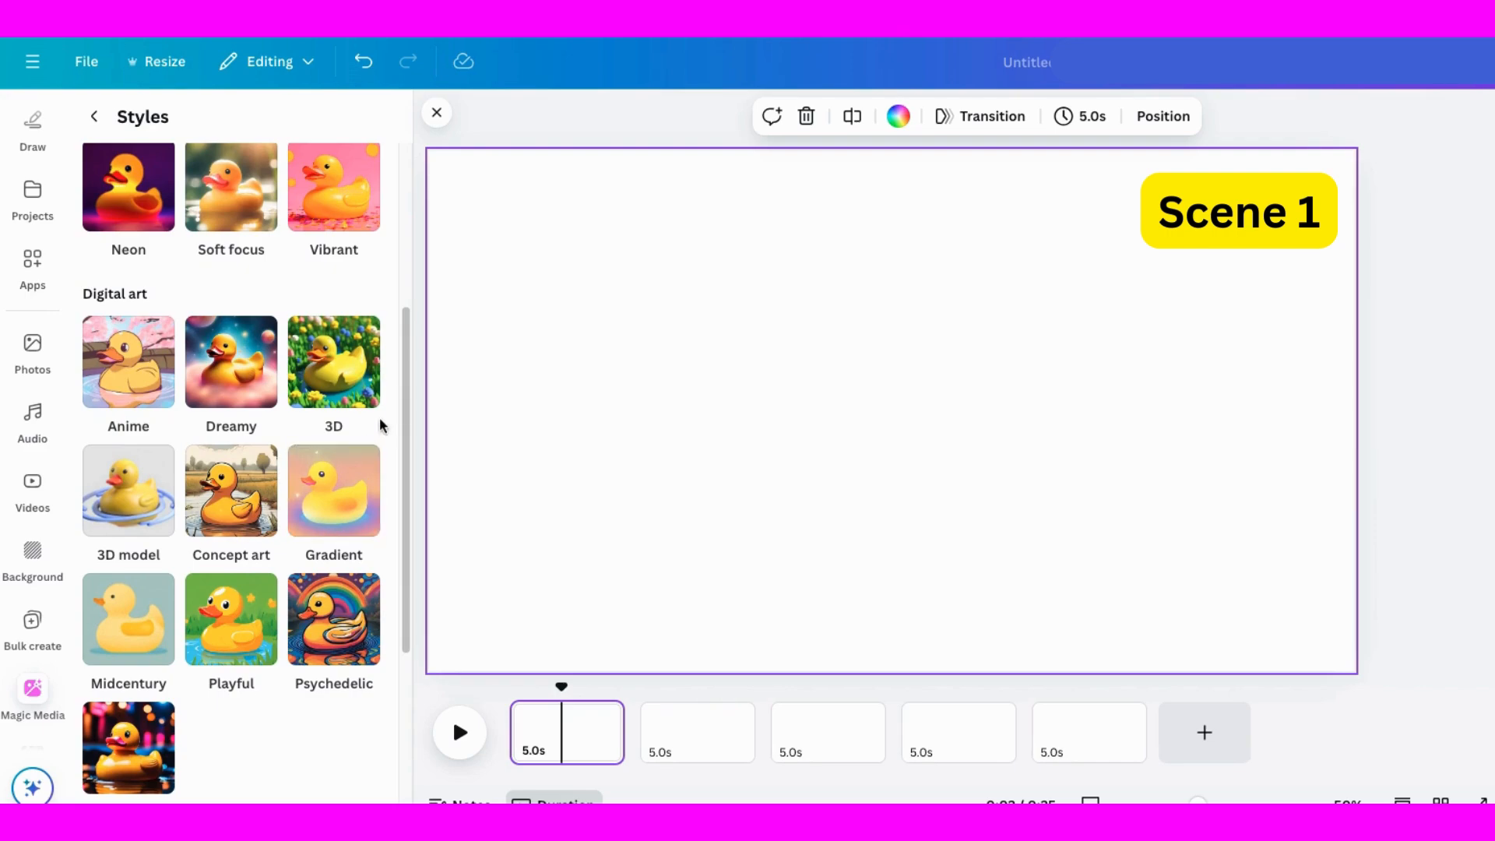
{"action": "left_click", "coordinate": [122, 372]}
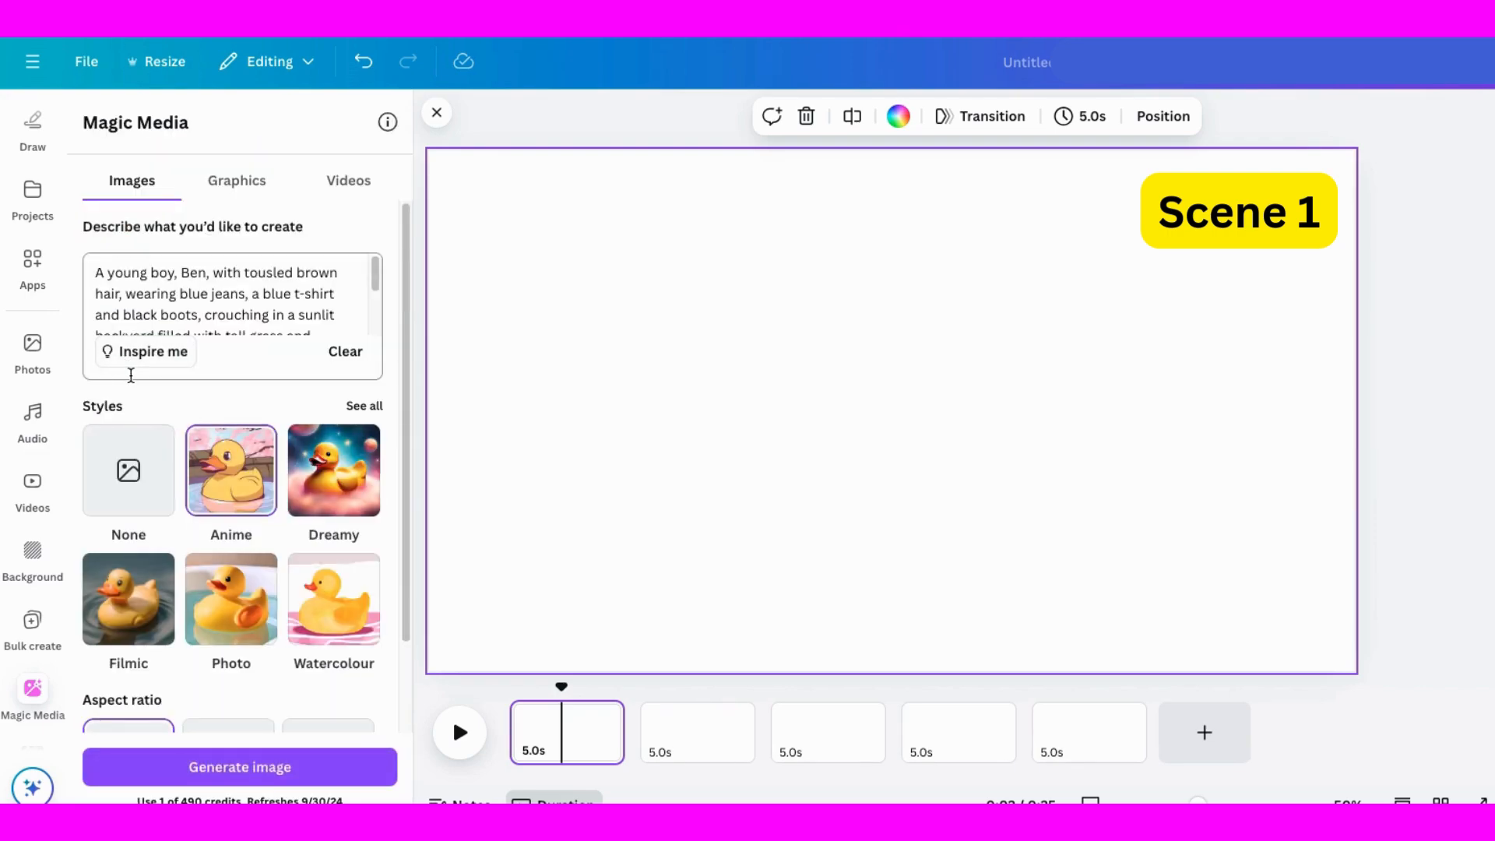
{"action": "scroll", "coordinate": [397, 325], "scroll_direction": "down", "scroll_amount": 2}
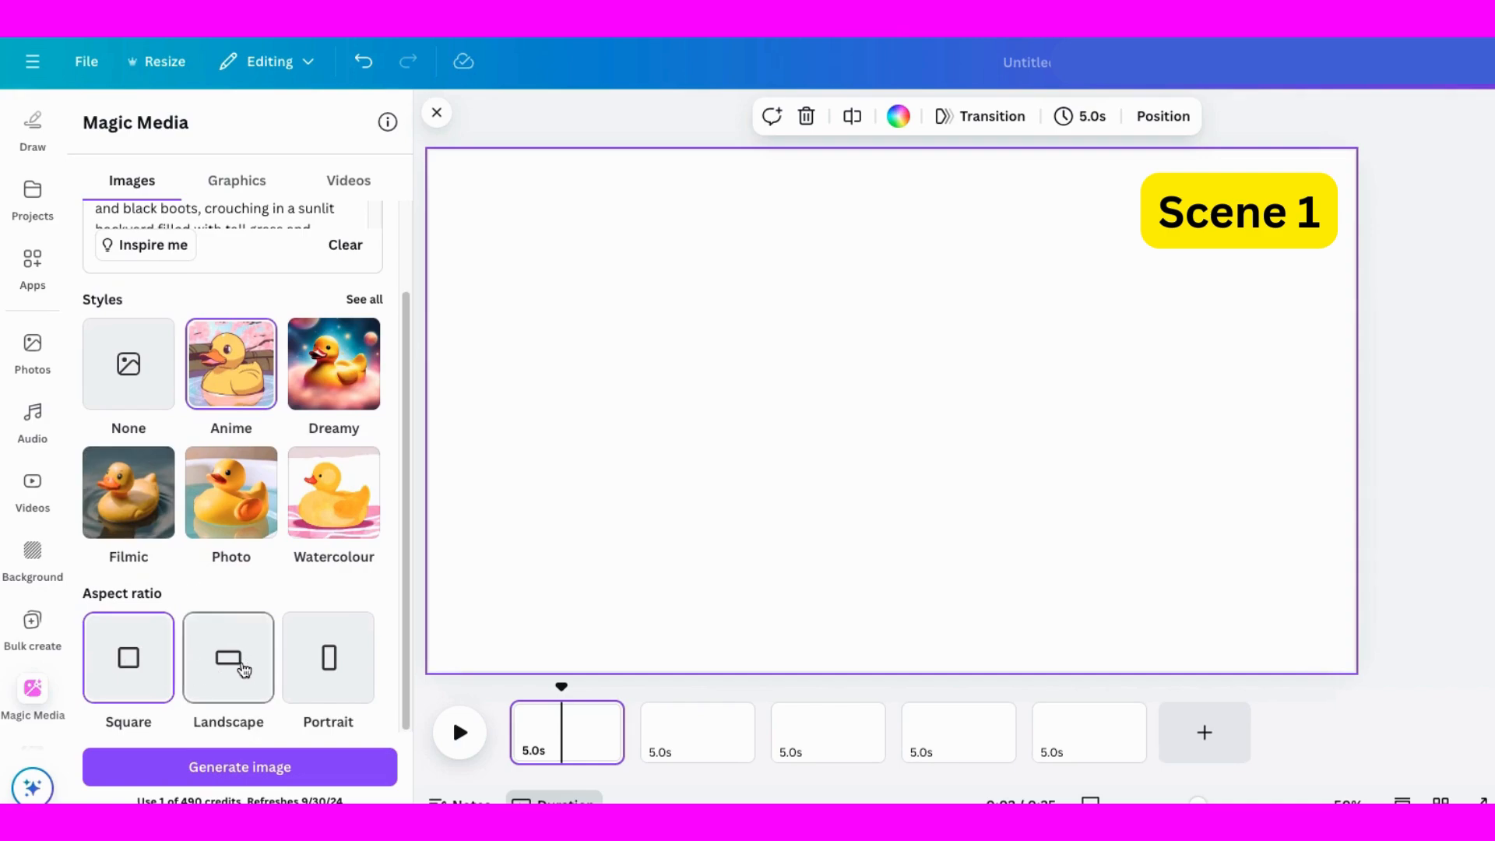
{"action": "left_click", "coordinate": [220, 765]}
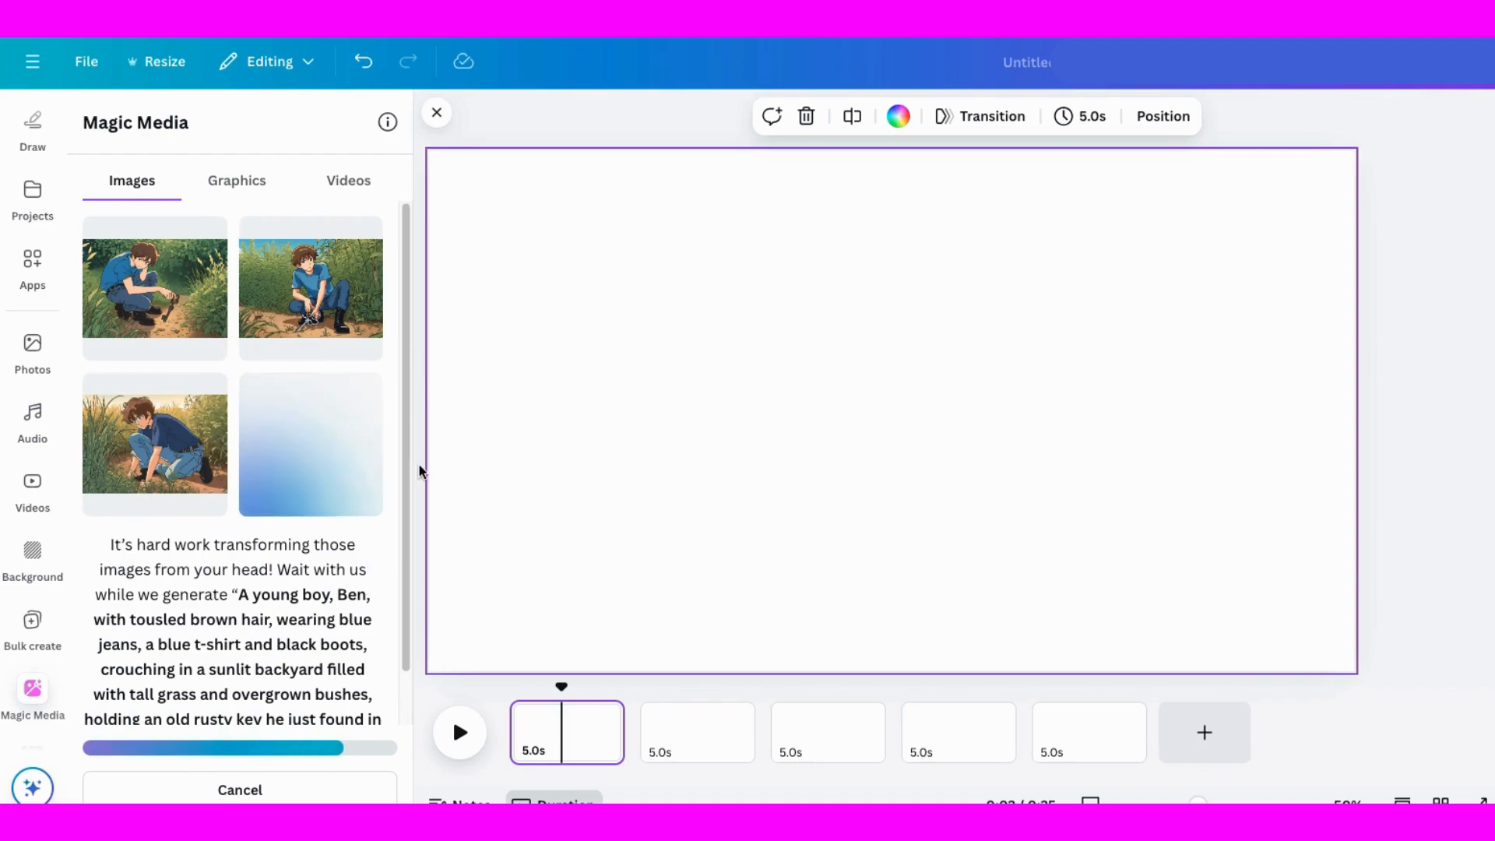
- Place the generated boy images on the first page to compare them, and close the Canva pricing table
{"action": "left_click_drag", "start_coordinate": [1074, 299], "coordinate": [1087, 292]}
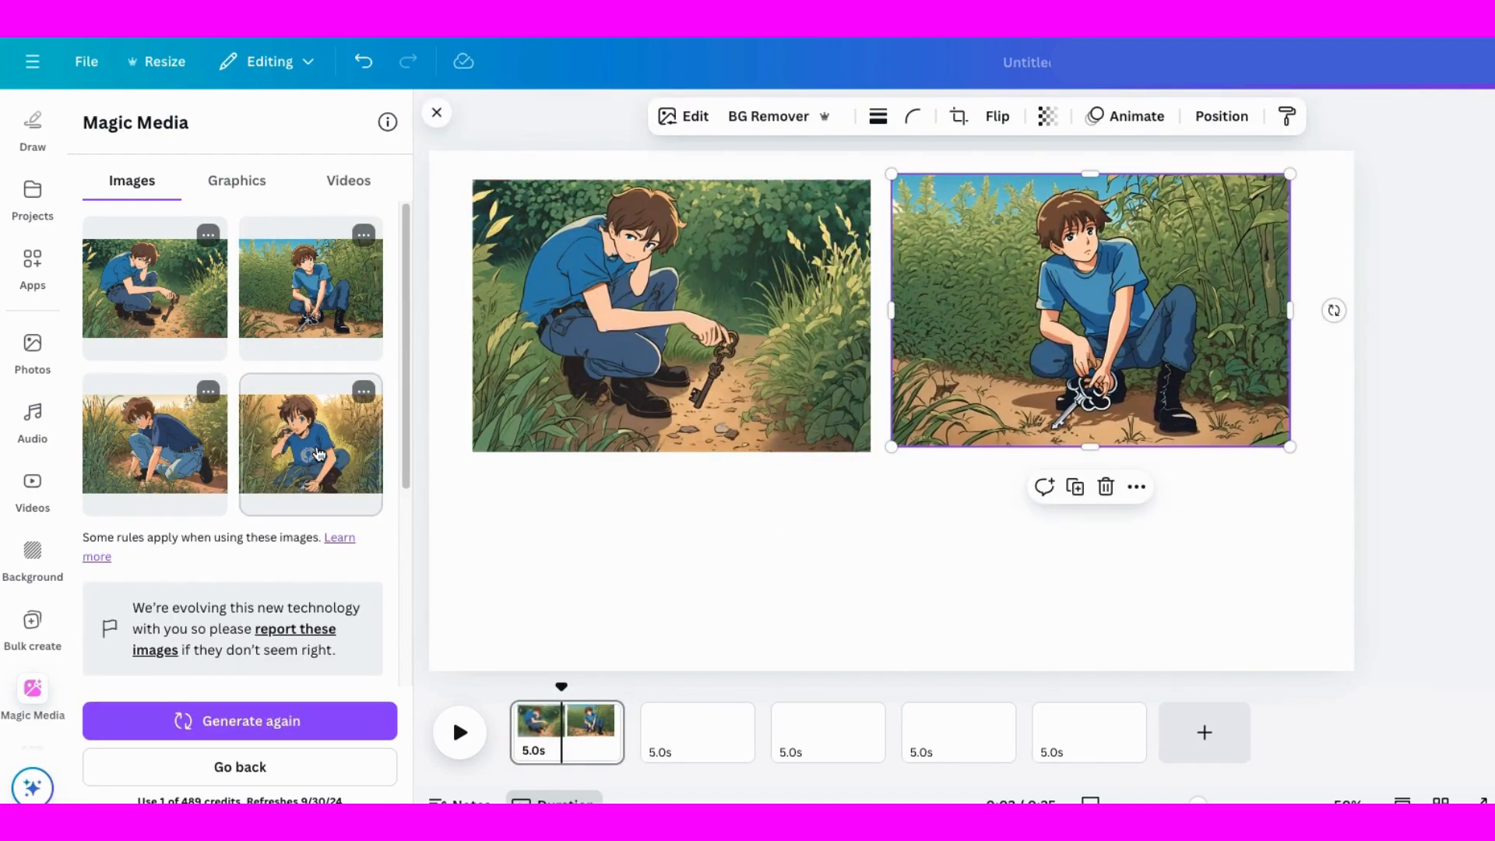
{"action": "left_click", "coordinate": [152, 471]}
{"action": "left_click_drag", "start_coordinate": [839, 427], "coordinate": [642, 528]}
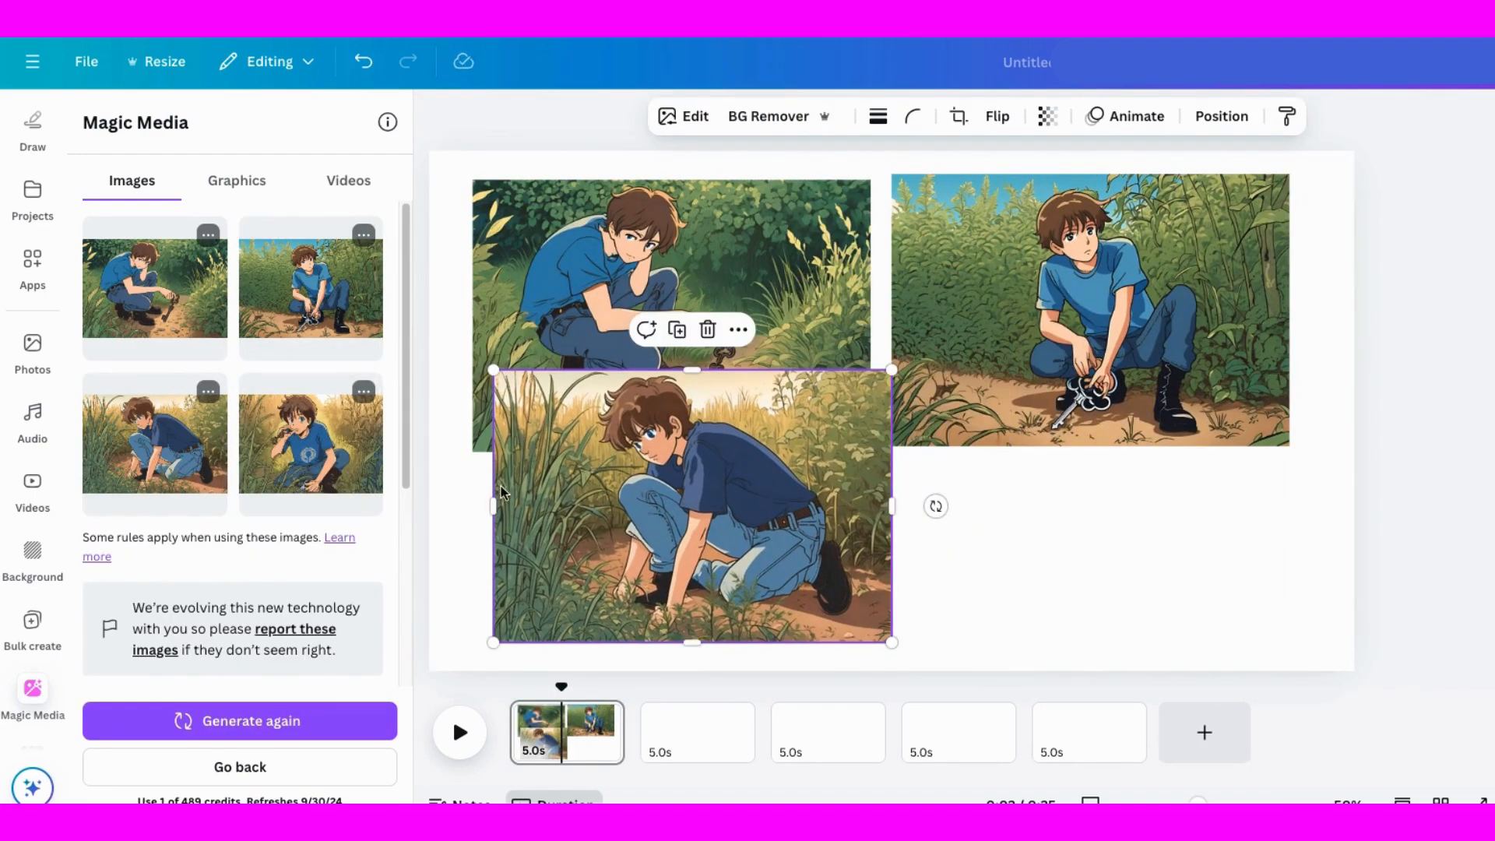
{"action": "left_click", "coordinate": [311, 443]}
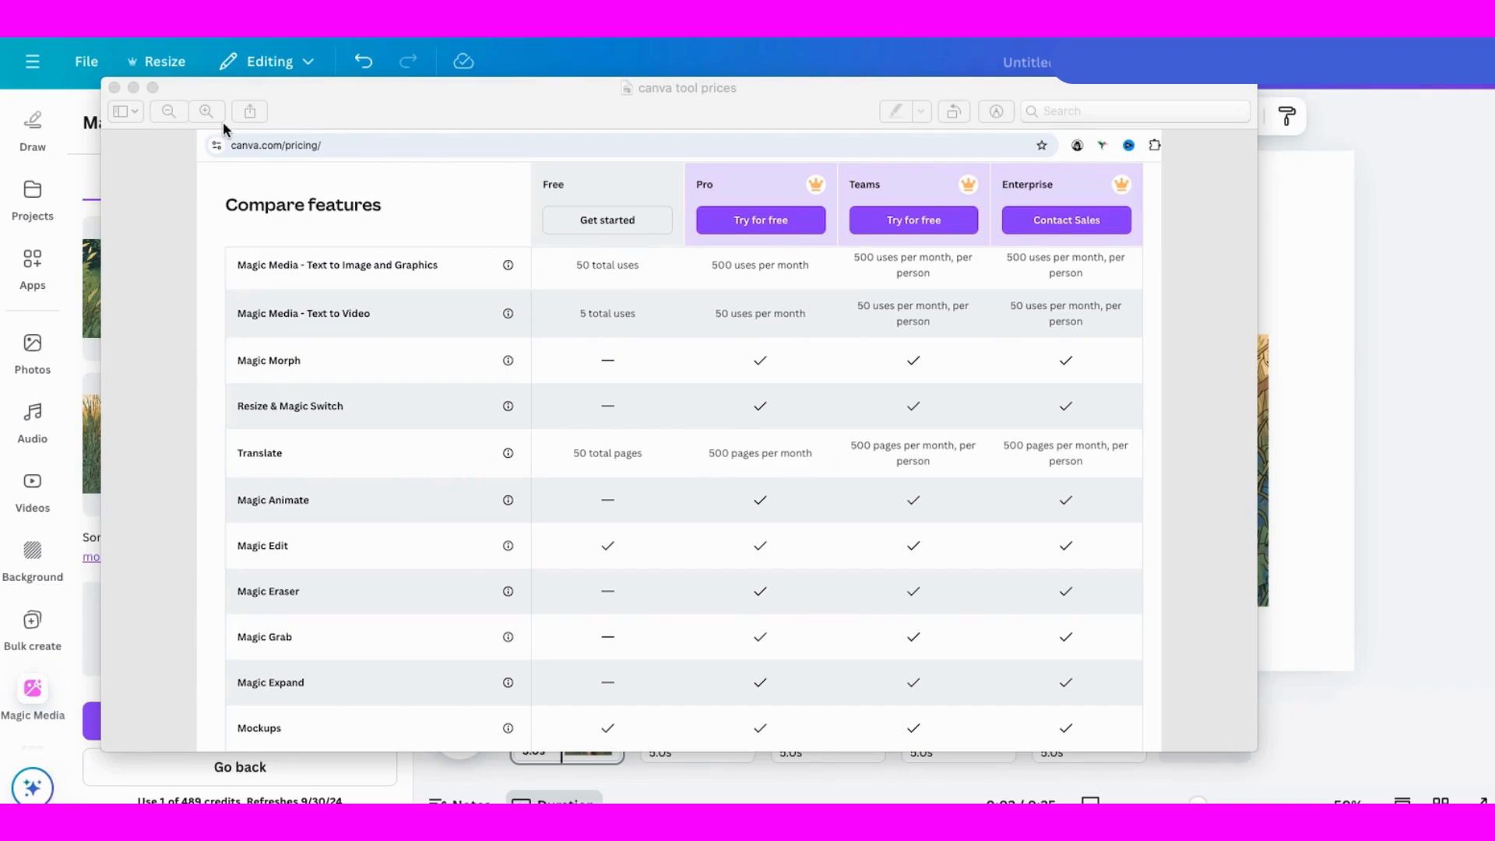
{"action": "left_click", "coordinate": [114, 88]}
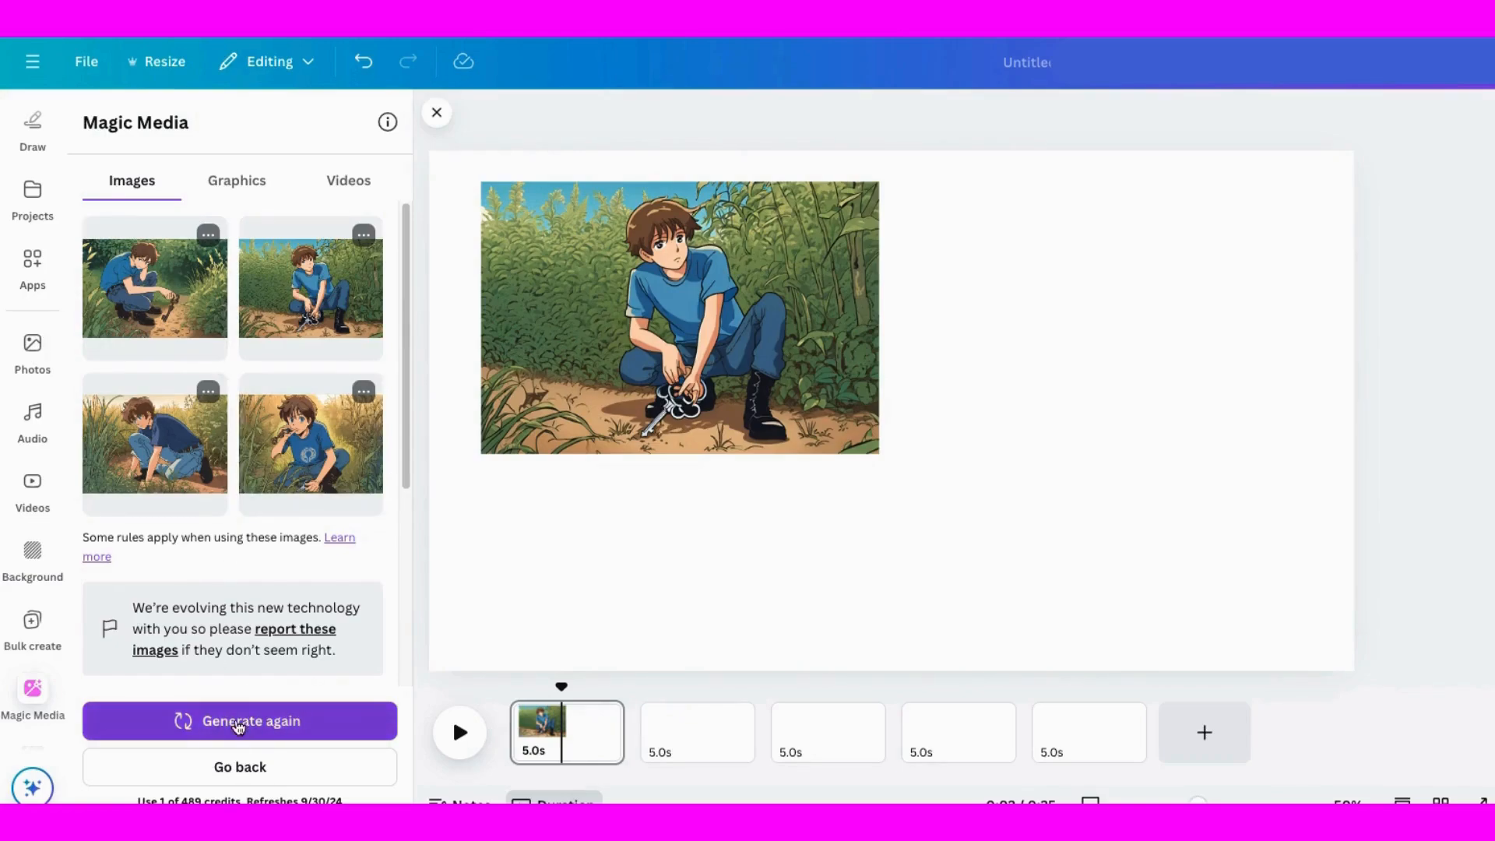
- Generate the Scene 1 images again and add several of the new results to the first page
{"action": "left_click", "coordinate": [239, 726]}
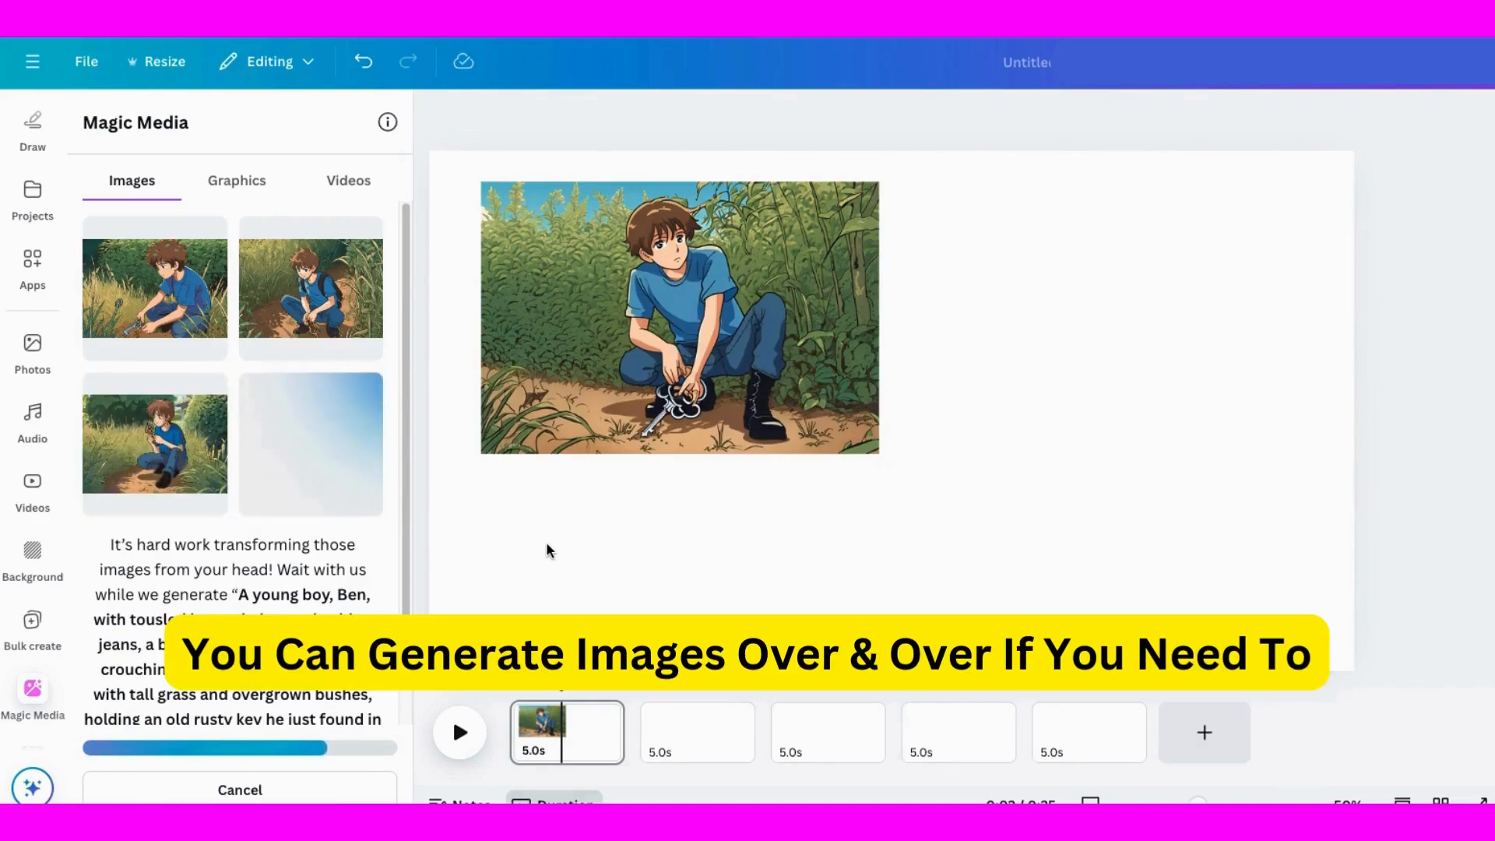
{"action": "left_click", "coordinate": [311, 444]}
{"action": "left_click", "coordinate": [906, 234]}
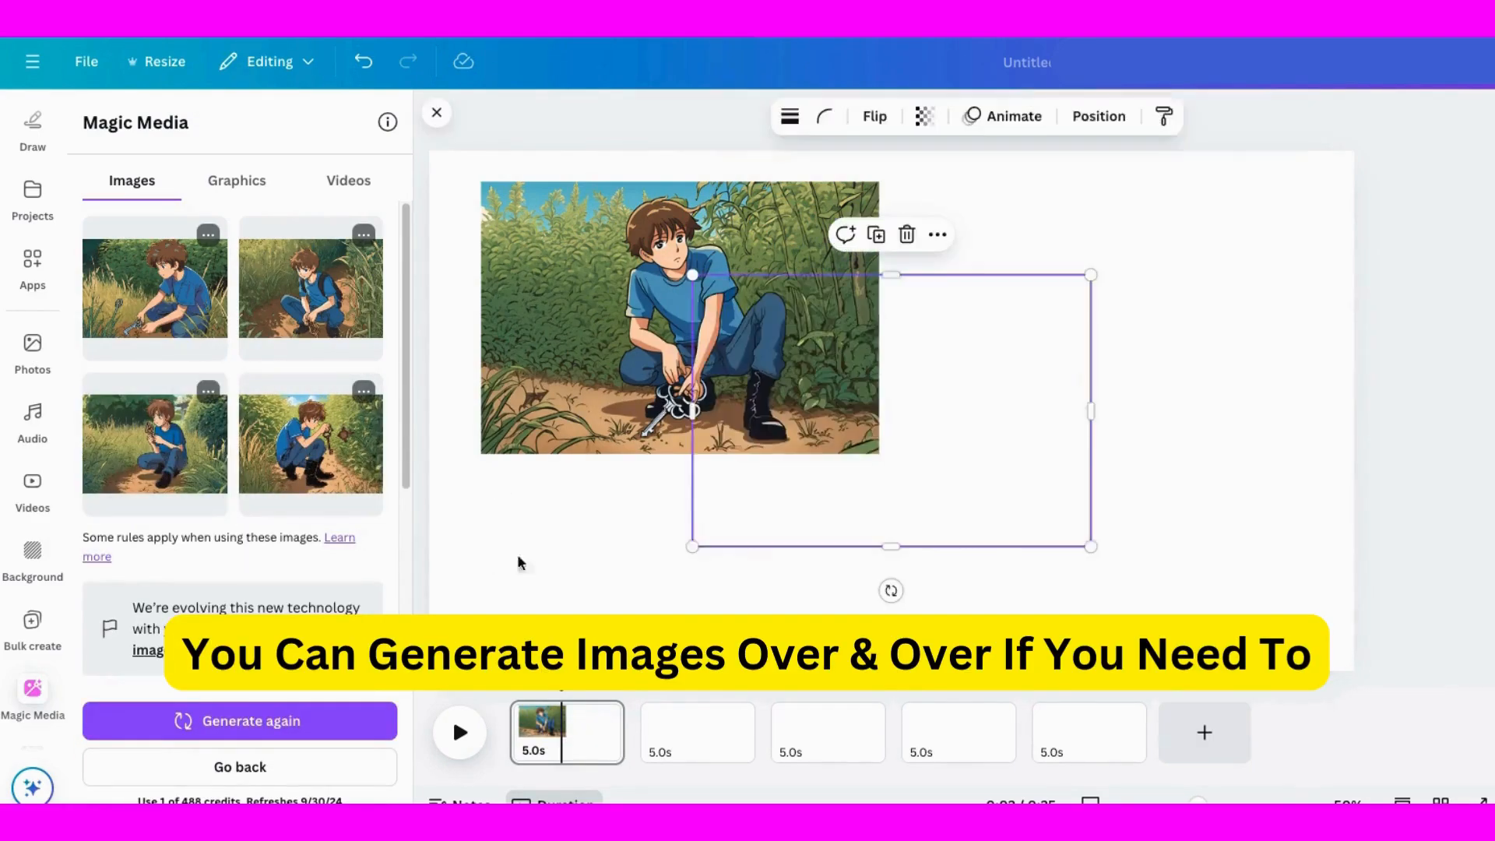
{"action": "left_click", "coordinate": [311, 296]}
{"action": "left_click", "coordinate": [173, 300]}
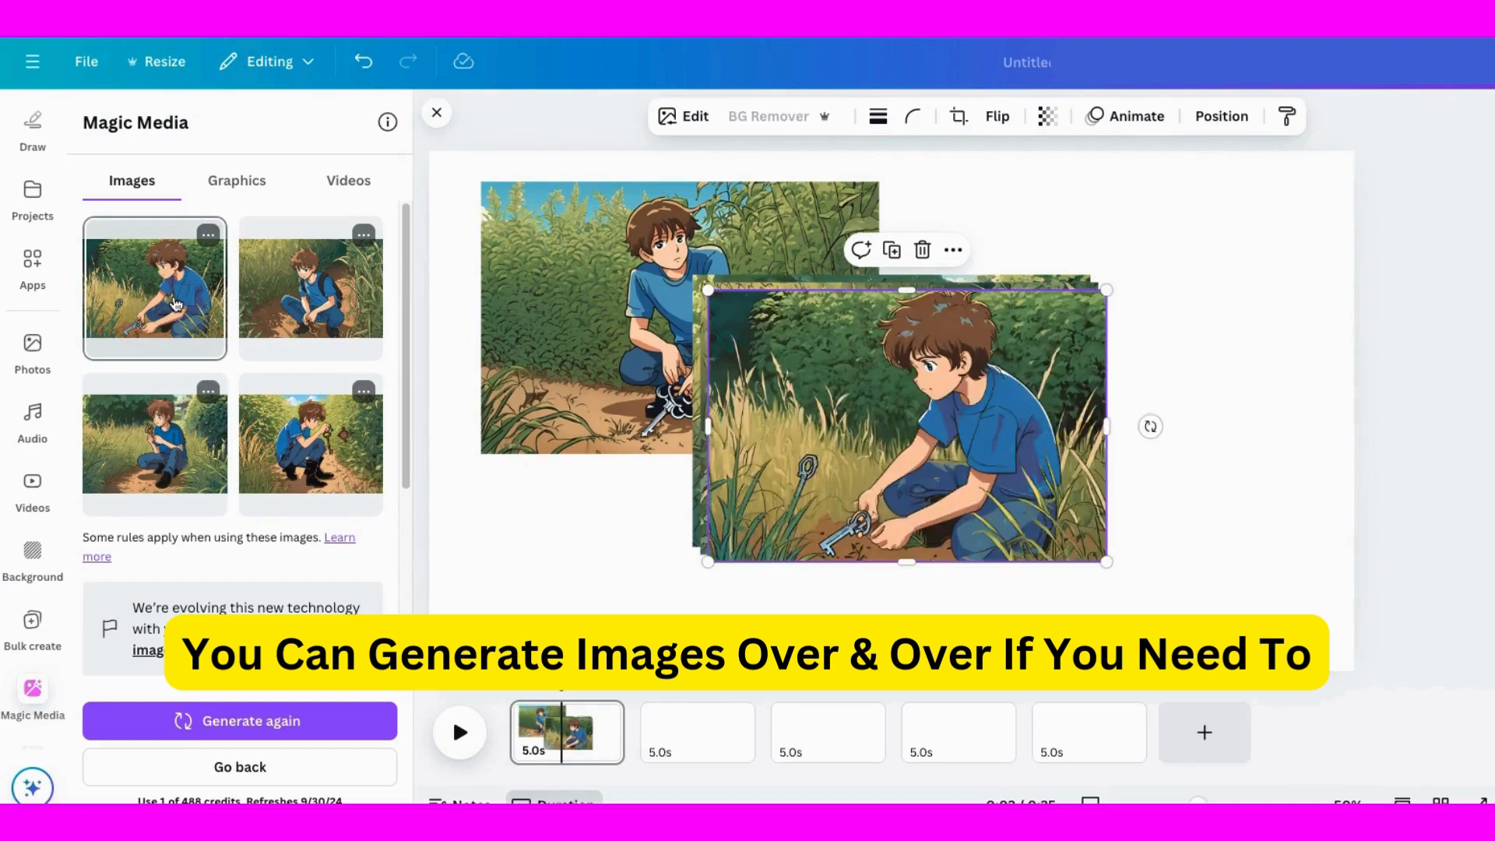
- Delete the unwanted images from the first page and enlarge the boy with the backpack and key to the full page height
{"action": "left_click", "coordinate": [922, 249]}
{"action": "left_click_drag", "start_coordinate": [902, 385], "coordinate": [705, 287]}
{"action": "left_click", "coordinate": [689, 222]}
{"action": "left_click", "coordinate": [696, 494]}
{"action": "left_click", "coordinate": [1033, 421]}
{"action": "left_click_drag", "start_coordinate": [901, 423], "coordinate": [1271, 670]}
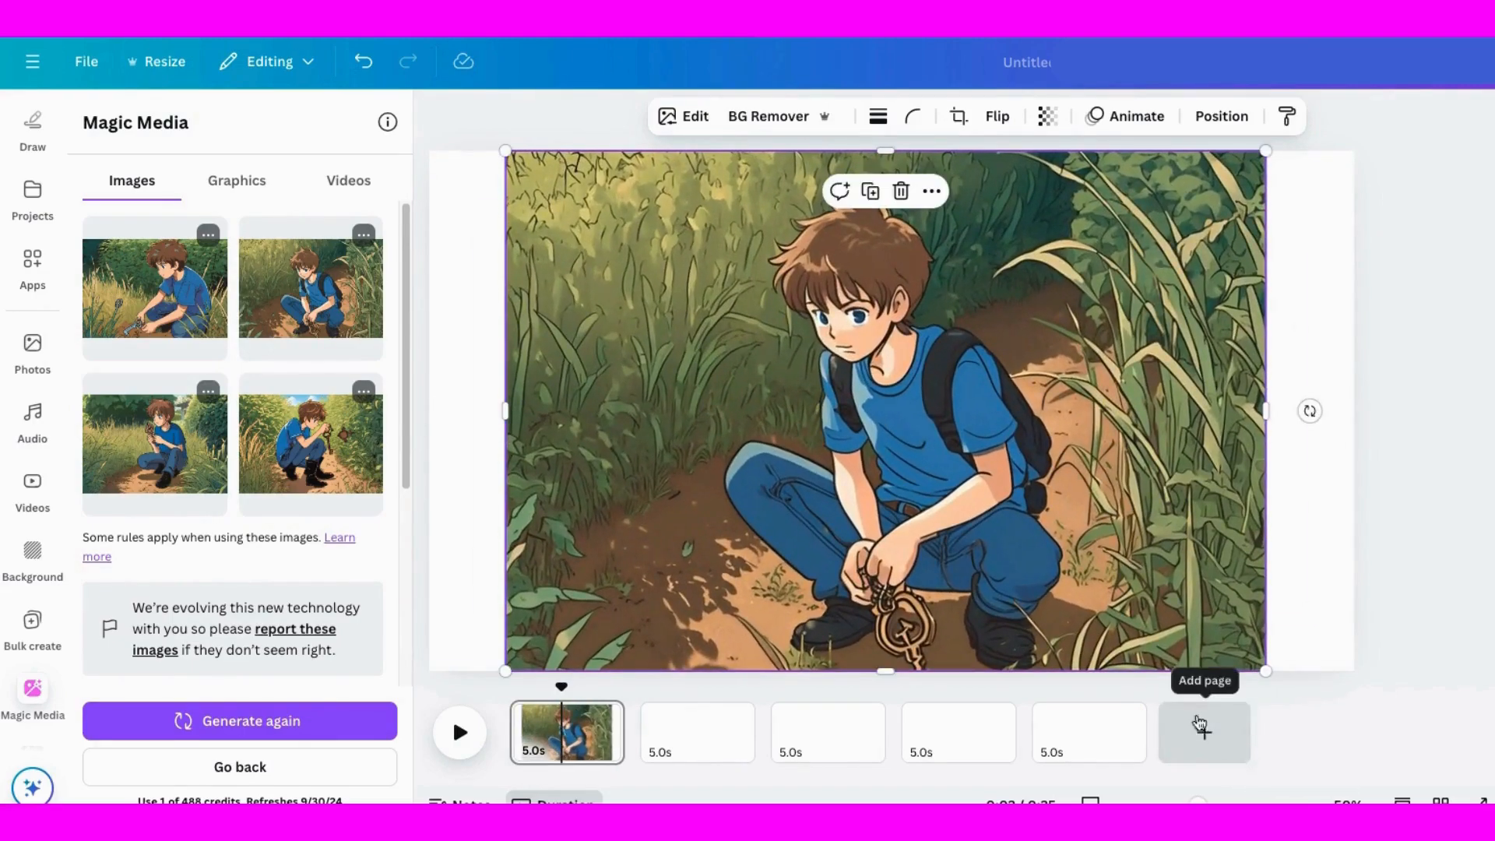
- Centre the image of the boy with the key on the first page and generate a video from it
{"action": "left_click", "coordinate": [921, 401]}
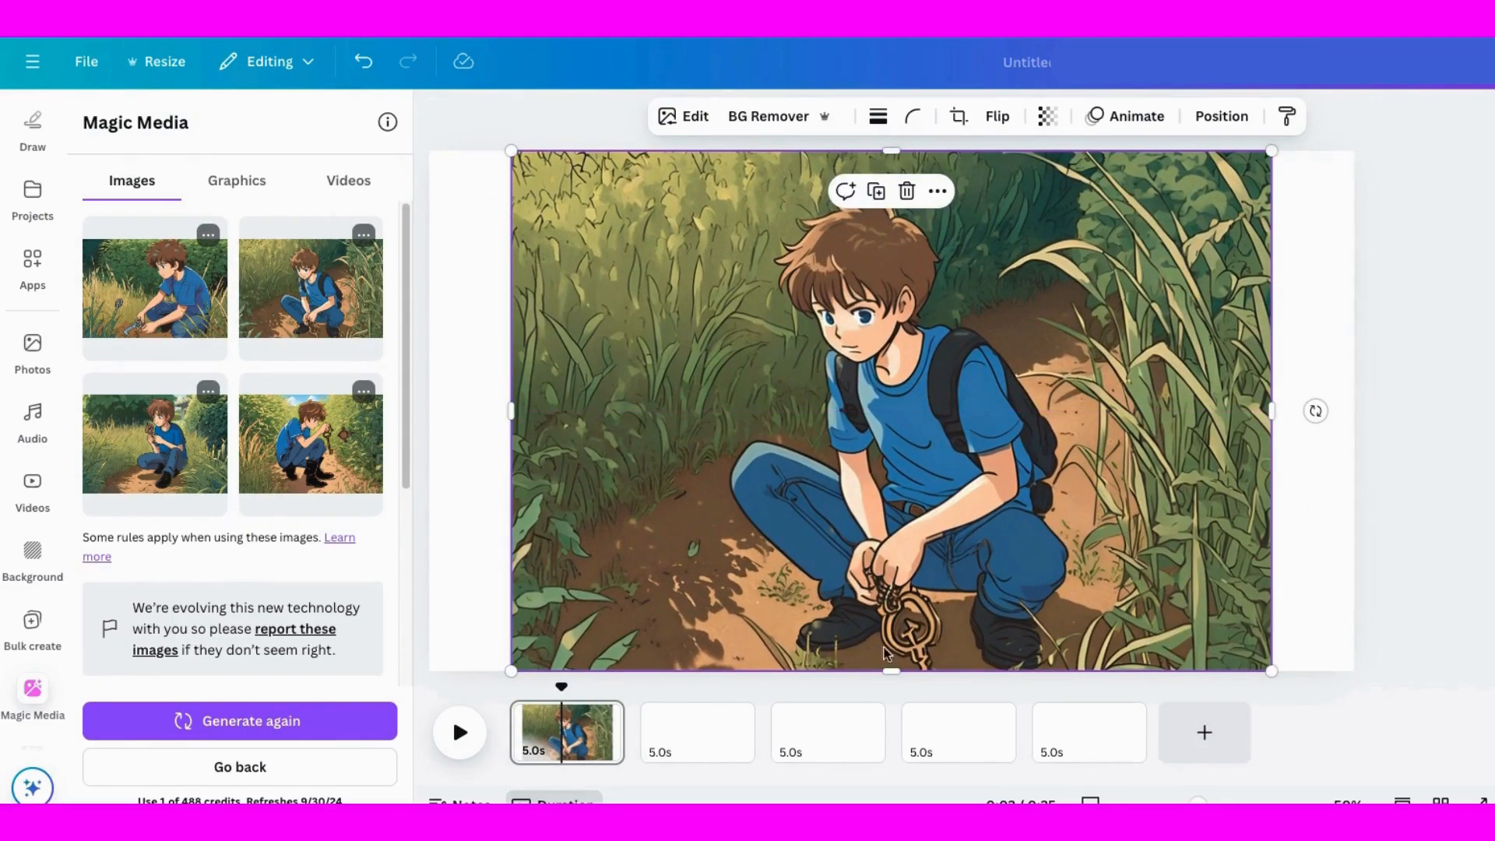
{"action": "left_click", "coordinate": [364, 235]}
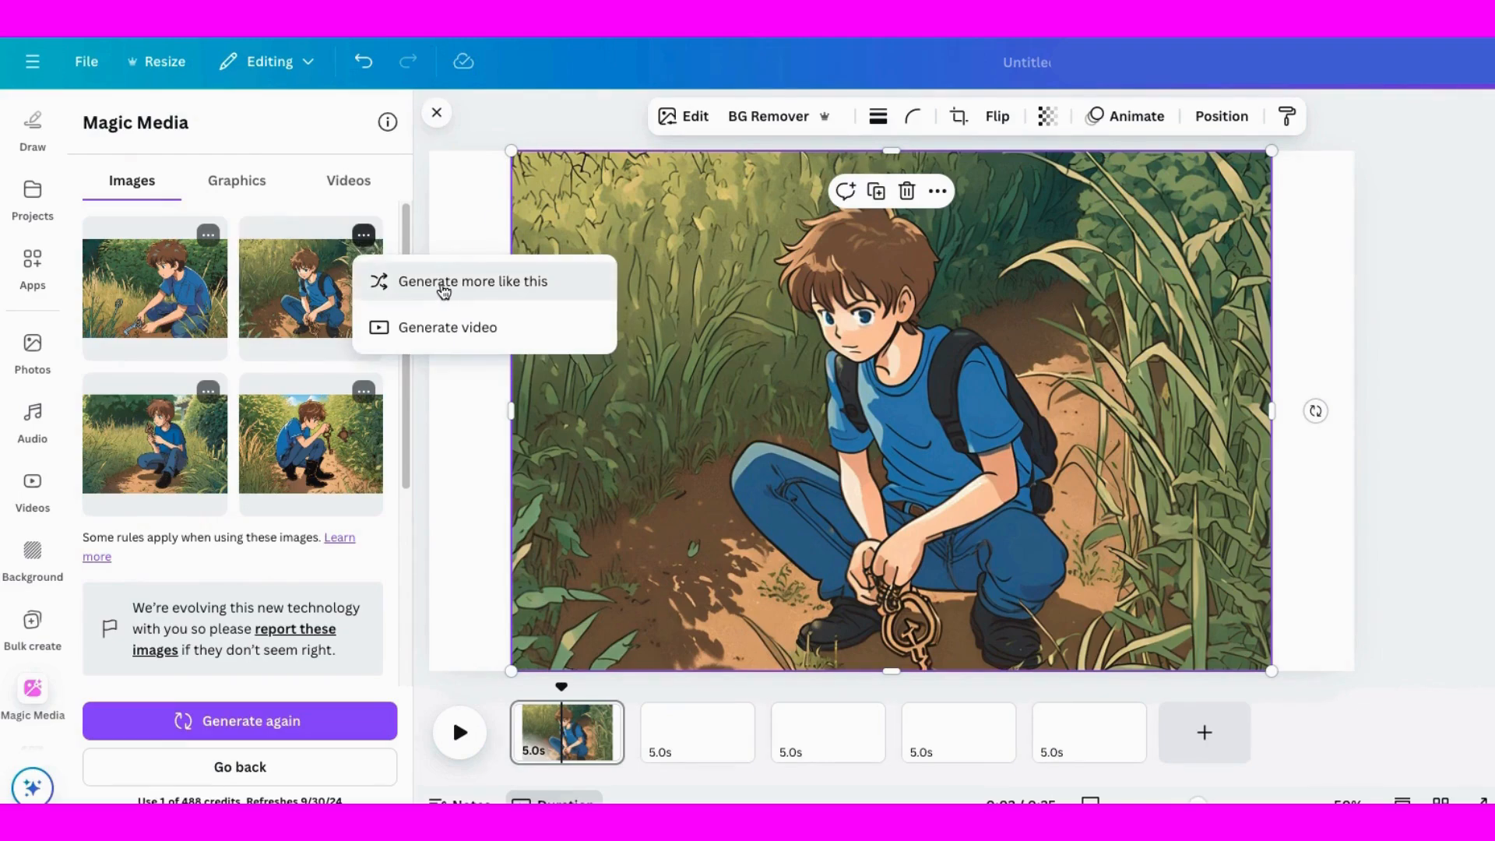
{"action": "left_click", "coordinate": [436, 329]}
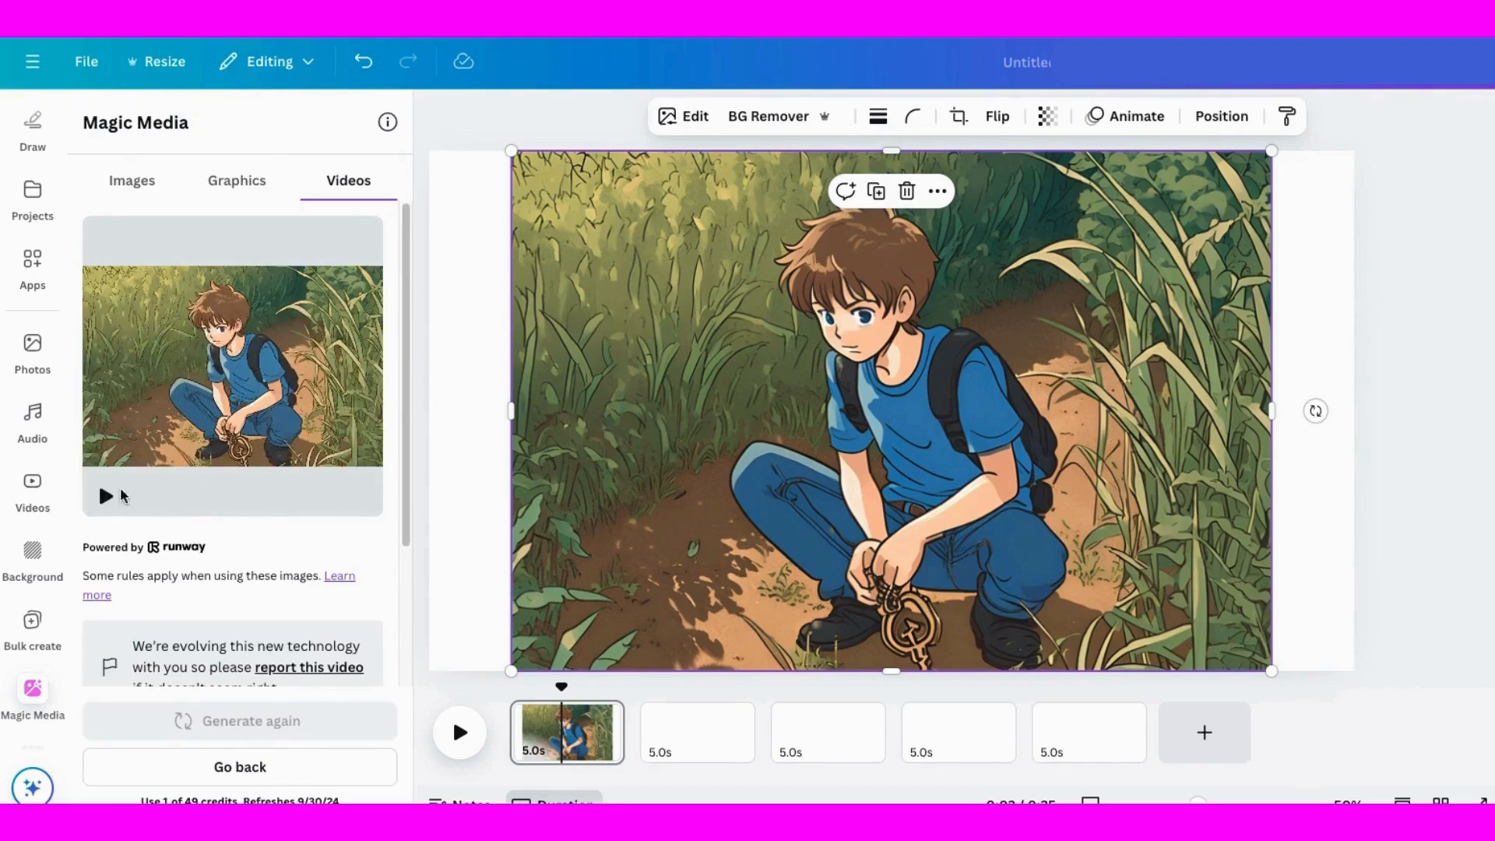
{"action": "left_click", "coordinate": [111, 500]}
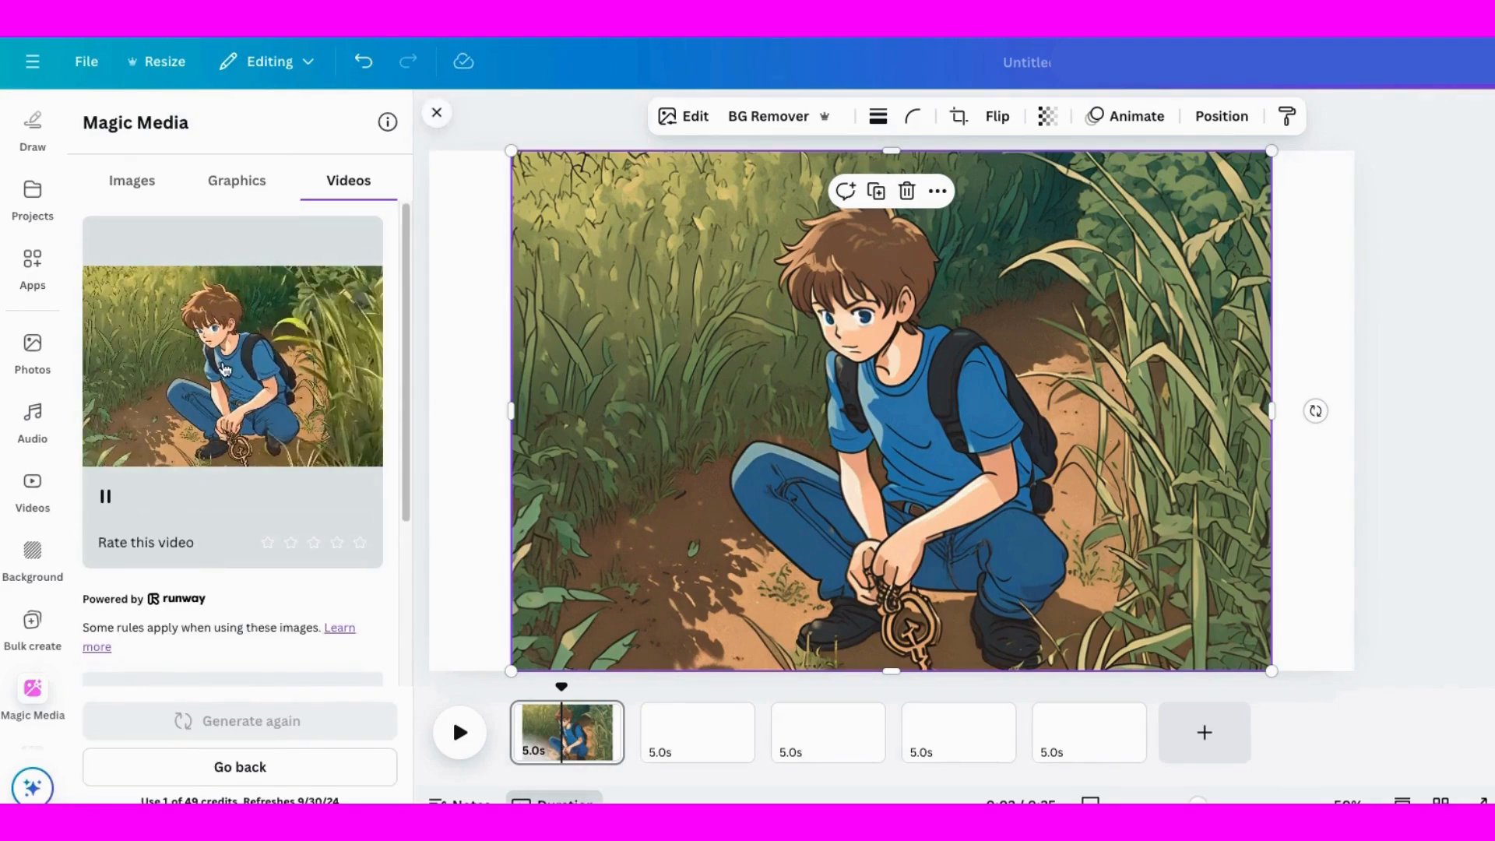
- Add the generated video of the boy to the first page, enlarge it to cover the whole page, and play it
{"action": "left_click", "coordinate": [224, 369]}
{"action": "left_click_drag", "start_coordinate": [785, 355], "coordinate": [657, 297]}
{"action": "left_click_drag", "start_coordinate": [1072, 568], "coordinate": [1443, 731]}
{"action": "left_click_drag", "start_coordinate": [1128, 491], "coordinate": [1097, 478]}
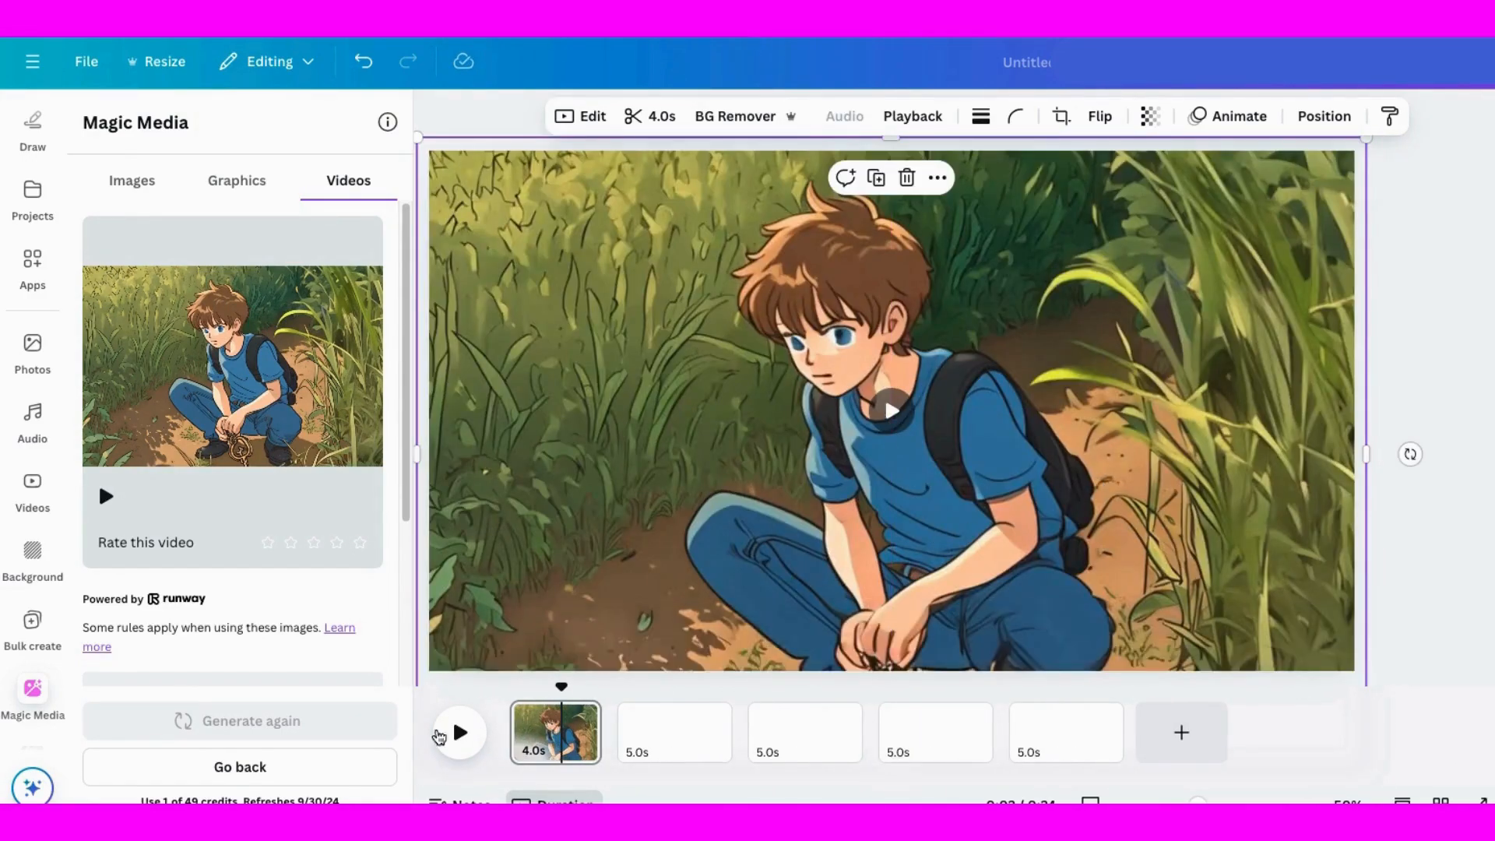
{"action": "left_click", "coordinate": [459, 732]}
{"action": "left_click", "coordinate": [459, 733]}
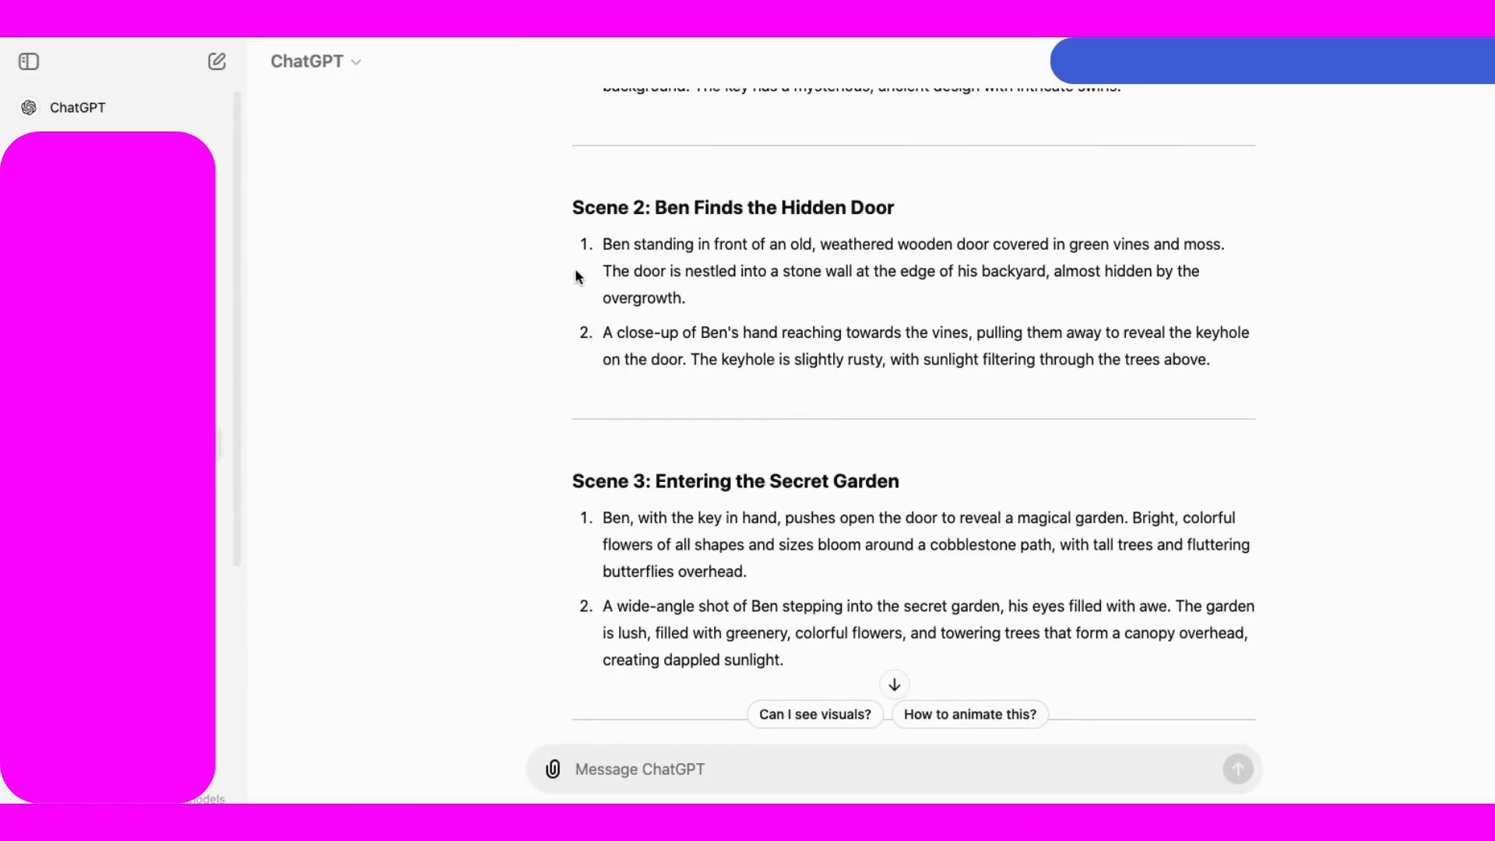
- Copy the first Scene 2 prompt from ChatGPT and paste it as the image description in Canva's Magic Media
{"action": "left_click_drag", "start_coordinate": [602, 247], "coordinate": [746, 300]}
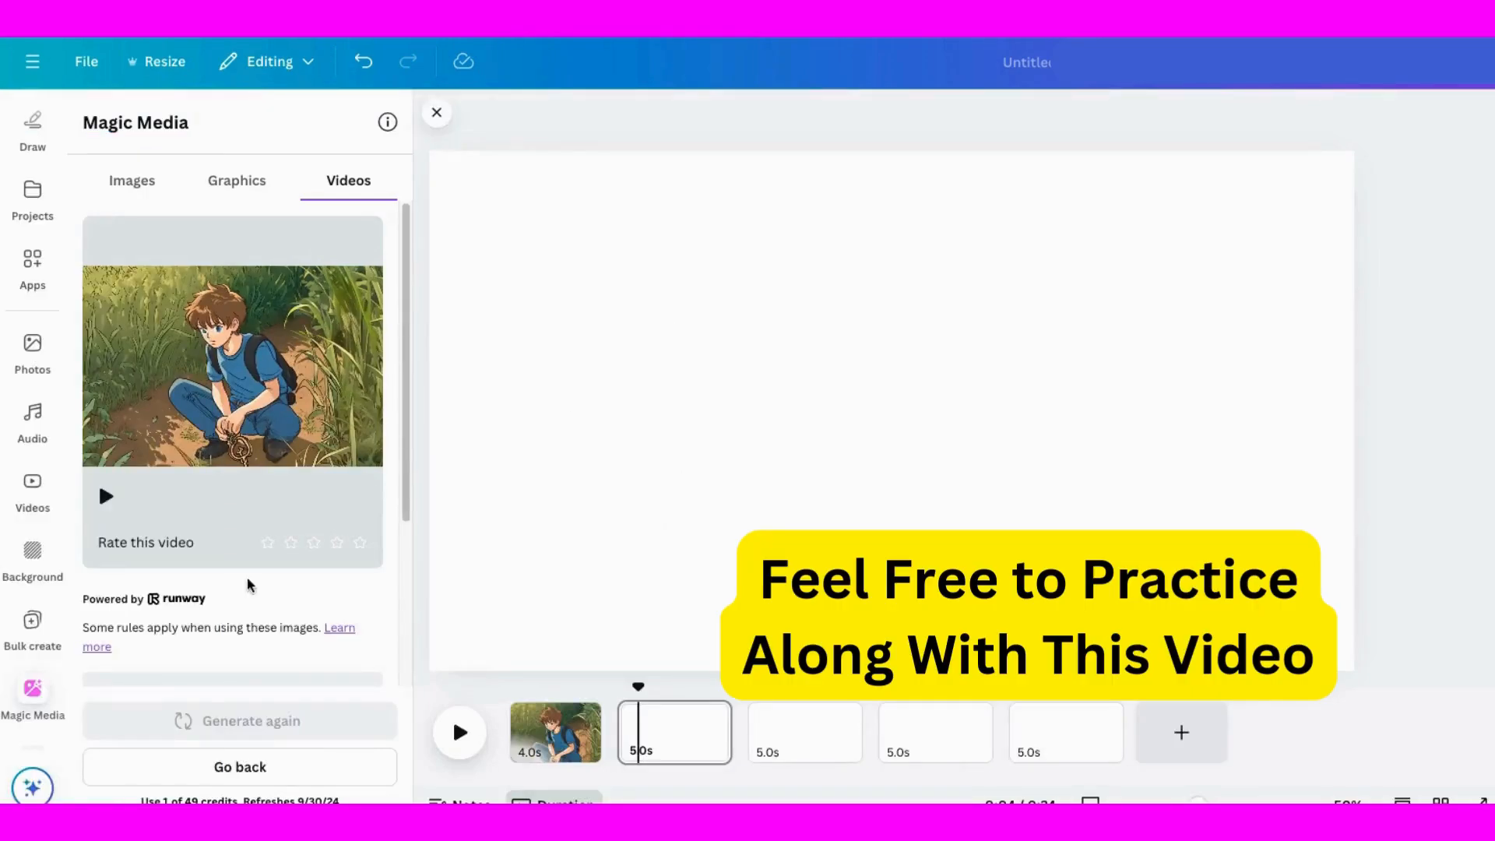
{"action": "left_click", "coordinate": [225, 777]}
{"action": "left_click", "coordinate": [132, 182]}
{"action": "left_click", "coordinate": [240, 771]}
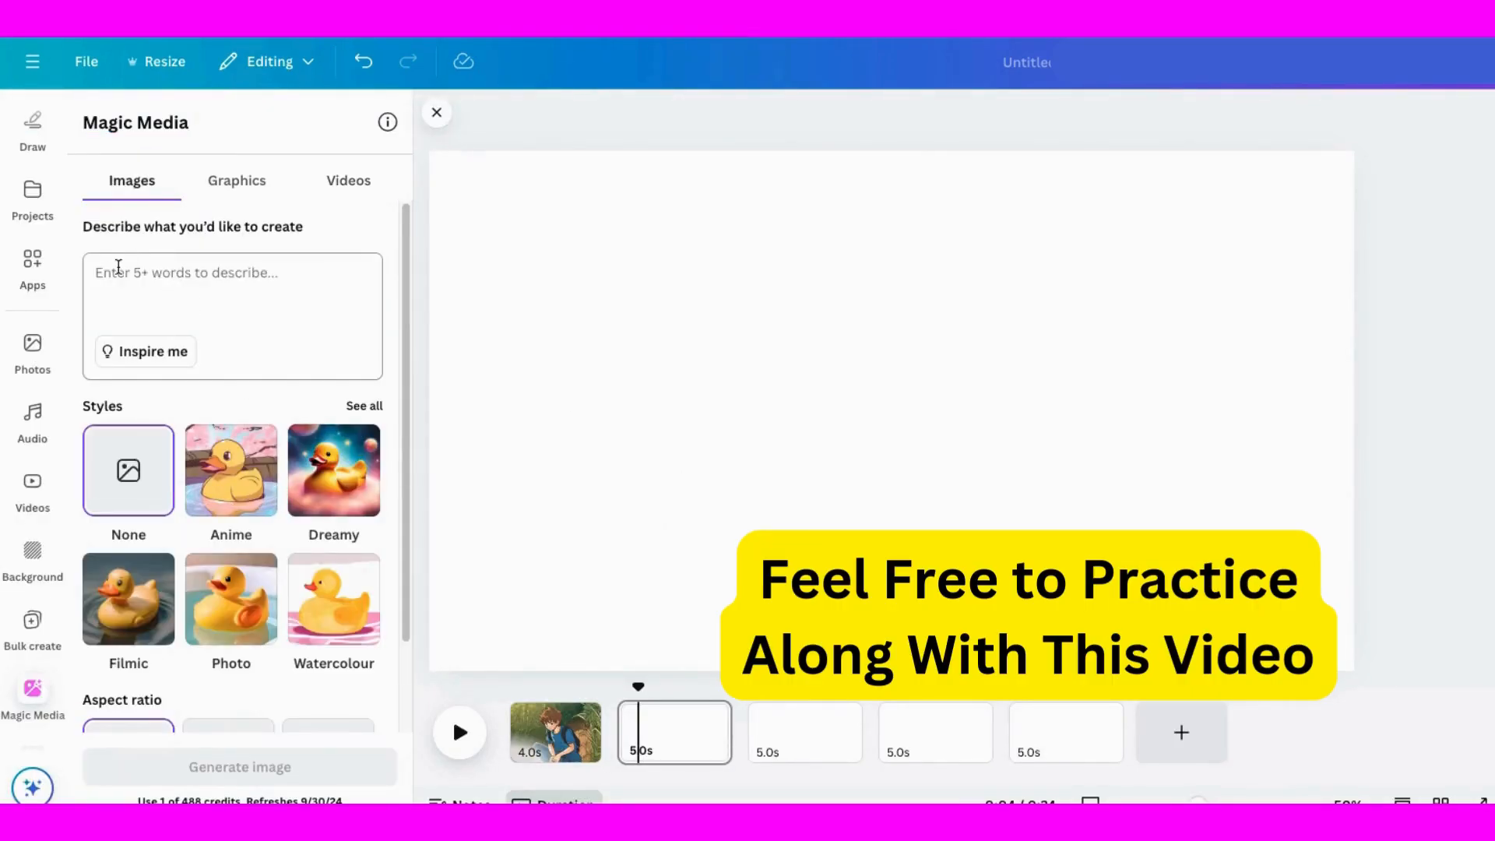
{"action": "left_click", "coordinate": [118, 269]}
{"action": "key", "text": "ctrl+v"}
- Choose the Anime style and Landscape aspect ratio for the Scene 2 prompt, and generate the images
{"action": "left_click", "coordinate": [226, 393]}
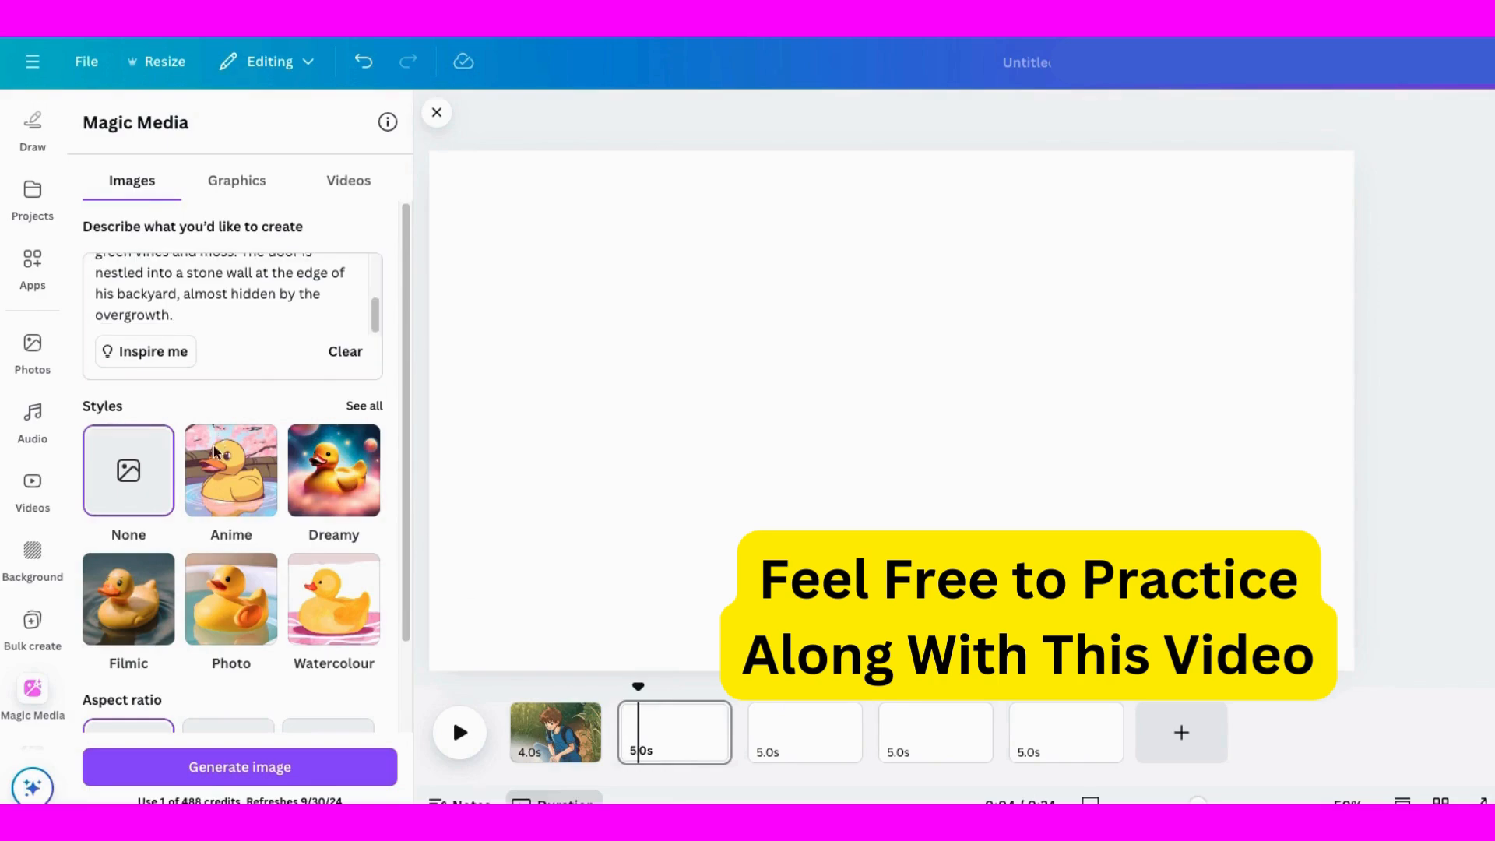
{"action": "scroll", "coordinate": [231, 477], "scroll_direction": "down", "scroll_amount": 2}
{"action": "left_click", "coordinate": [227, 662]}
{"action": "left_click", "coordinate": [227, 767]}
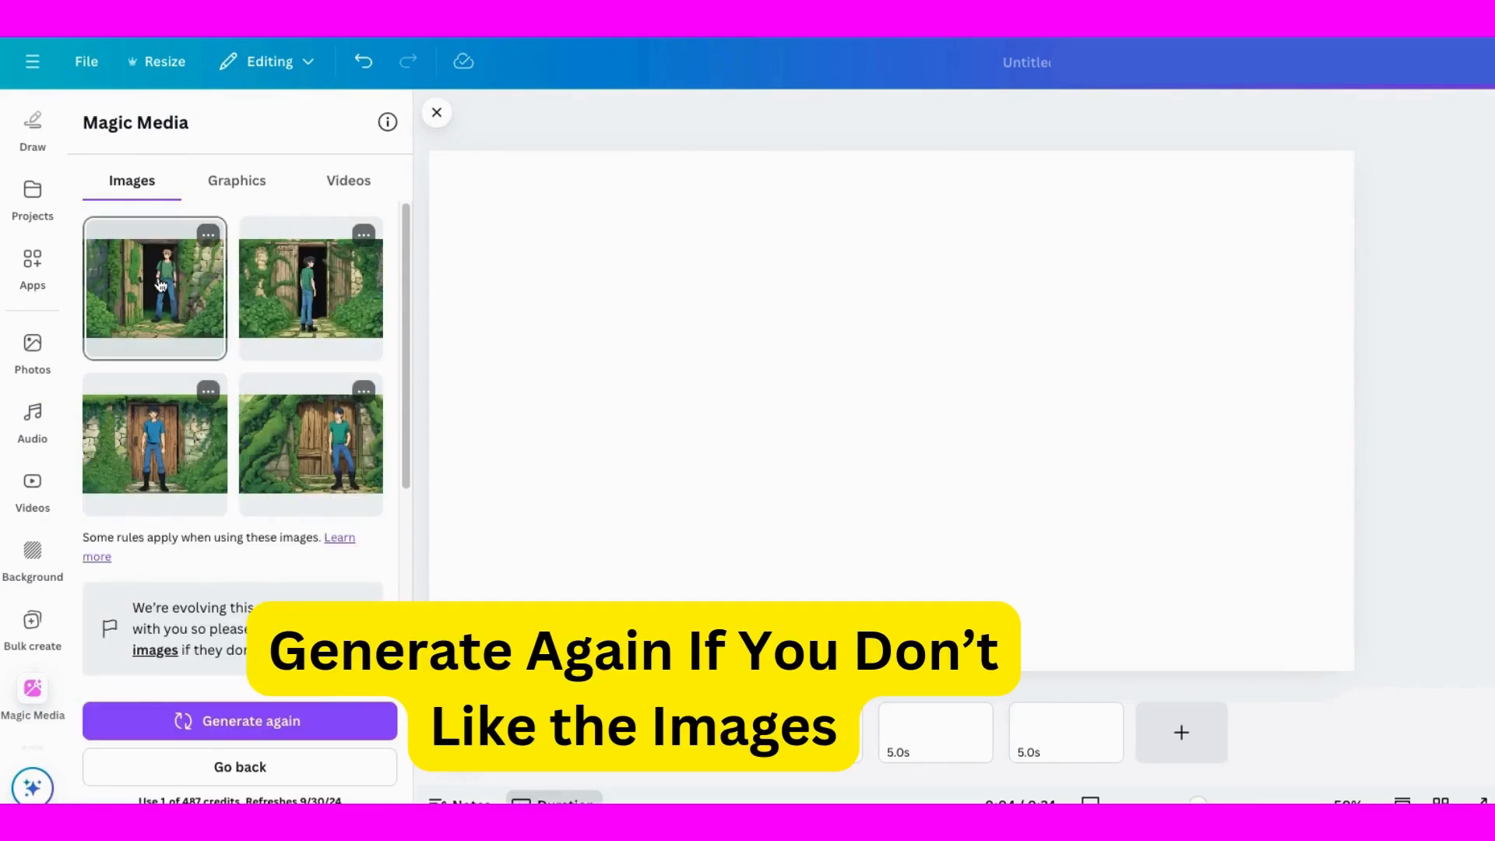
{"action": "left_click", "coordinate": [155, 443]}
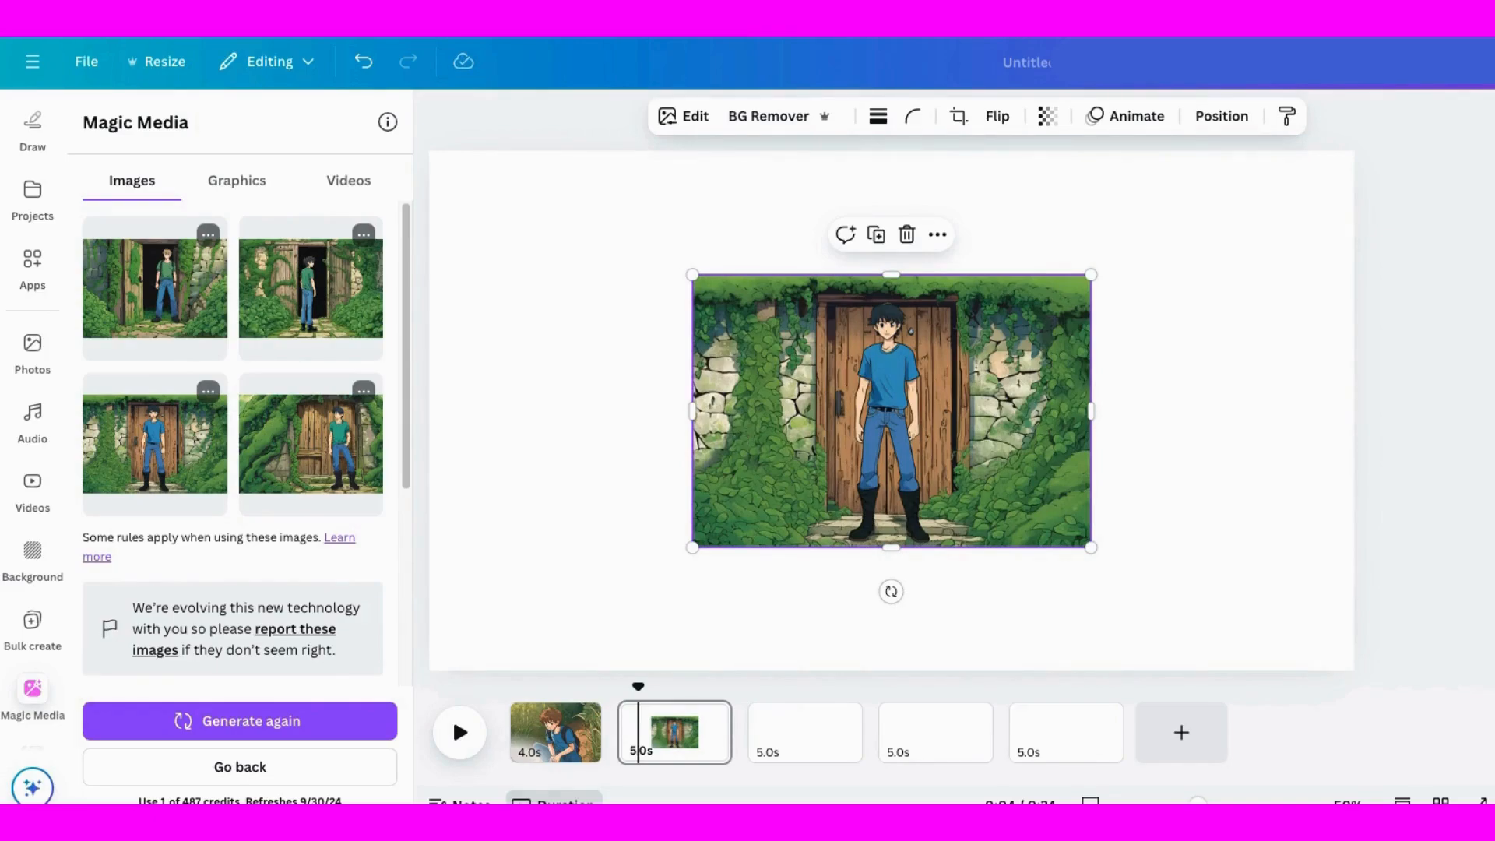
{"action": "left_click", "coordinate": [311, 443]}
{"action": "left_click", "coordinate": [919, 244]}
{"action": "left_click", "coordinate": [916, 243]}
- Generate the Scene 2 images again and enlarge the boy at the open wooden door to the second page's full height
{"action": "left_click", "coordinate": [263, 721]}
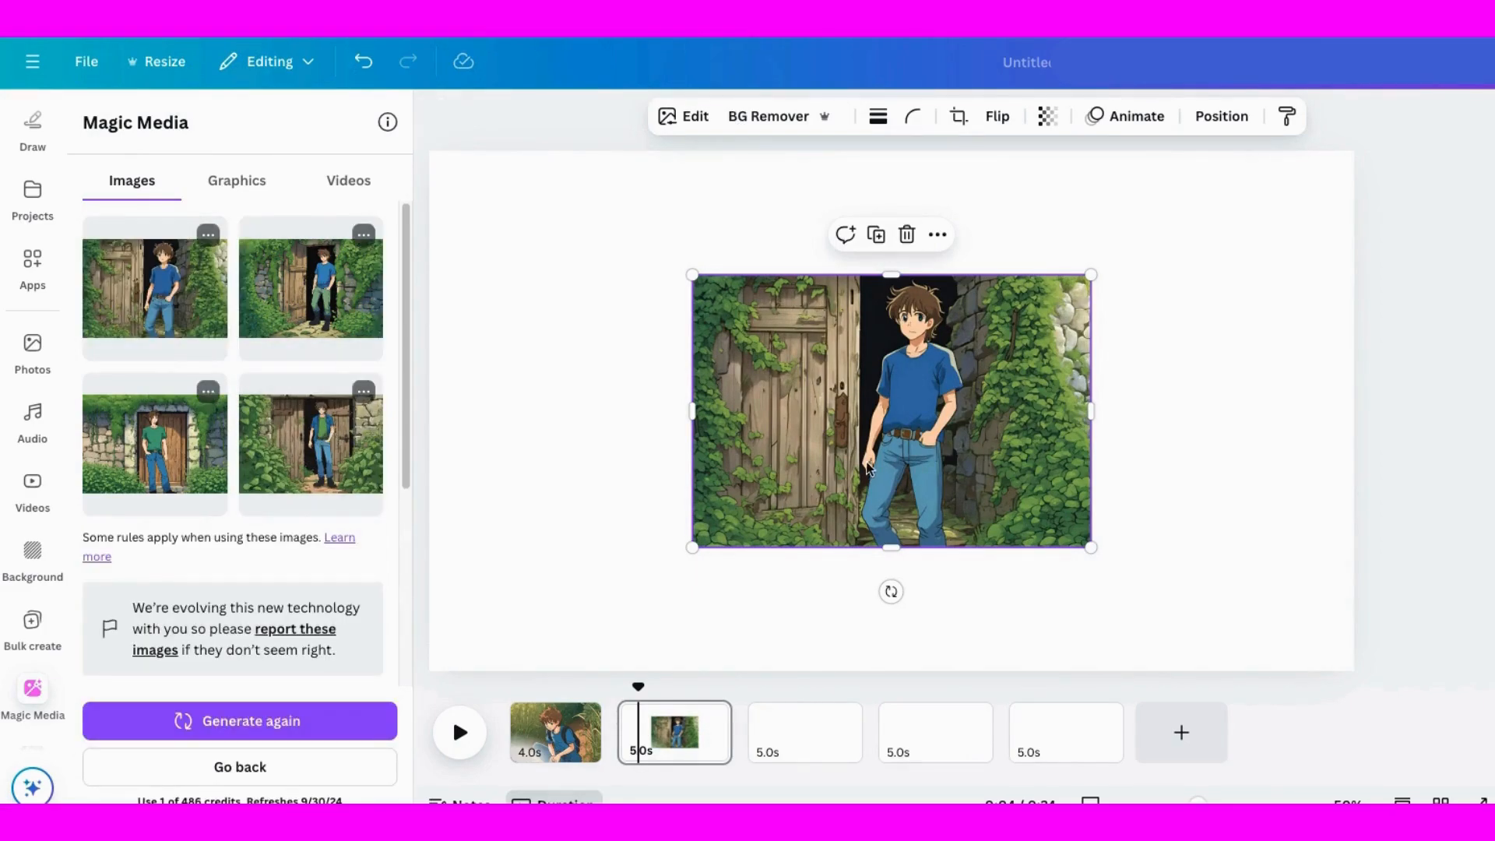
{"action": "left_click_drag", "start_coordinate": [822, 440], "coordinate": [644, 315]}
{"action": "left_click_drag", "start_coordinate": [913, 425], "coordinate": [1235, 694]}
{"action": "left_click", "coordinate": [576, 724]}
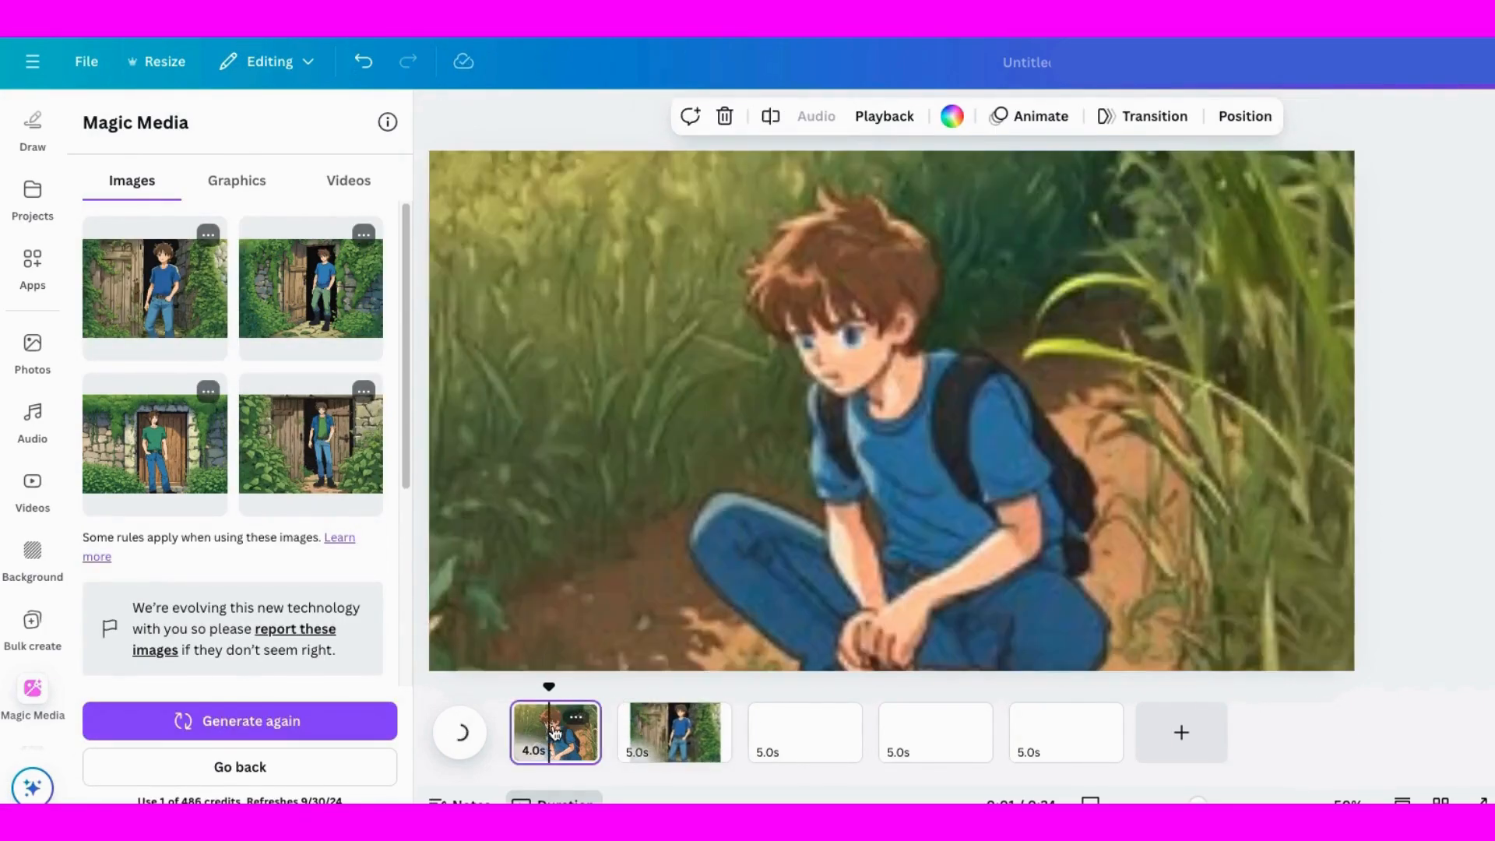
{"action": "left_click", "coordinate": [678, 747]}
- Generate a video from the image of the boy at the wooden door and cover the whole second page with it
{"action": "left_click", "coordinate": [208, 234]}
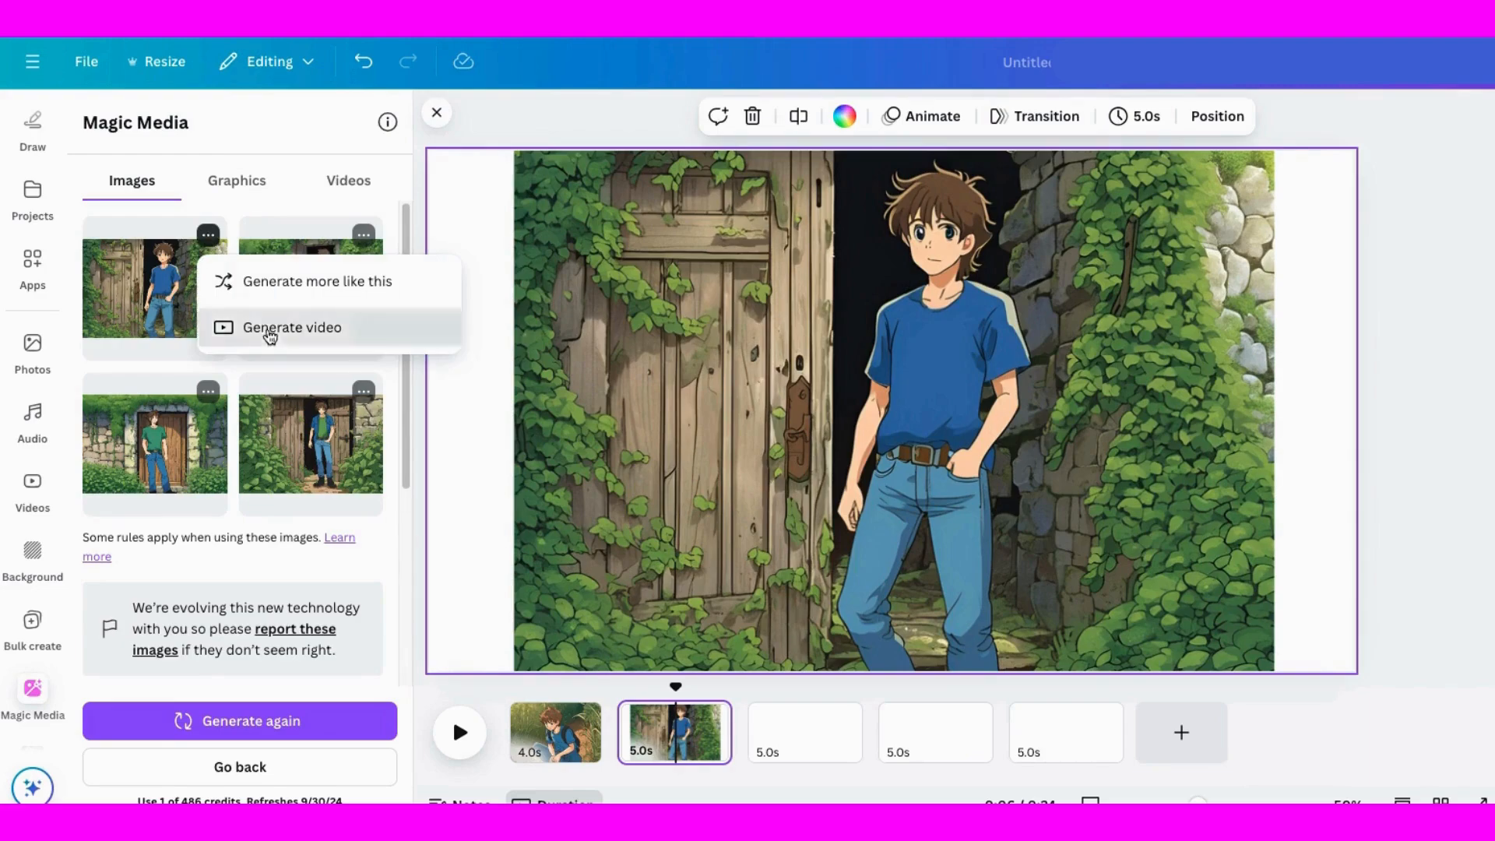
{"action": "left_click", "coordinate": [267, 327]}
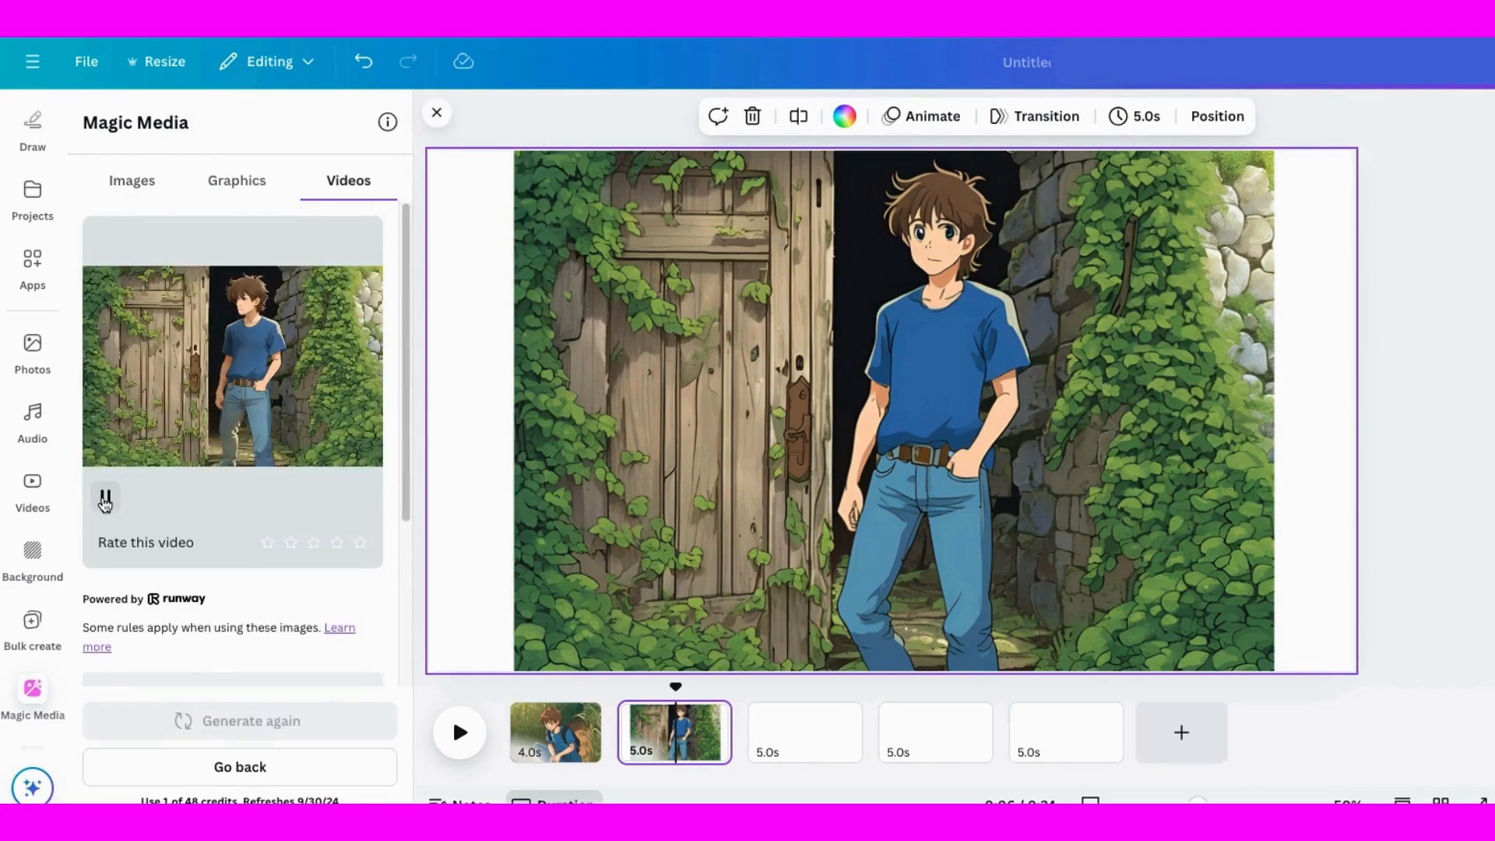
{"action": "left_click", "coordinate": [210, 375]}
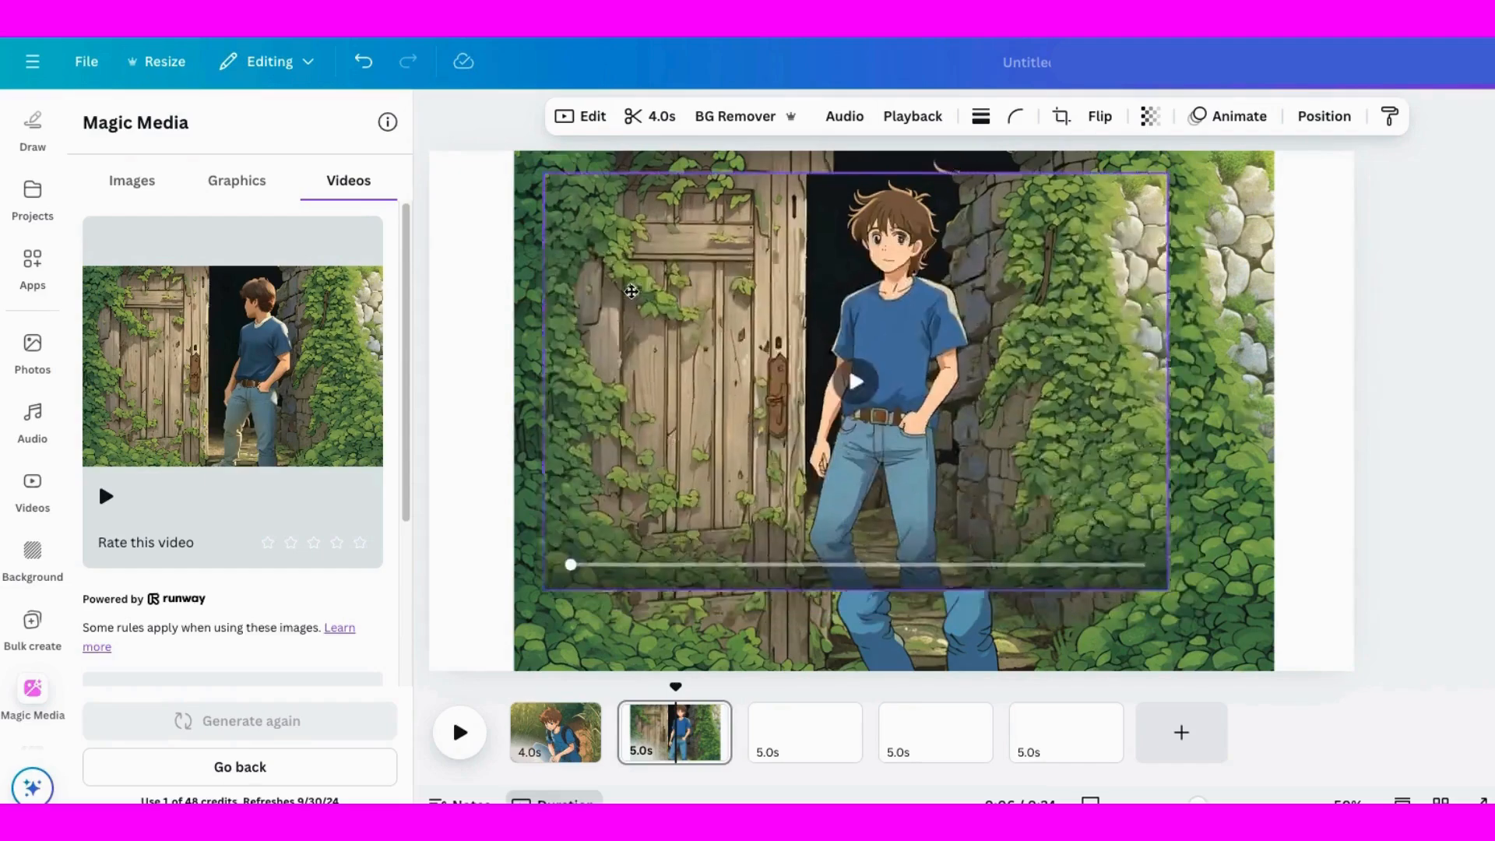
{"action": "left_click_drag", "start_coordinate": [1274, 670], "coordinate": [1328, 721]}
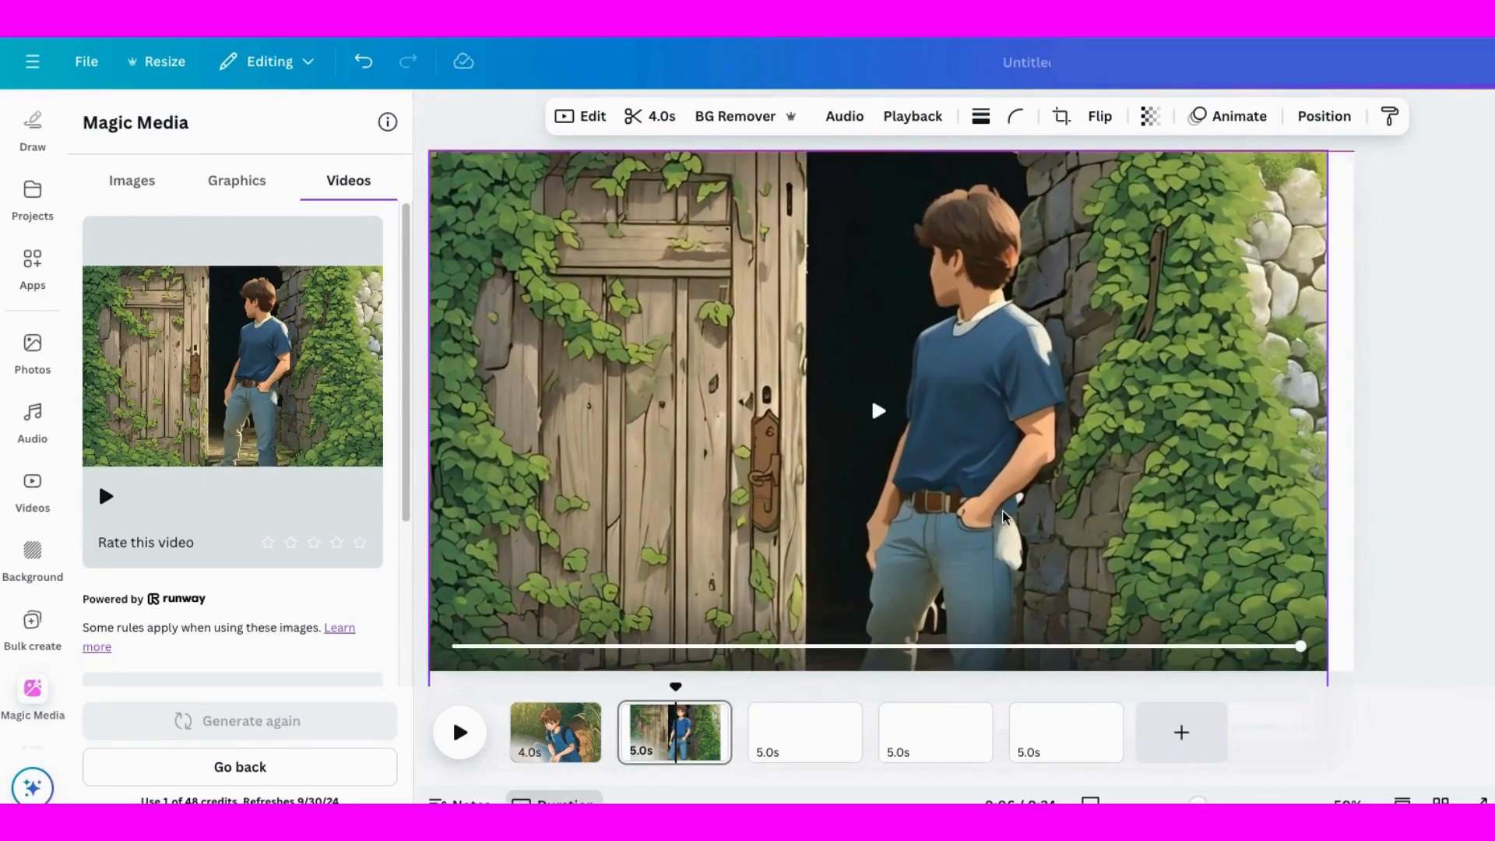
{"action": "left_click", "coordinate": [1269, 279]}
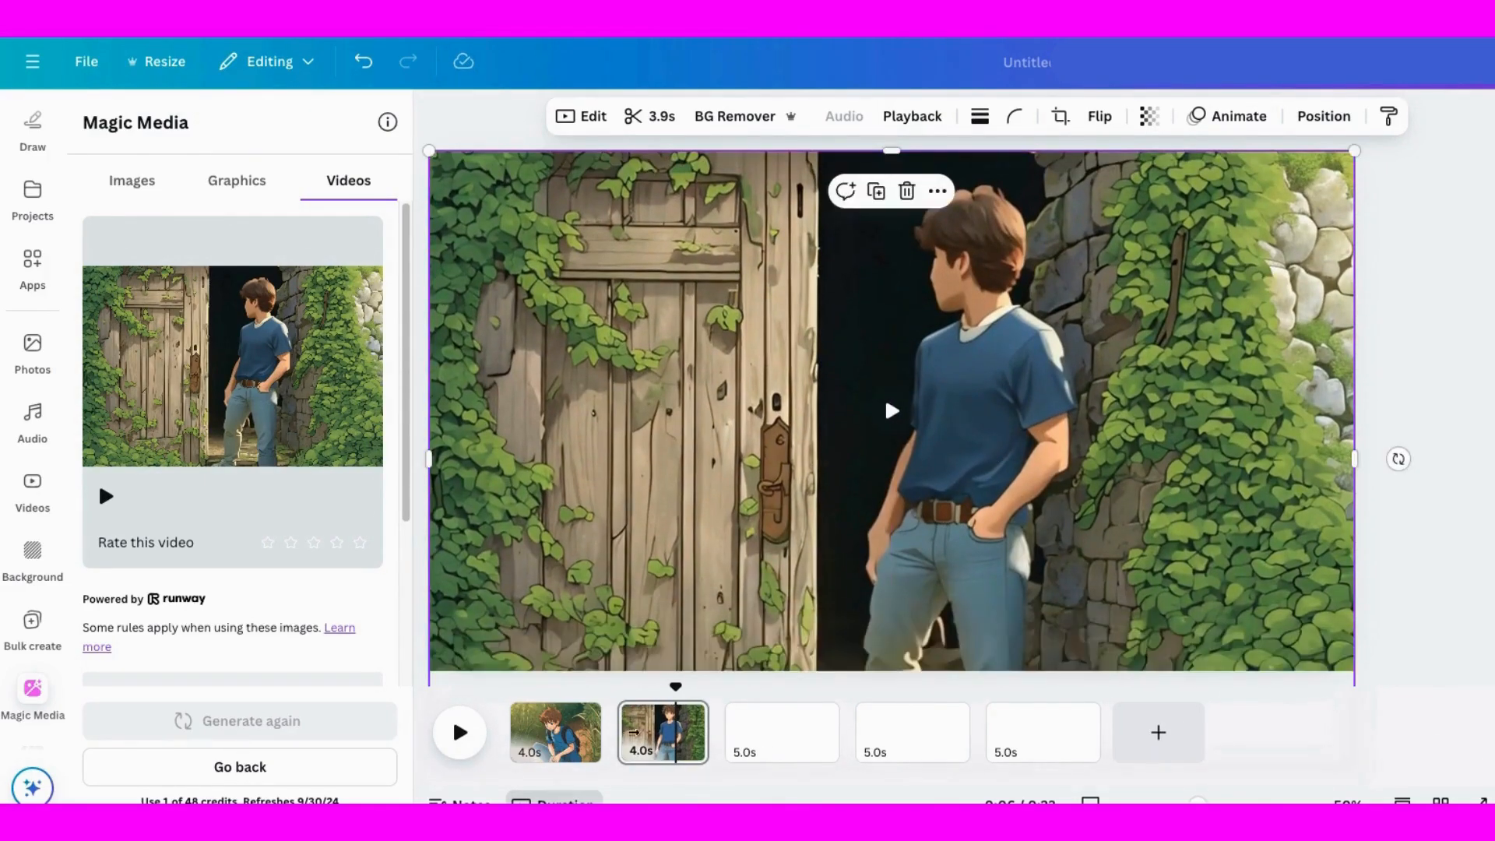
- Copy the first Scene 3 prompt from ChatGPT and paste it as the Magic Media image description in Canva for the third page
{"action": "left_click", "coordinate": [750, 740]}
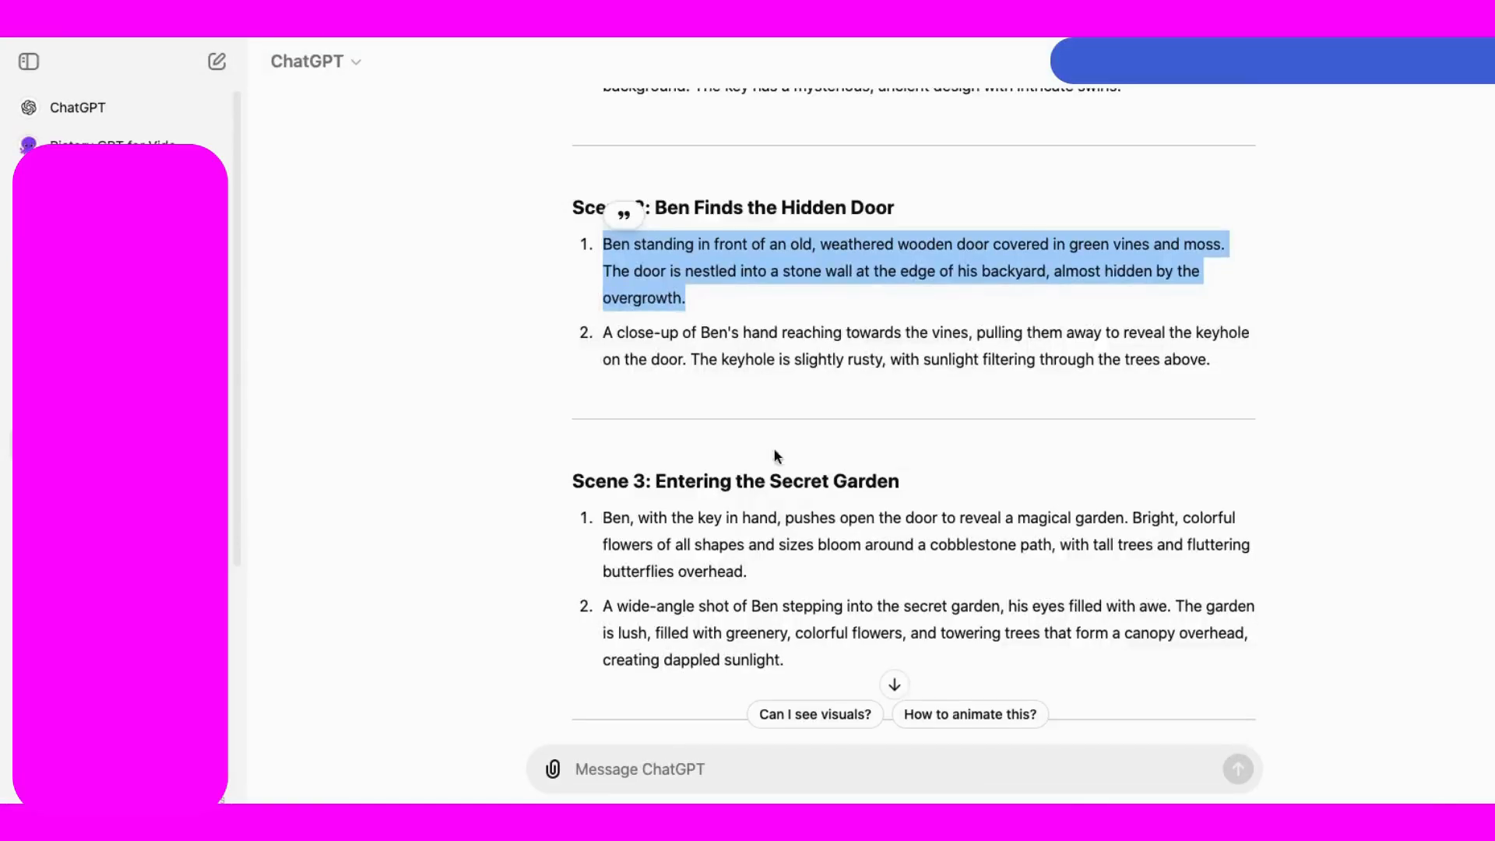
{"action": "scroll", "coordinate": [773, 447], "scroll_direction": "down", "scroll_amount": 3}
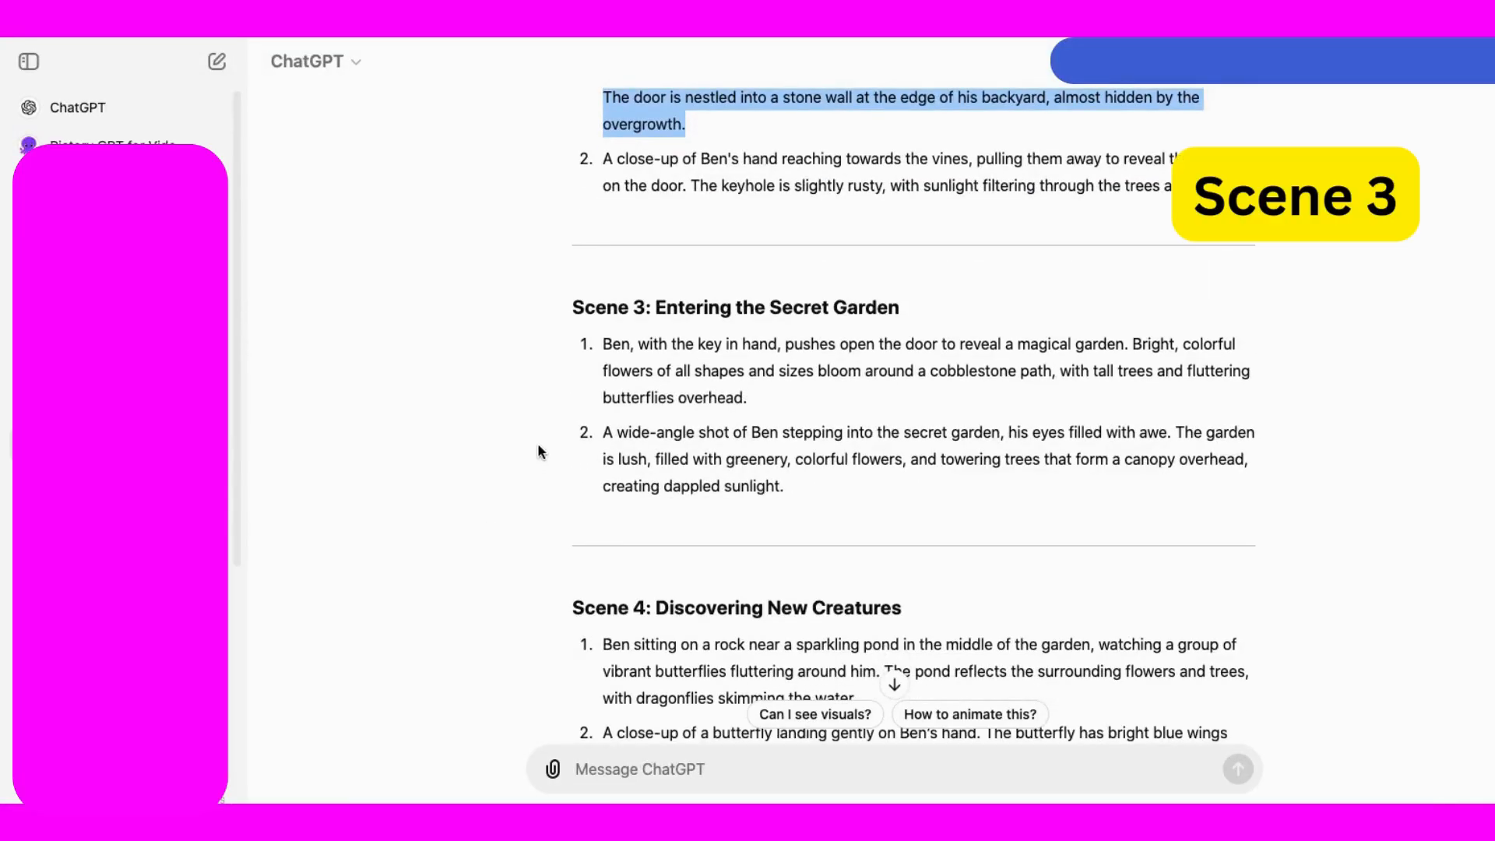
{"action": "left_click_drag", "start_coordinate": [604, 343], "coordinate": [763, 396]}
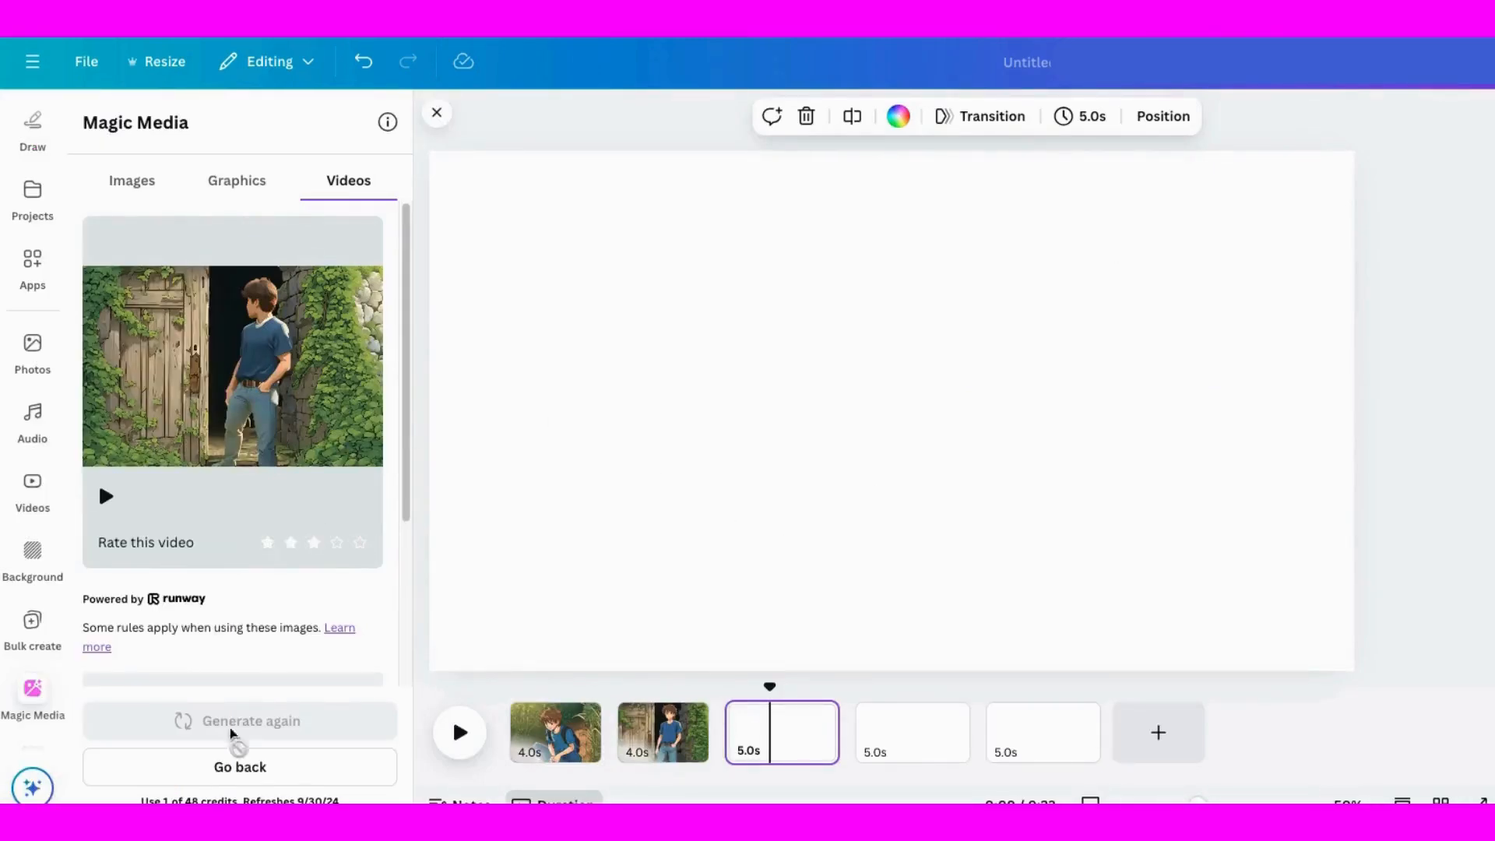
{"action": "left_click", "coordinate": [248, 790]}
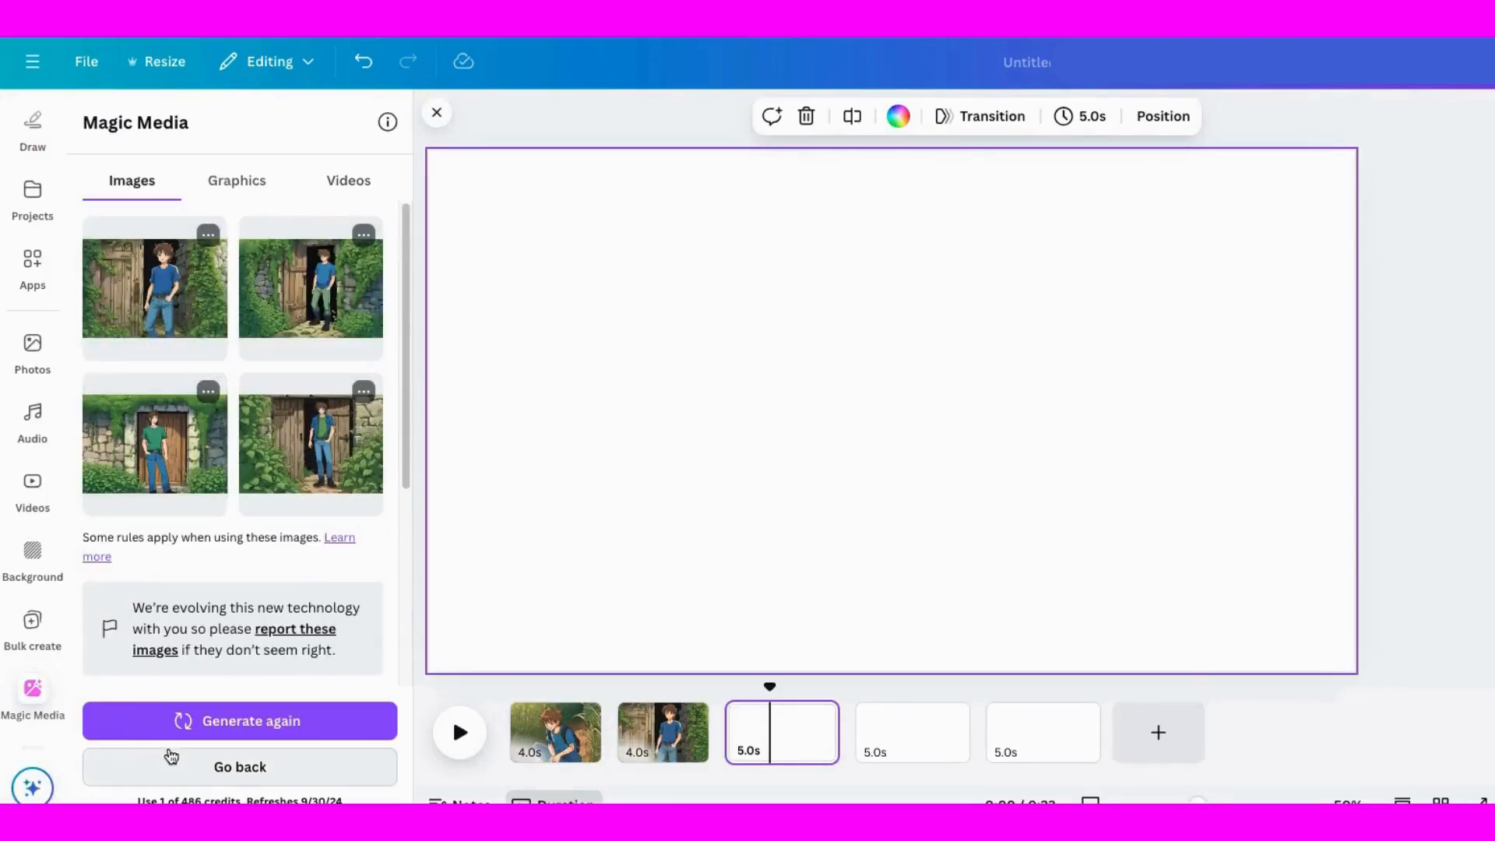
{"action": "left_click", "coordinate": [166, 755]}
{"action": "type", "text": "Bright, colorful flowers of all shapes and sizes bloom around a cobblestone path, with tall trees and fluttering butterflies overhead."}
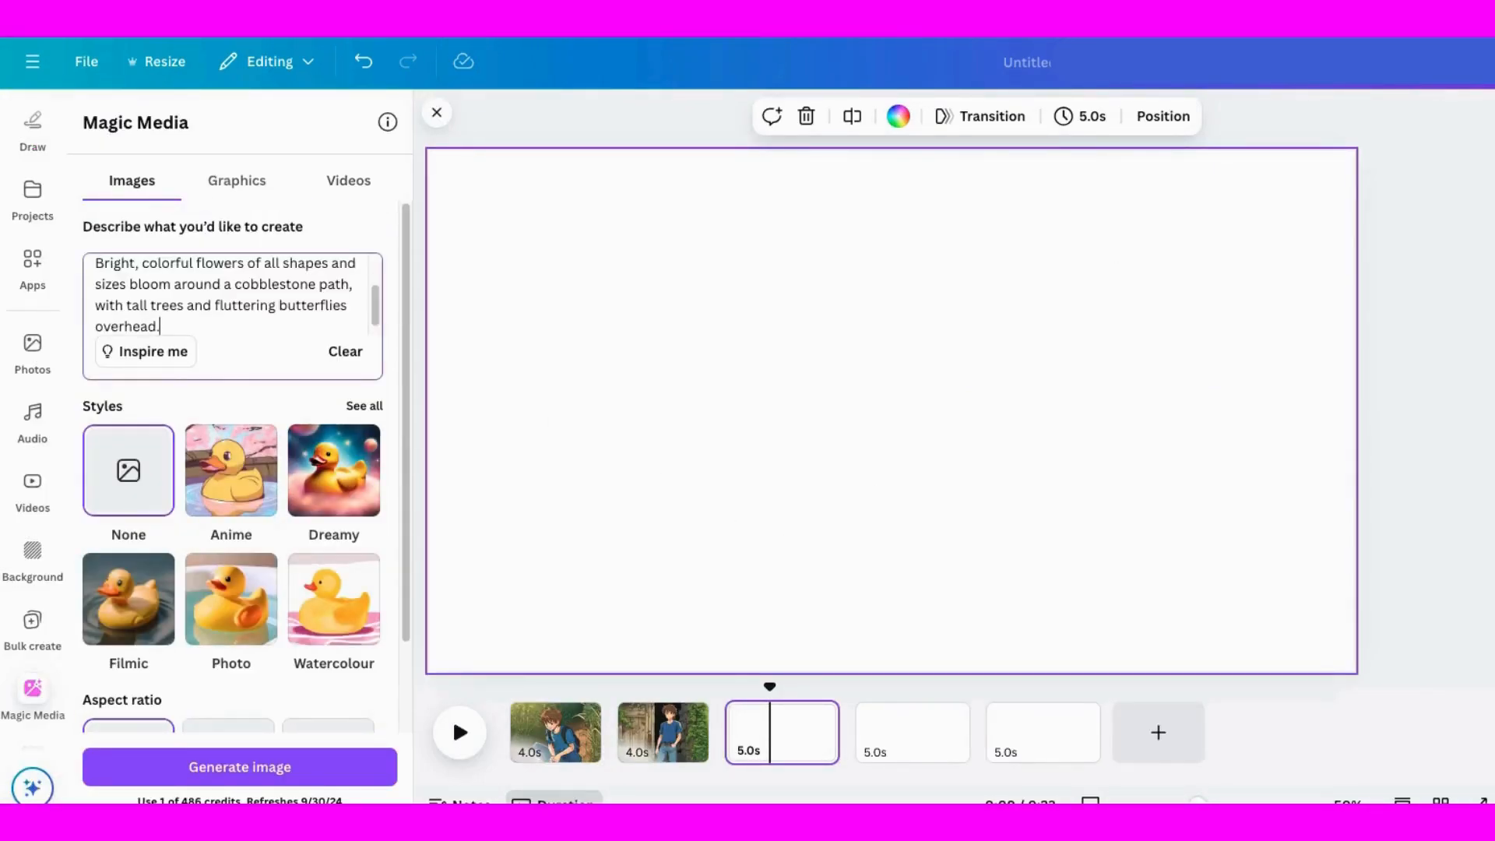
- Describe Ben with tousled brown hair, blue jeans, blue t-shirt and black boots, and generate the images in Anime style with Landscape ratio
{"action": "scroll", "coordinate": [263, 343], "scroll_direction": "up", "scroll_amount": 5}
{"action": "scroll", "coordinate": [208, 372], "scroll_direction": "down", "scroll_amount": 2}
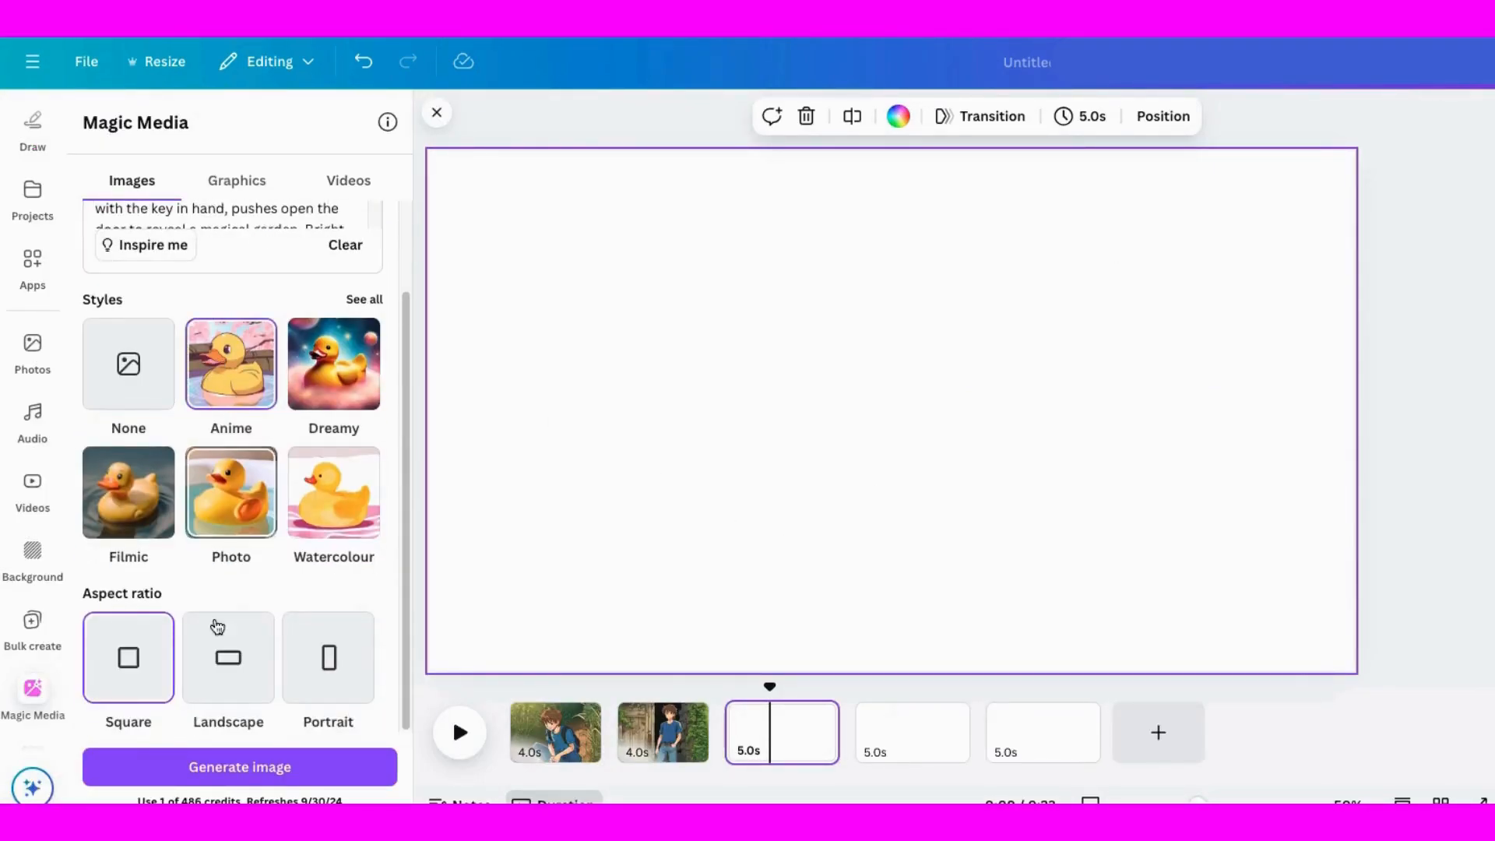
{"action": "left_click", "coordinate": [240, 769]}
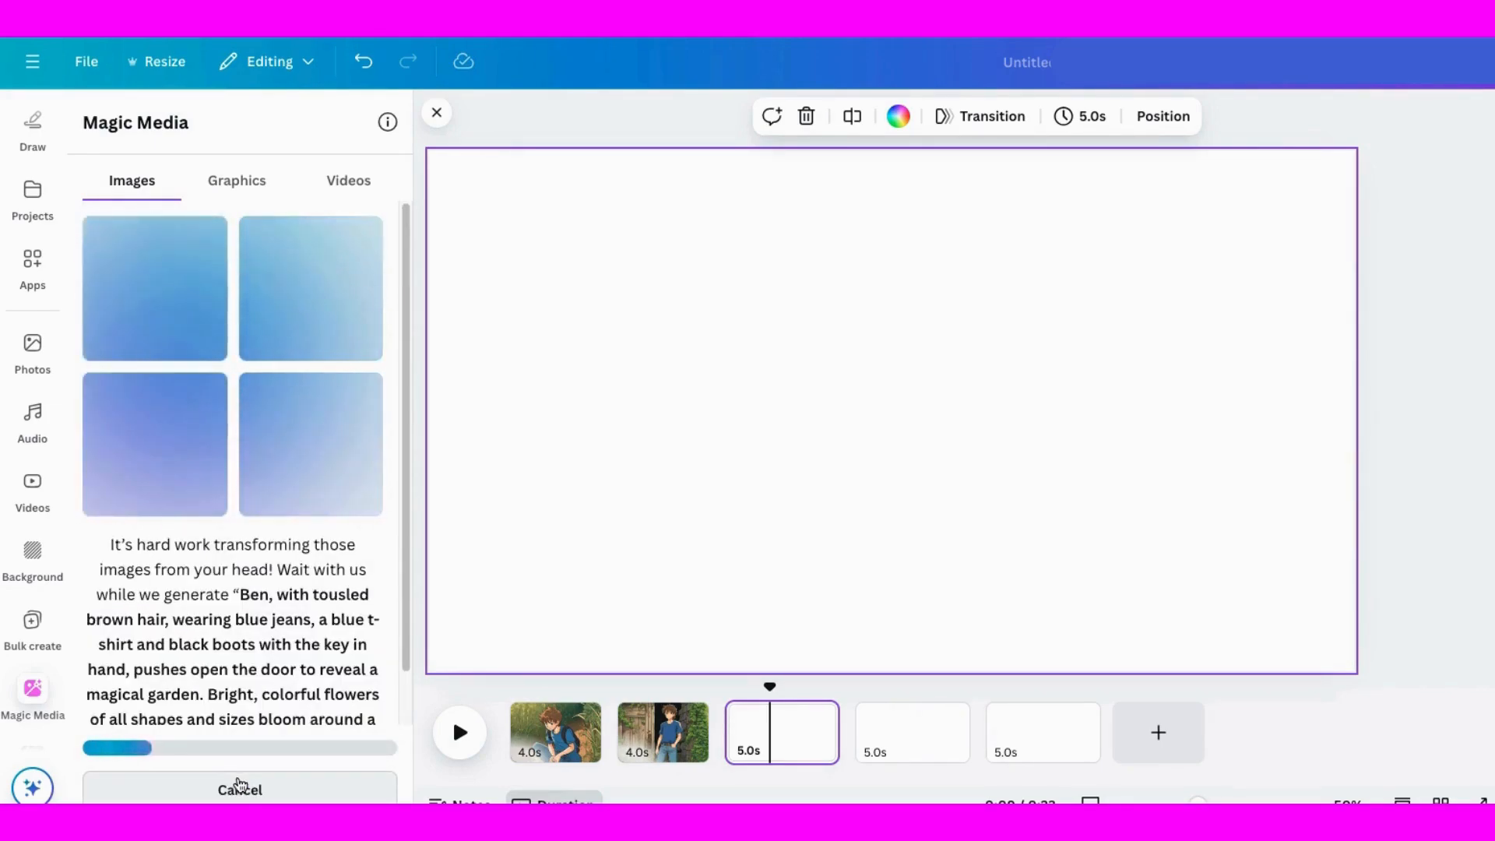
- Compare the generated garden images on the third page and delete all except the boy in front of the blue doors
{"action": "left_click", "coordinate": [294, 340]}
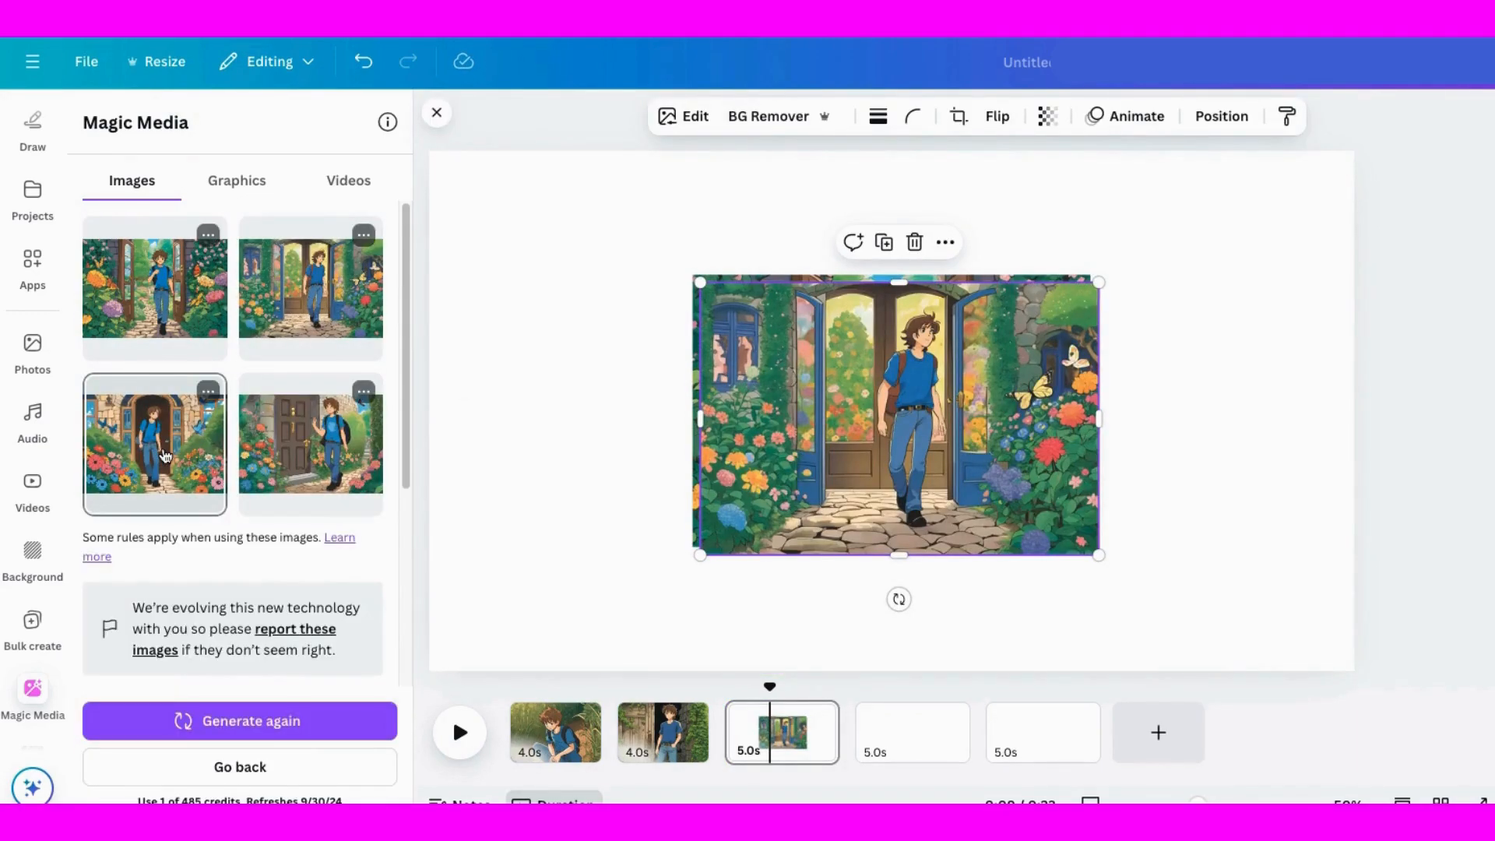
{"action": "left_click", "coordinate": [165, 455]}
{"action": "left_click", "coordinate": [926, 255]}
{"action": "left_click", "coordinate": [311, 444]}
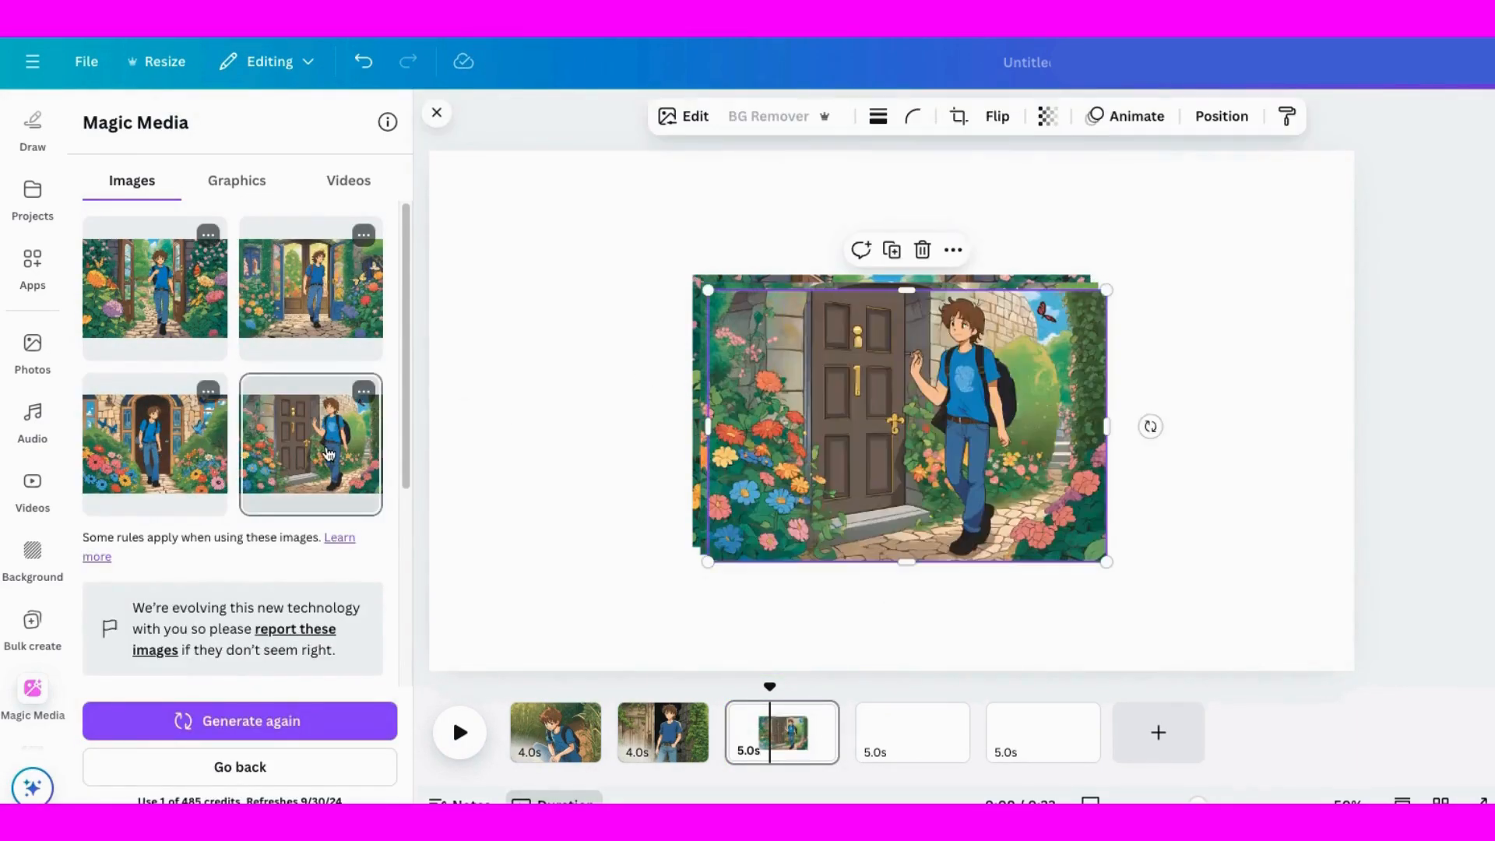
{"action": "key", "text": "Delete"}
{"action": "left_click_drag", "start_coordinate": [904, 387], "coordinate": [574, 336]}
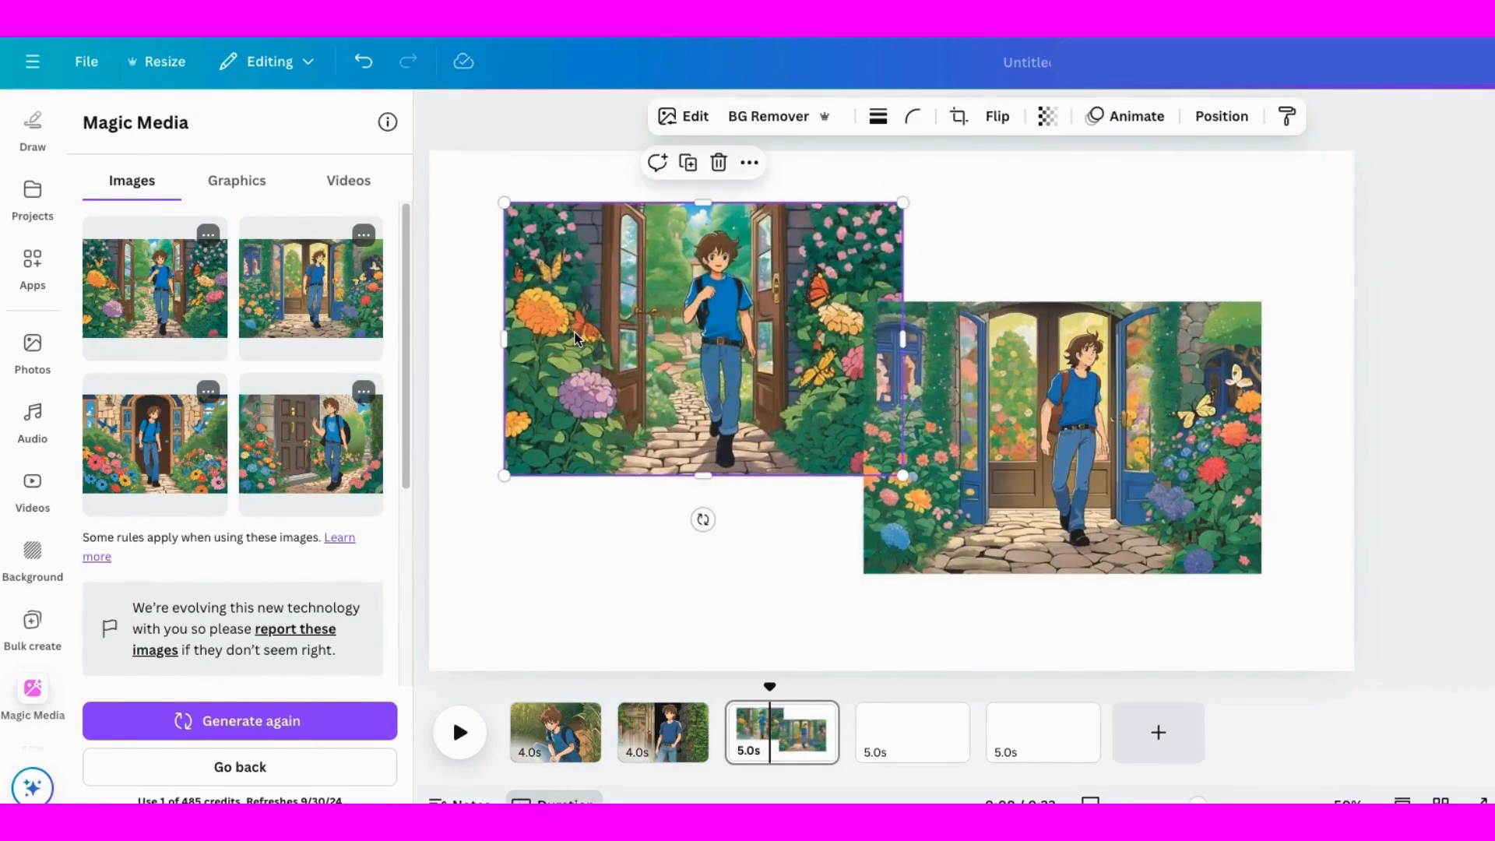
{"action": "left_click", "coordinate": [718, 164]}
- Enlarge the image of the boy at the blue doors to the full page height and centre it on the third page
{"action": "left_click", "coordinate": [987, 431]}
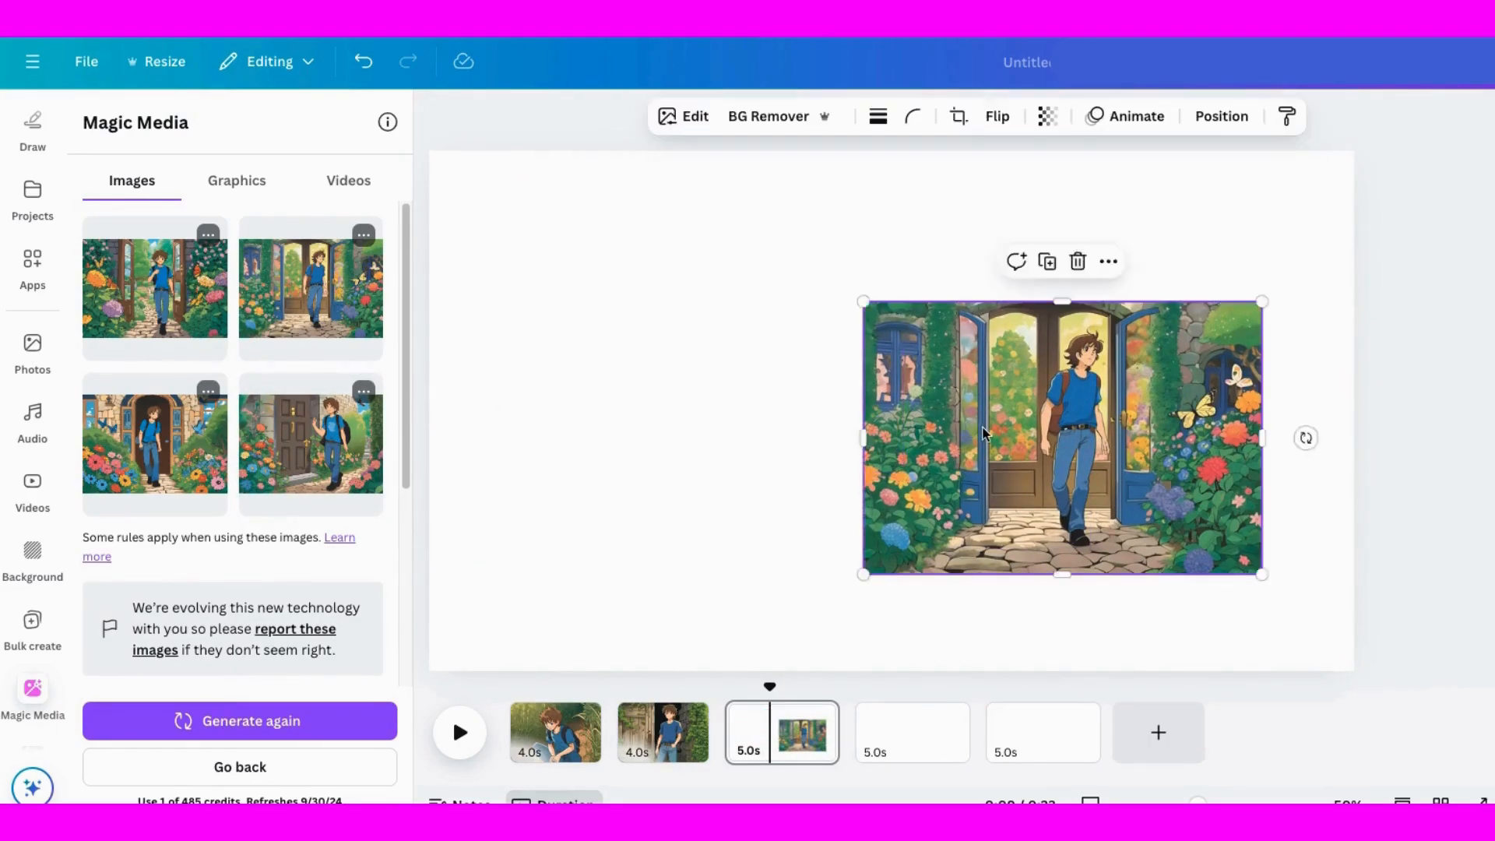
{"action": "left_click_drag", "start_coordinate": [988, 431], "coordinate": [618, 280]}
{"action": "left_click_drag", "start_coordinate": [892, 422], "coordinate": [1232, 623]}
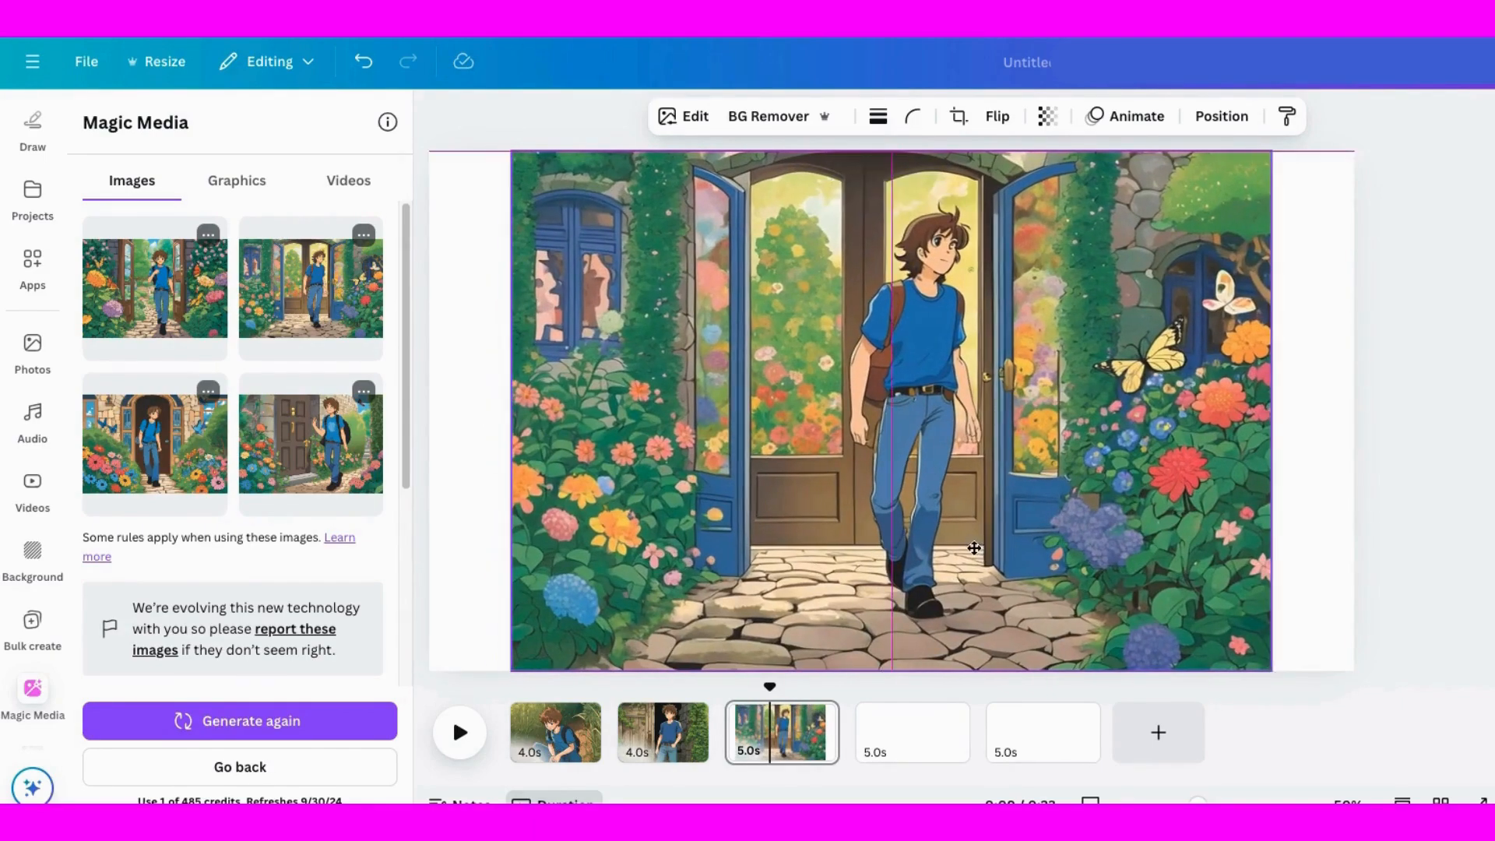
- Generate a video from the image of the boy at the blue doors and cover the whole third page with it
{"action": "left_click", "coordinate": [363, 235]}
{"action": "left_click", "coordinate": [436, 327]}
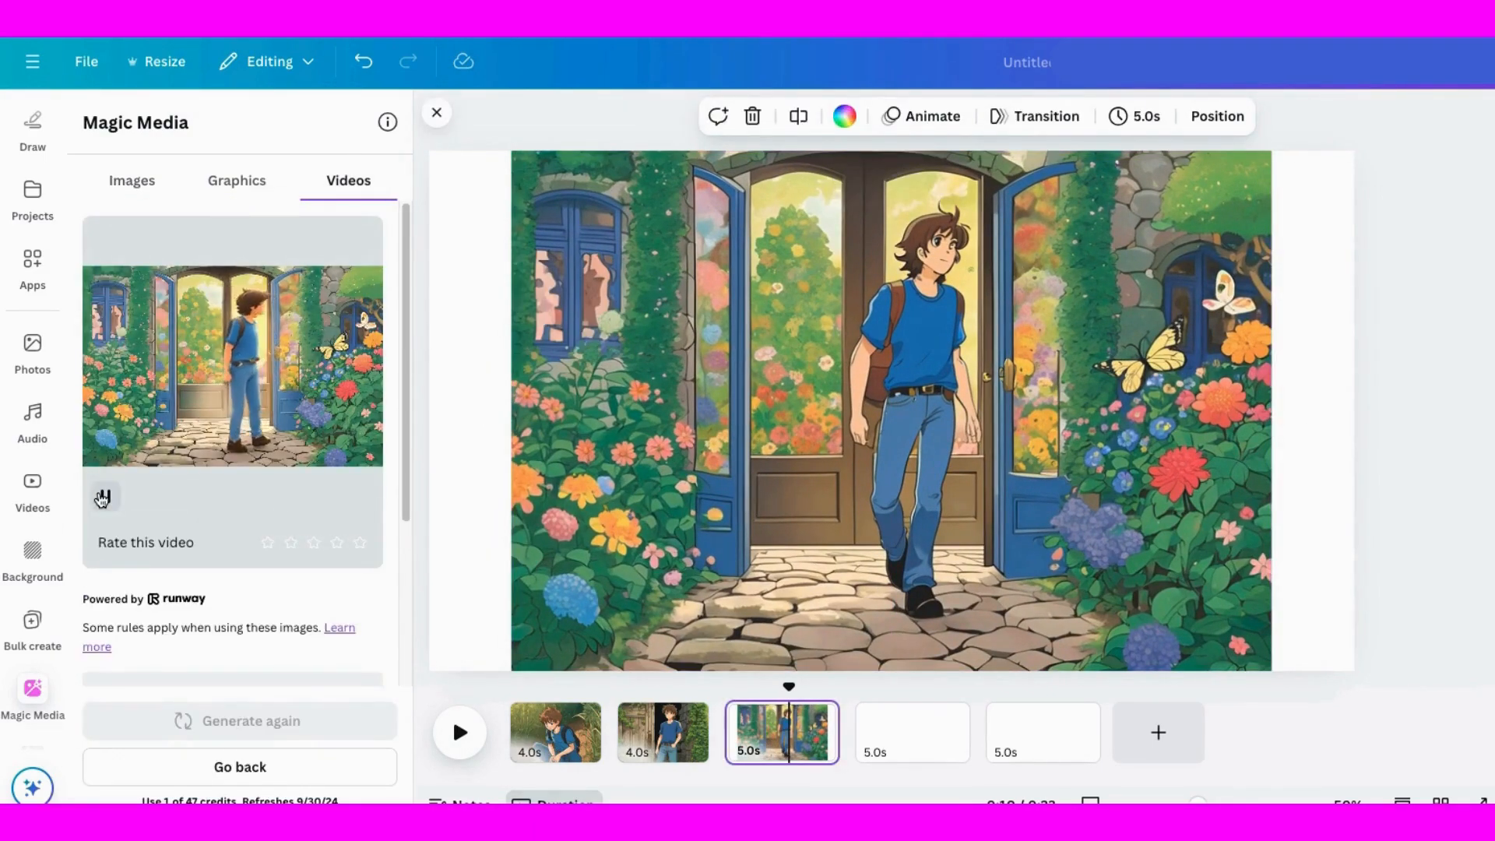
{"action": "left_click", "coordinate": [216, 363]}
{"action": "left_click_drag", "start_coordinate": [890, 417], "coordinate": [731, 368]}
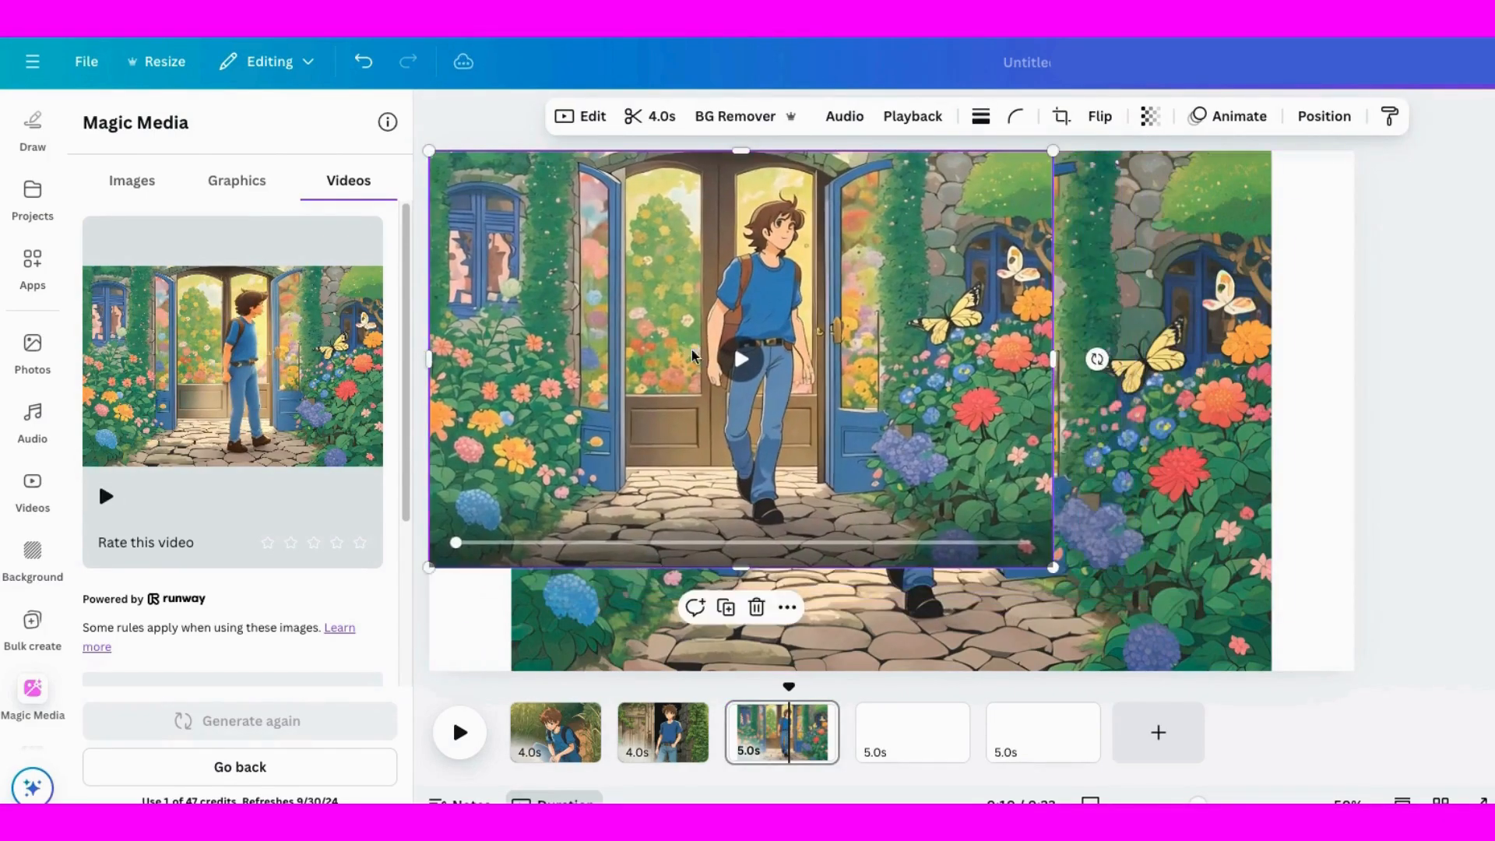
{"action": "left_click_drag", "start_coordinate": [1054, 571], "coordinate": [1355, 686]}
{"action": "left_click_drag", "start_coordinate": [1102, 548], "coordinate": [1102, 522]}
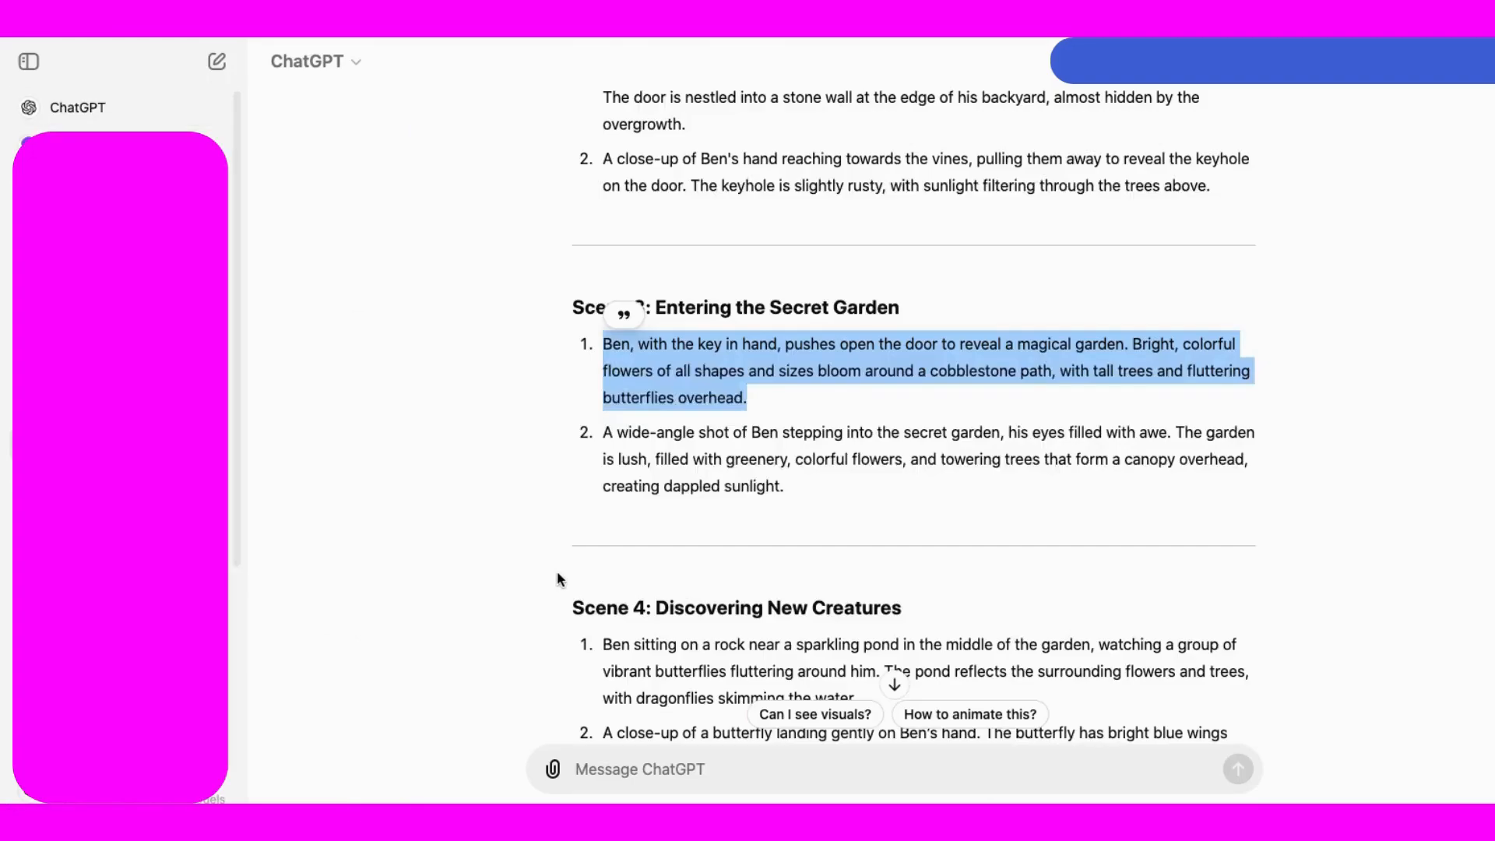
- Copy the first Scene 4 prompt from ChatGPT into Canva's Magic Media image description, adding Ben's tousled brown hair, blue jeans, blue t-shirt and black boots
{"action": "scroll", "coordinate": [556, 570], "scroll_direction": "down", "scroll_amount": 3}
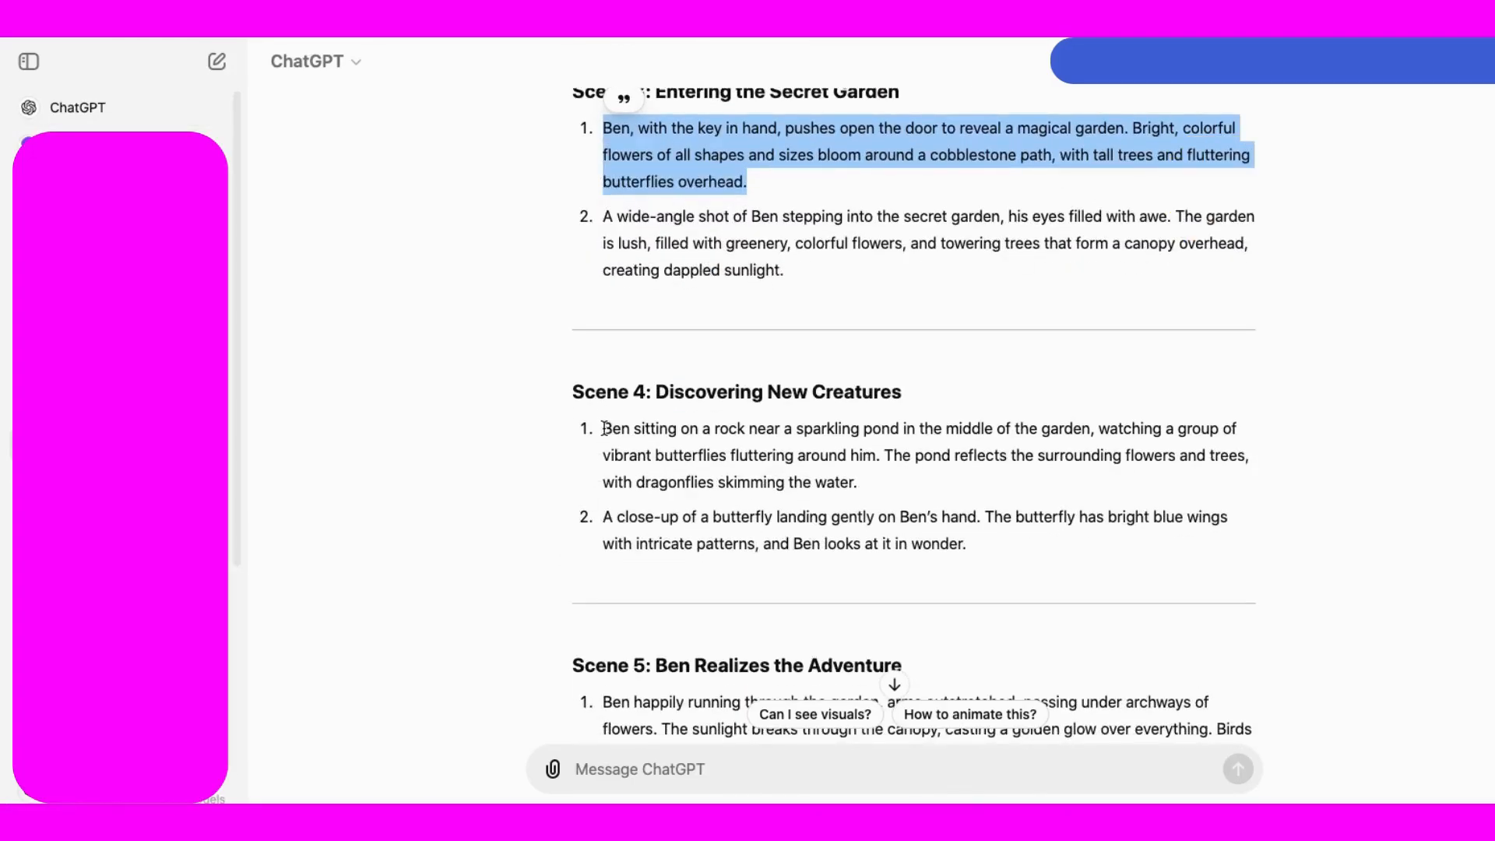
{"action": "left_click_drag", "start_coordinate": [604, 428], "coordinate": [885, 484]}
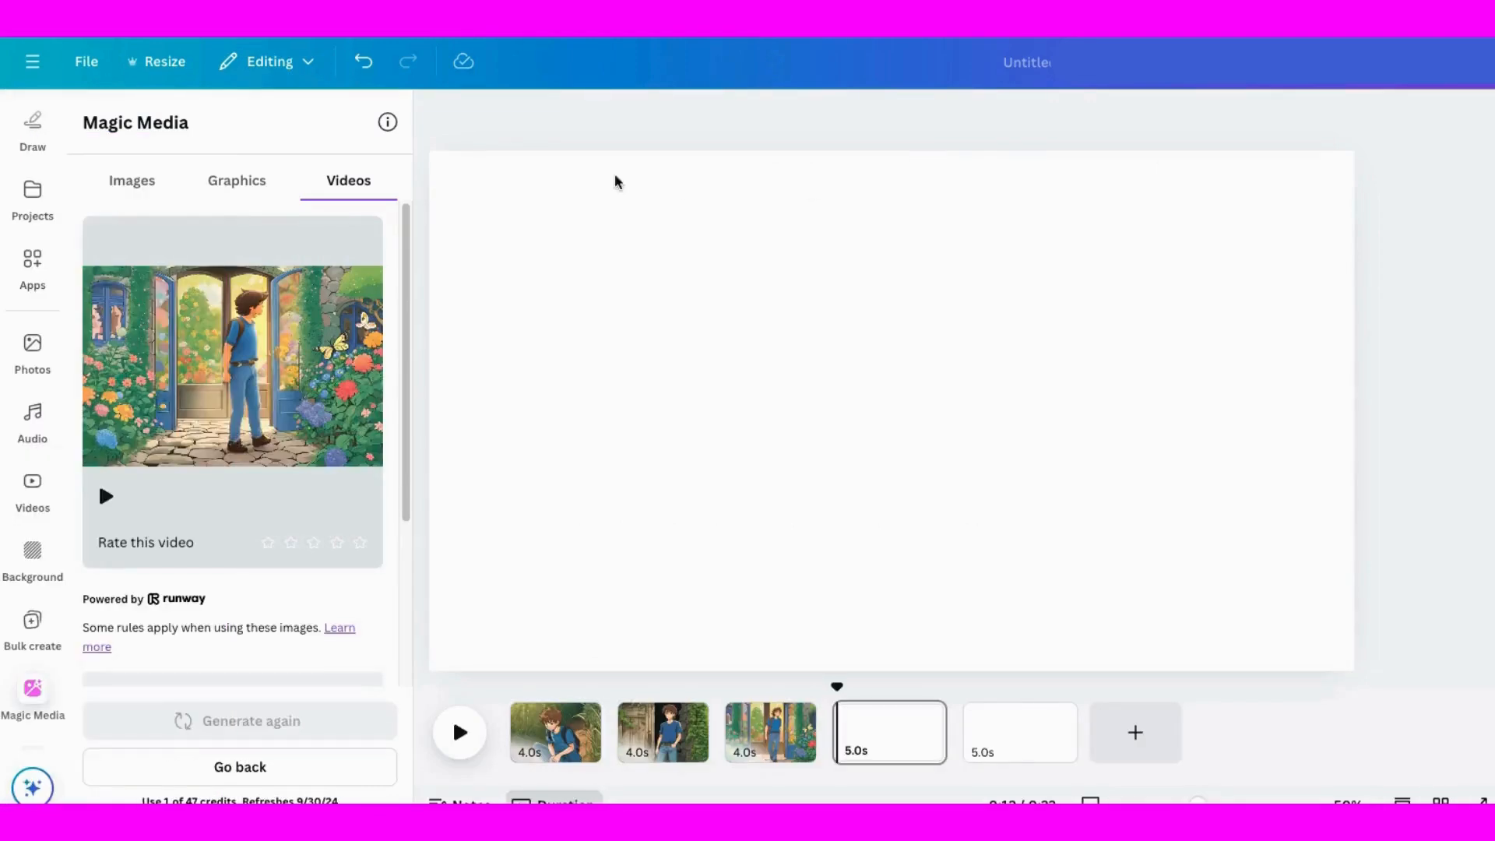
{"action": "left_click", "coordinate": [227, 768]}
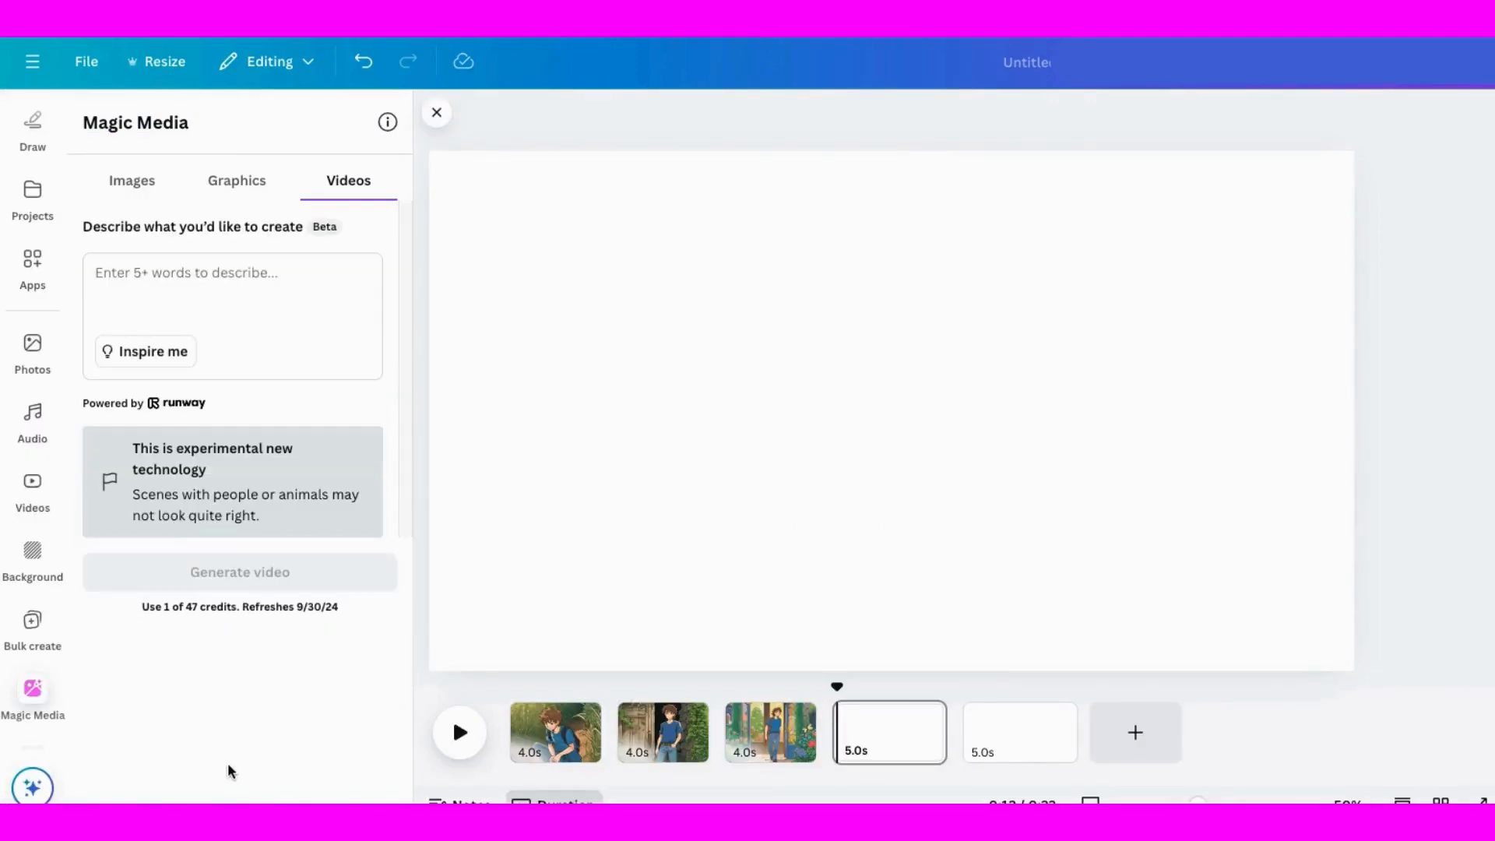
{"action": "left_click", "coordinate": [210, 768]}
{"action": "key", "text": "ctrl+v"}
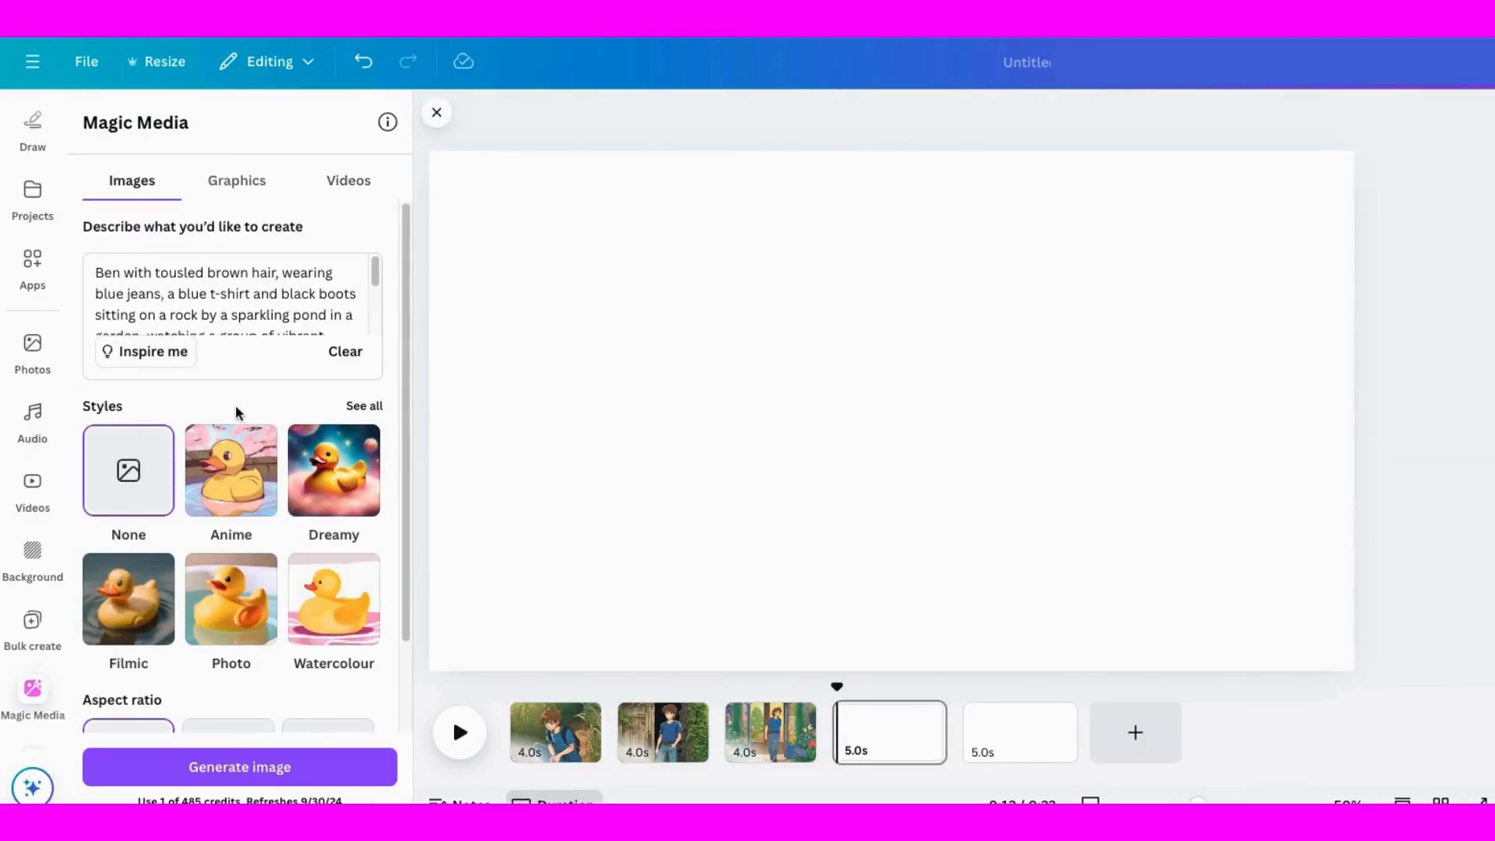
- Generate the images of Ben on a rock by the pond in Anime style with Landscape ratio
{"action": "scroll", "coordinate": [234, 411], "scroll_direction": "down", "scroll_amount": 2}
{"action": "left_click", "coordinate": [231, 366]}
{"action": "left_click", "coordinate": [234, 767]}
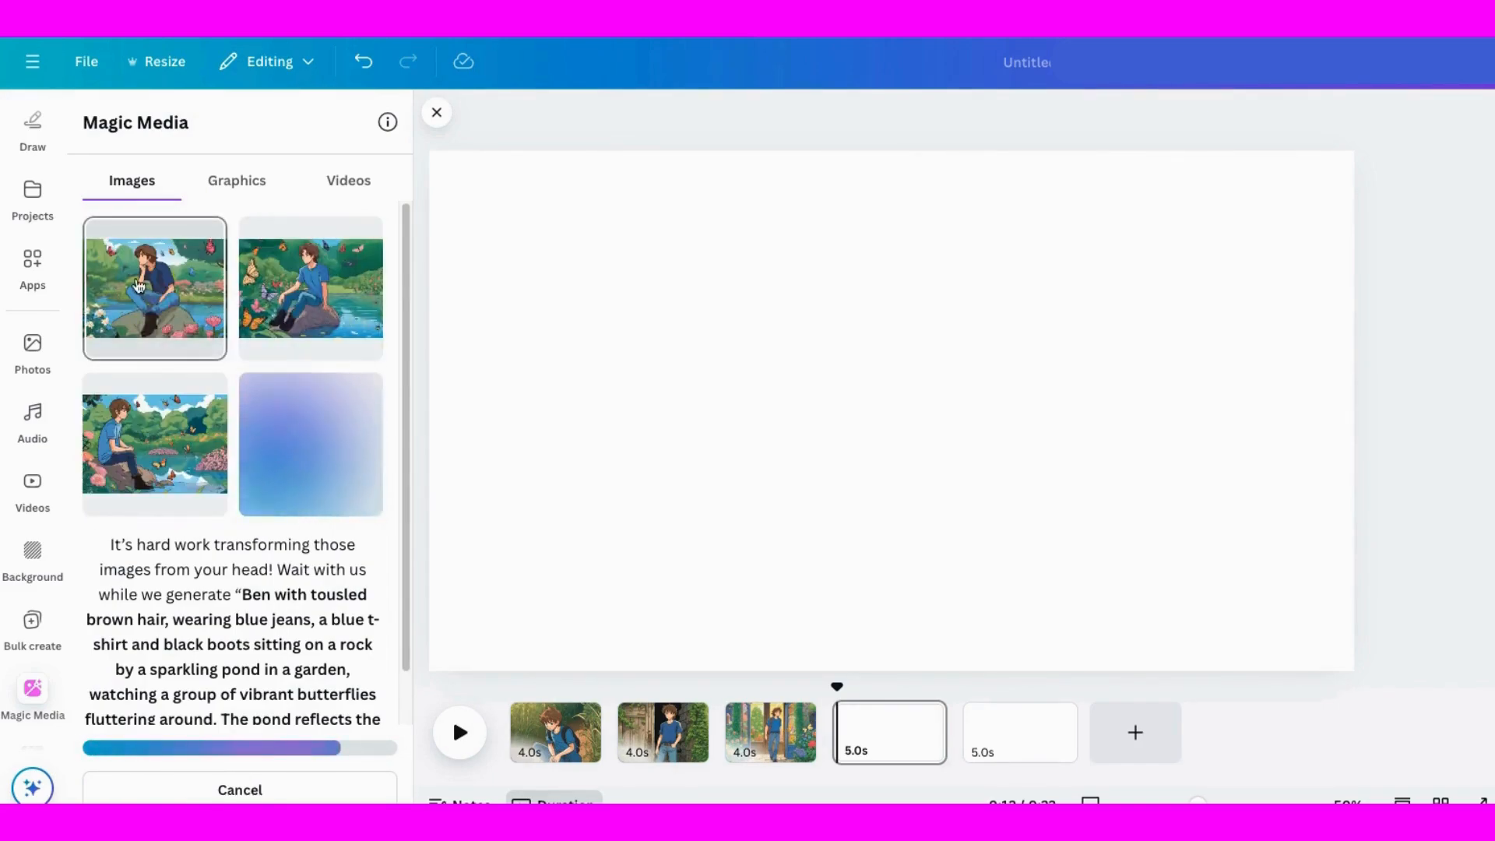
- Compare the generated pond images on the fourth page and delete all except the front-facing boy looking up at the butterflies
{"action": "left_click", "coordinate": [156, 288]}
{"action": "left_click", "coordinate": [306, 291]}
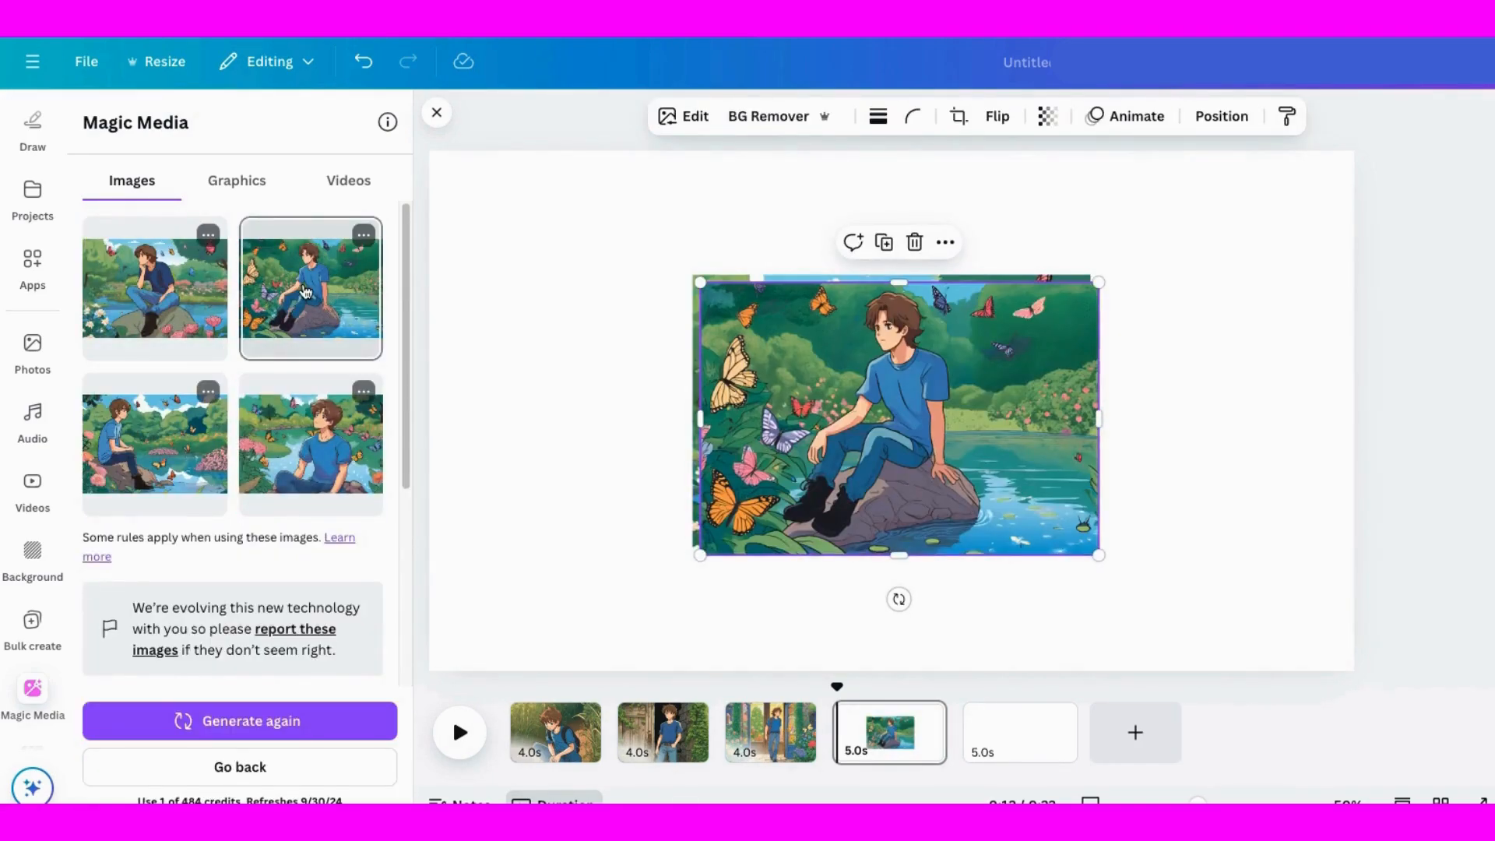
{"action": "left_click", "coordinate": [166, 458]}
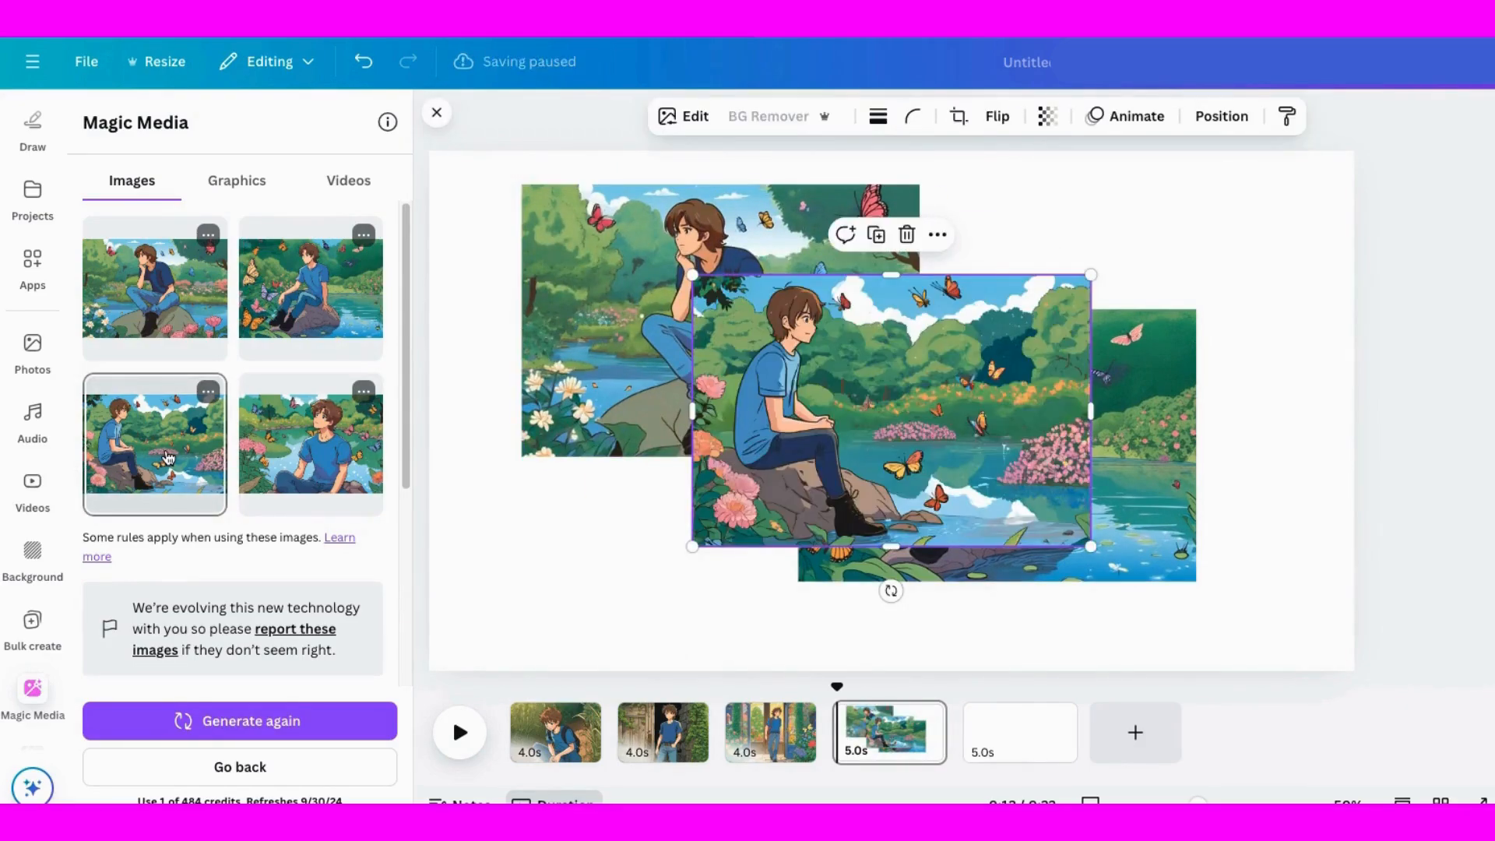
{"action": "left_click", "coordinate": [311, 443]}
{"action": "left_click", "coordinate": [753, 423]}
{"action": "key", "text": "Delete"}
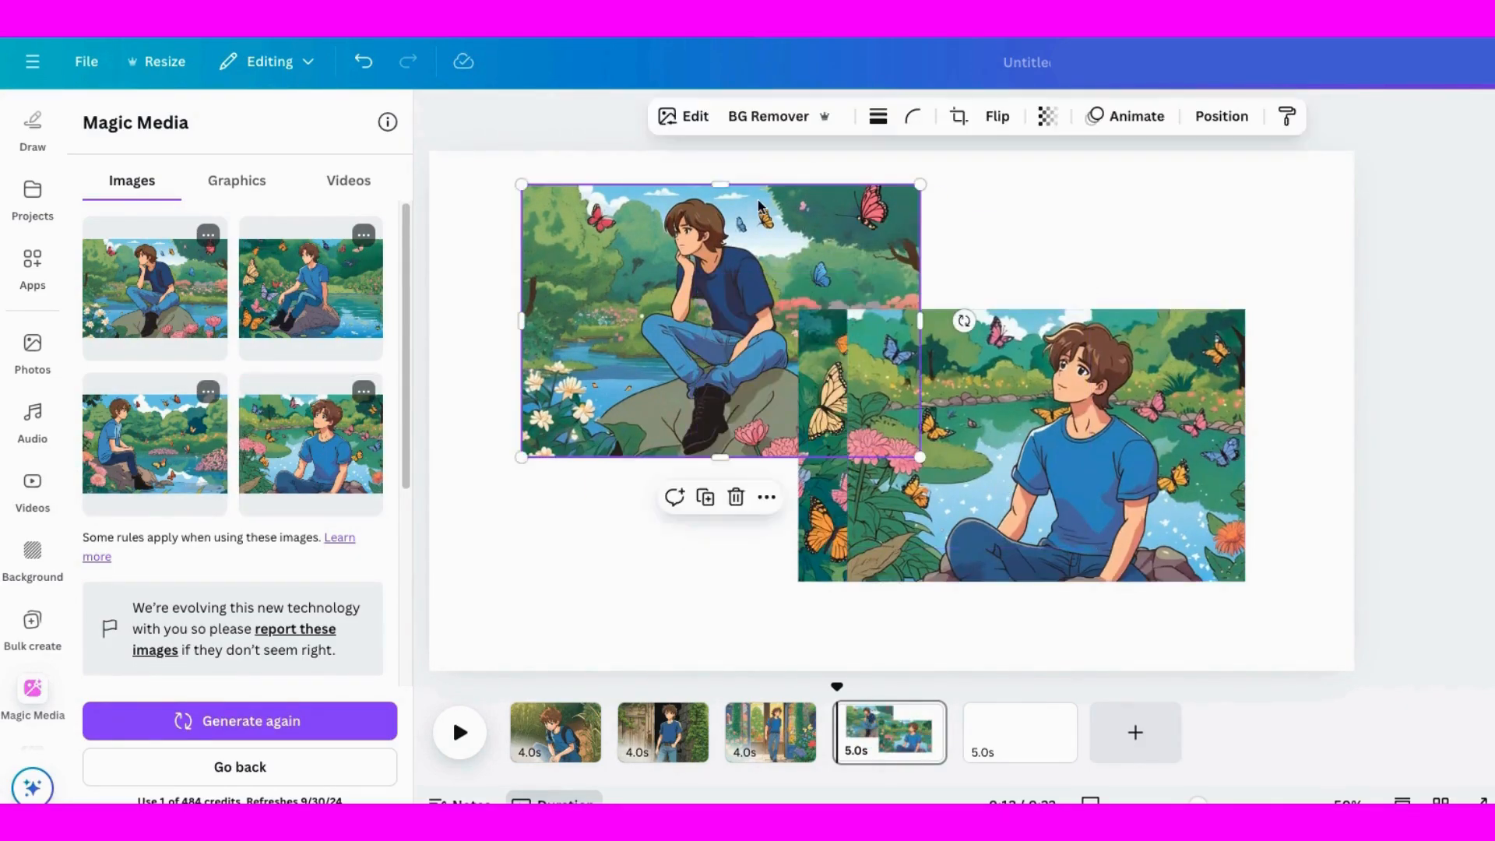
{"action": "key", "text": "Delete"}
{"action": "left_click", "coordinate": [1054, 268]}
- Enlarge the image of the boy looking up by the pond to the full page height and centre it
{"action": "left_click_drag", "start_coordinate": [773, 443], "coordinate": [686, 323]}
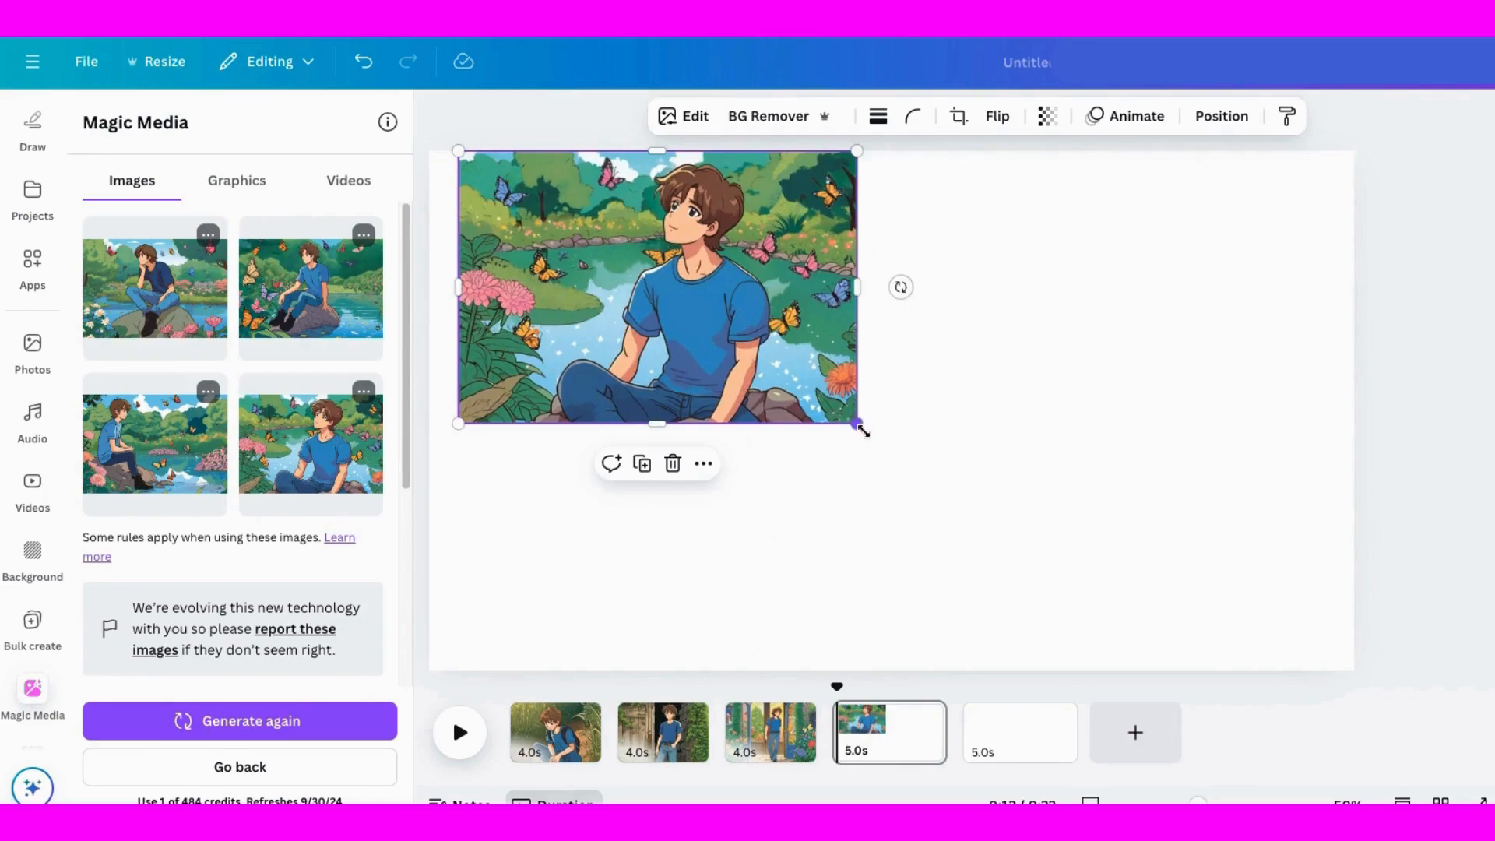
{"action": "left_click_drag", "start_coordinate": [861, 423], "coordinate": [1217, 668]}
{"action": "left_click_drag", "start_coordinate": [743, 515], "coordinate": [796, 515]}
- Generate a video from the image of the boy by the pond, preview it and cover the whole fourth page with it
{"action": "left_click", "coordinate": [363, 390]}
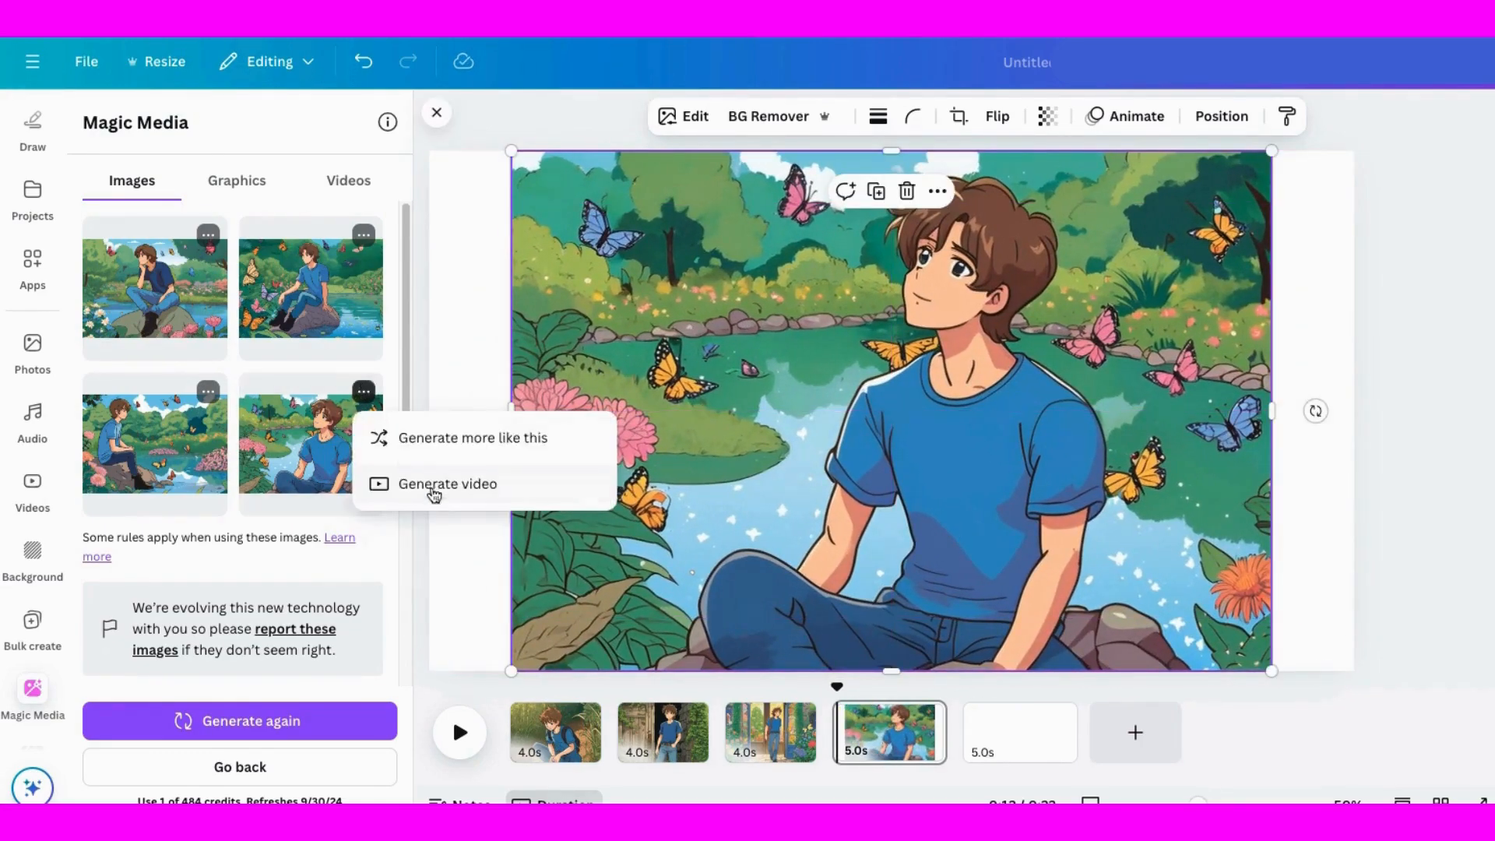
{"action": "left_click", "coordinate": [426, 485]}
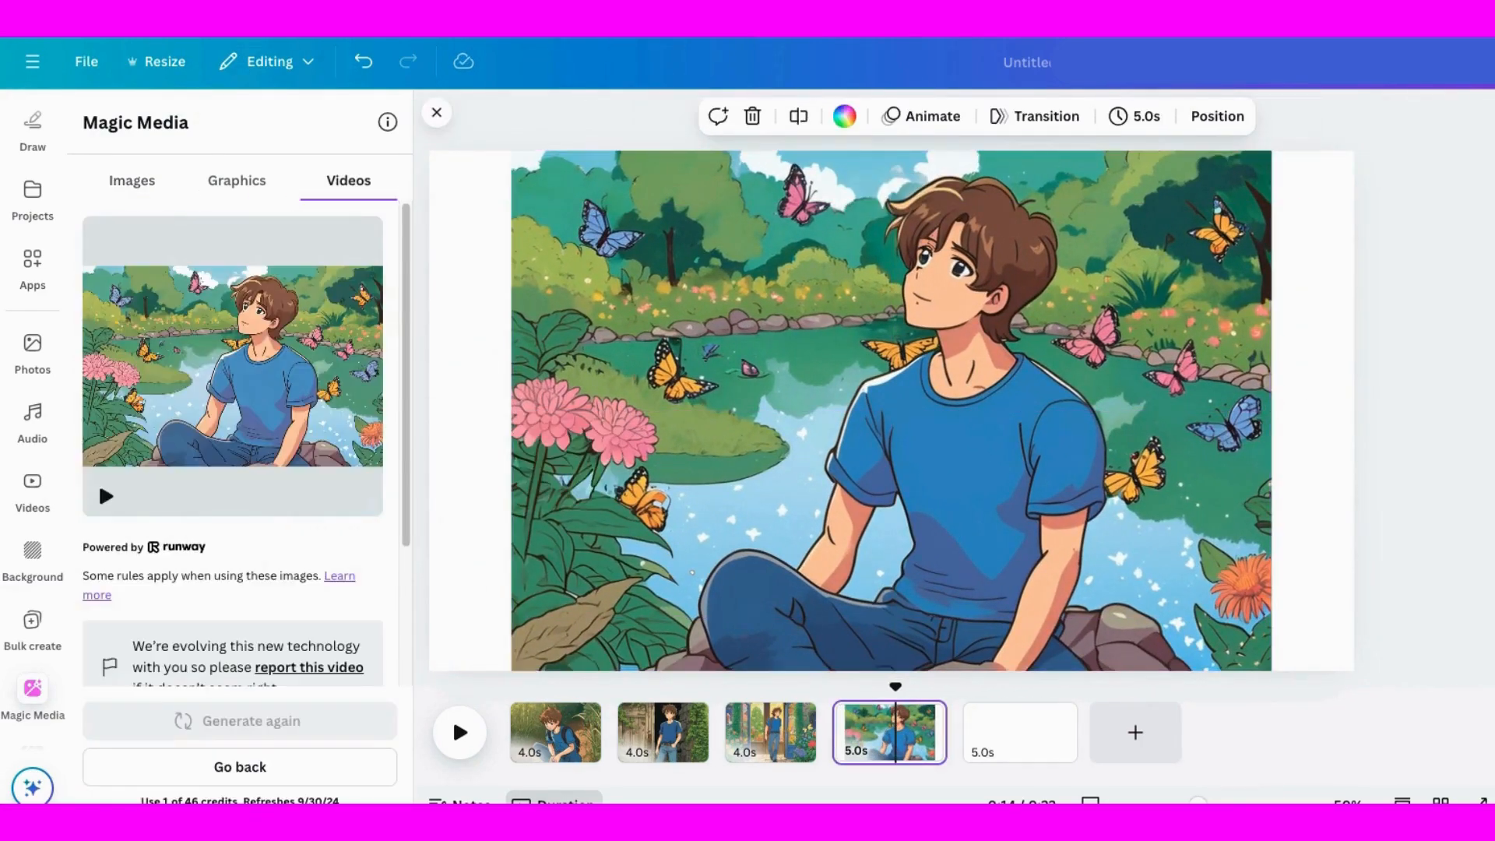
{"action": "left_click", "coordinate": [107, 496]}
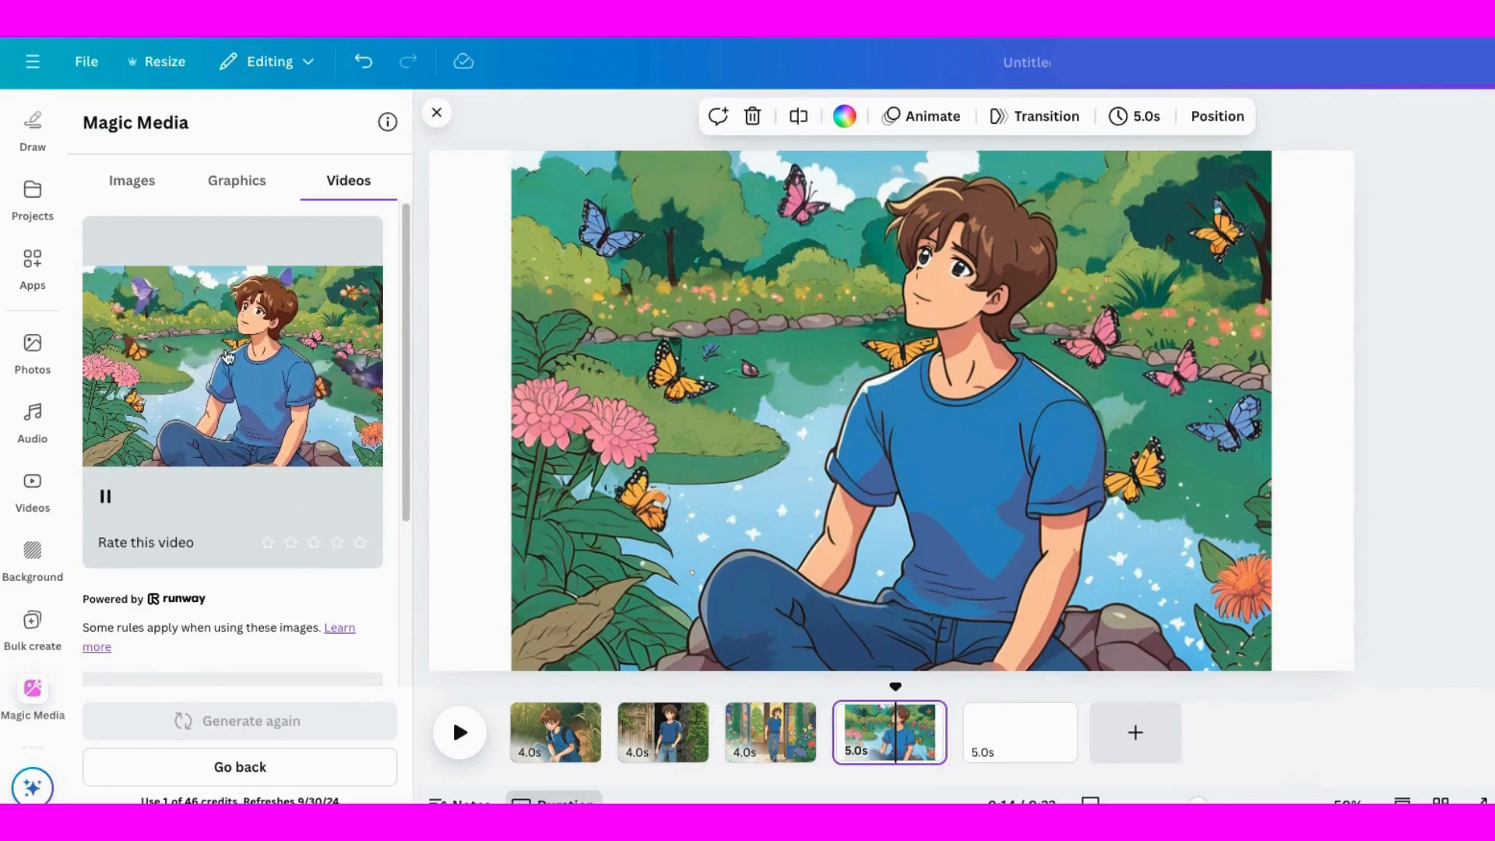
{"action": "left_click_drag", "start_coordinate": [233, 374], "coordinate": [900, 454]}
{"action": "left_click_drag", "start_coordinate": [1203, 620], "coordinate": [1355, 671]}
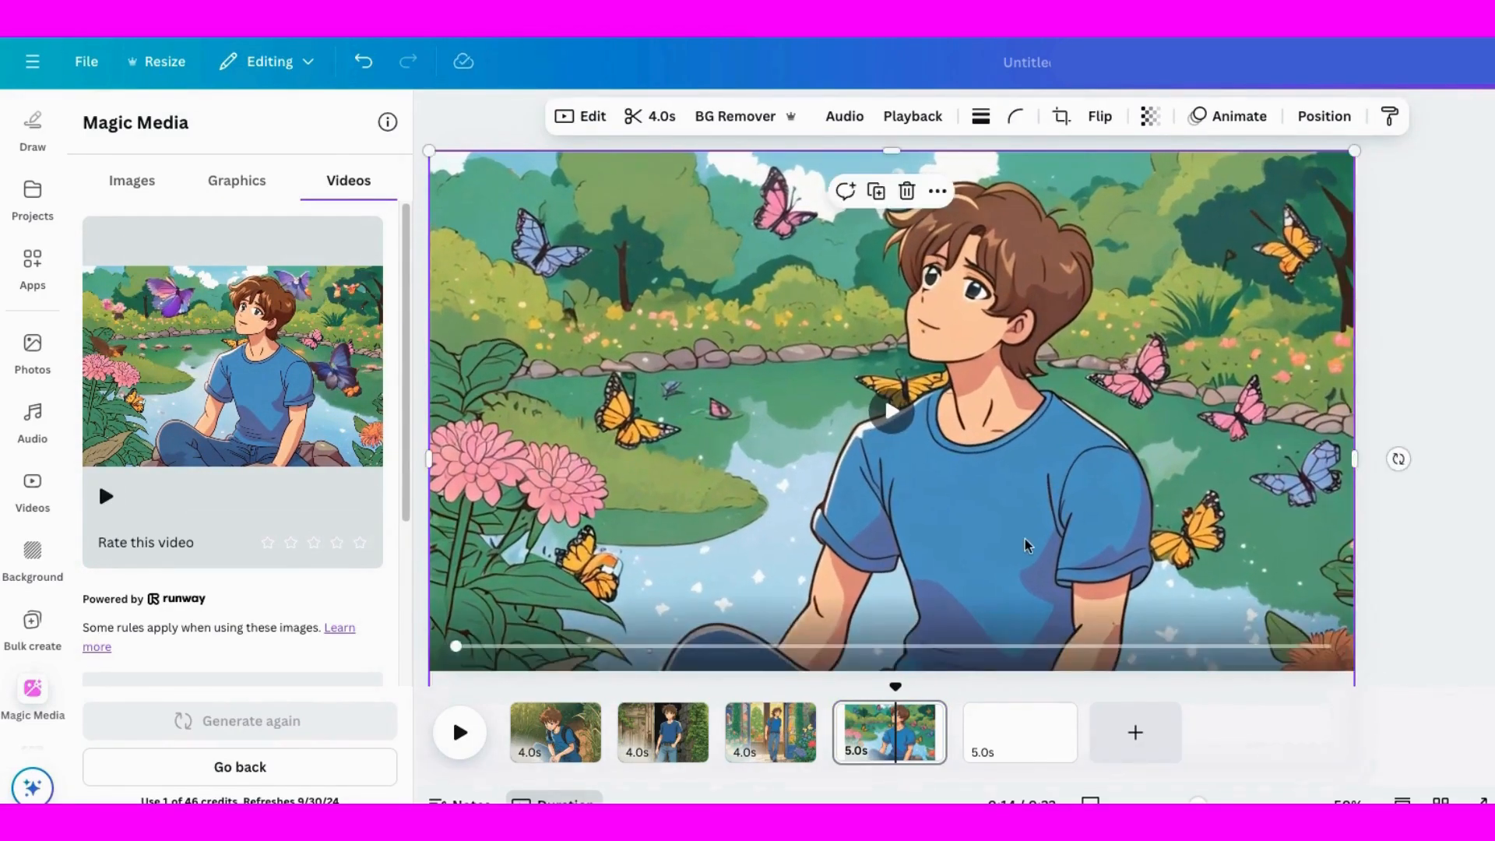
- Copy the second Scene 5 prompt from ChatGPT as the image description for the fifth page, adding Ben's hair and clothing details
{"action": "left_click", "coordinate": [1013, 750]}
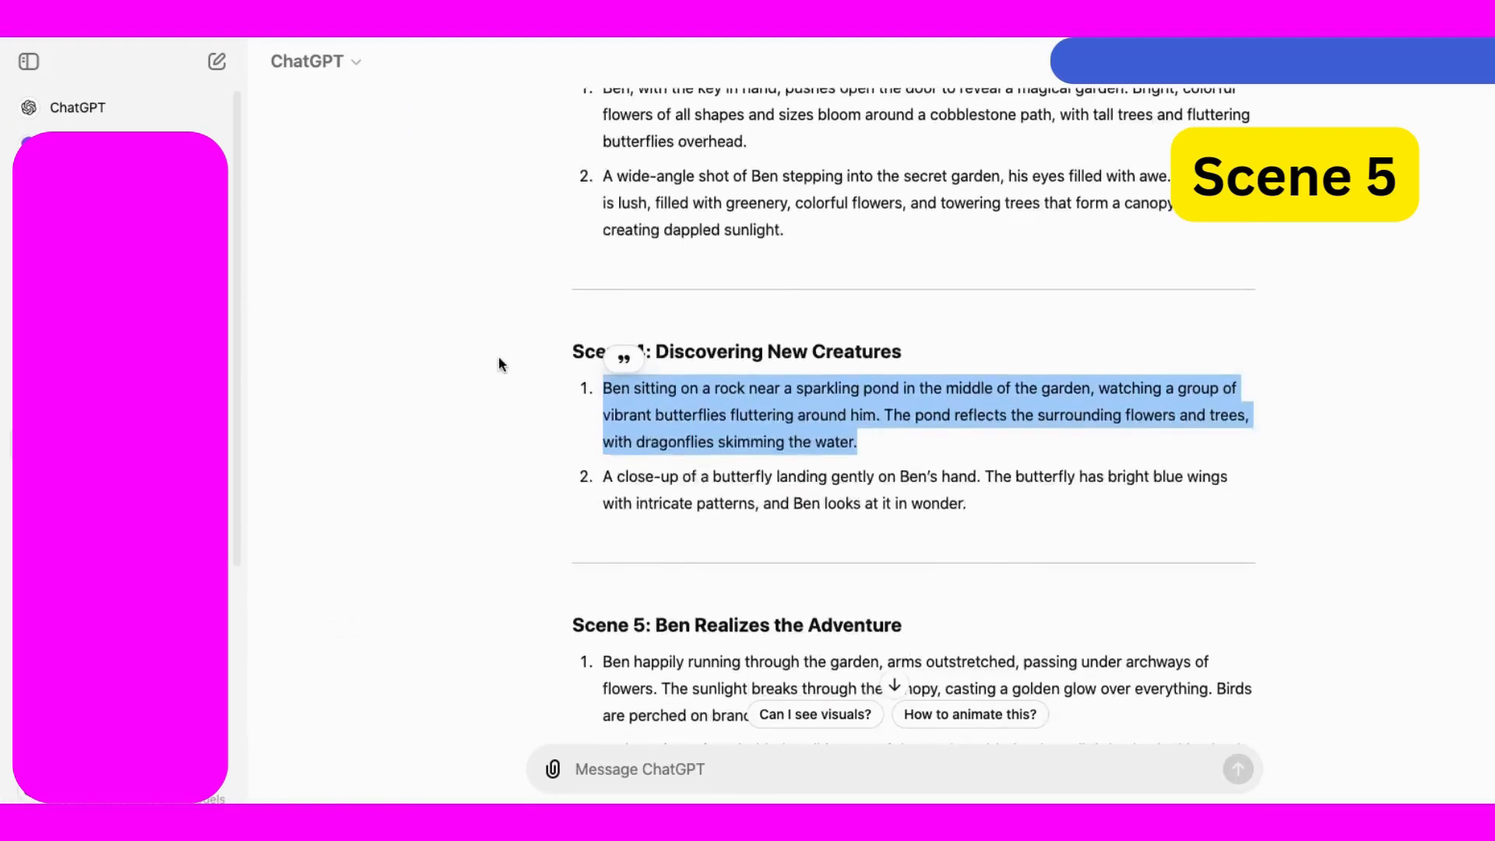
{"action": "scroll", "coordinate": [499, 355], "scroll_direction": "down", "scroll_amount": 5}
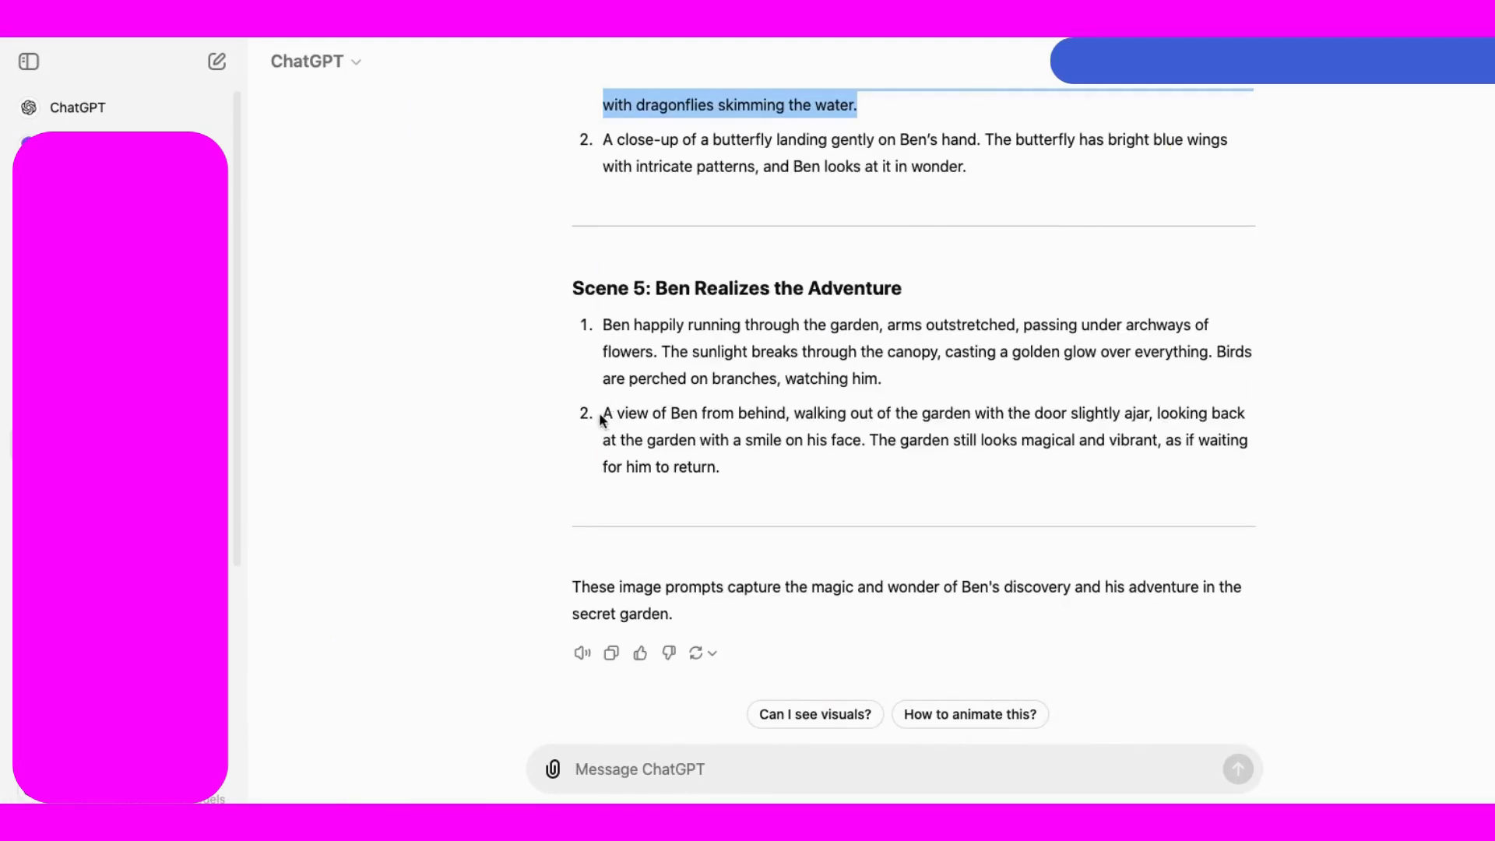
{"action": "left_click_drag", "start_coordinate": [602, 419], "coordinate": [723, 465]}
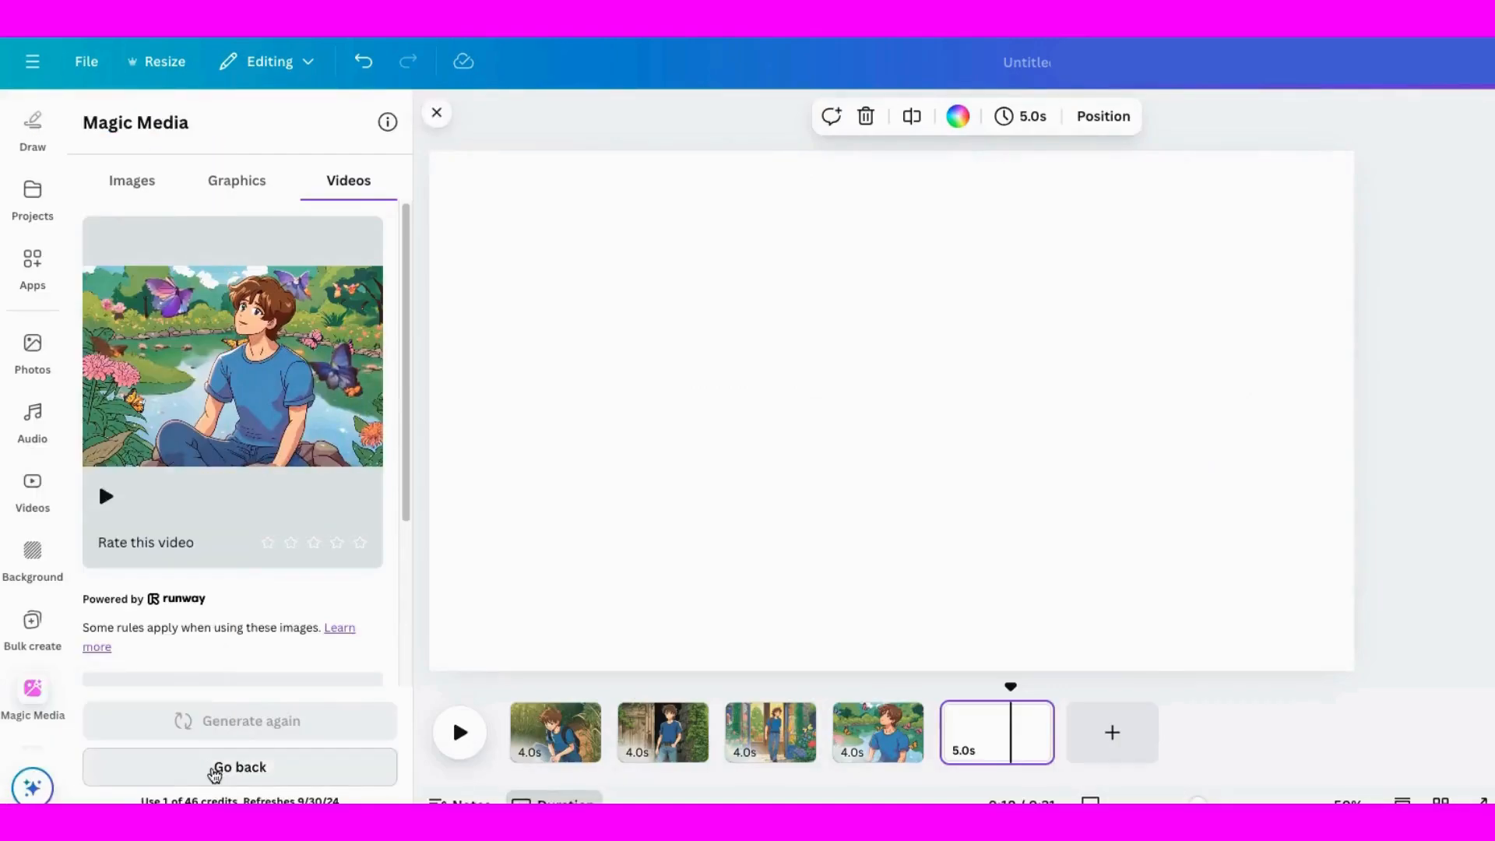
{"action": "left_click", "coordinate": [218, 766]}
{"action": "left_click", "coordinate": [118, 178]}
{"action": "left_click", "coordinate": [212, 767]}
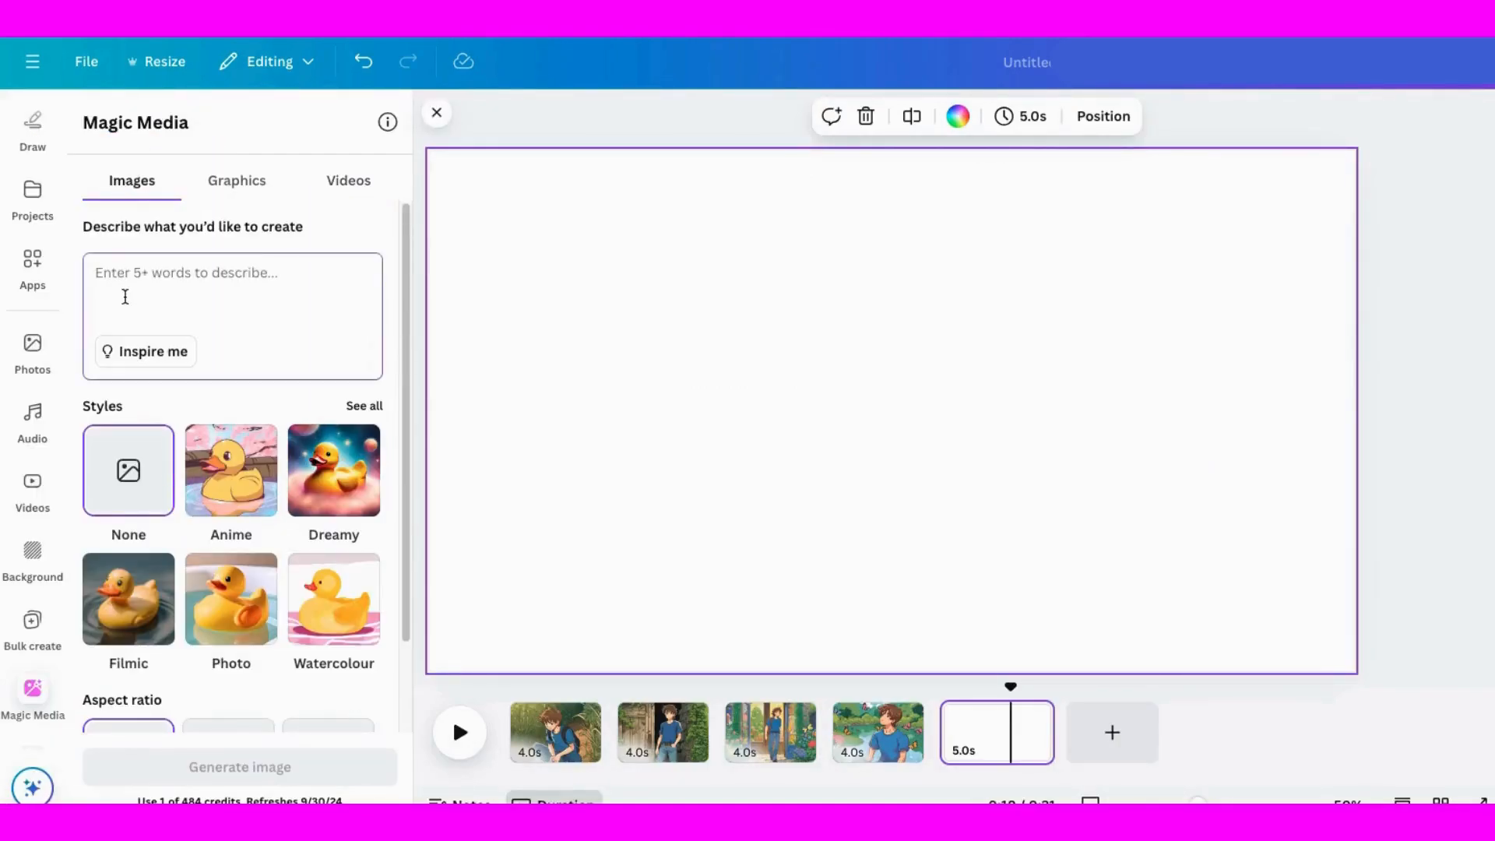
{"action": "left_click", "coordinate": [124, 297]}
{"action": "key", "text": "ctrl+v"}
- Generate the images of Ben walking out of the garden in Anime style with Landscape ratio
{"action": "left_click", "coordinate": [232, 532]}
{"action": "scroll", "coordinate": [235, 532], "scroll_direction": "down", "scroll_amount": 2}
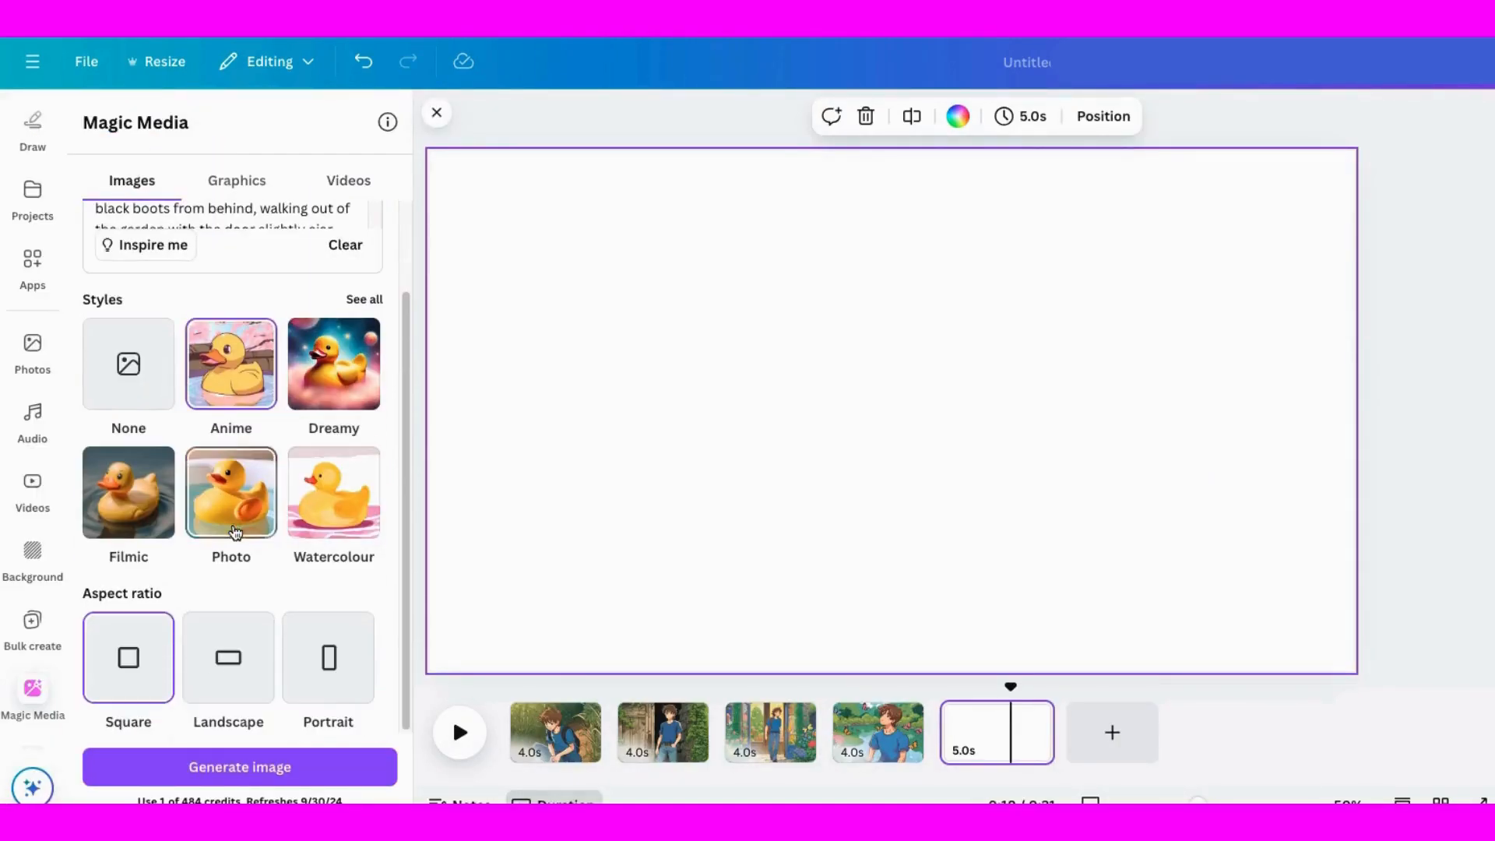
{"action": "left_click", "coordinate": [228, 657]}
{"action": "left_click", "coordinate": [238, 767]}
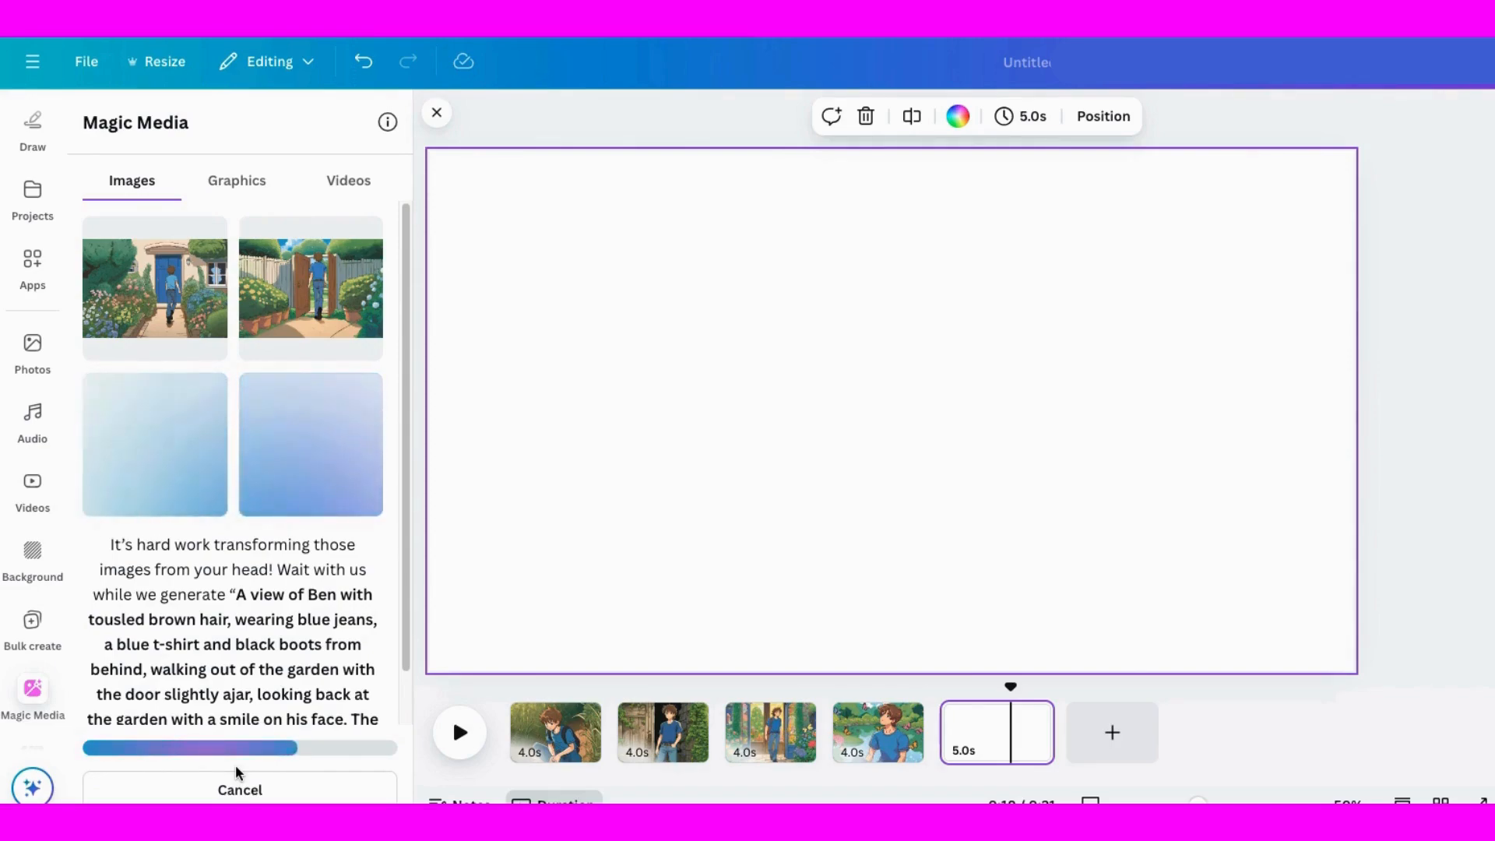
- Place the blue-door image and the brown-gate image on the fifth page and enlarge both for comparison
{"action": "left_click", "coordinate": [161, 311]}
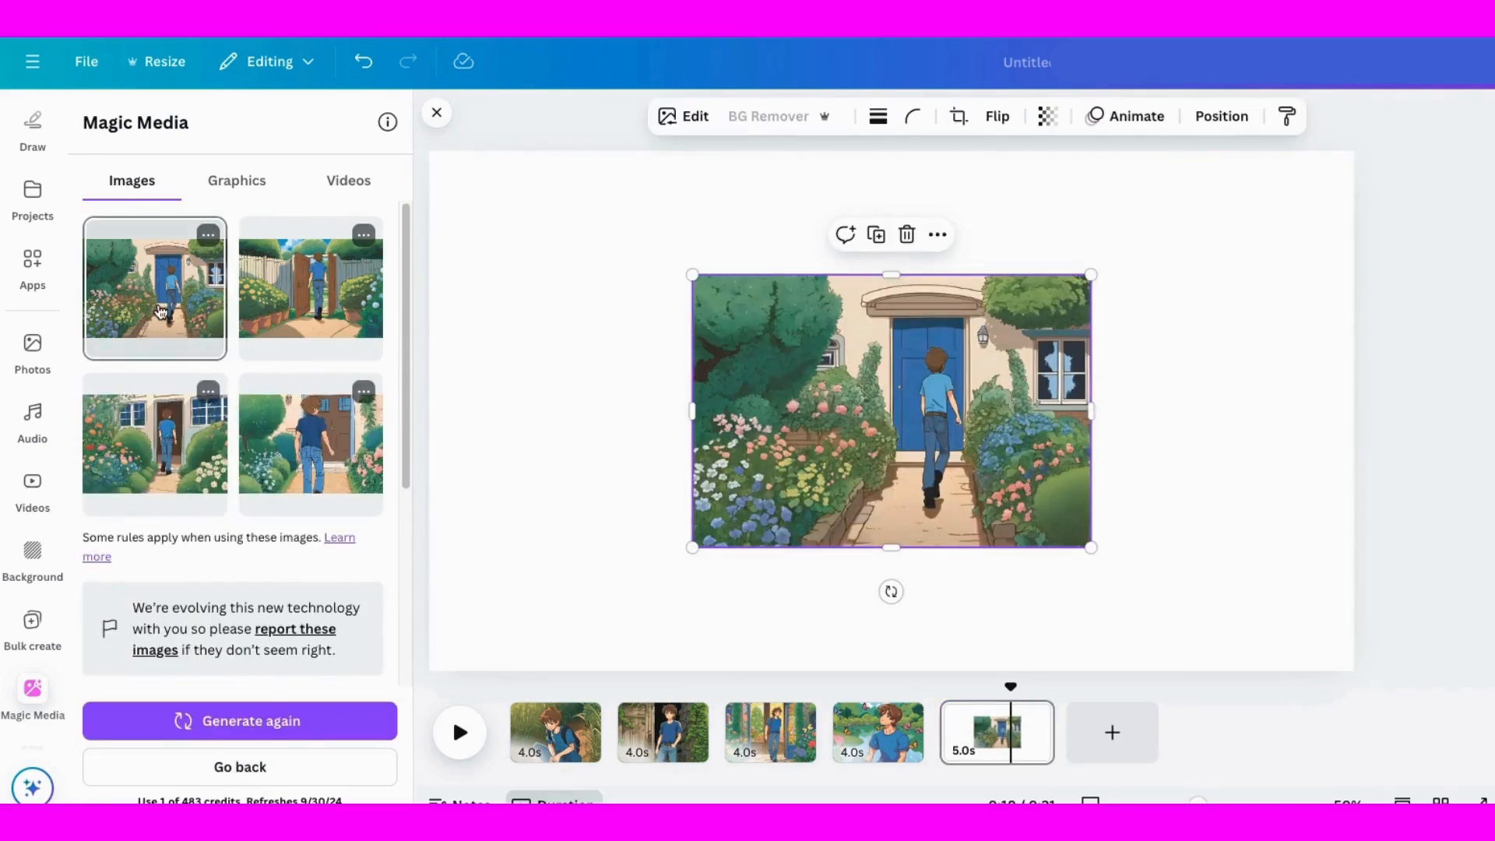
{"action": "left_click_drag", "start_coordinate": [1091, 547], "coordinate": [1285, 685]}
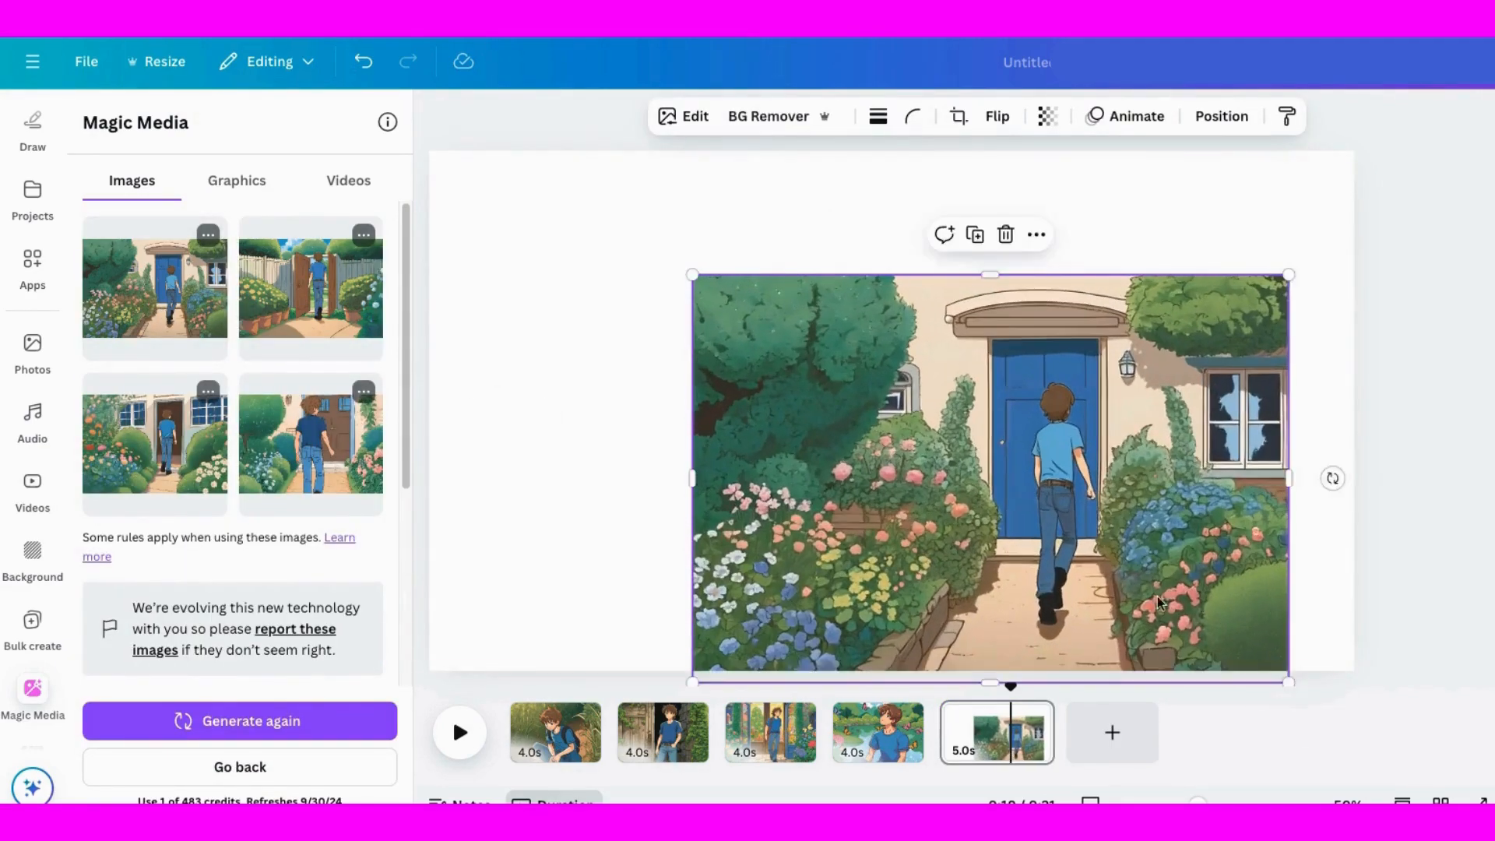
{"action": "left_click_drag", "start_coordinate": [1012, 483], "coordinate": [882, 429]}
{"action": "left_click", "coordinate": [310, 289]}
{"action": "left_click_drag", "start_coordinate": [1091, 548], "coordinate": [1316, 701]}
{"action": "left_click_drag", "start_coordinate": [1125, 543], "coordinate": [1082, 483]}
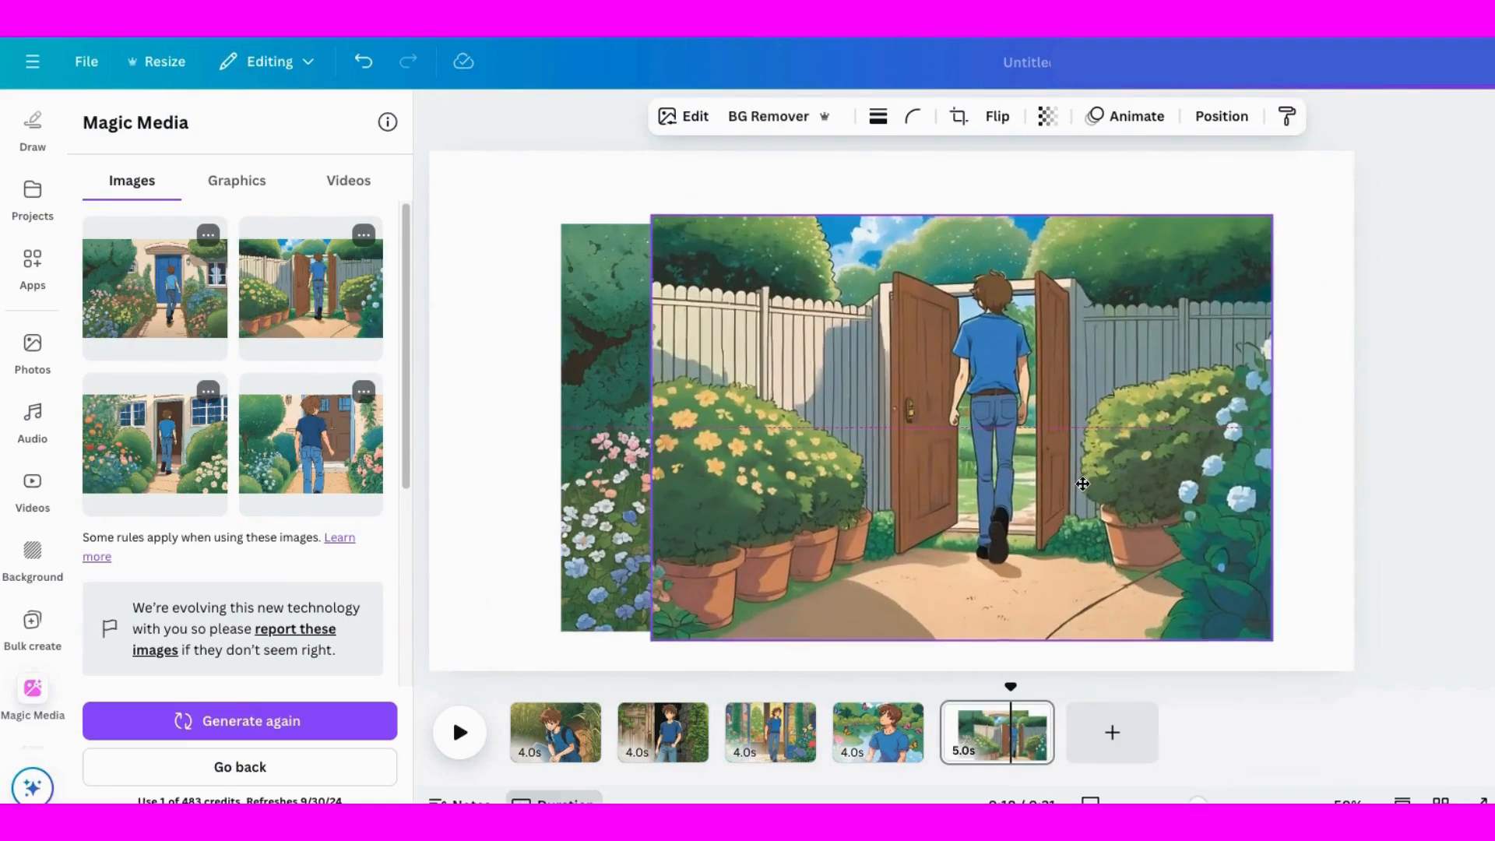
- Try the two remaining door images, remove them, and arrange the blue-door and brown-gate images side by side on the fifth page
{"action": "left_click", "coordinate": [155, 444]}
{"action": "key", "text": "Delete"}
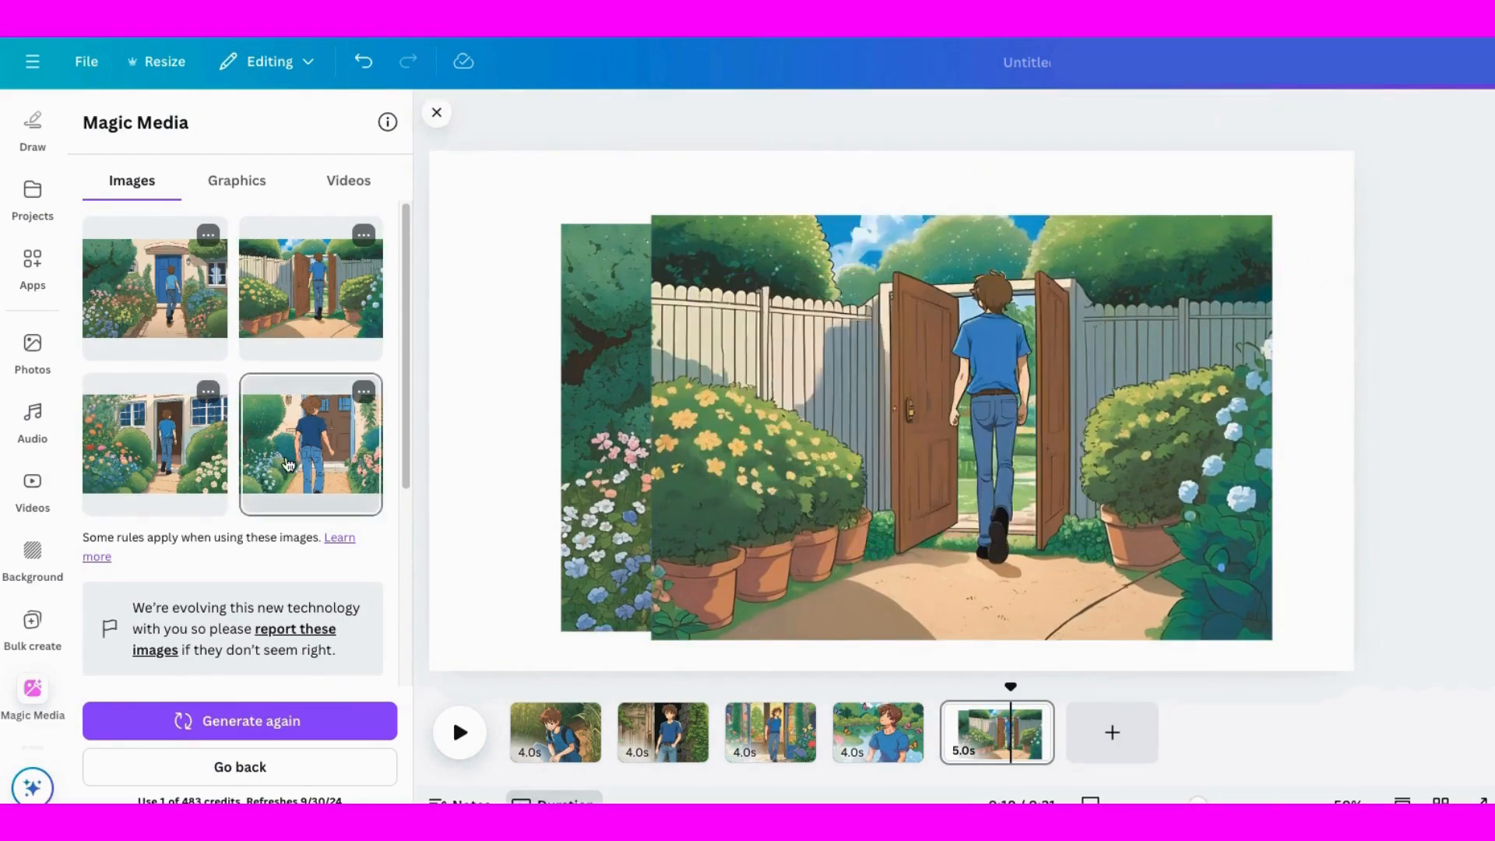
{"action": "left_click", "coordinate": [311, 444]}
{"action": "key", "text": "Delete"}
{"action": "left_click_drag", "start_coordinate": [817, 442], "coordinate": [846, 395]}
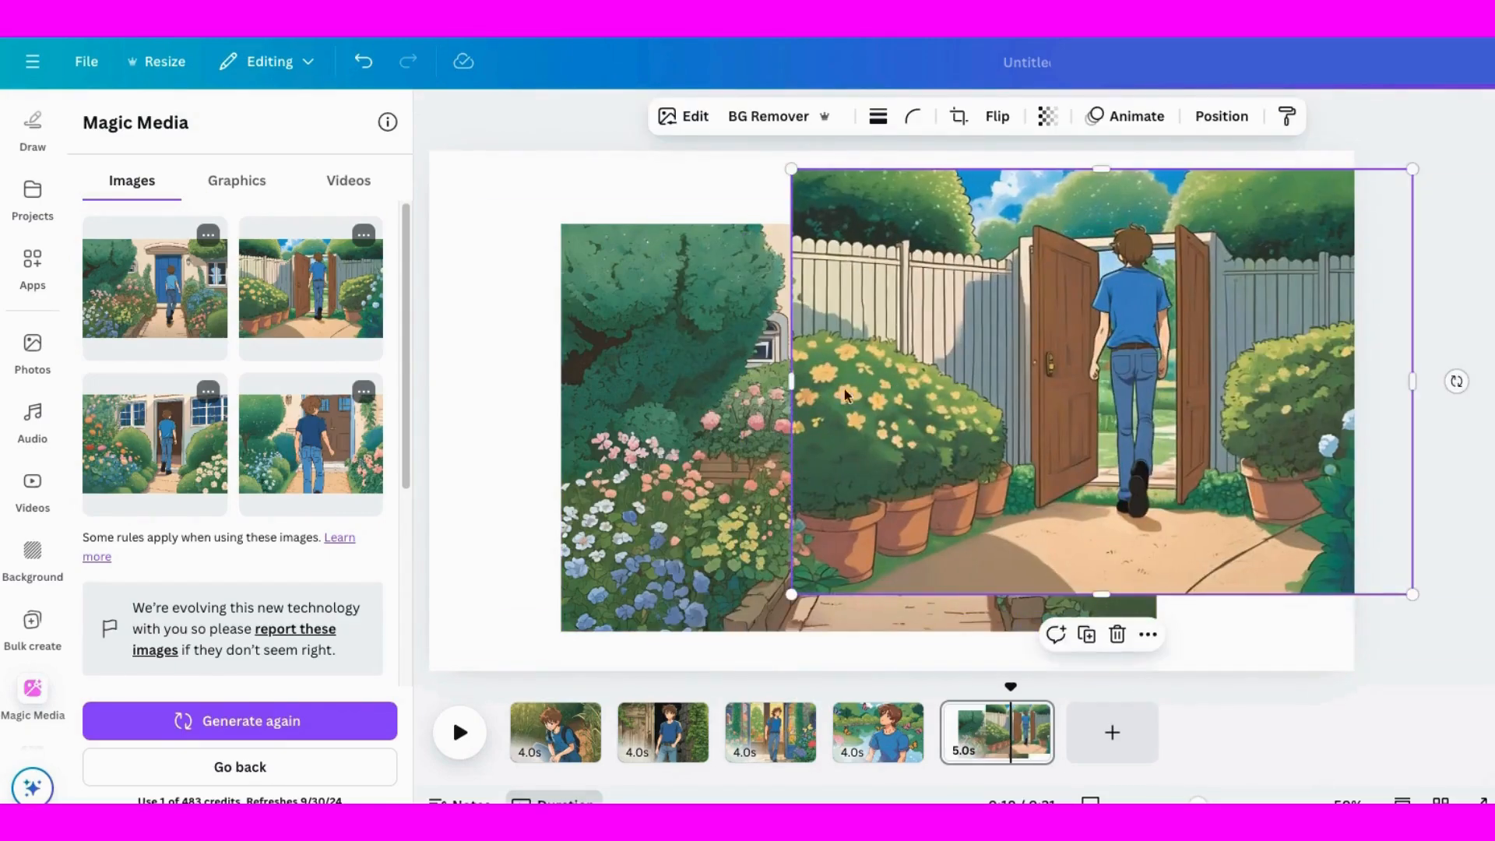
{"action": "left_click", "coordinate": [629, 490]}
{"action": "left_click_drag", "start_coordinate": [629, 491], "coordinate": [496, 436]}
- Check the door's look on the second page and change the fifth page's image prompt to "the rustic wooden door slightly ajar"
{"action": "left_click", "coordinate": [663, 736]}
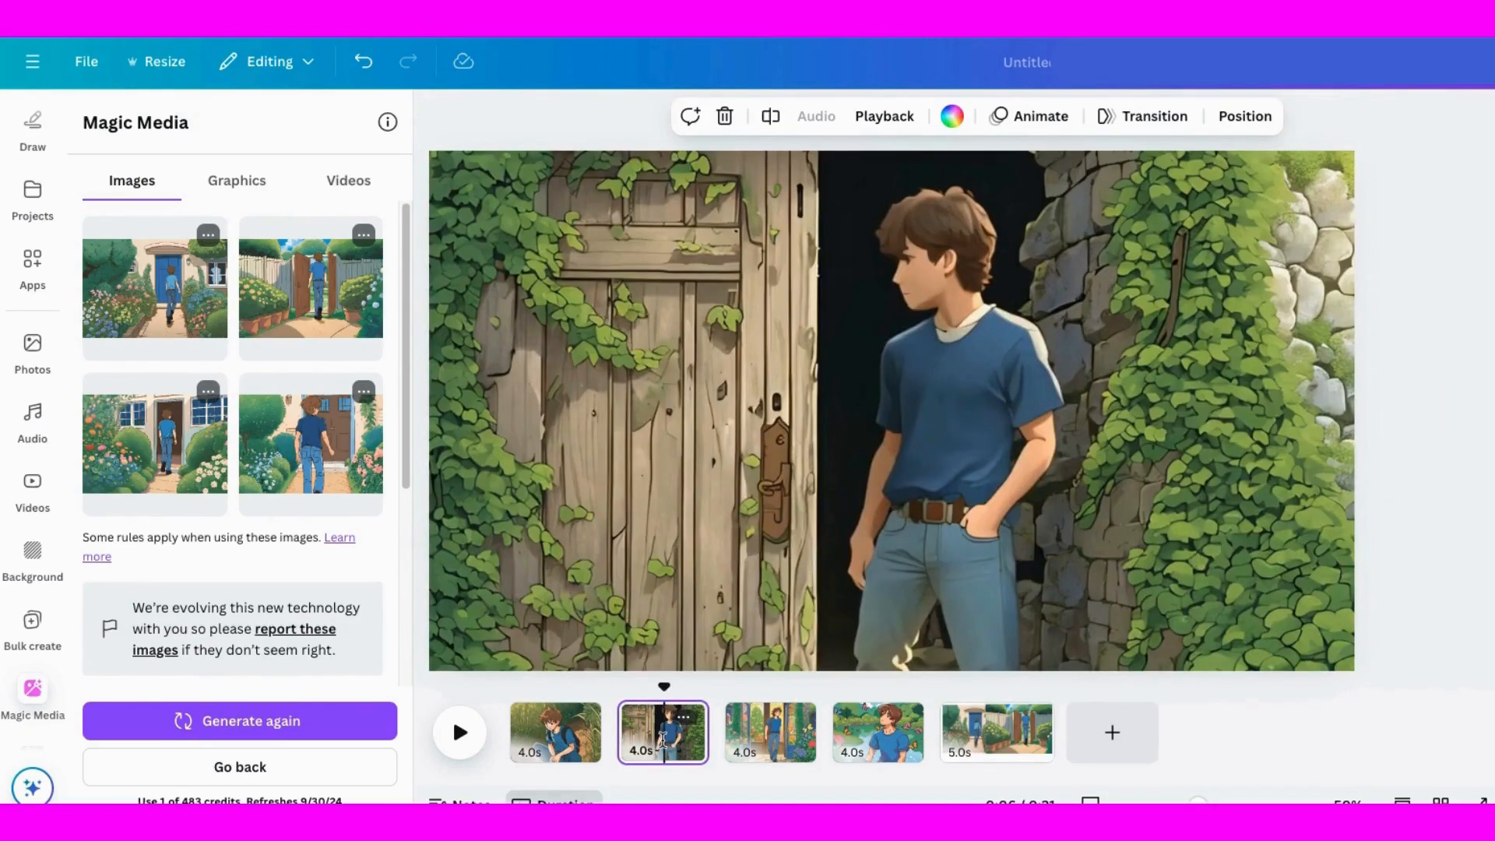
{"action": "left_click", "coordinate": [997, 732]}
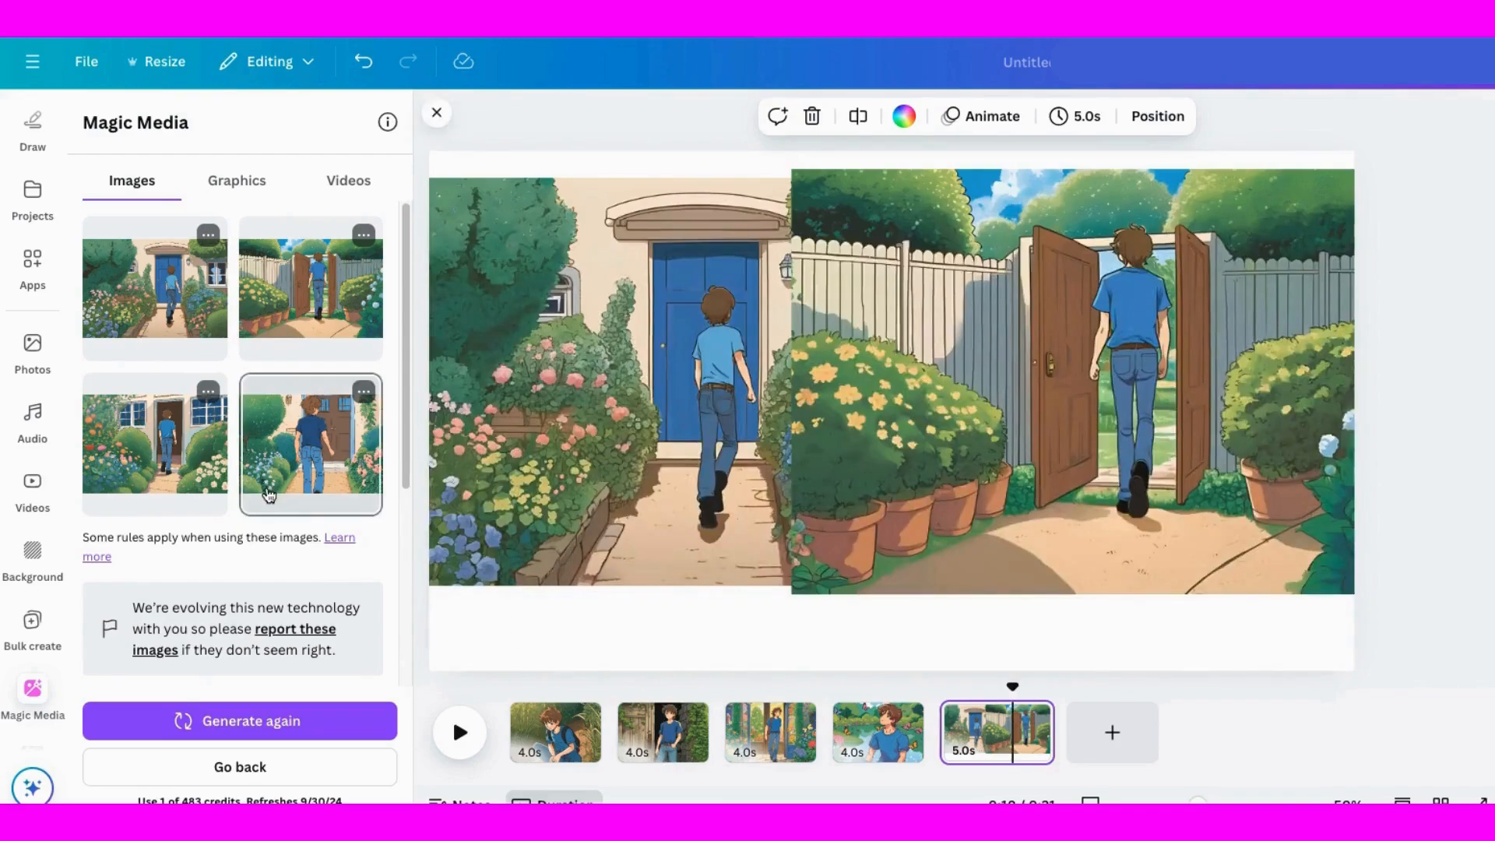
{"action": "scroll", "coordinate": [268, 495], "scroll_direction": "down", "scroll_amount": 5}
{"action": "scroll", "coordinate": [123, 418], "scroll_direction": "down", "scroll_amount": 3}
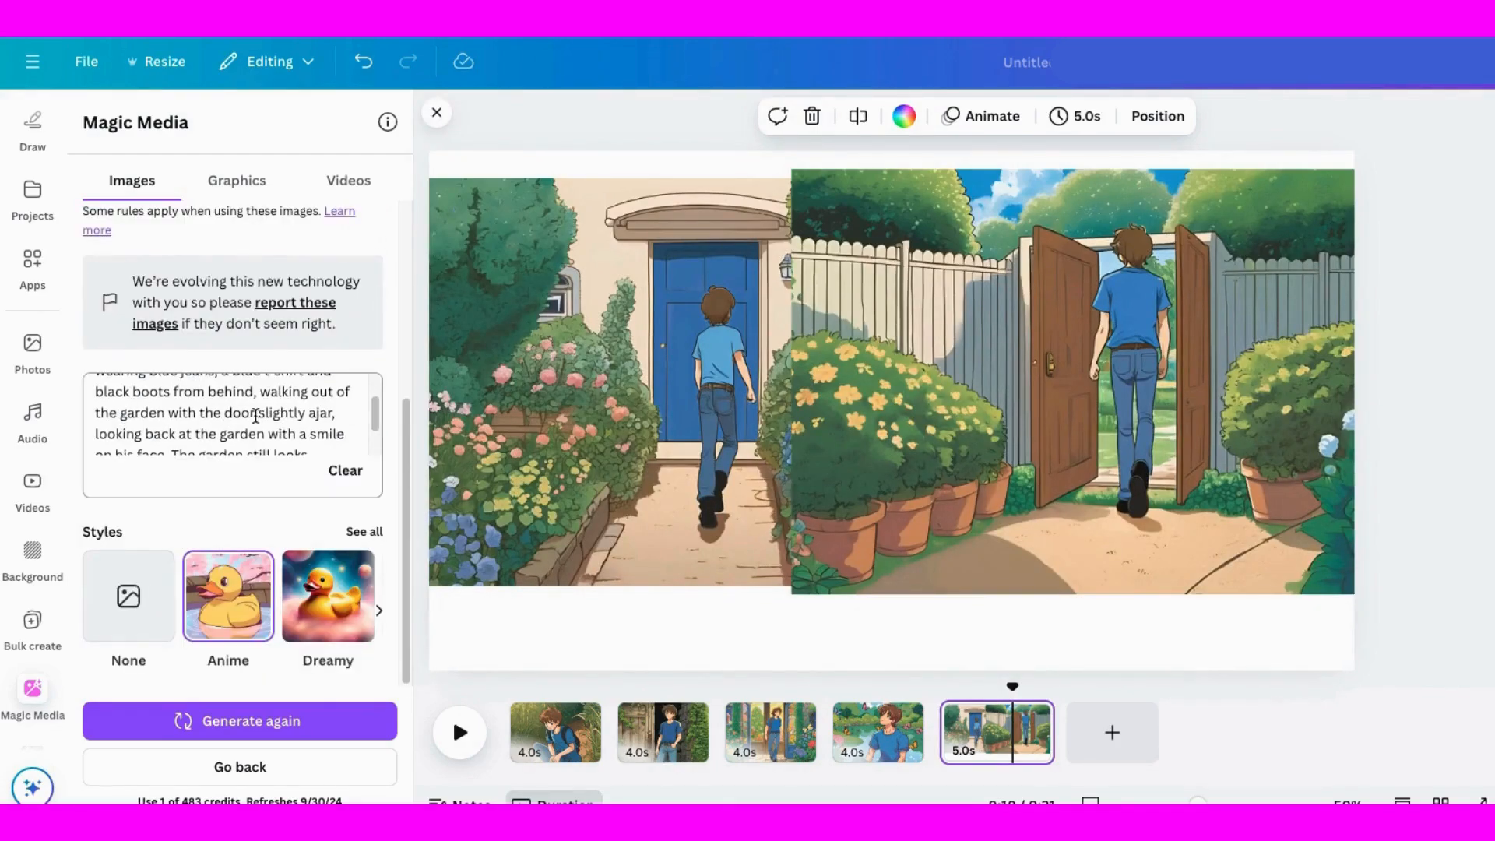
{"action": "left_click", "coordinate": [255, 416]}
{"action": "key", "text": "ctrl+z"}
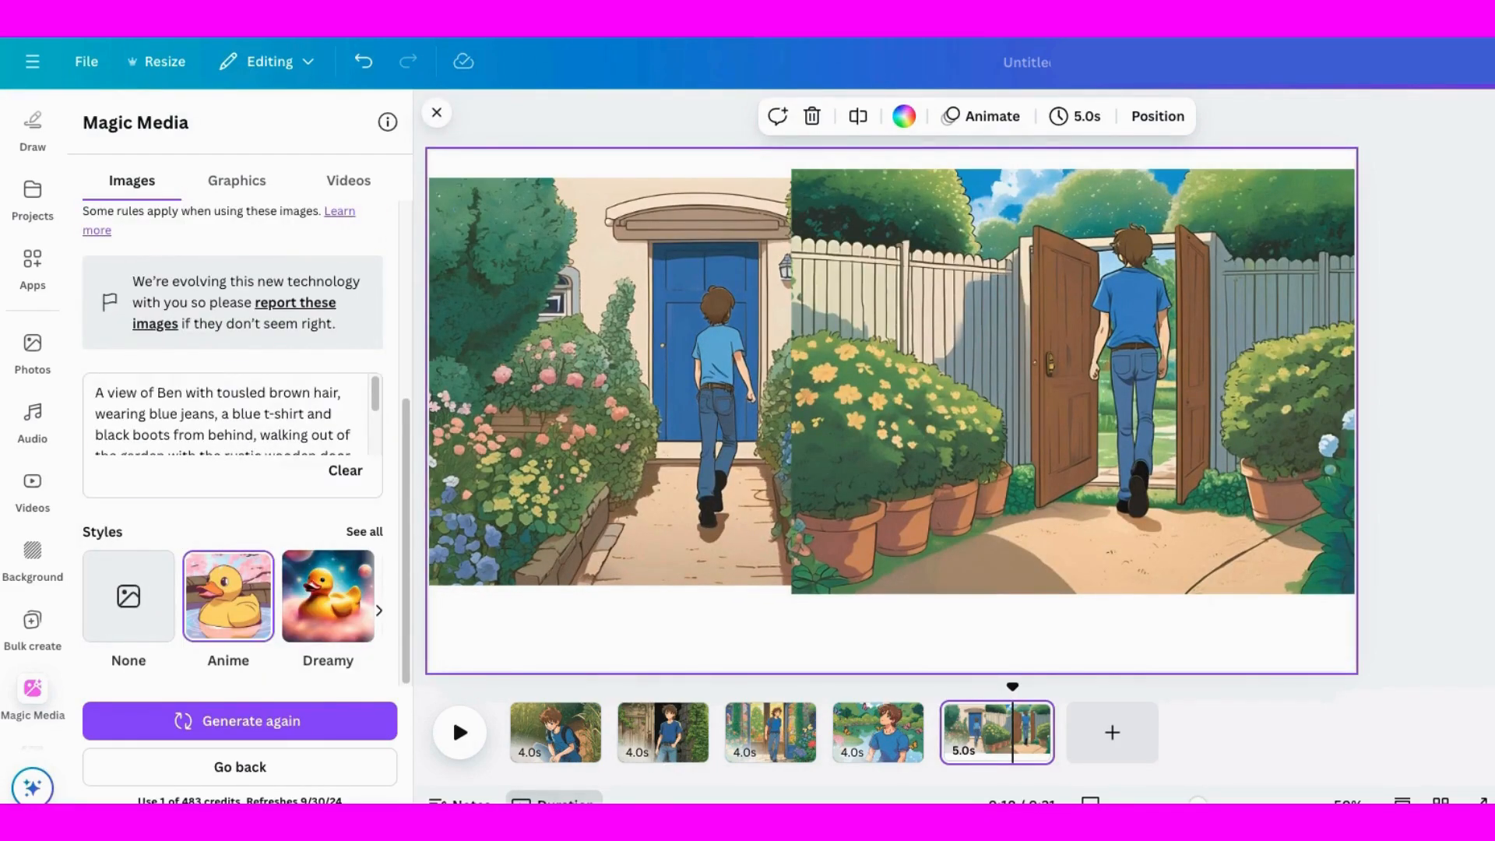
- Generate the fifth page's images again from the rustic wooden door prompt
{"action": "left_click", "coordinate": [694, 345]}
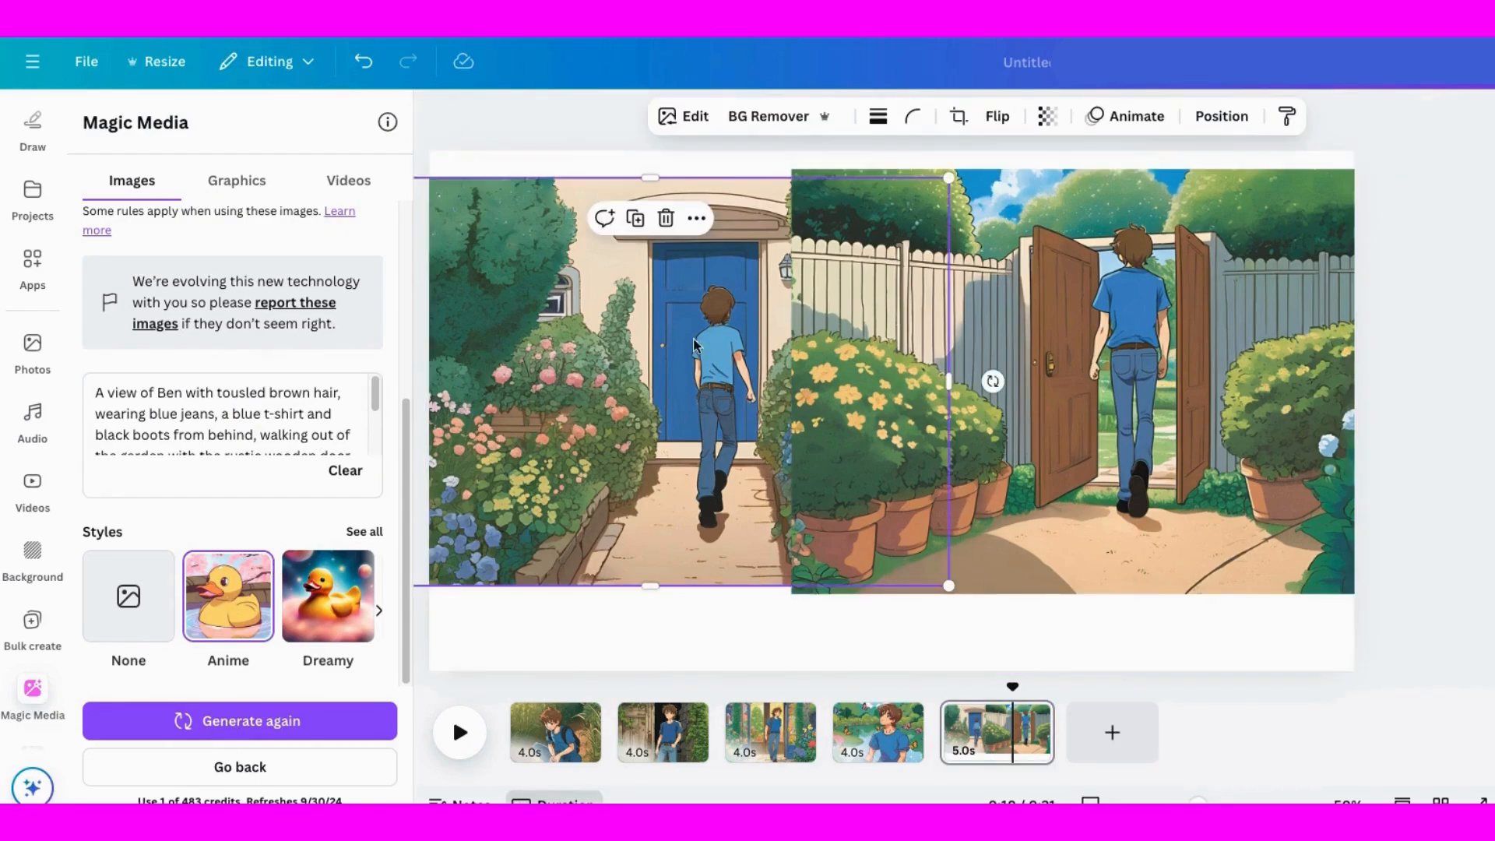
{"action": "scroll", "coordinate": [389, 467], "scroll_direction": "up", "scroll_amount": 5}
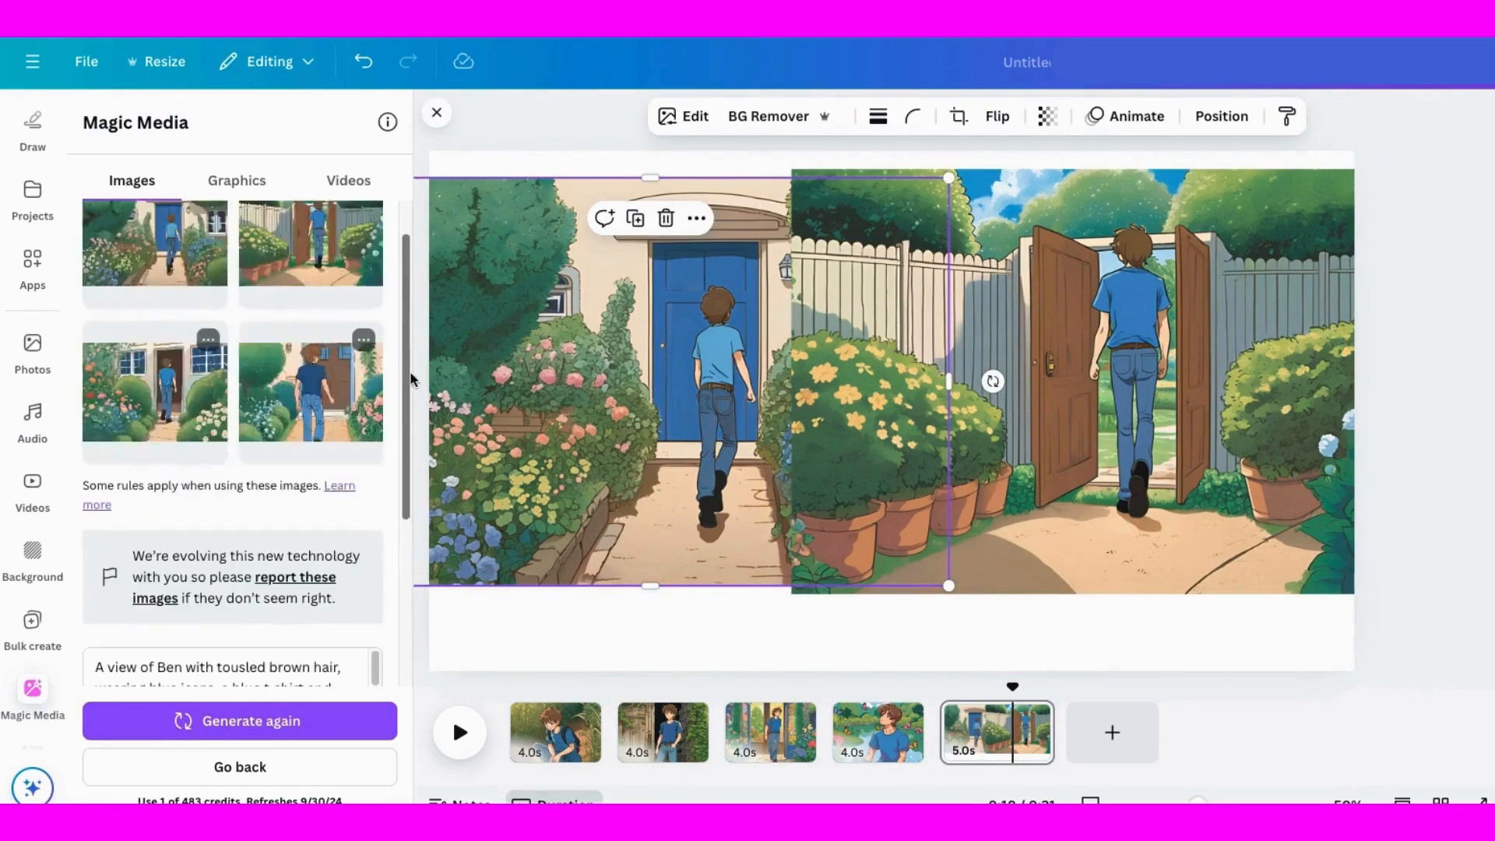
{"action": "scroll", "coordinate": [311, 584], "scroll_direction": "down", "scroll_amount": 5}
{"action": "left_click", "coordinate": [241, 721]}
- Delete the earlier brown-gate and blue-door images from the fifth page
{"action": "left_click", "coordinate": [872, 436]}
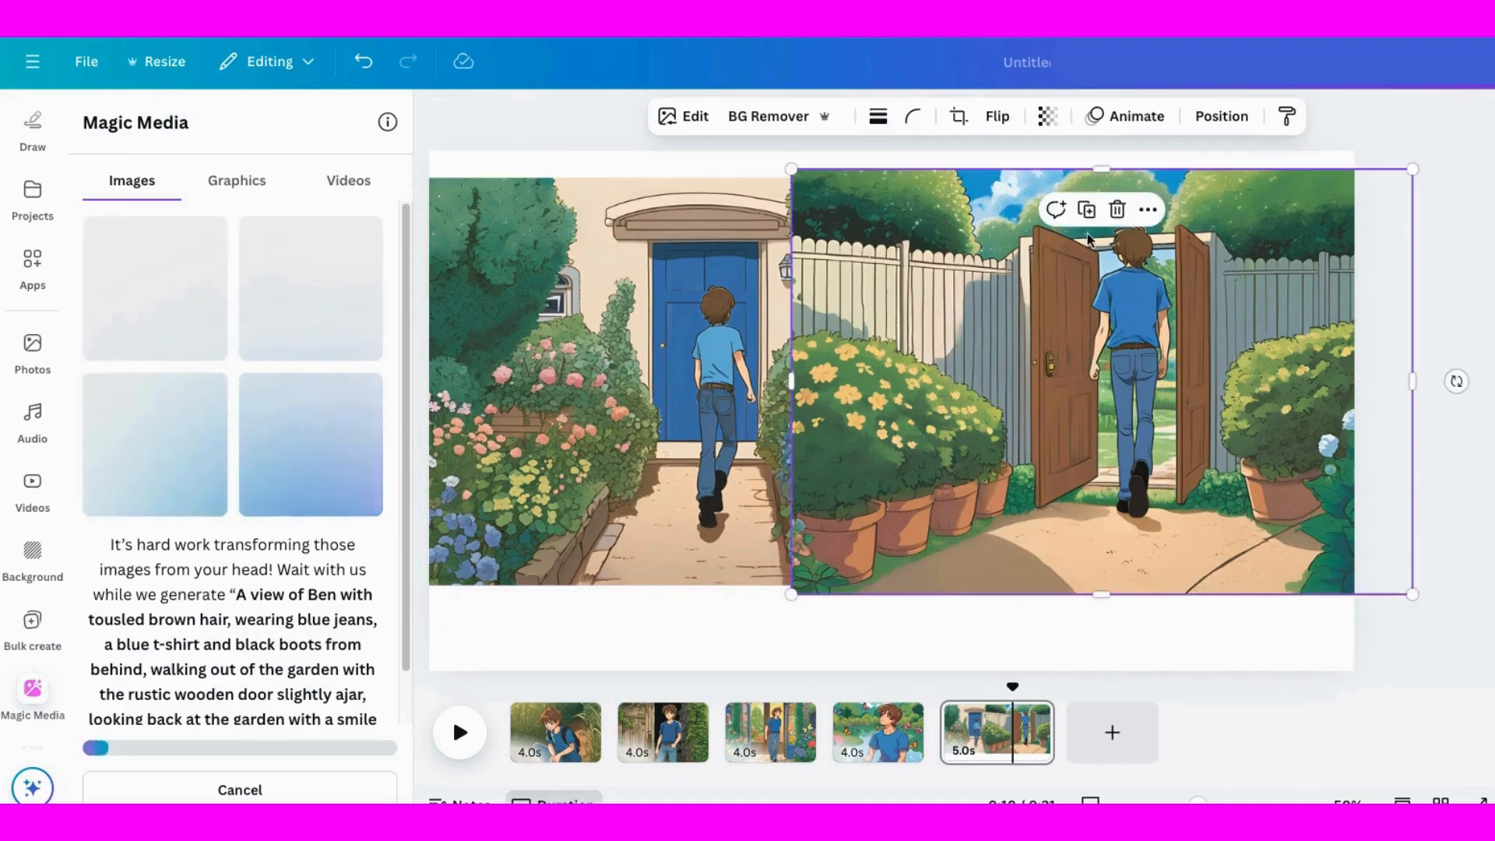
{"action": "key", "text": "Delete"}
{"action": "left_click", "coordinate": [747, 467]}
{"action": "key", "text": "Delete"}
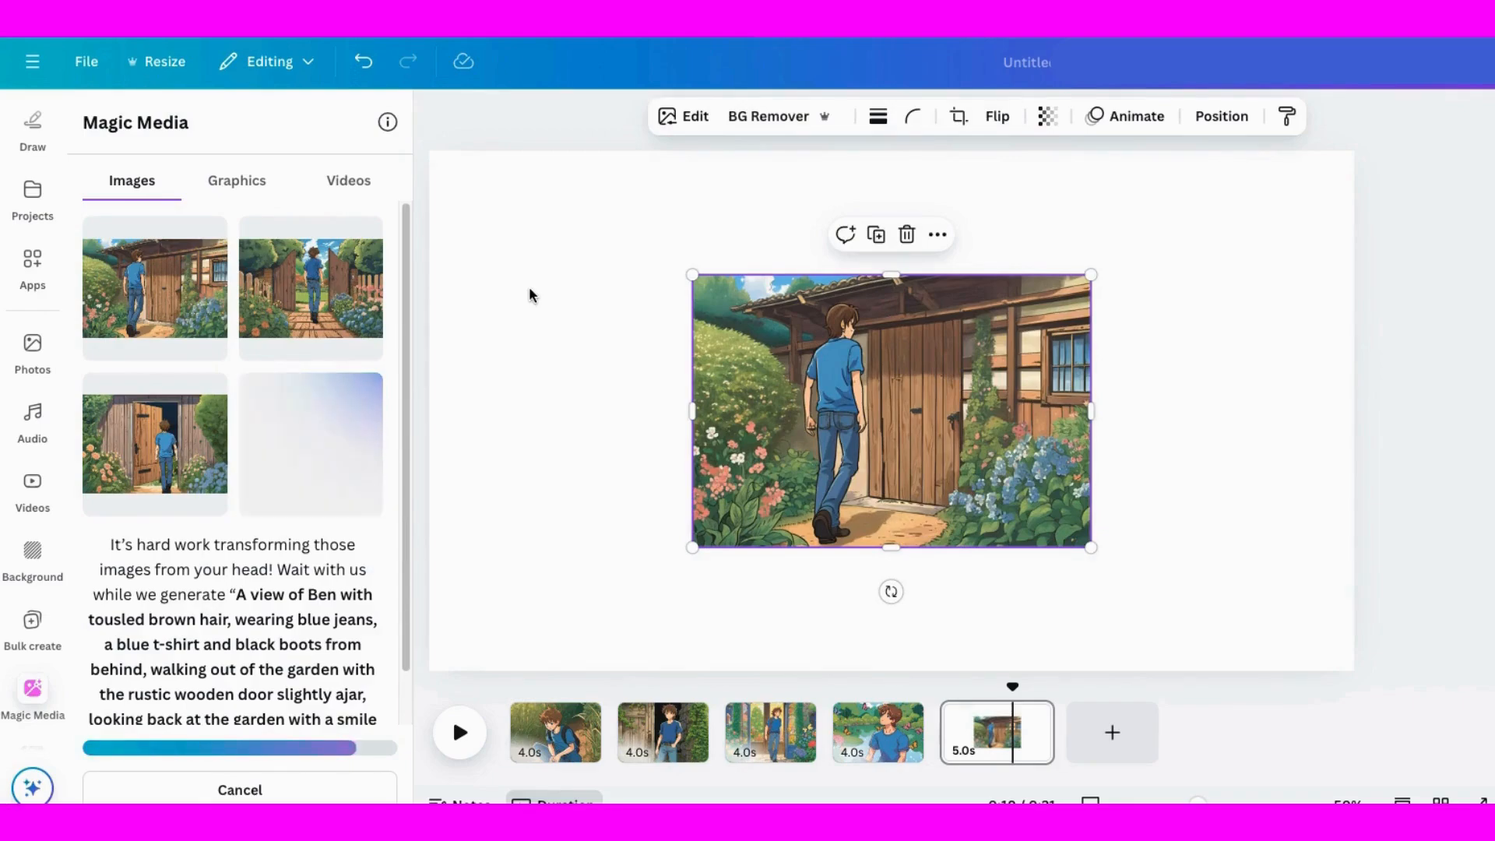
- Place the four newly generated door images on the fifth page to compare them, keeping only the open wooden door image
{"action": "left_click_drag", "start_coordinate": [688, 272], "coordinate": [473, 183]}
{"action": "left_click", "coordinate": [311, 288]}
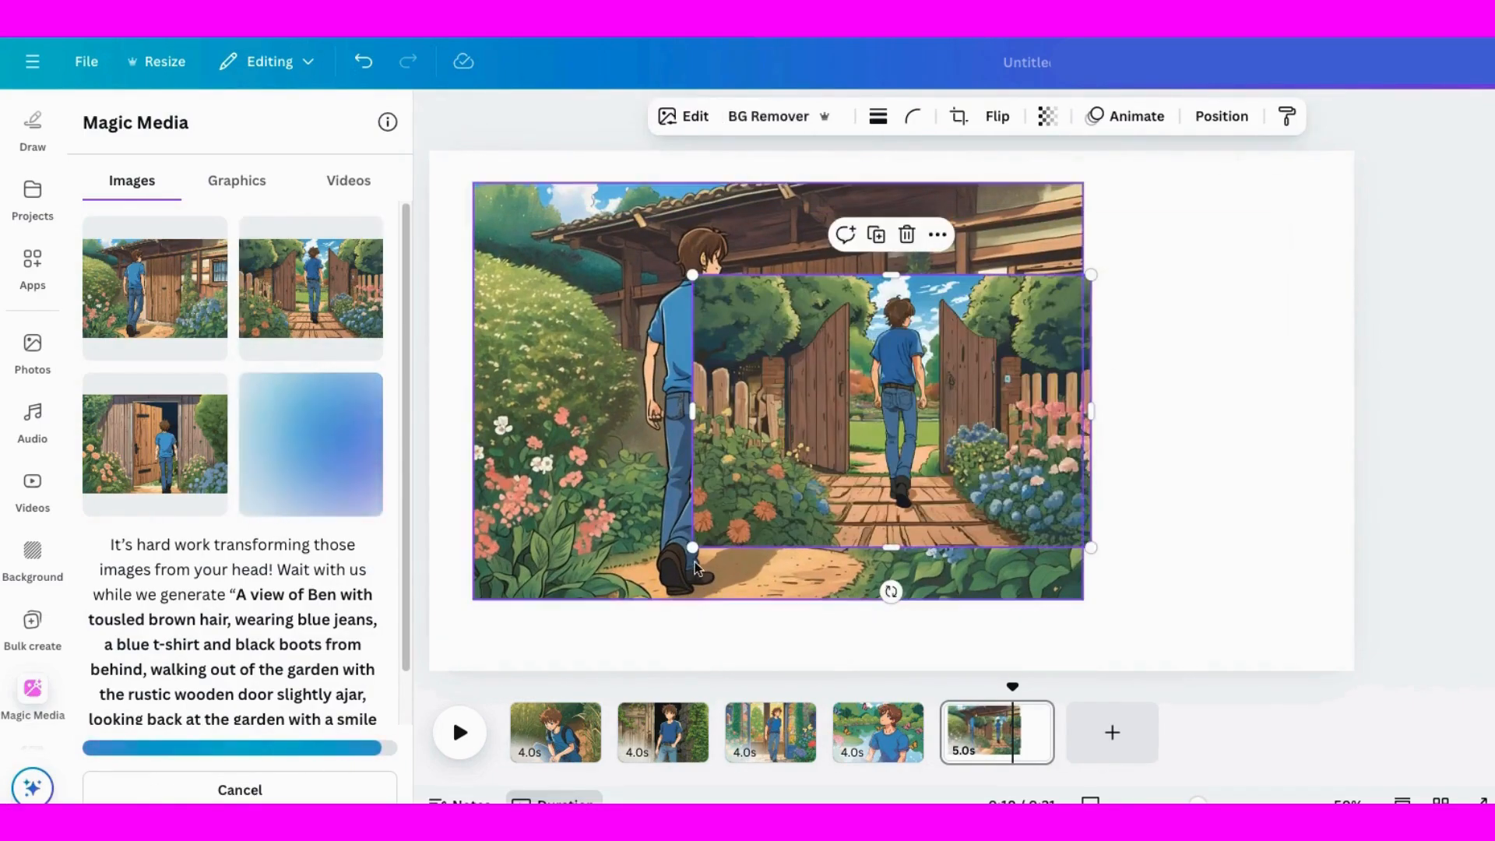
{"action": "left_click_drag", "start_coordinate": [692, 548], "coordinate": [549, 610]}
{"action": "left_click", "coordinate": [155, 444]}
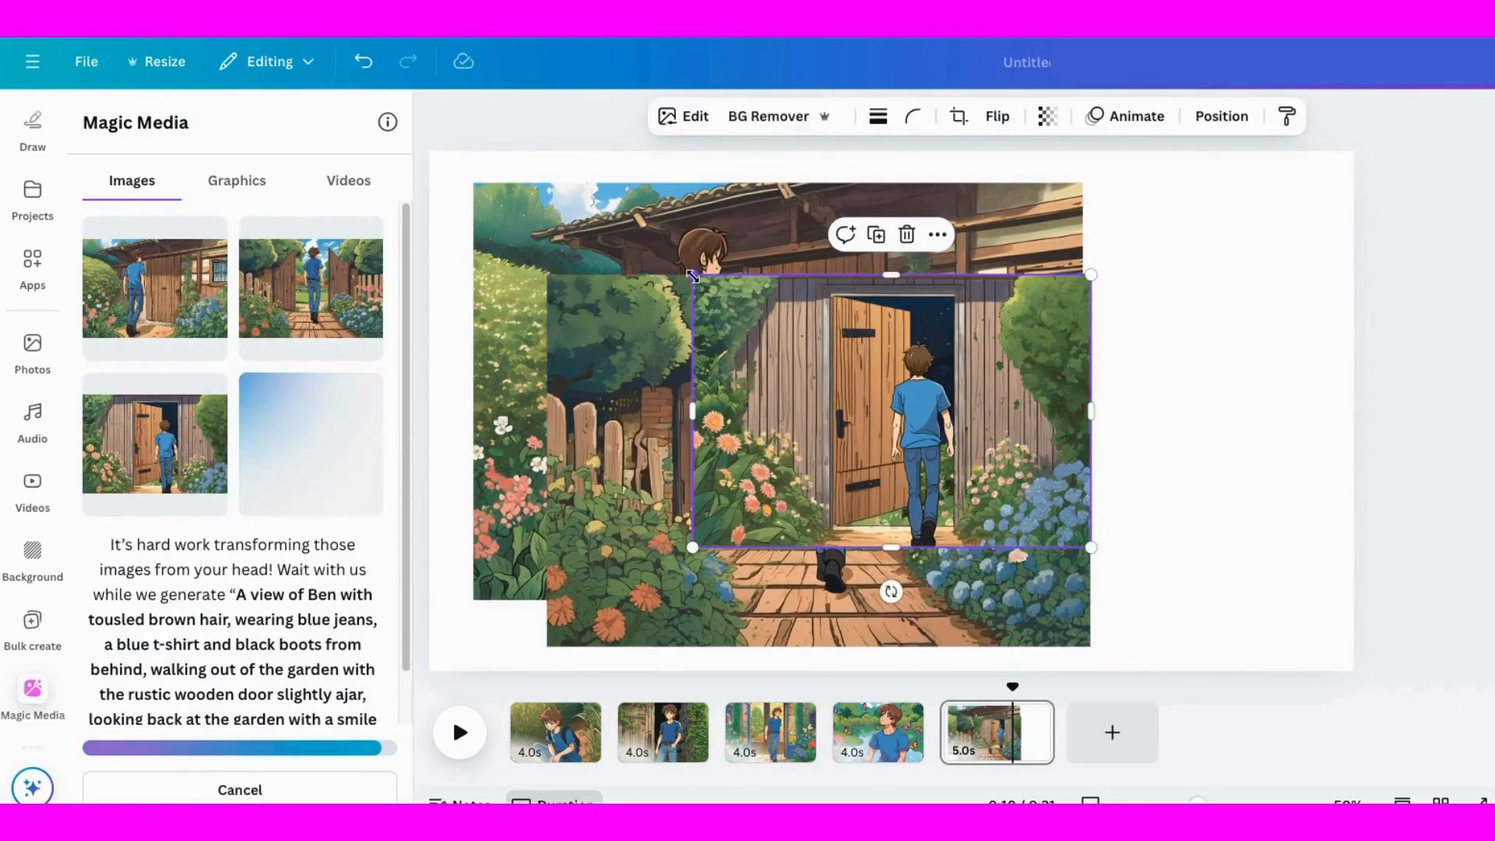
{"action": "left_click_drag", "start_coordinate": [688, 274], "coordinate": [612, 219]}
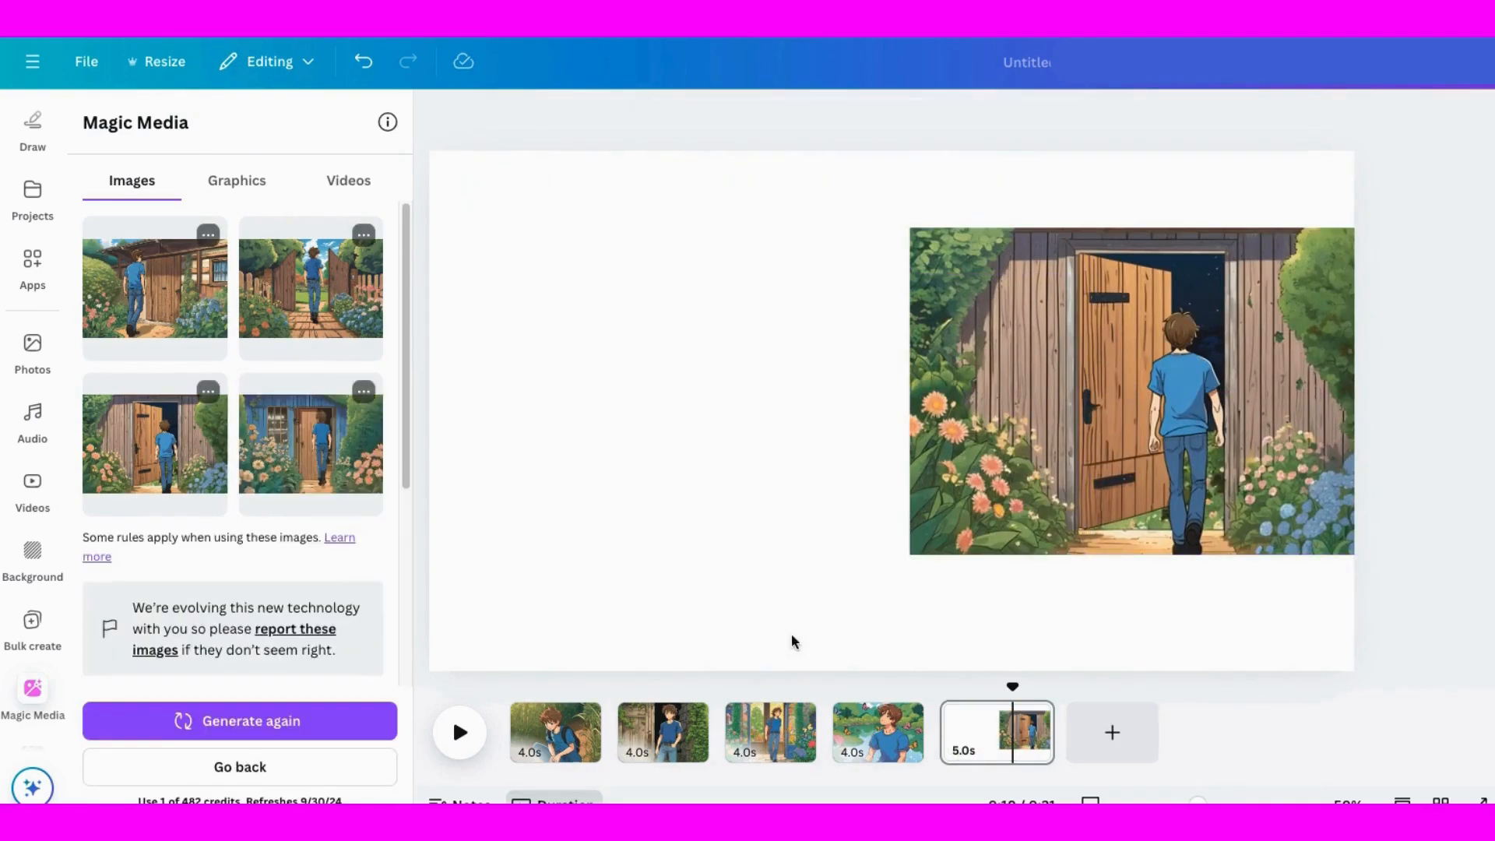
{"action": "left_click", "coordinate": [323, 457]}
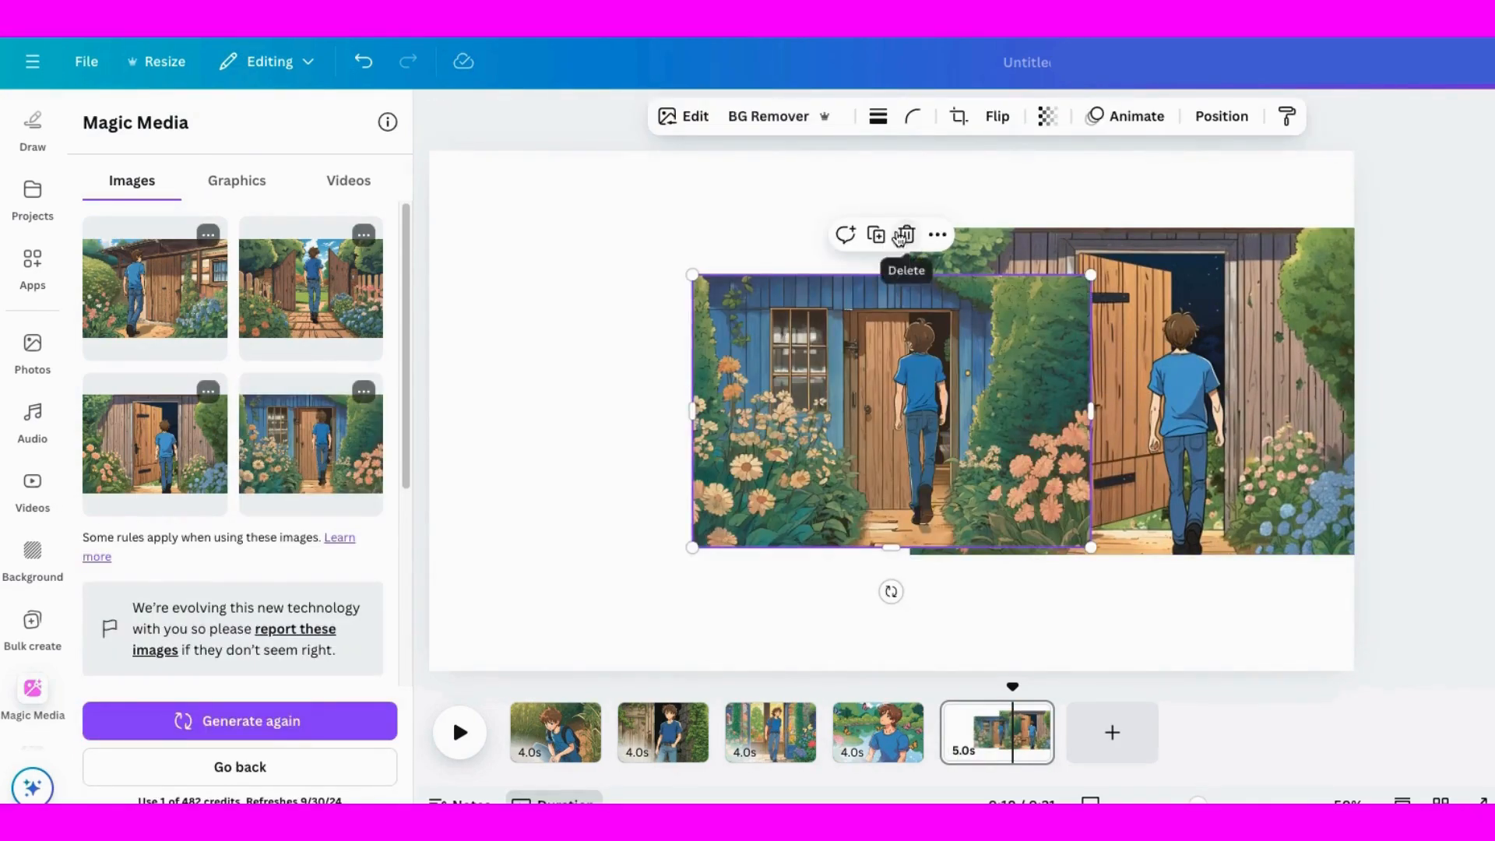
{"action": "left_click", "coordinate": [903, 236]}
- Enlarge the open wooden door image to the full height of the fifth page and generate a video from it
{"action": "left_click", "coordinate": [1136, 389]}
{"action": "left_click_drag", "start_coordinate": [1137, 389], "coordinate": [743, 310]}
{"action": "left_click_drag", "start_coordinate": [998, 477], "coordinate": [1279, 685]}
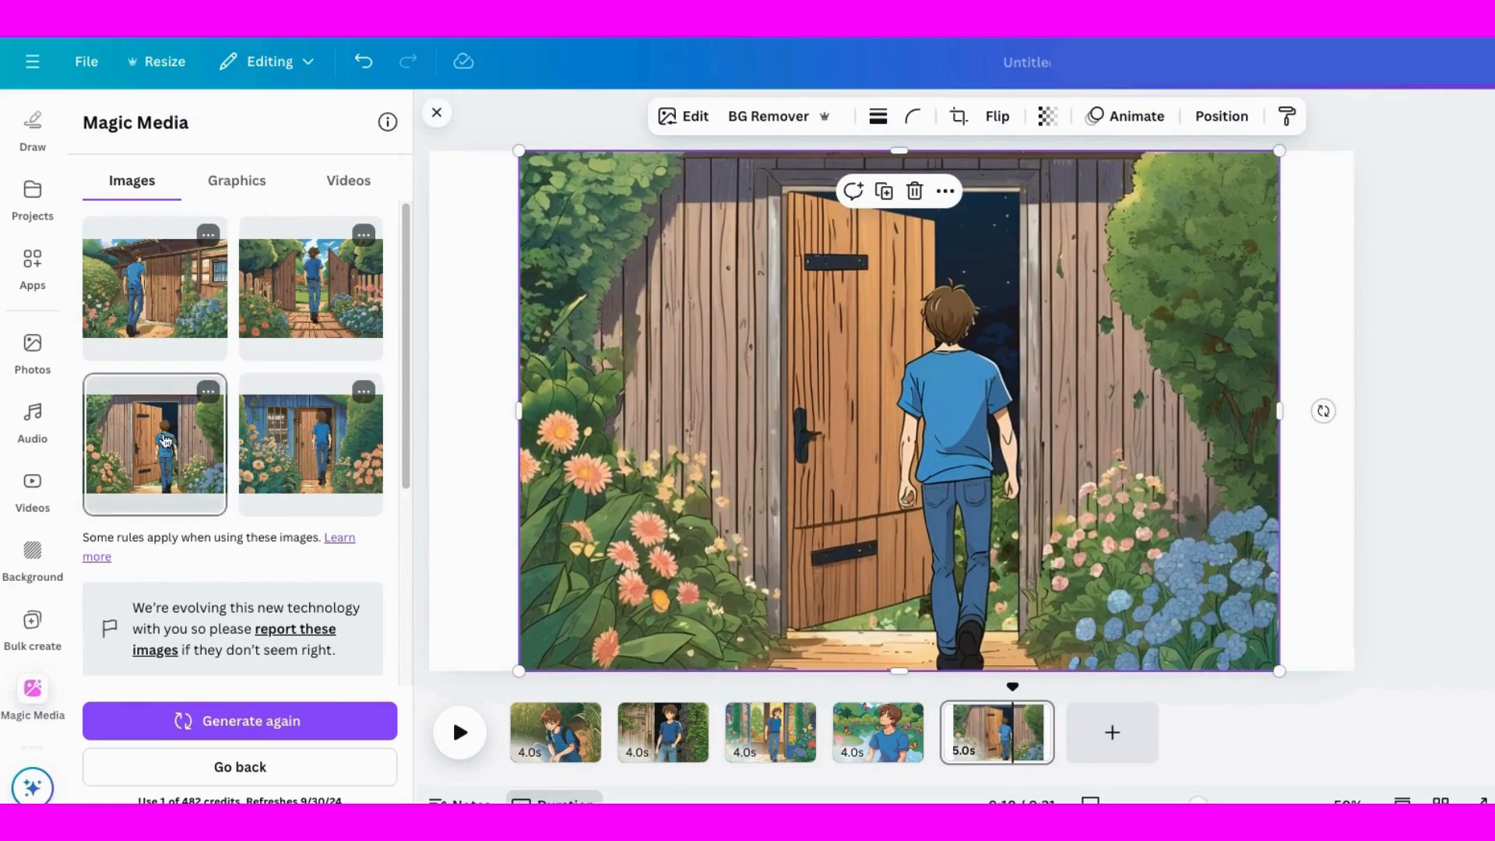
{"action": "left_click", "coordinate": [208, 390]}
{"action": "left_click", "coordinate": [283, 483]}
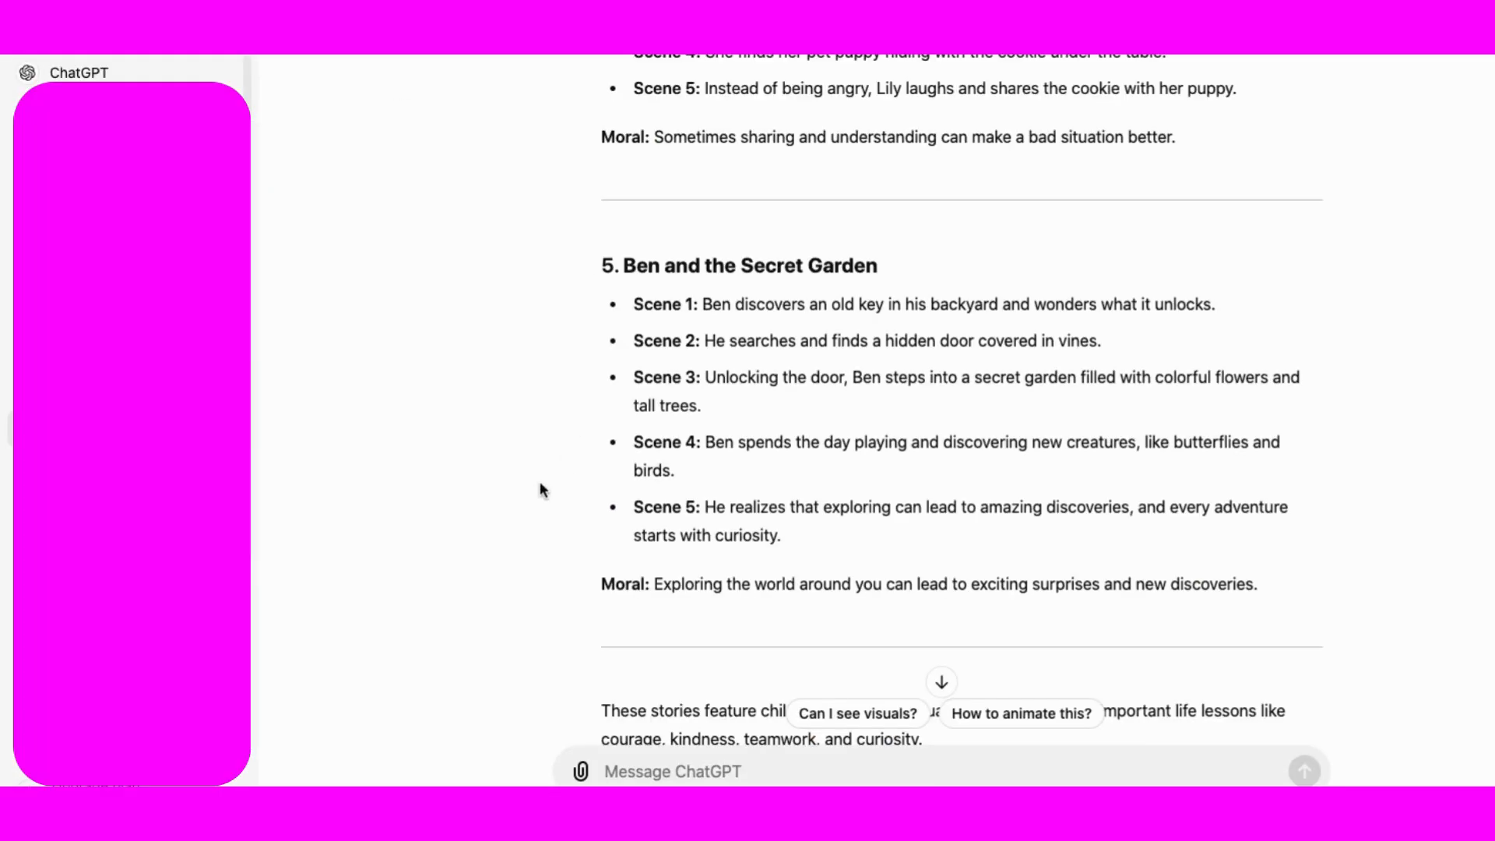
- Copy the Scene 1 line of Ben and the Secret Garden from ChatGPT into the ElevenLabs Text to Speech text
{"action": "scroll", "coordinate": [543, 489], "scroll_direction": "up", "scroll_amount": 20}
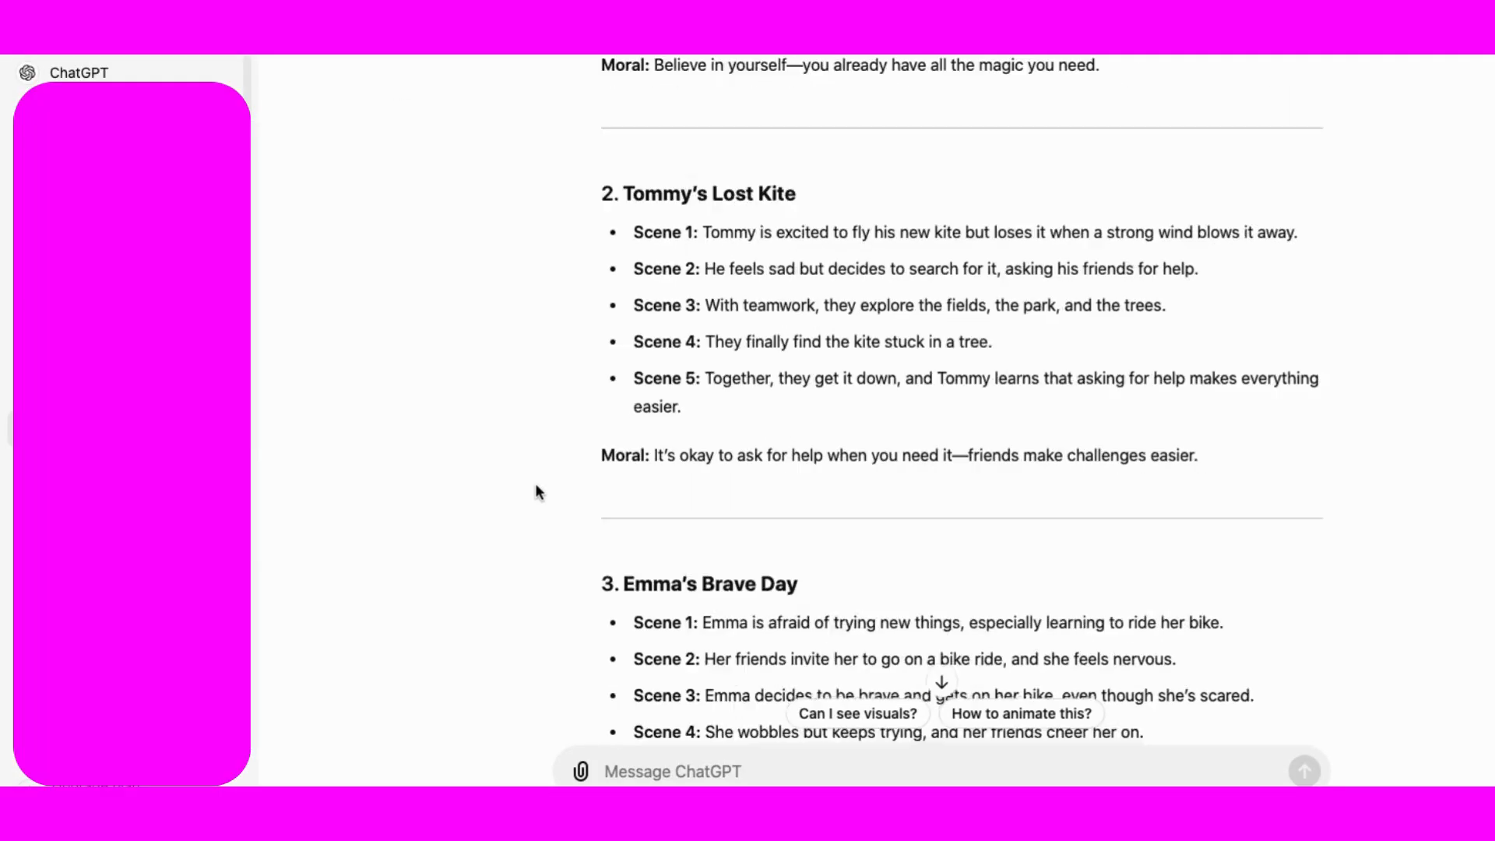
{"action": "scroll", "coordinate": [539, 490], "scroll_direction": "down", "scroll_amount": 5}
{"action": "scroll", "coordinate": [537, 489], "scroll_direction": "down", "scroll_amount": 20}
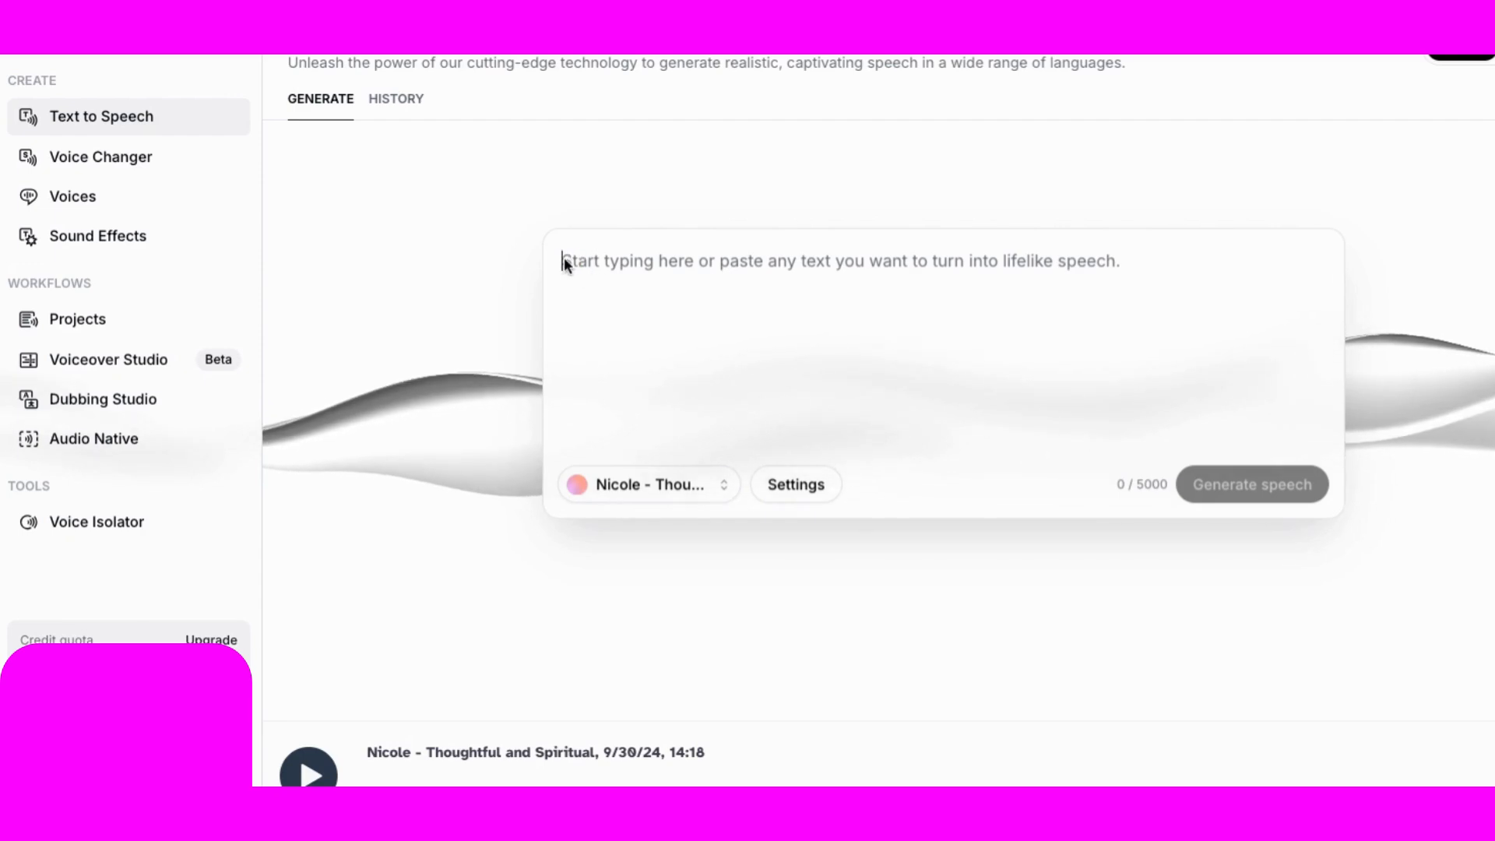
{"action": "left_click", "coordinate": [566, 265]}
{"action": "type", "text": "Ben discovers an old key in his backyard and wonders what it unlocks."}
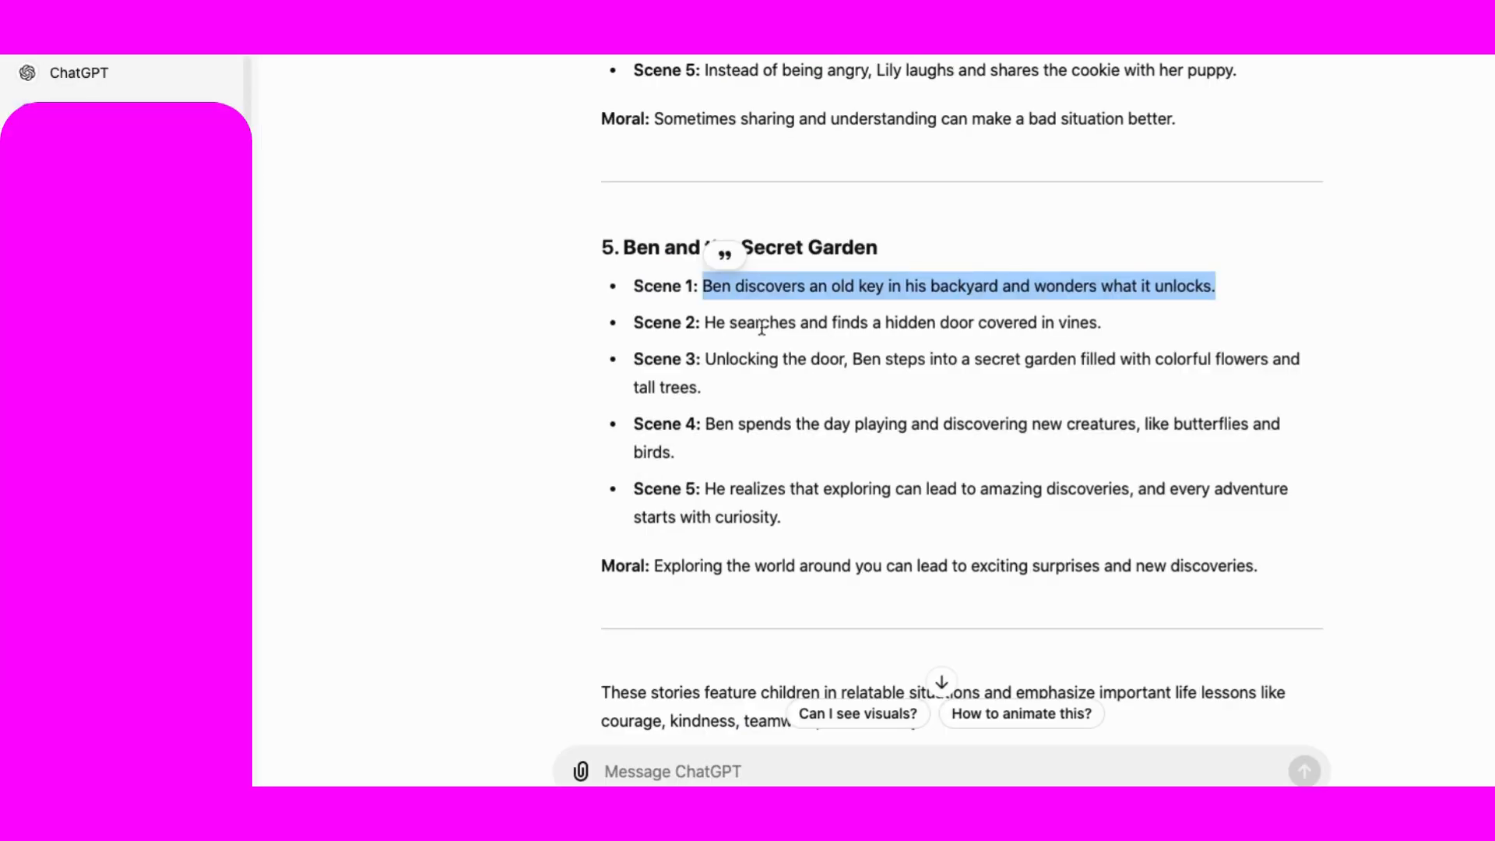
- Copy the story's Scene 2 and Scene 3 lines from ChatGPT onto new lines of the speech text
{"action": "left_click_drag", "start_coordinate": [705, 323], "coordinate": [761, 324]}
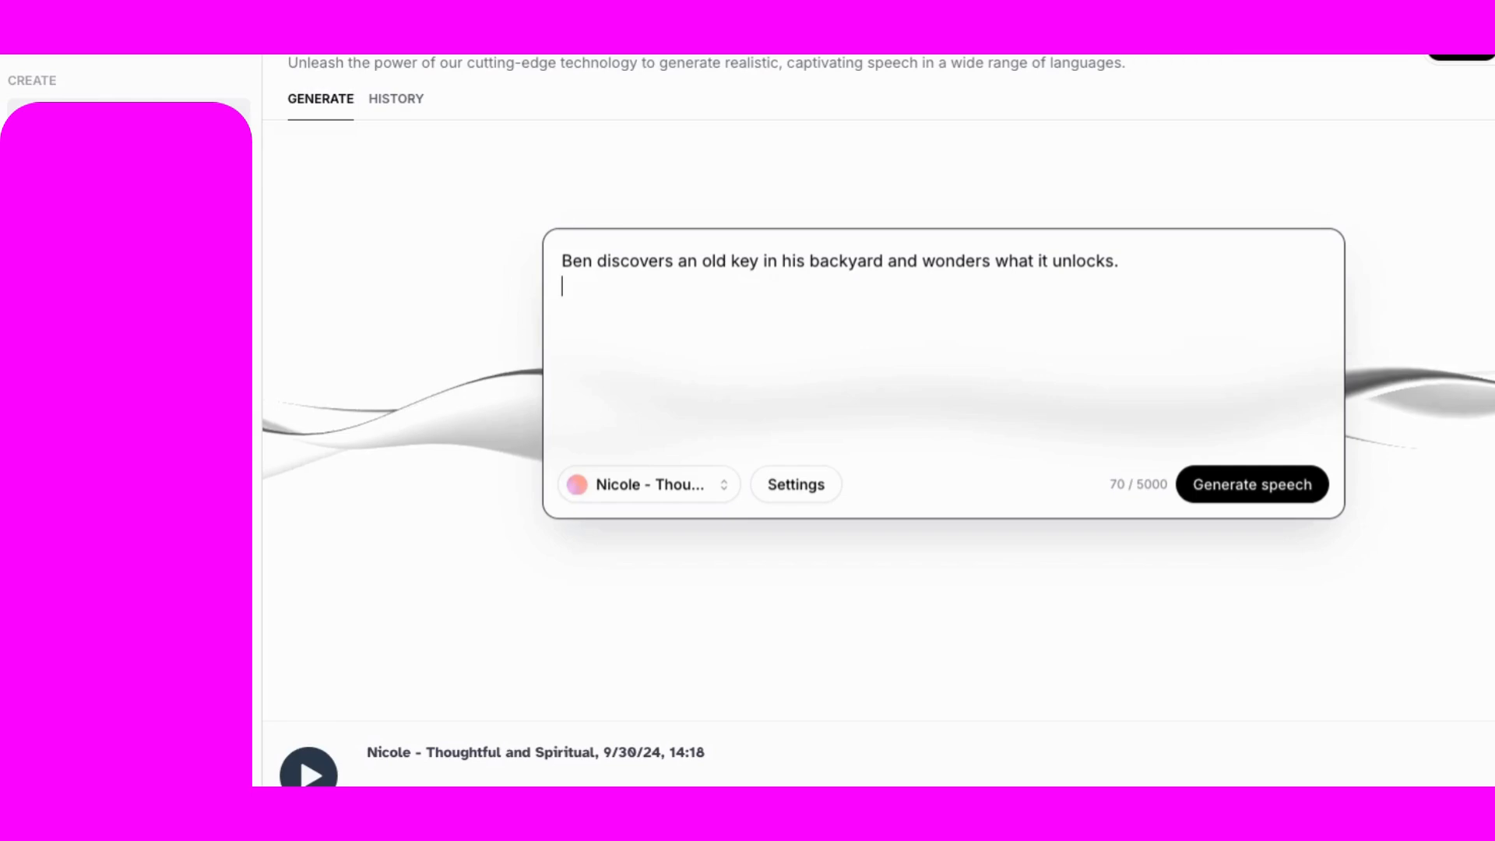
{"action": "type", "text": "He searches and finds a hidden door covered in vines."}
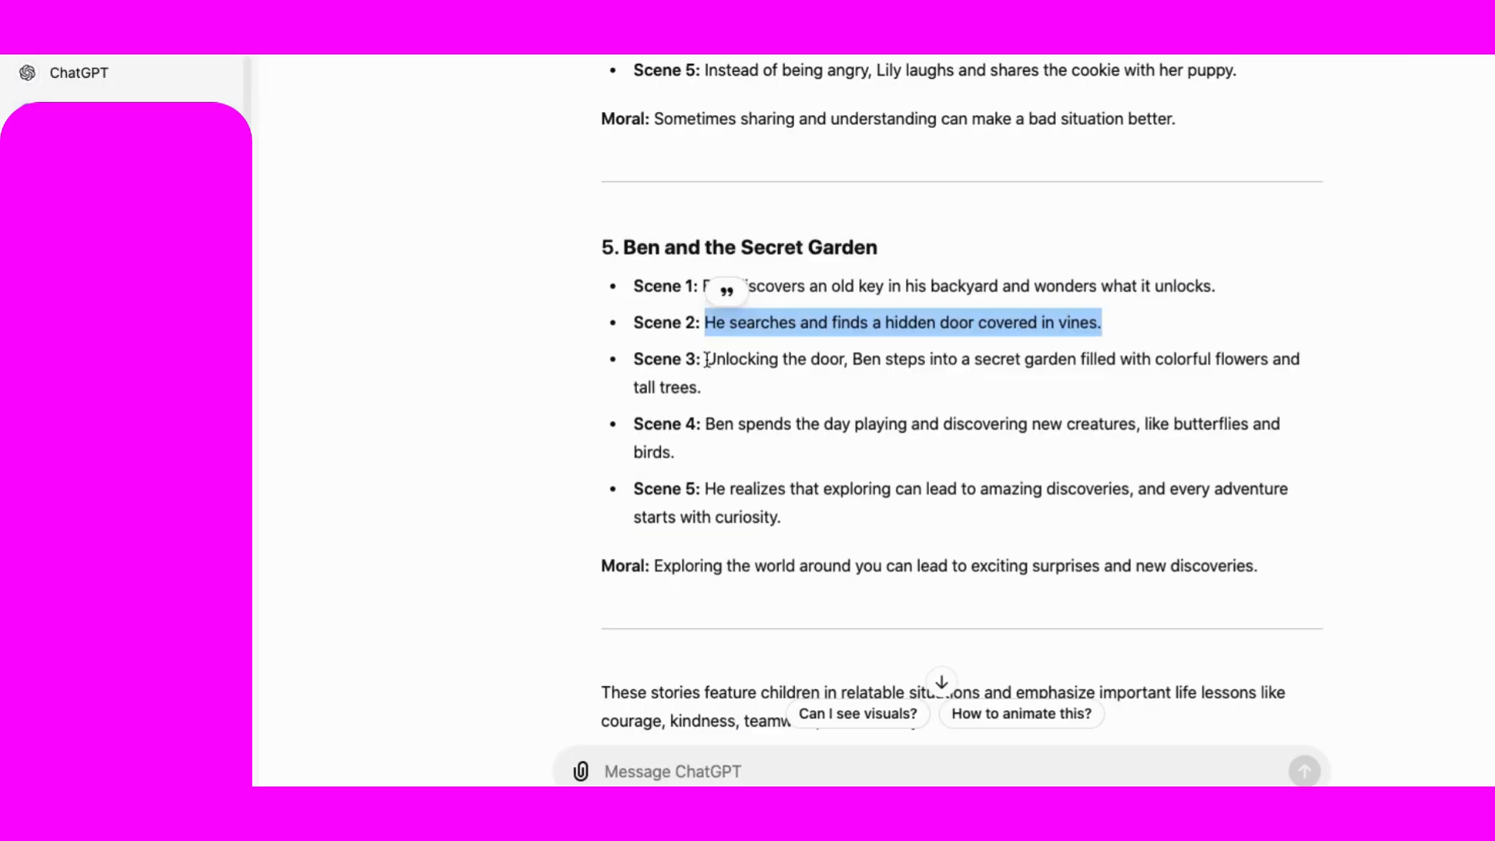
{"action": "left_click_drag", "start_coordinate": [706, 360], "coordinate": [723, 391]}
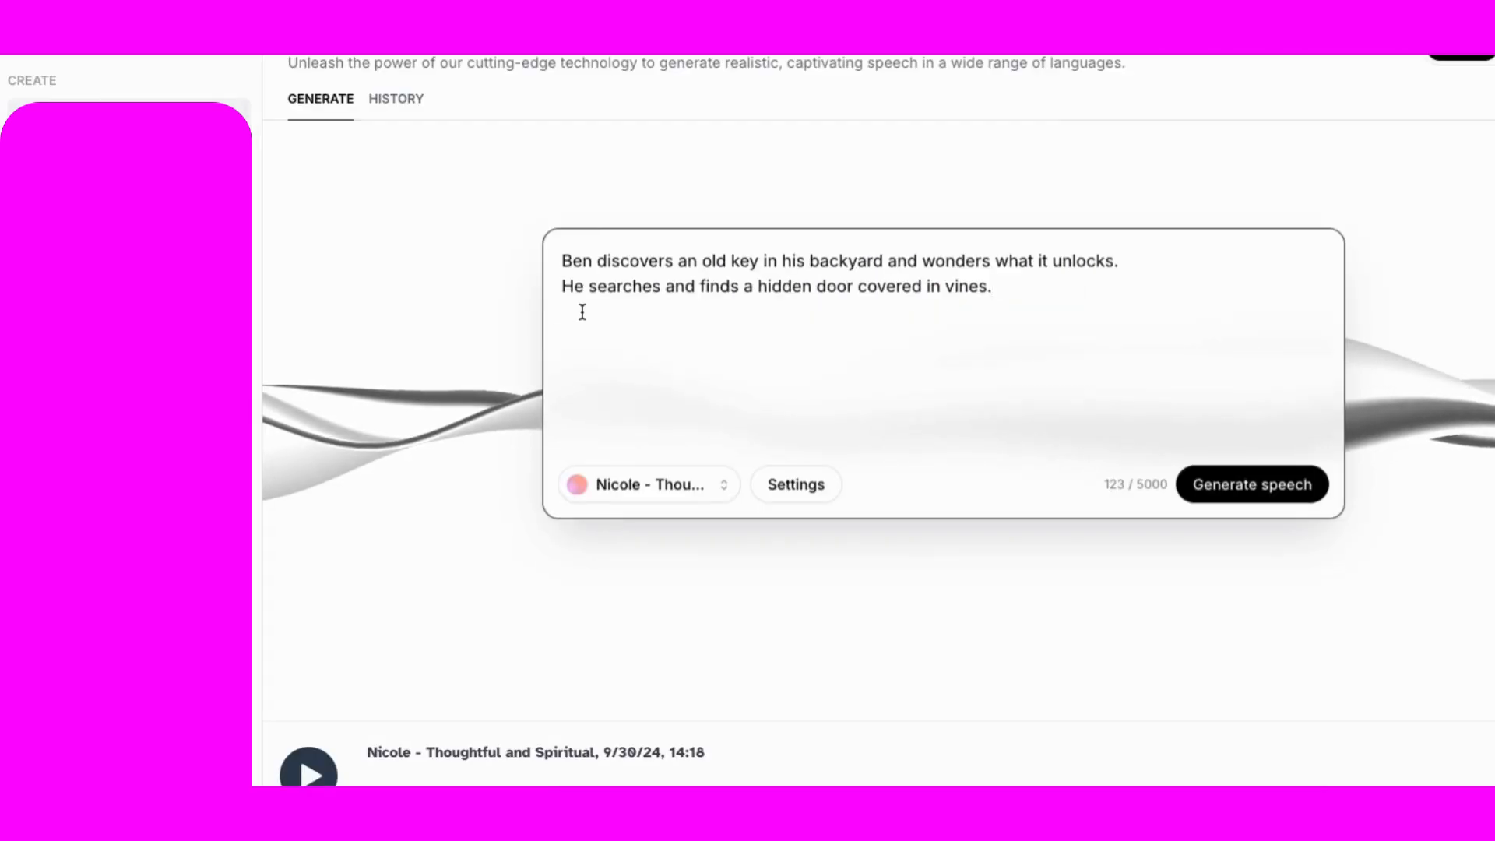
{"action": "key", "text": "ctrl+v"}
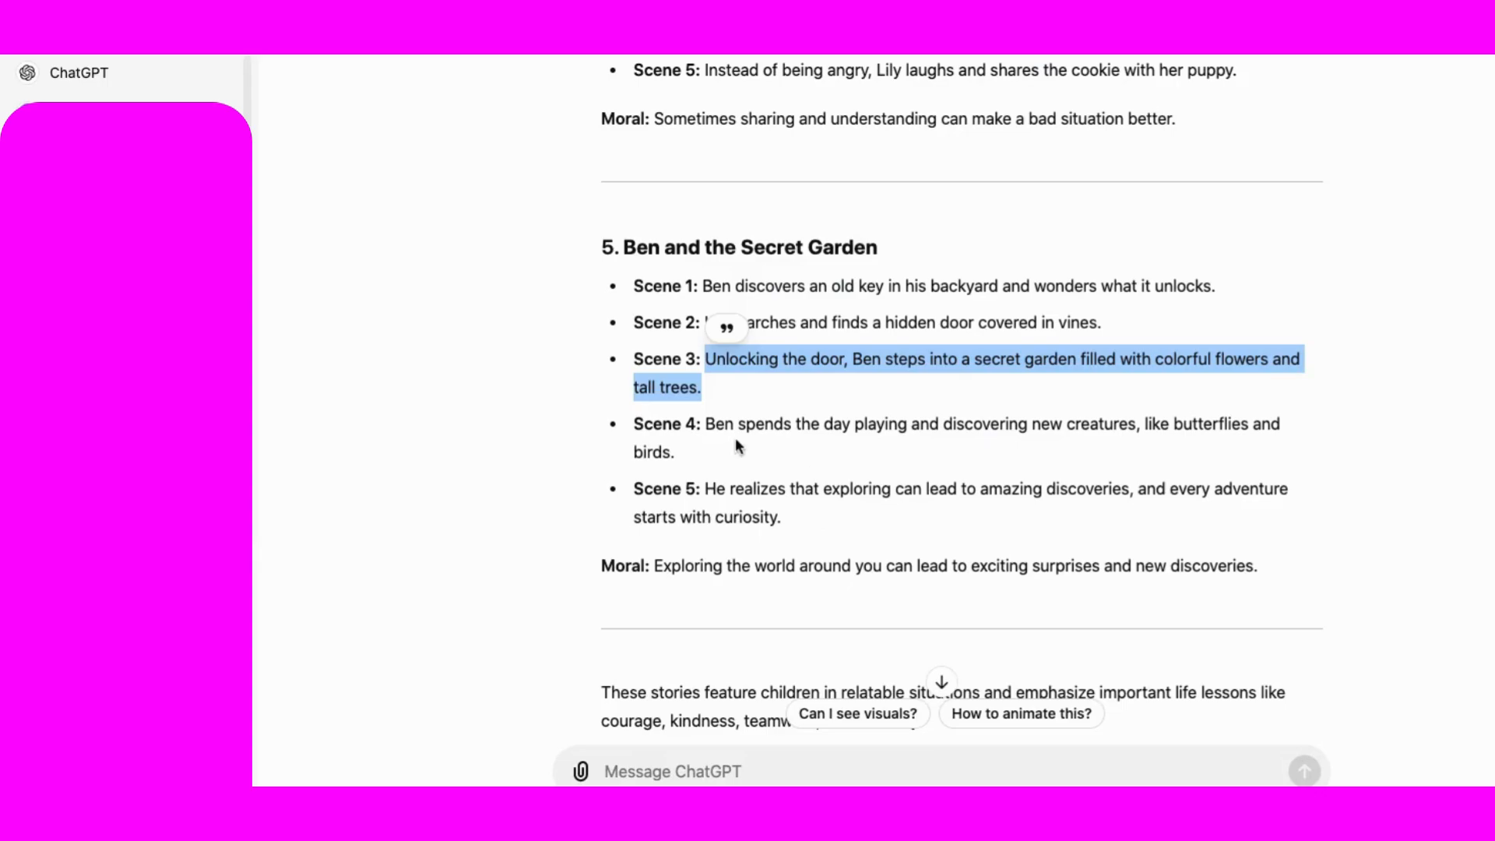
- Copy the story's Scene 4 and Scene 5 lines from ChatGPT to complete the speech text
{"action": "left_click_drag", "start_coordinate": [707, 424], "coordinate": [719, 455]}
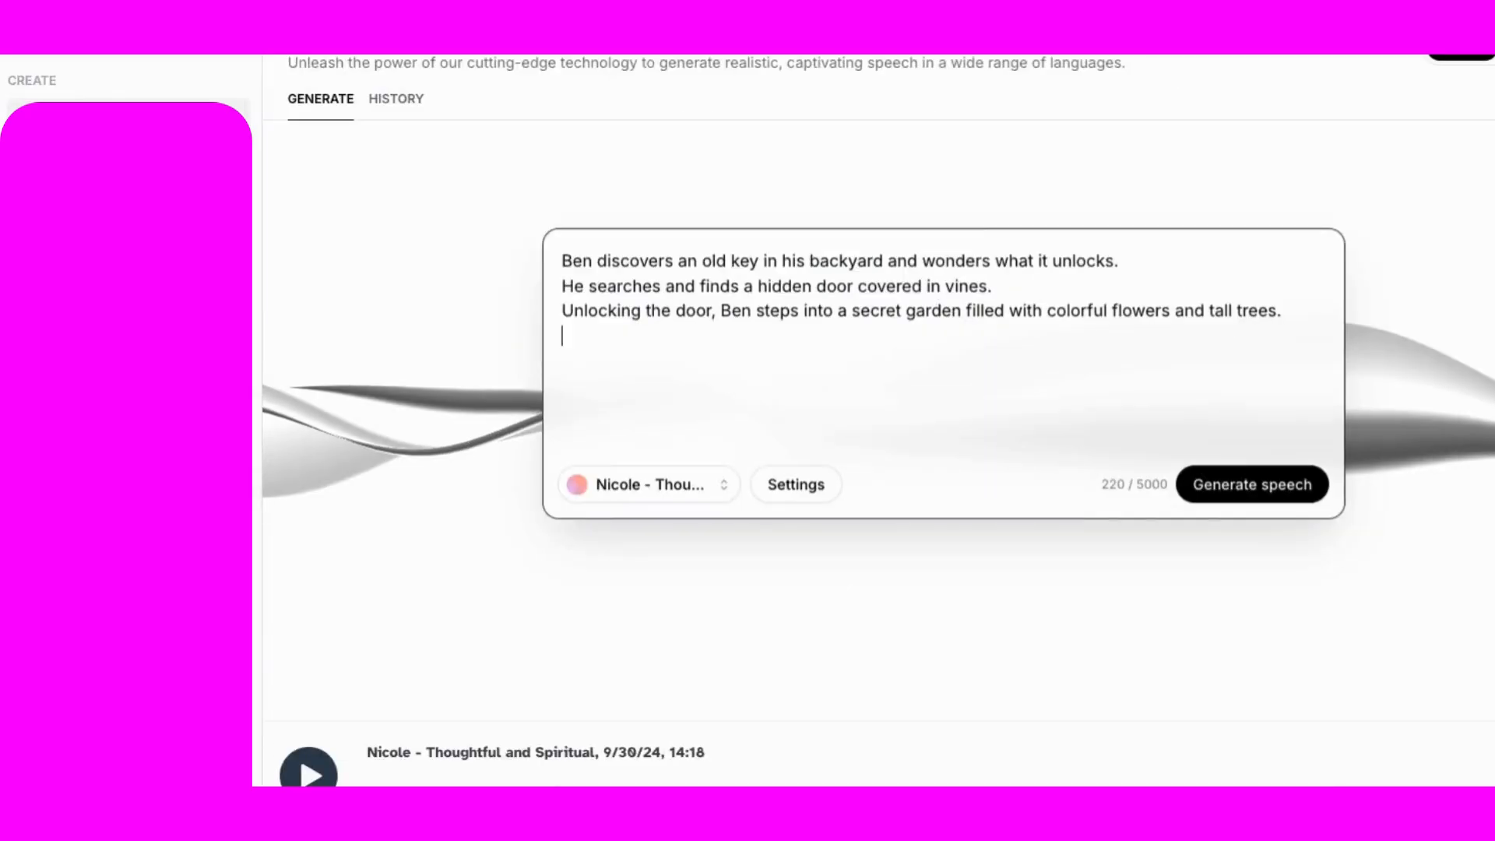
{"action": "type", "text": "Ben spends the day playing and discovering new creatures, like butterflies and birds."}
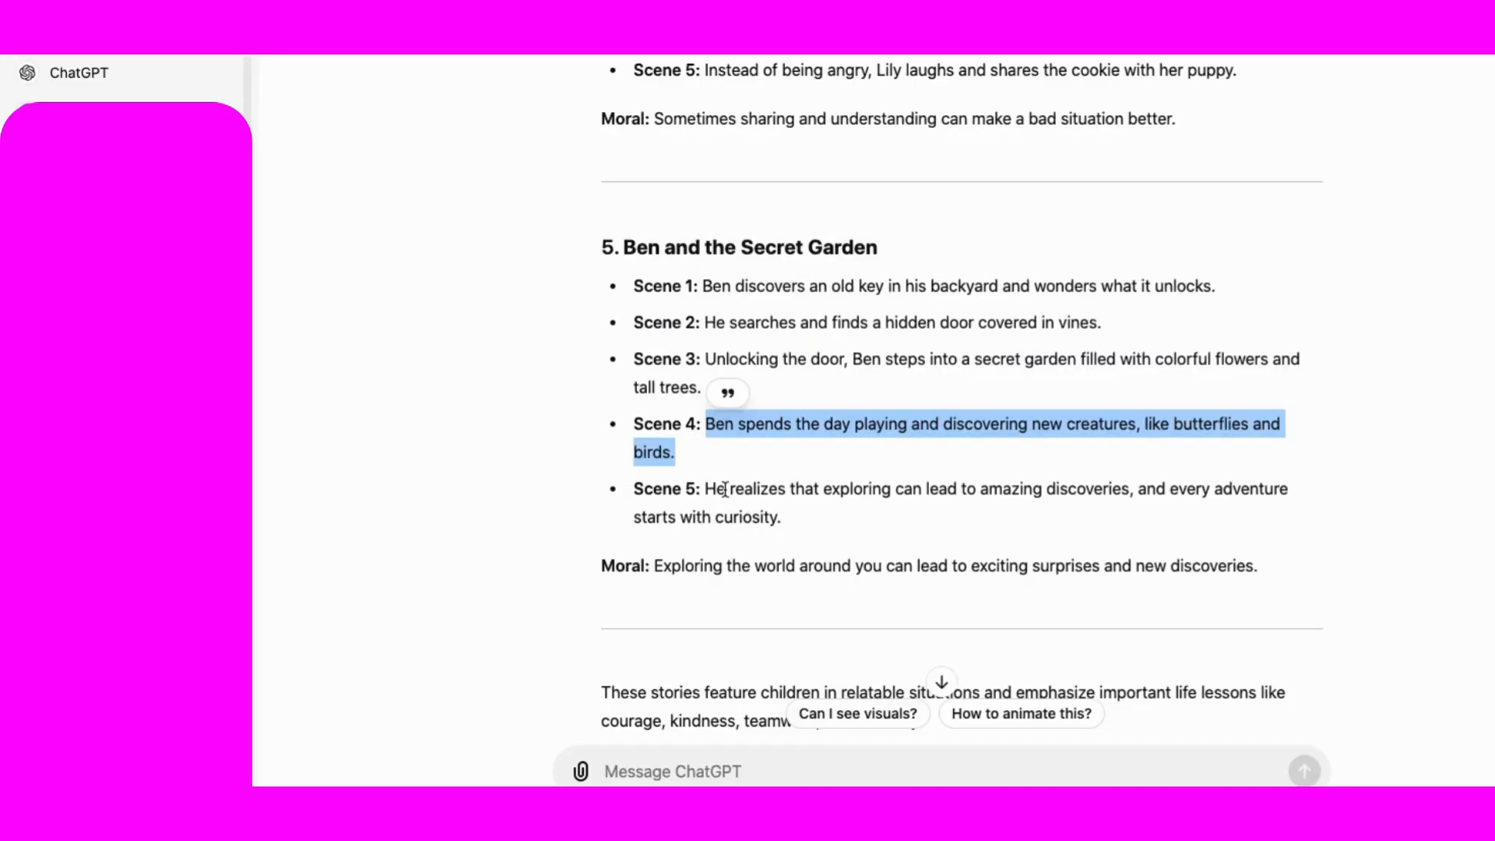
{"action": "left_click_drag", "start_coordinate": [707, 492], "coordinate": [783, 518]}
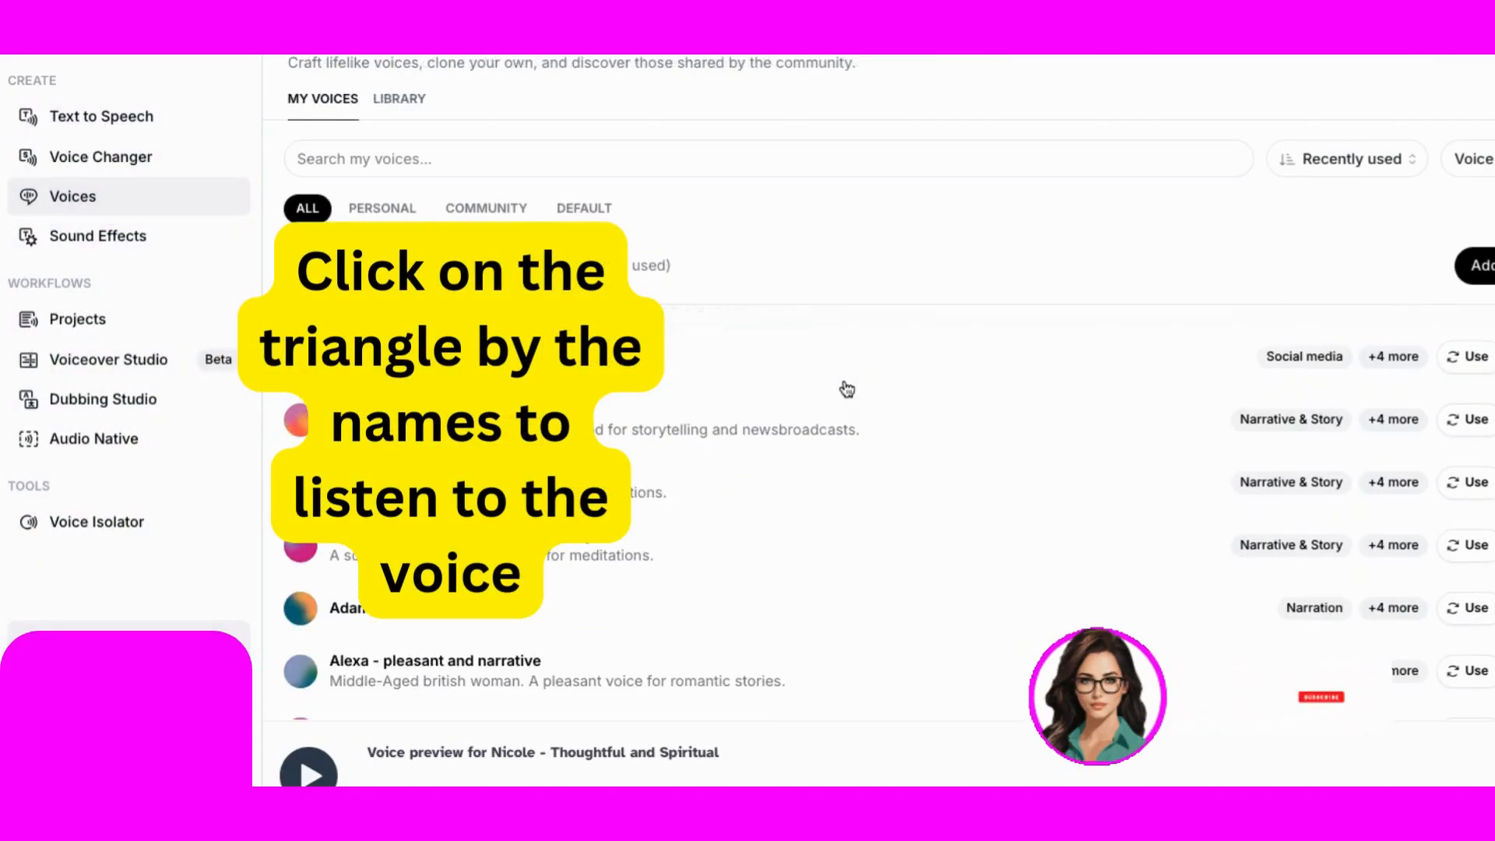
- Browse the available voices and listen to the previews of Antoni and Brian
{"action": "scroll", "coordinate": [848, 389], "scroll_direction": "down", "scroll_amount": 1}
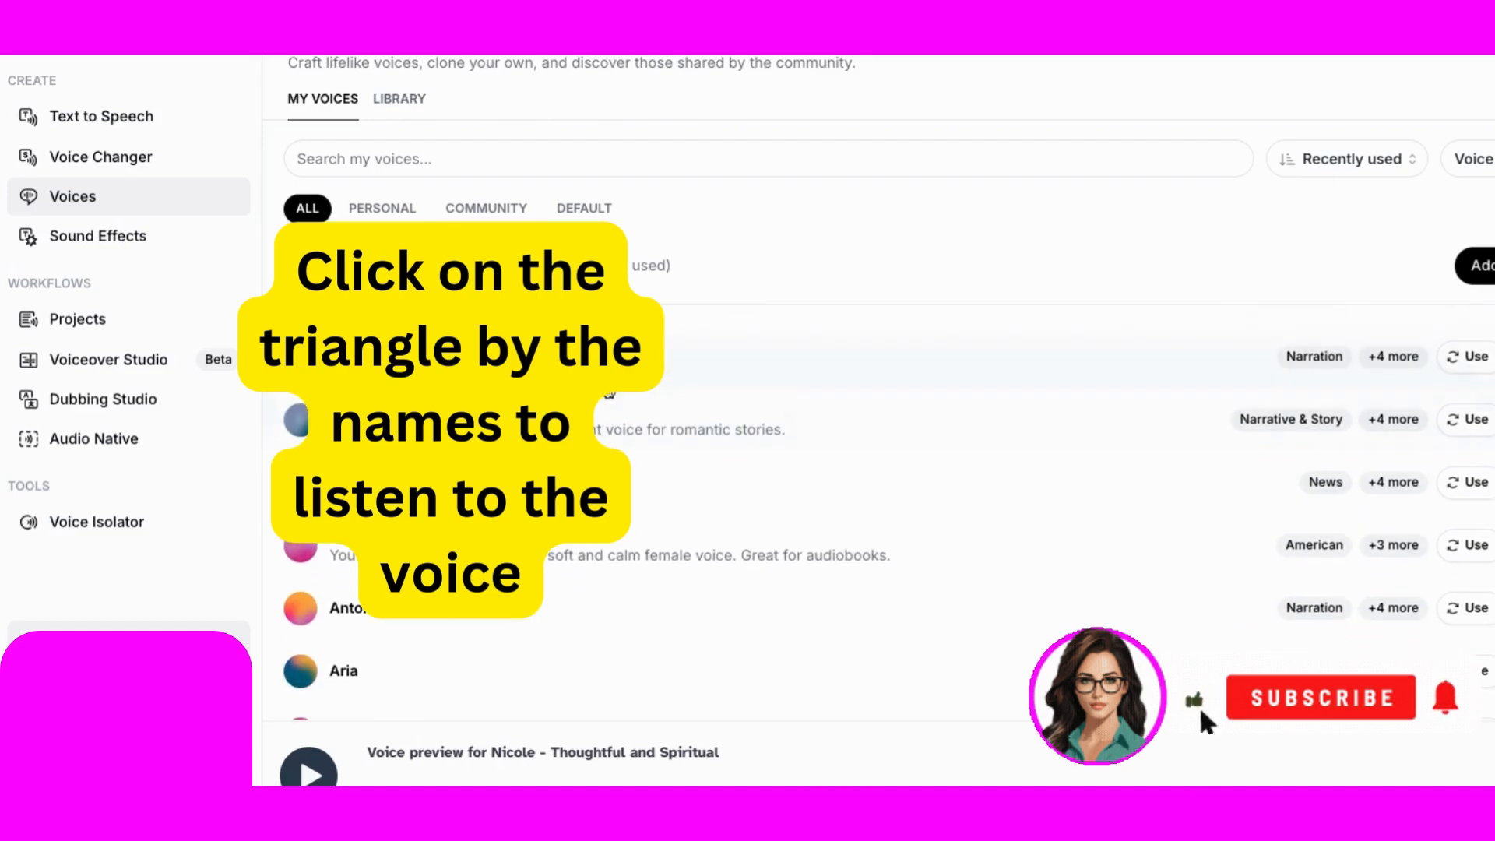
{"action": "scroll", "coordinate": [276, 448], "scroll_direction": "down", "scroll_amount": 2}
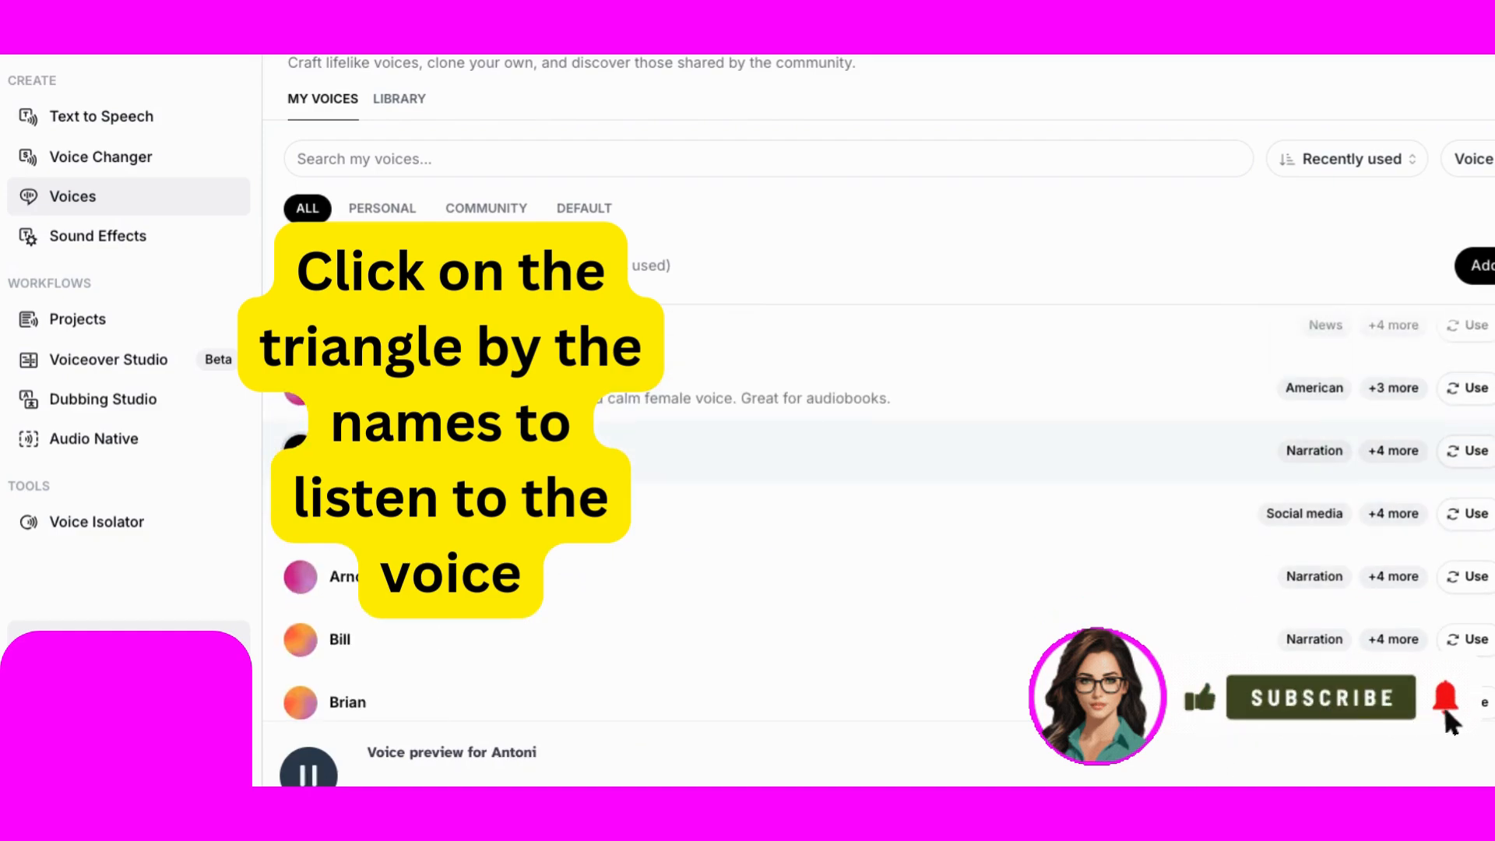
{"action": "left_click", "coordinate": [300, 451]}
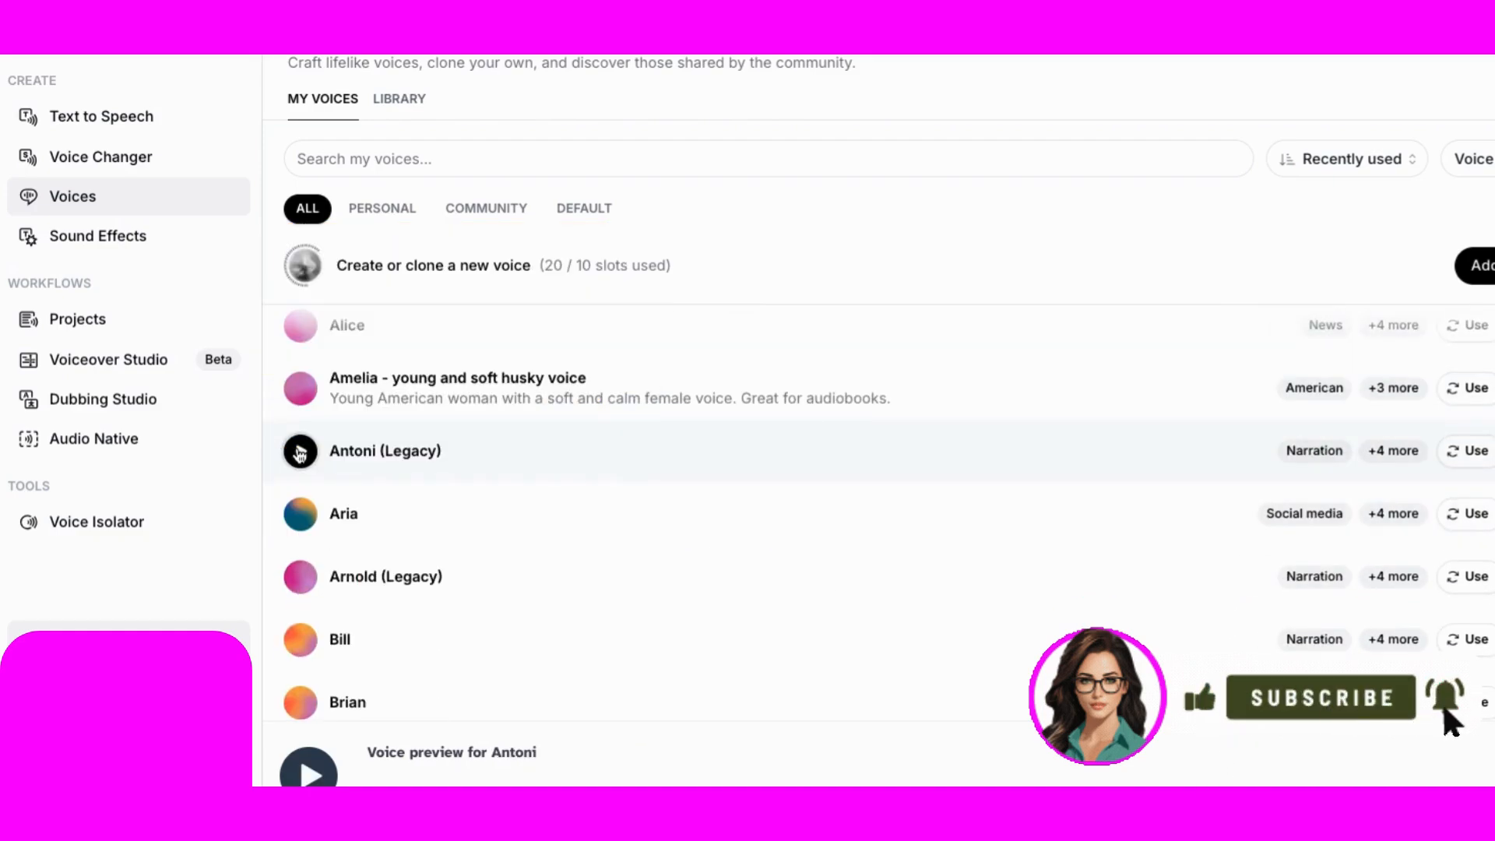
{"action": "scroll", "coordinate": [312, 514], "scroll_direction": "down", "scroll_amount": 2}
{"action": "left_click", "coordinate": [301, 558]}
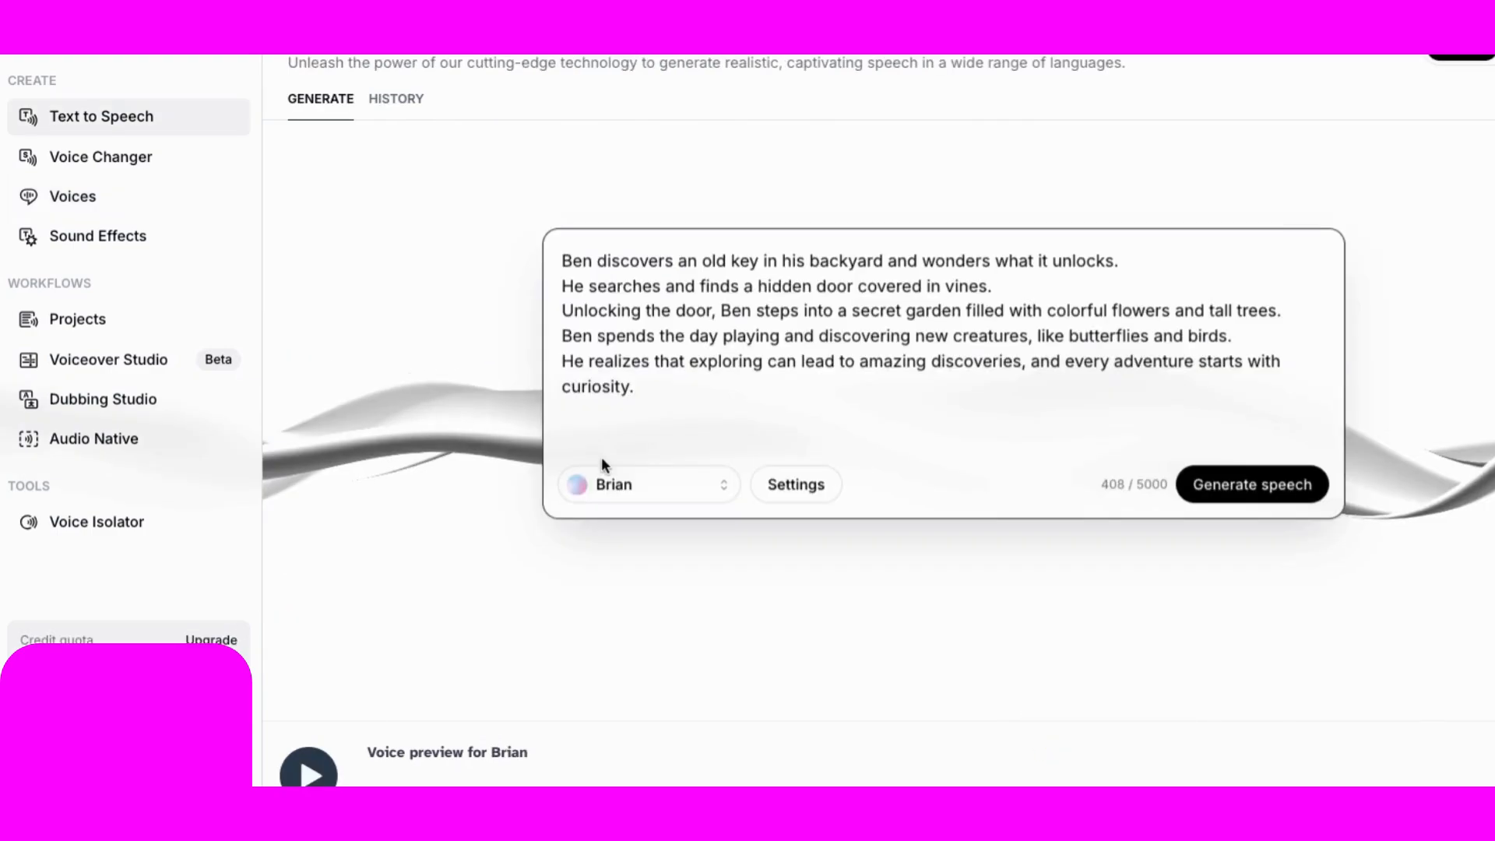
- Generate the story narration with the Brian voice and download the audio
{"action": "left_click", "coordinate": [579, 488]}
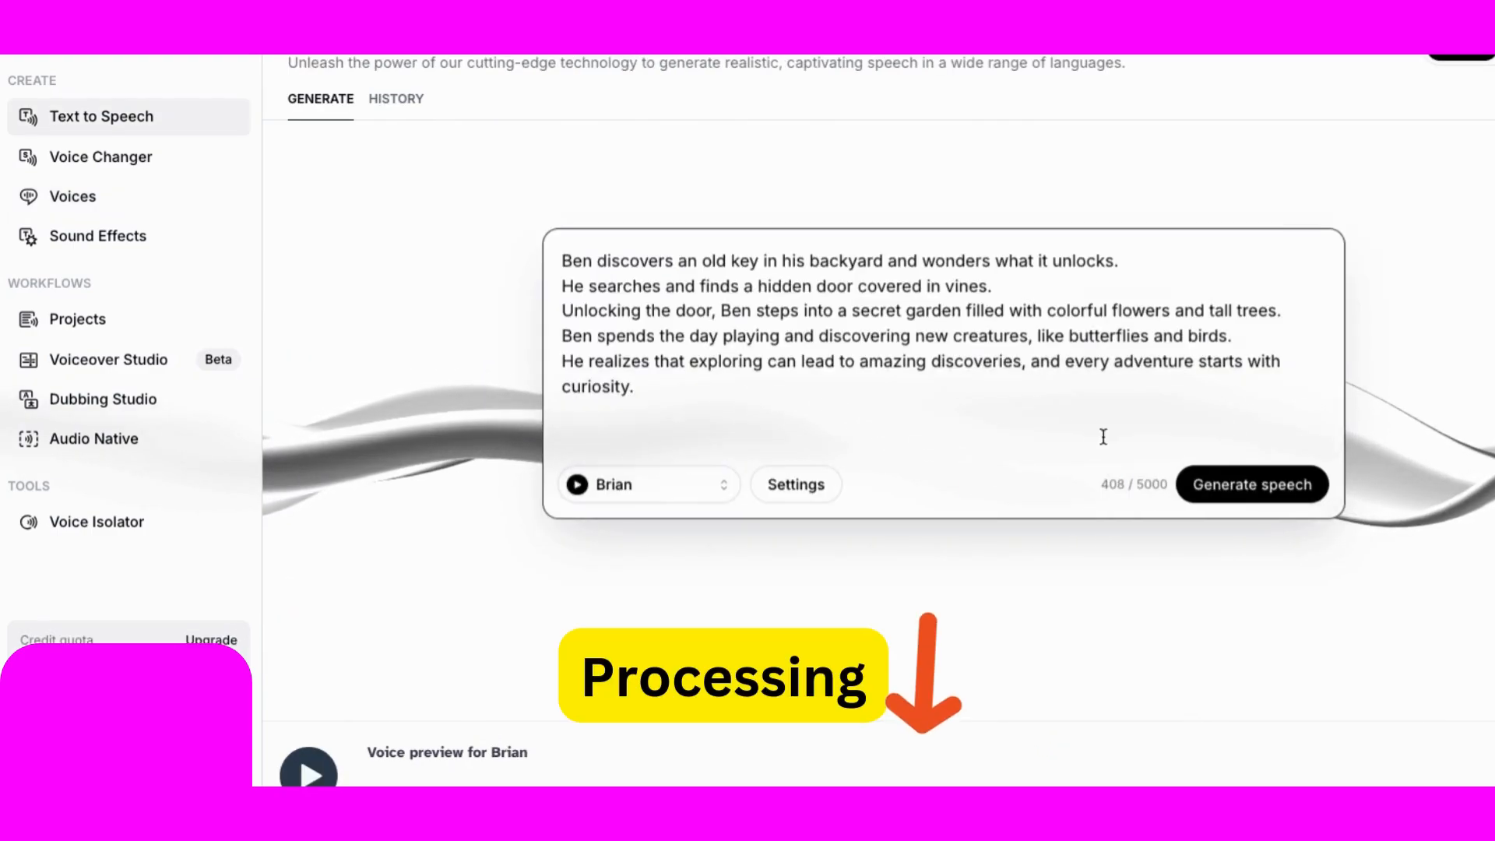
{"action": "left_click", "coordinate": [1244, 489]}
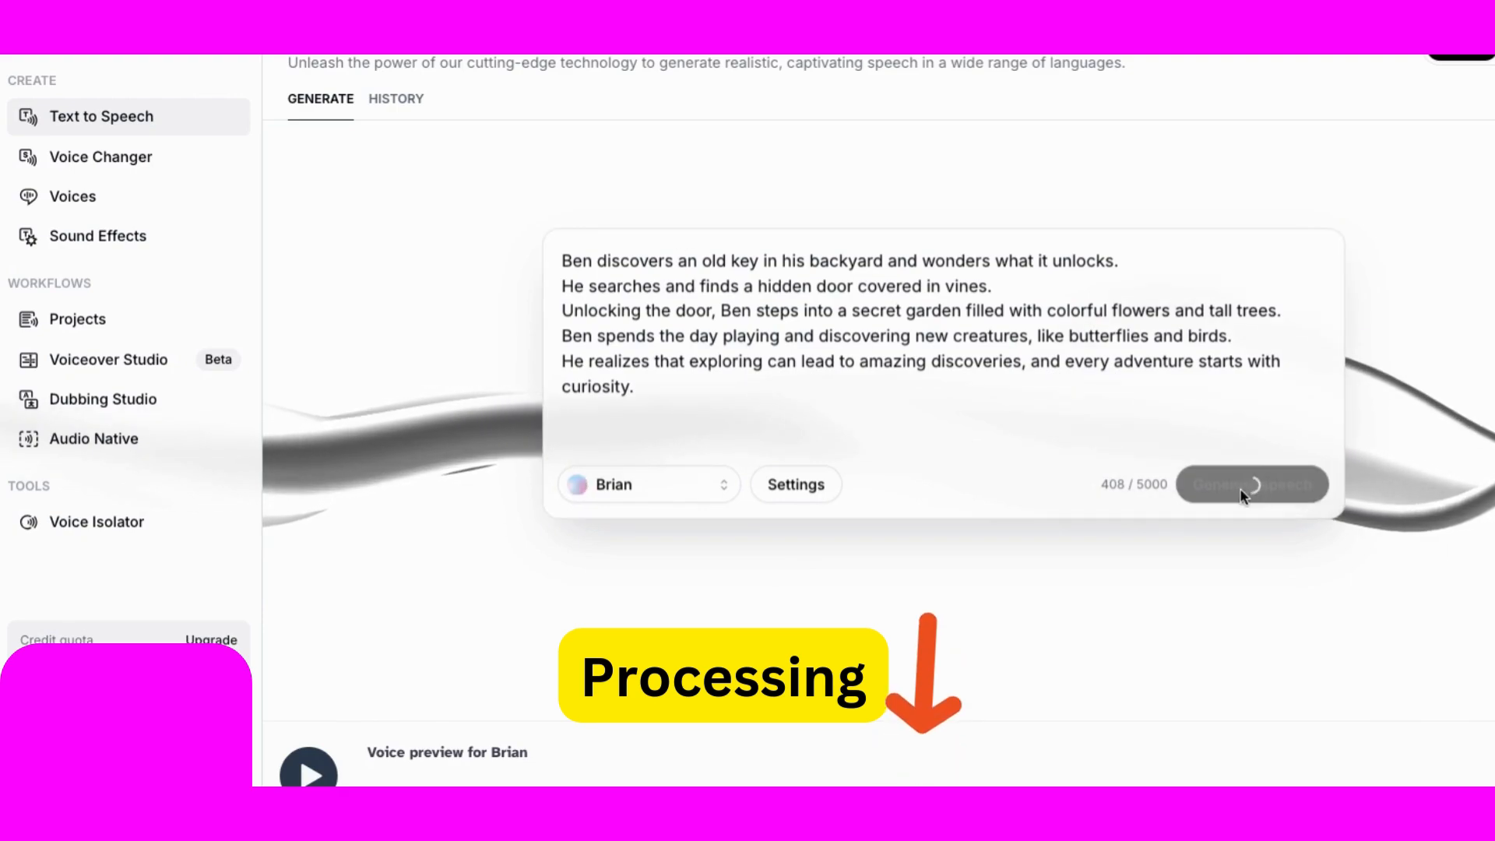
{"action": "left_click", "coordinate": [1484, 775]}
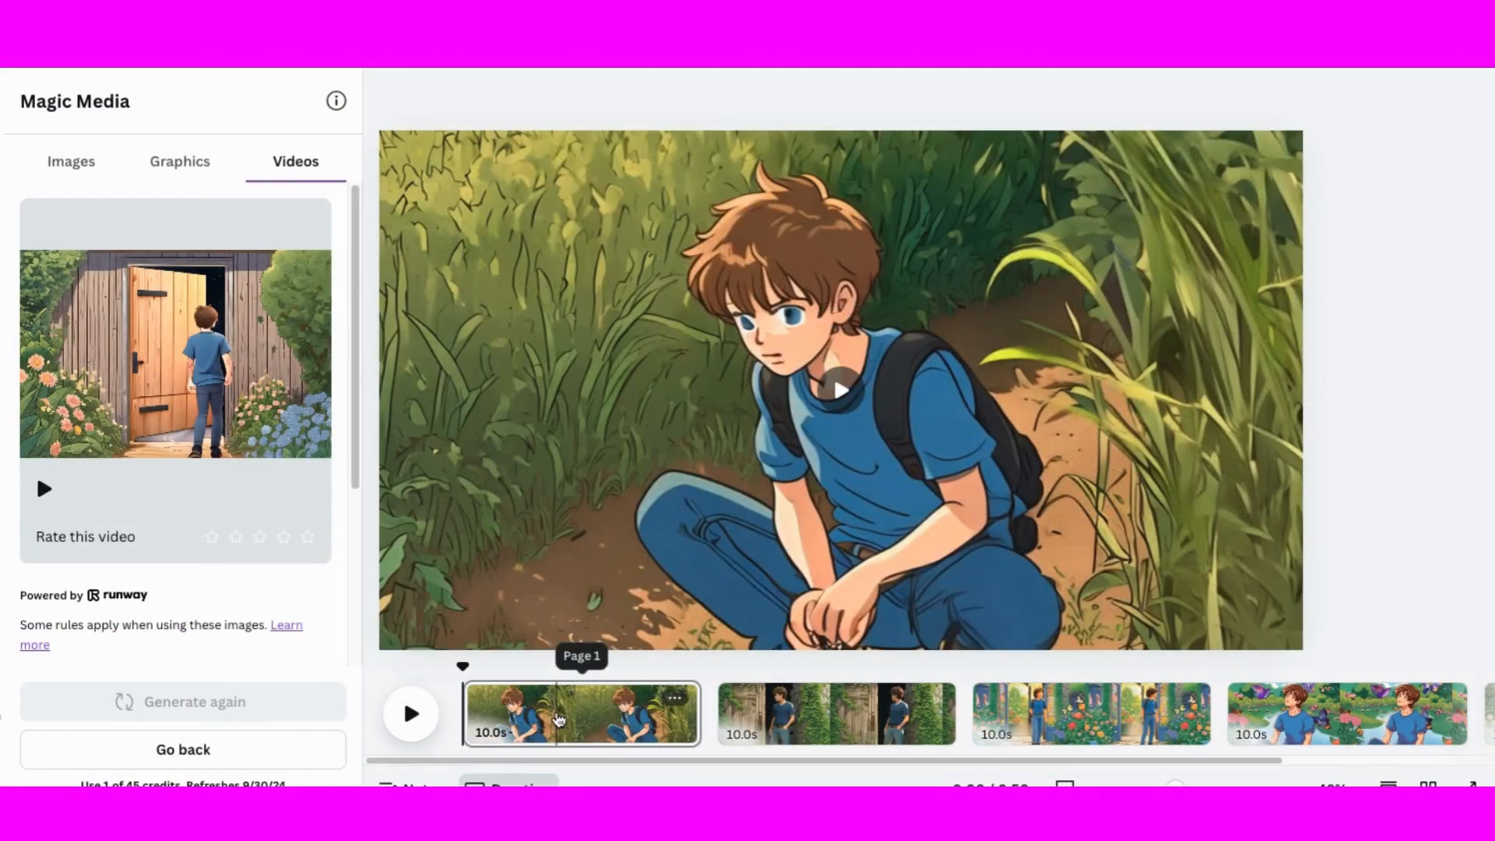
- Switch back to Canva and add the uploaded ElevenLabs narration audio to the video timeline
{"action": "left_click", "coordinate": [384, 96]}
{"action": "left_click", "coordinate": [2, 310]}
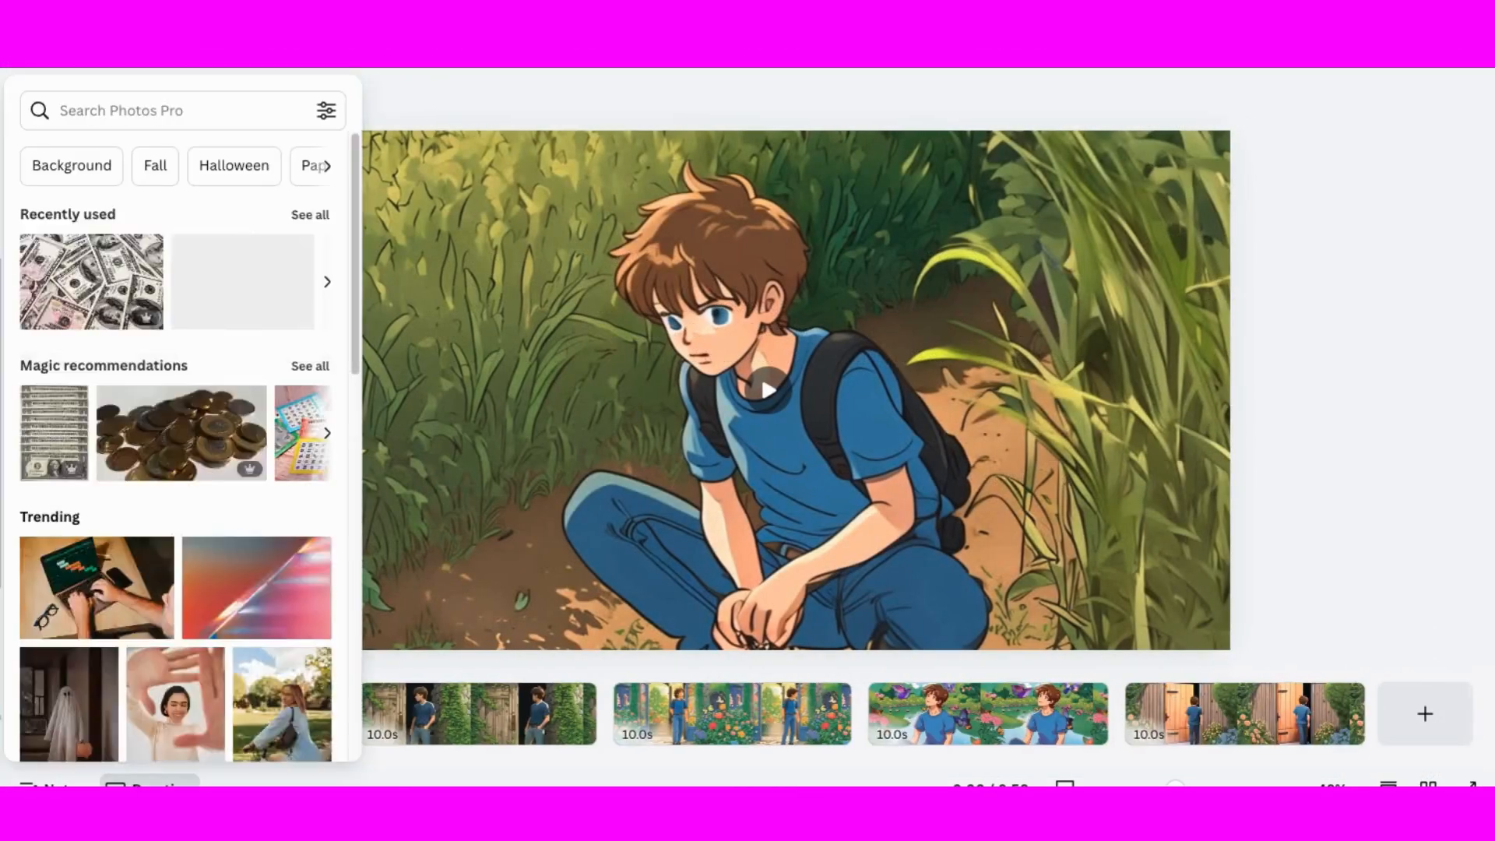
{"action": "left_click", "coordinate": [2, 358]}
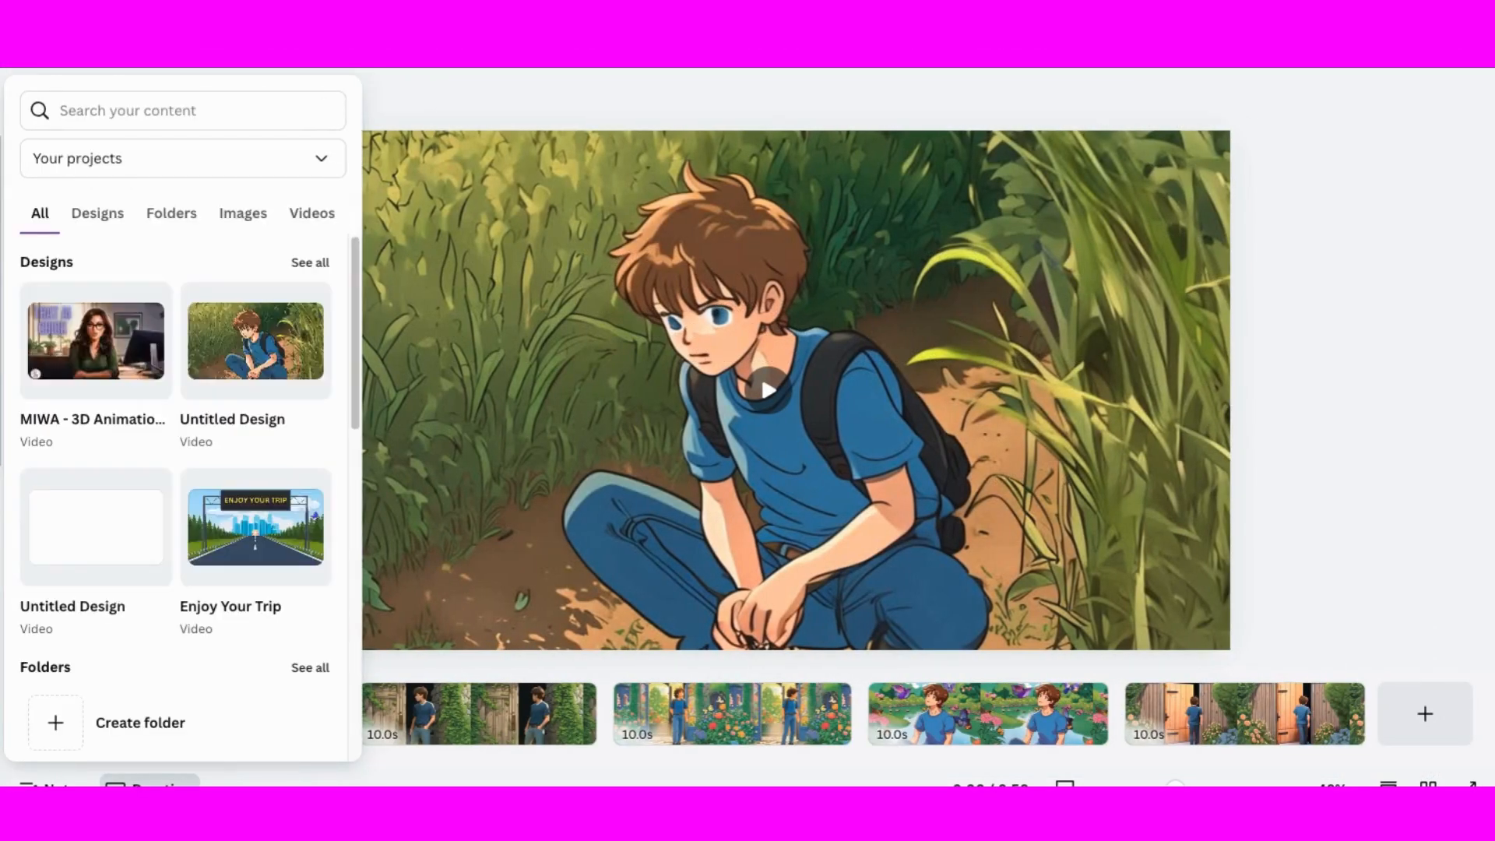
{"action": "left_click", "coordinate": [2, 214]}
{"action": "left_click", "coordinate": [296, 246]}
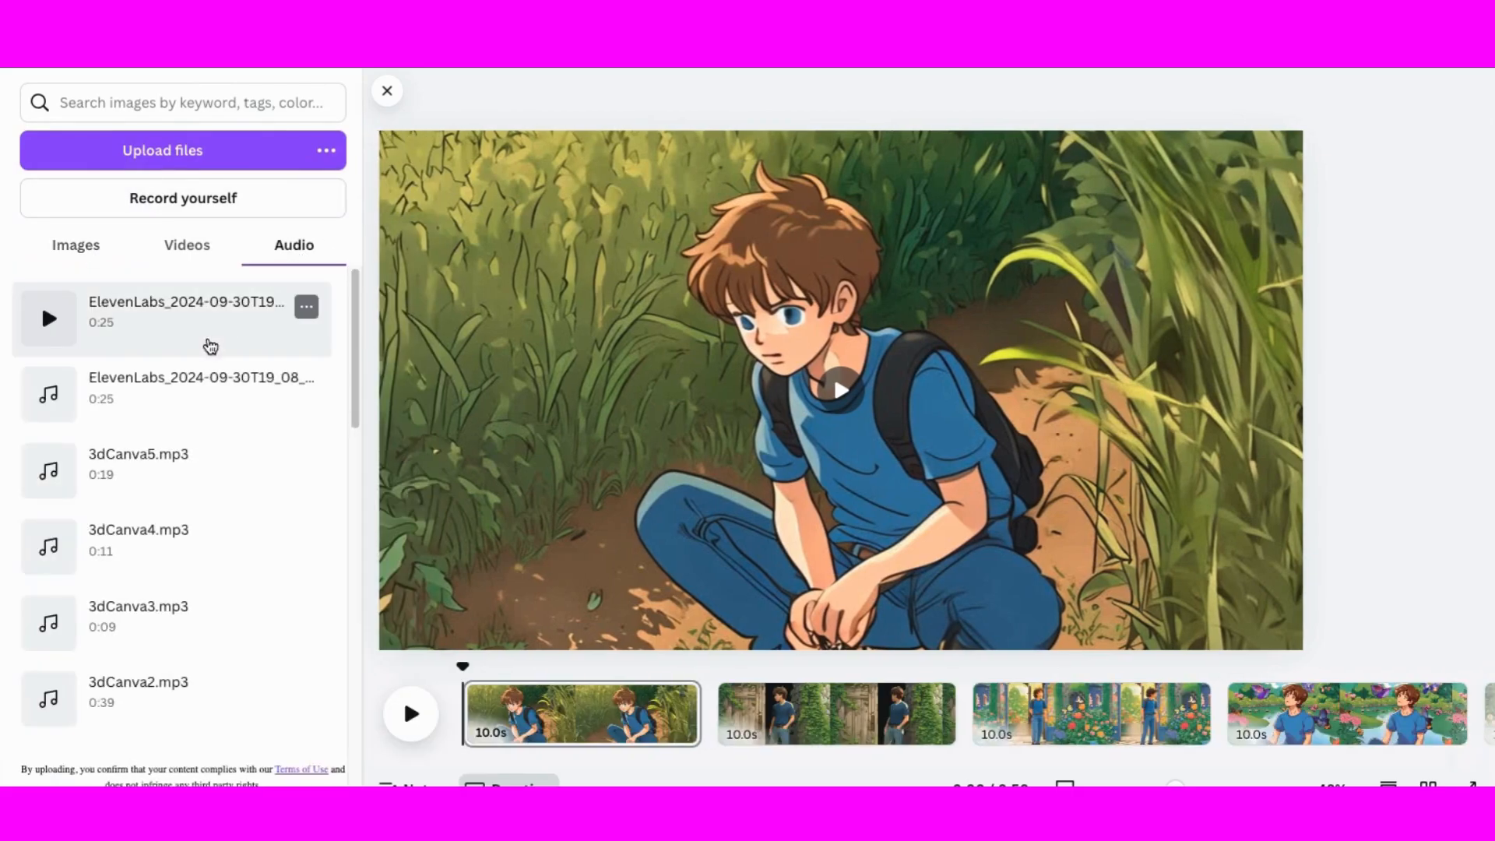
{"action": "left_click", "coordinate": [152, 324]}
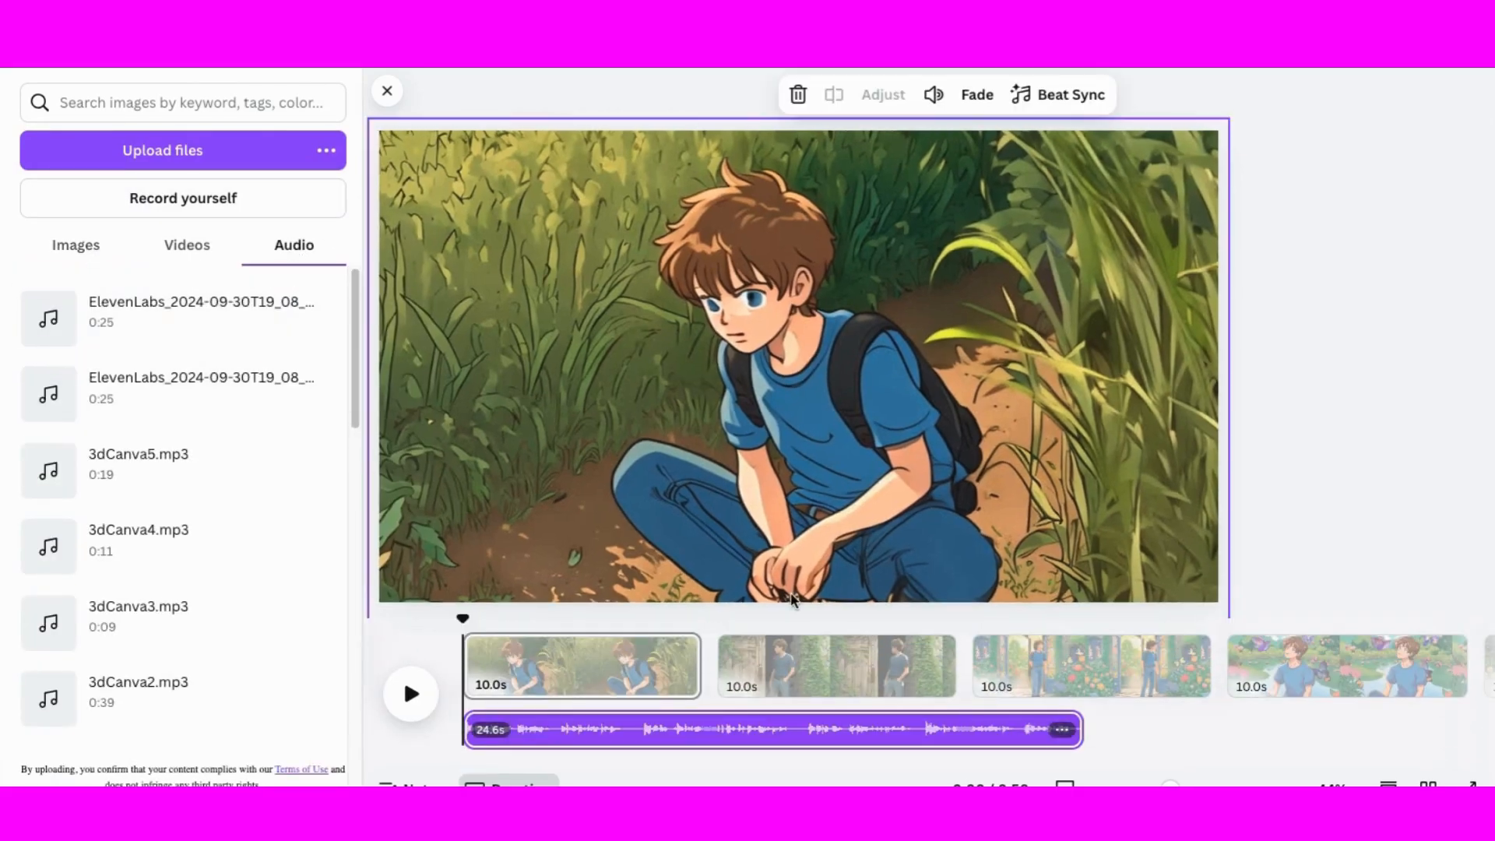
- Set the narration track's volume to 150 and shift it slightly later on the timeline
{"action": "right_click", "coordinate": [728, 730]}
{"action": "left_click", "coordinate": [746, 654]}
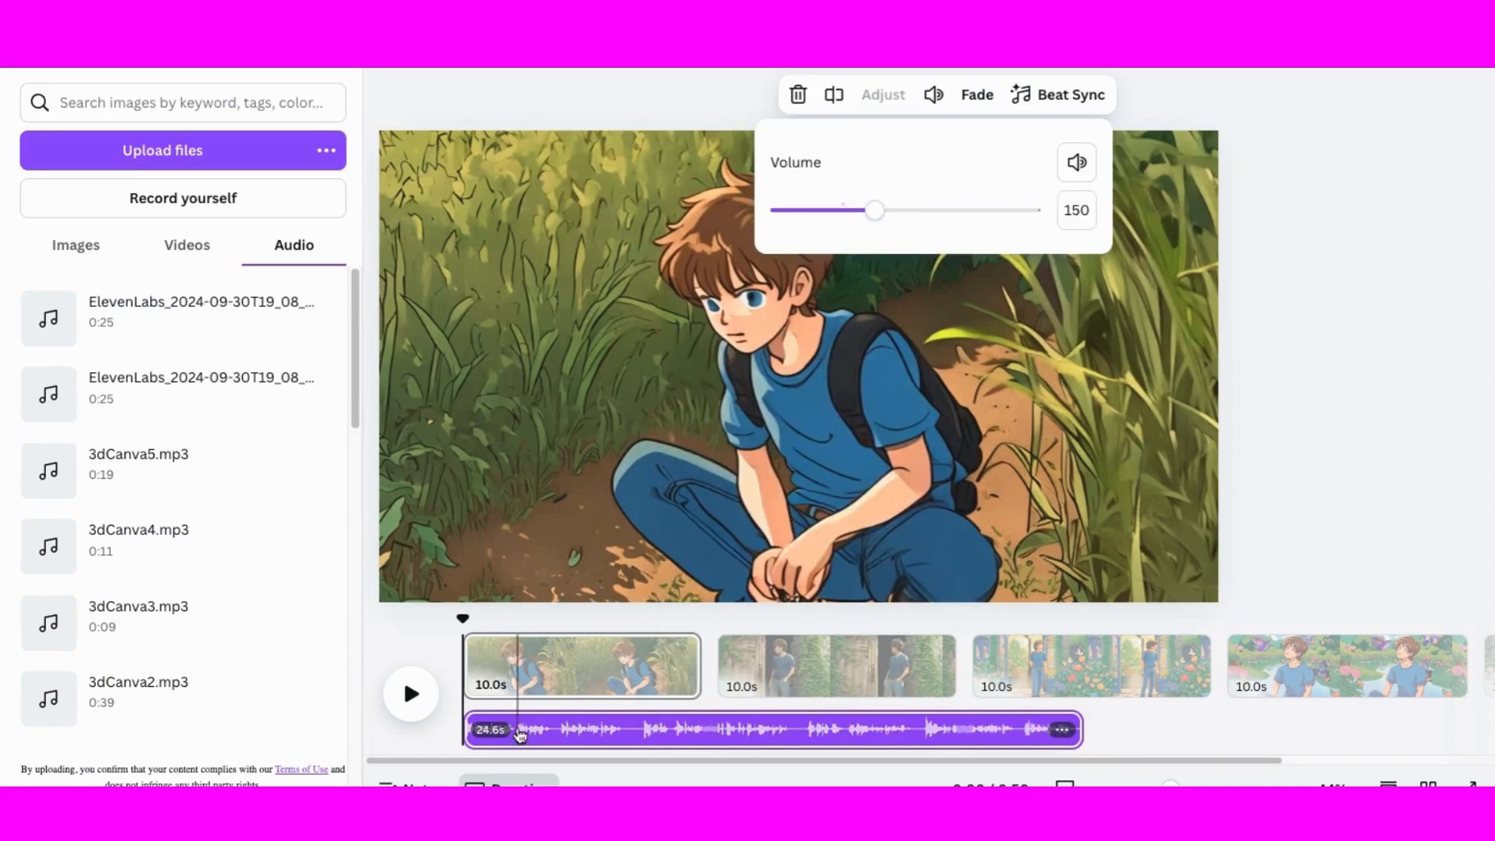
{"action": "left_click_drag", "start_coordinate": [519, 736], "coordinate": [538, 735]}
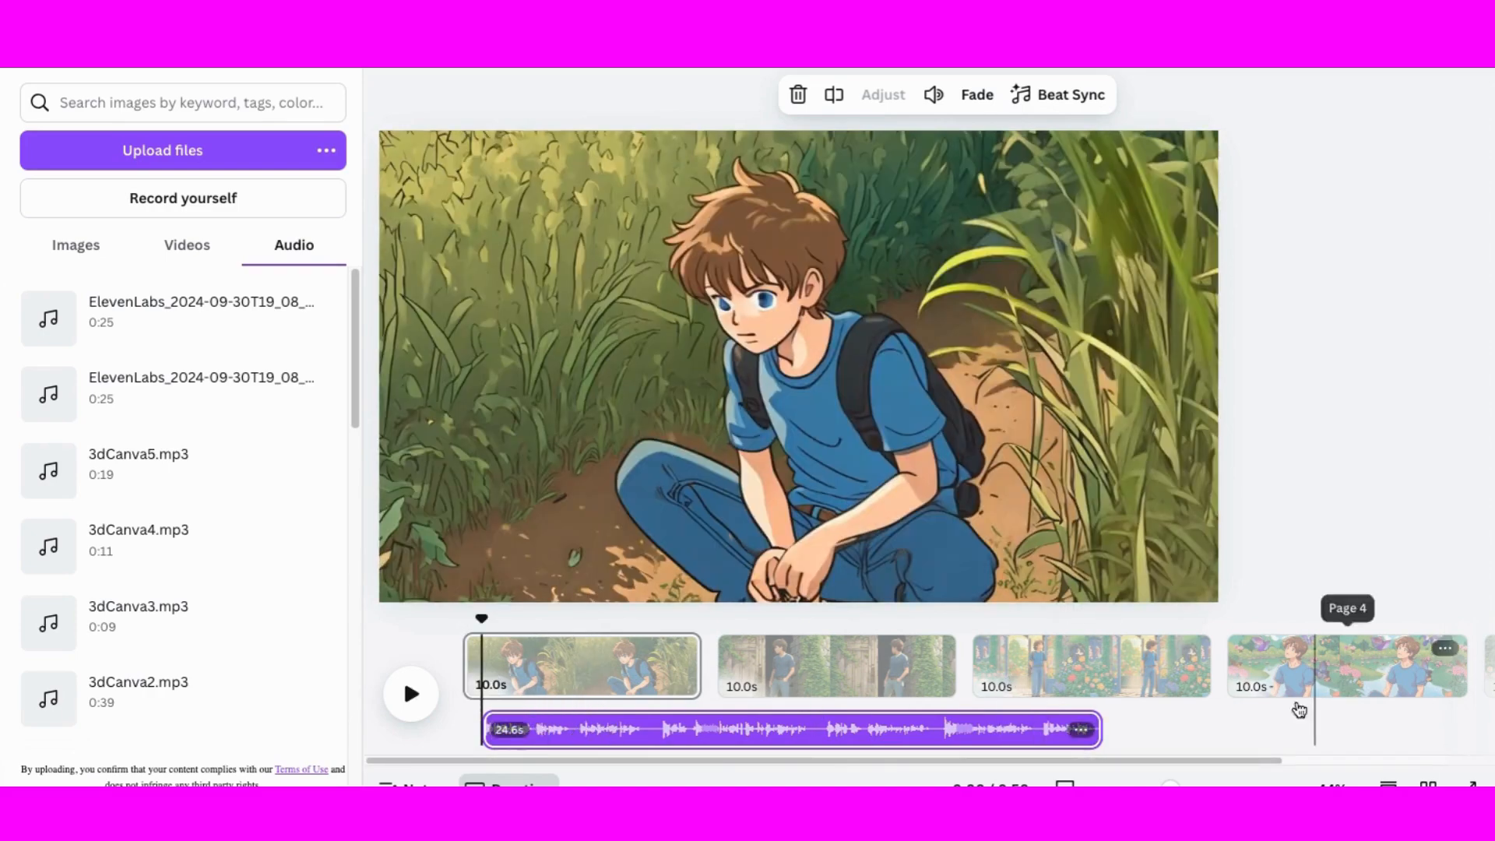
- Play the video from the start to check the narration's timing against the first page
{"action": "left_click", "coordinate": [410, 694]}
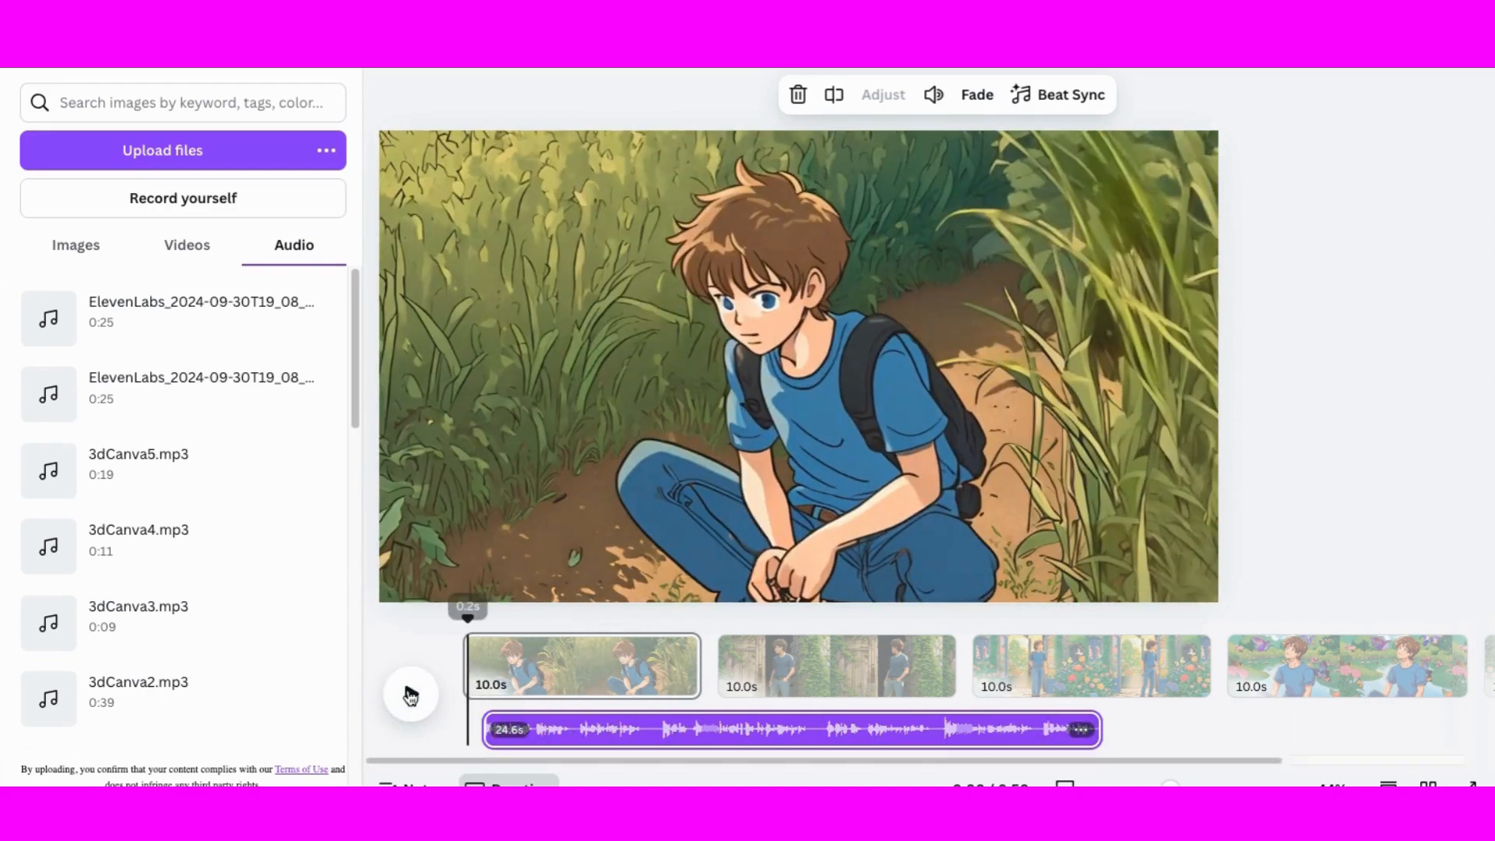
{"action": "left_click", "coordinate": [408, 698]}
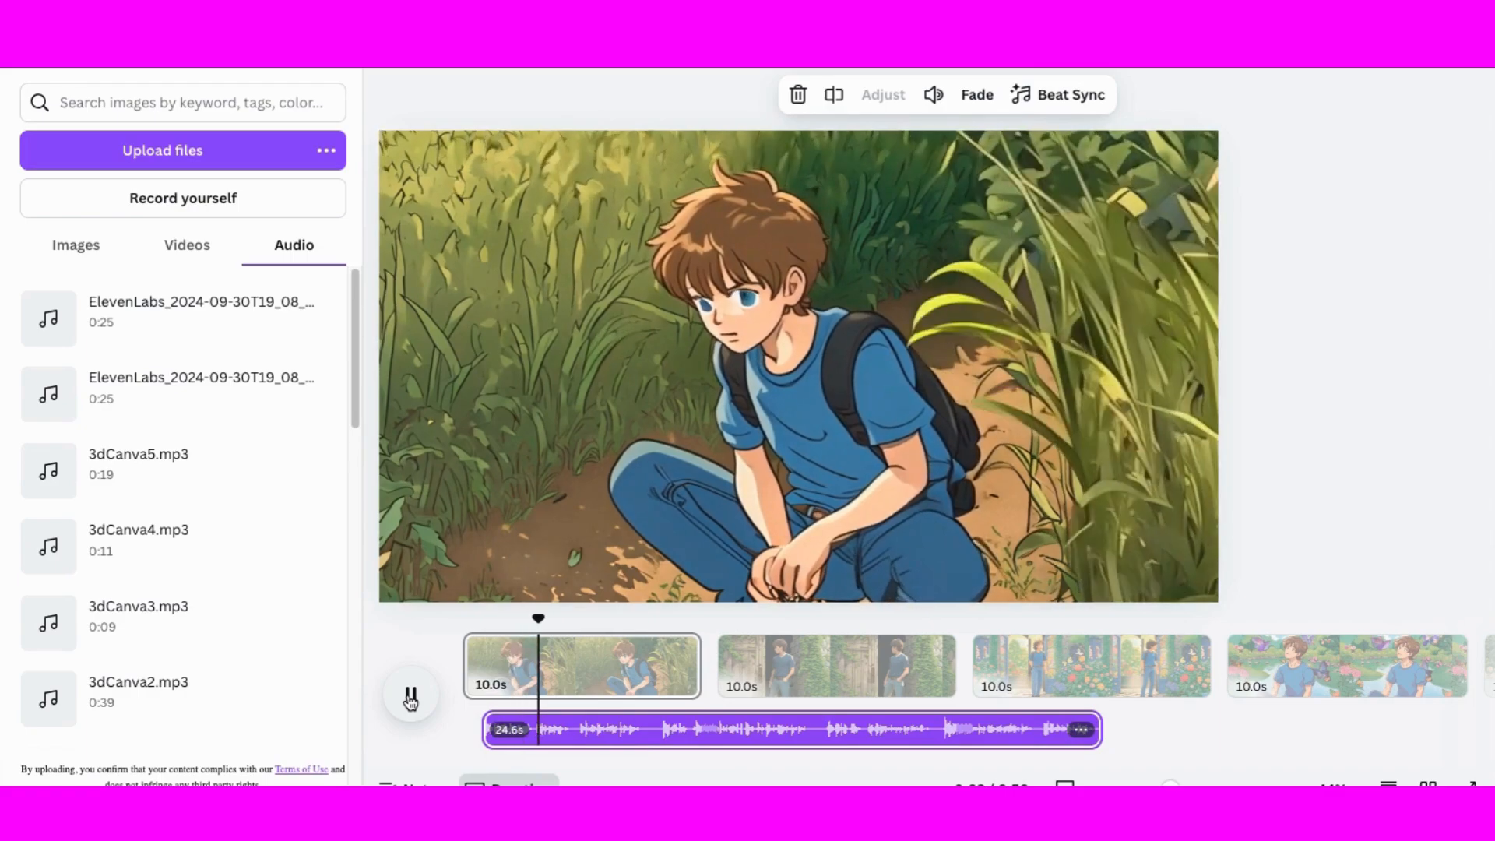
{"action": "left_click", "coordinate": [410, 698]}
- Try to split the narration track at the playhead on the first page
{"action": "right_click", "coordinate": [578, 737]}
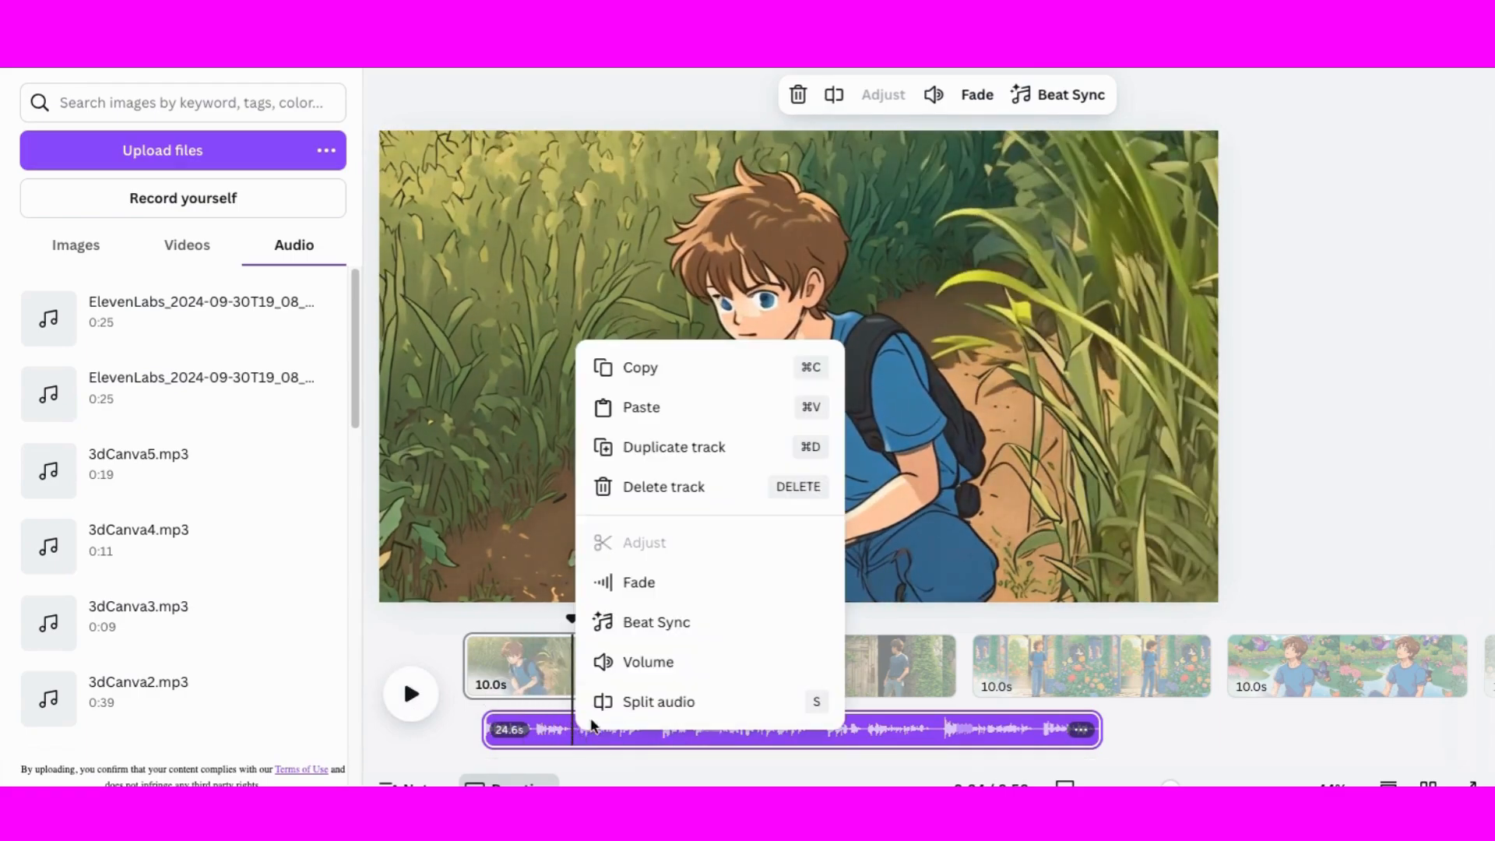
{"action": "left_click", "coordinate": [646, 701]}
{"action": "left_click", "coordinate": [337, 93]}
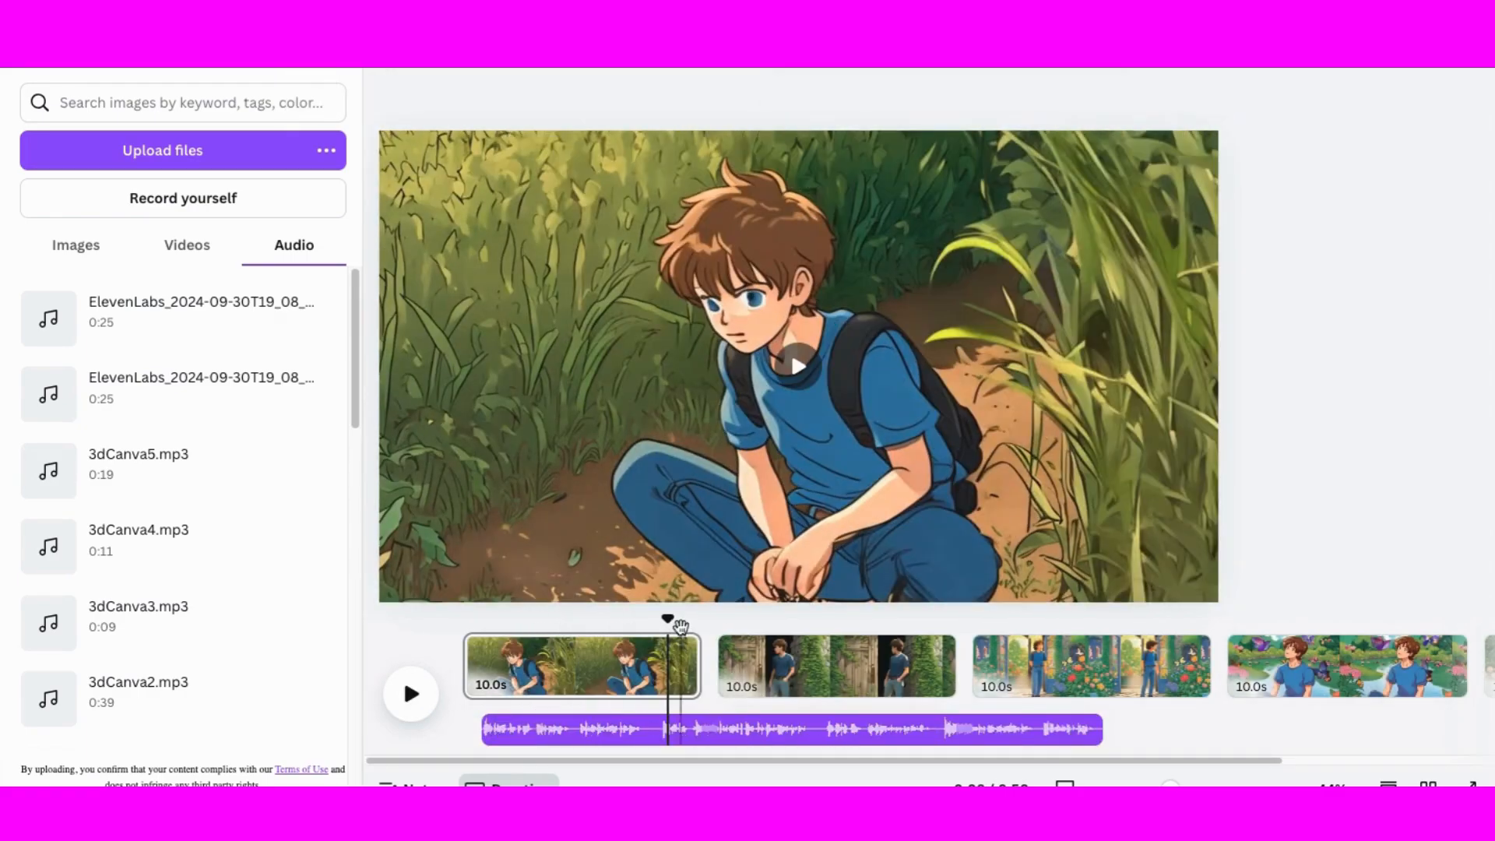
- Split the narration where the first page's line ends and shorten that page to fit, moving the remaining audio to the second page's start
{"action": "left_click_drag", "start_coordinate": [680, 625], "coordinate": [538, 626]}
{"action": "left_click", "coordinate": [406, 699]}
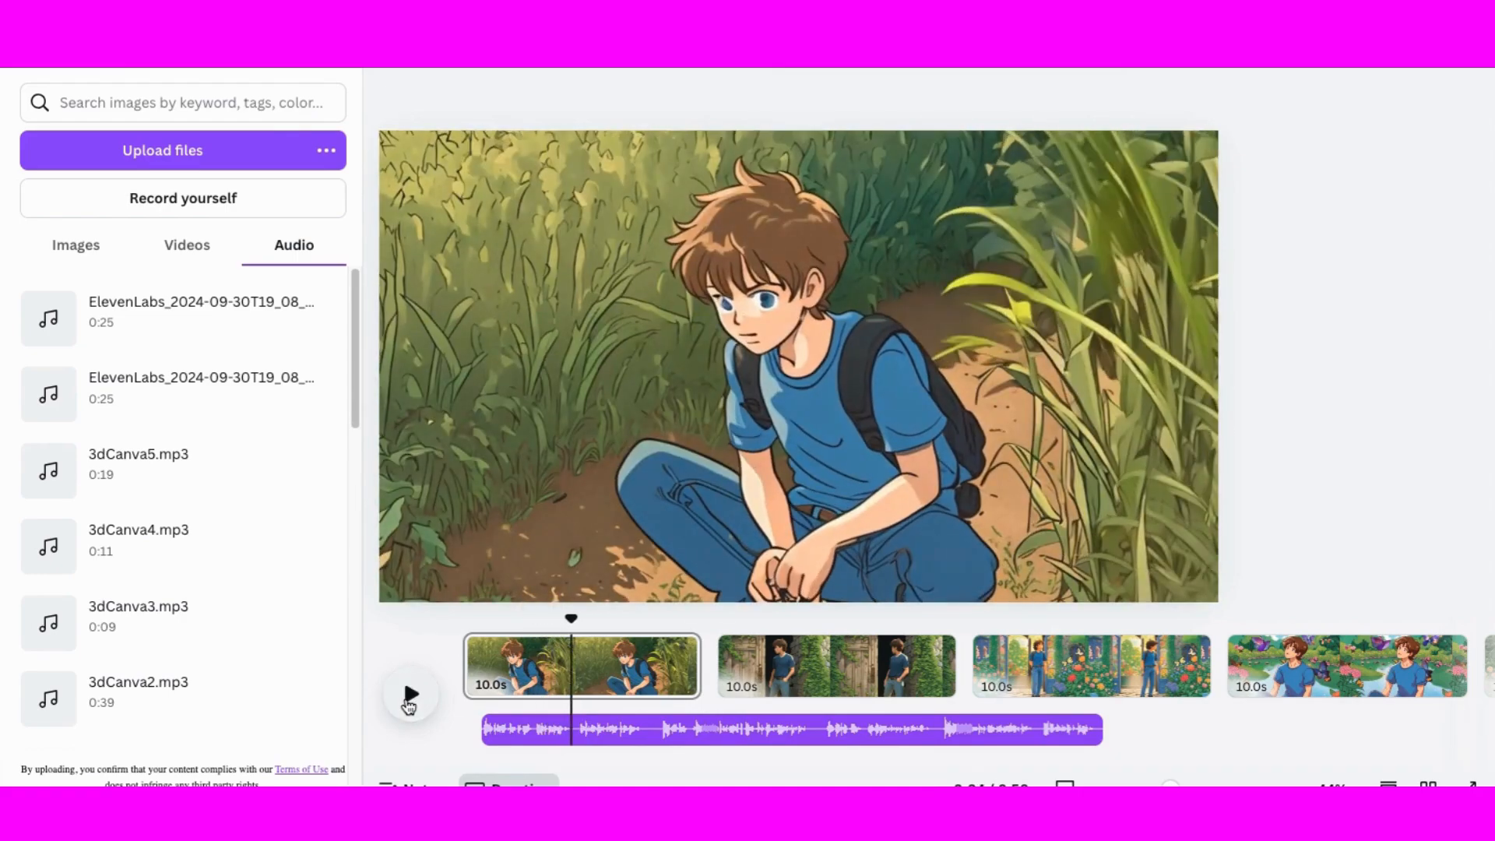
{"action": "scroll", "coordinate": [566, 662], "scroll_direction": "up", "scroll_amount": 5}
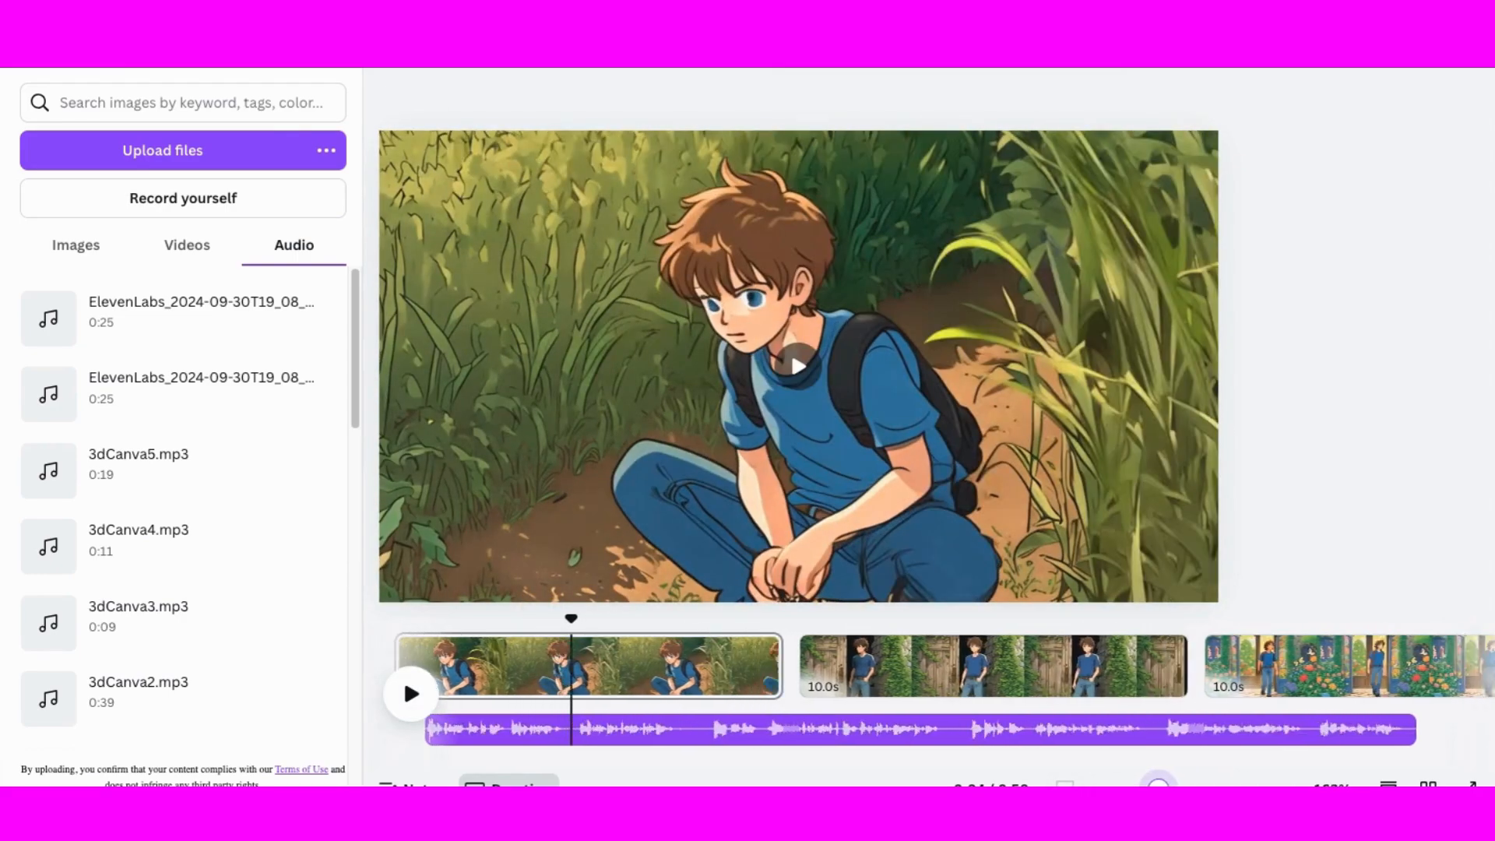
{"action": "left_click_drag", "start_coordinate": [570, 616], "coordinate": [578, 617]}
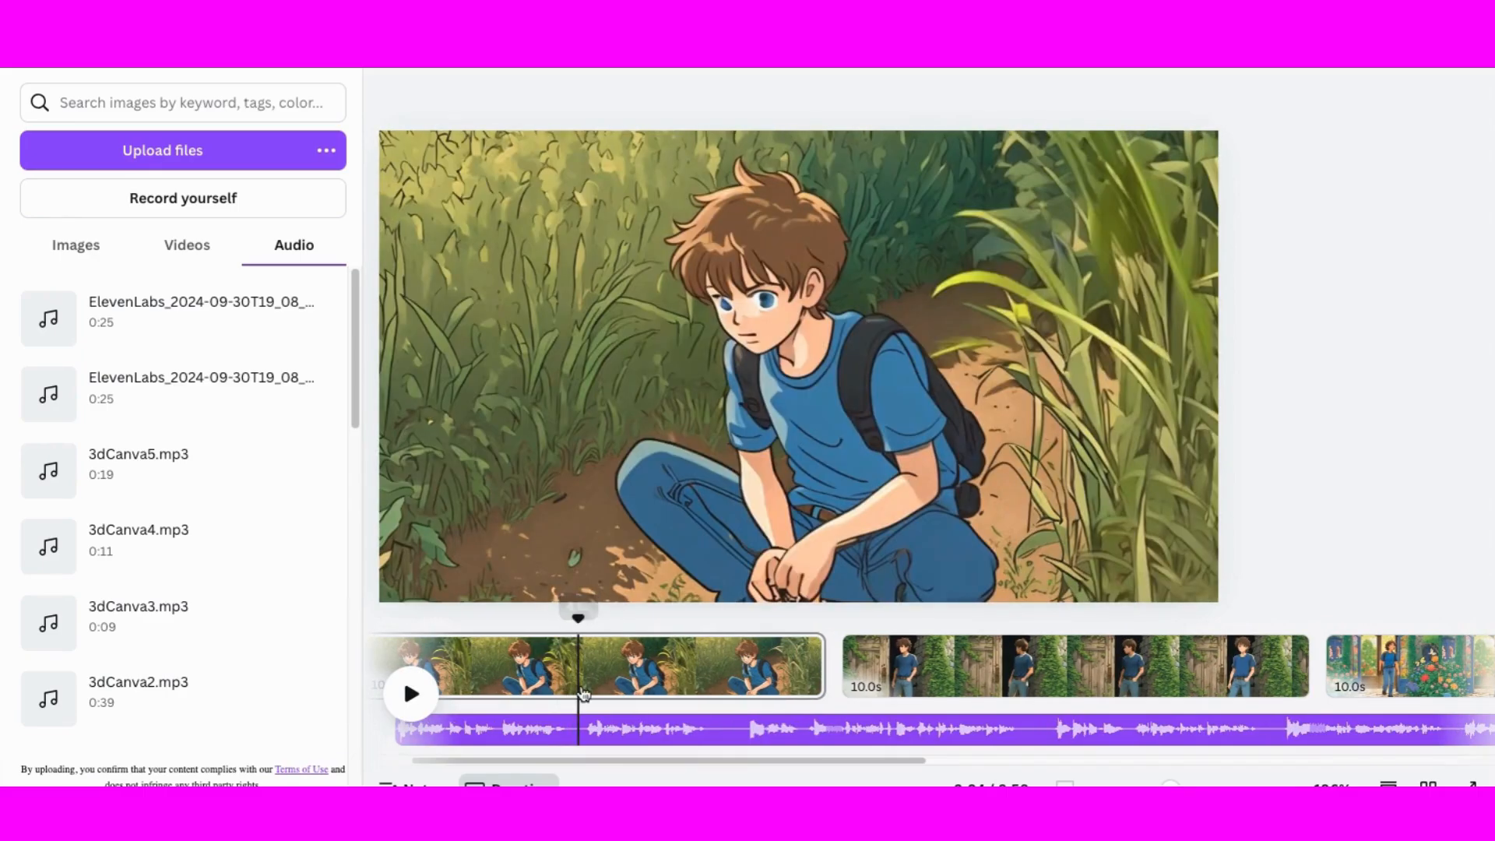
{"action": "left_click", "coordinate": [580, 732]}
{"action": "key", "text": "s"}
{"action": "left_click_drag", "start_coordinate": [580, 732], "coordinate": [841, 710]}
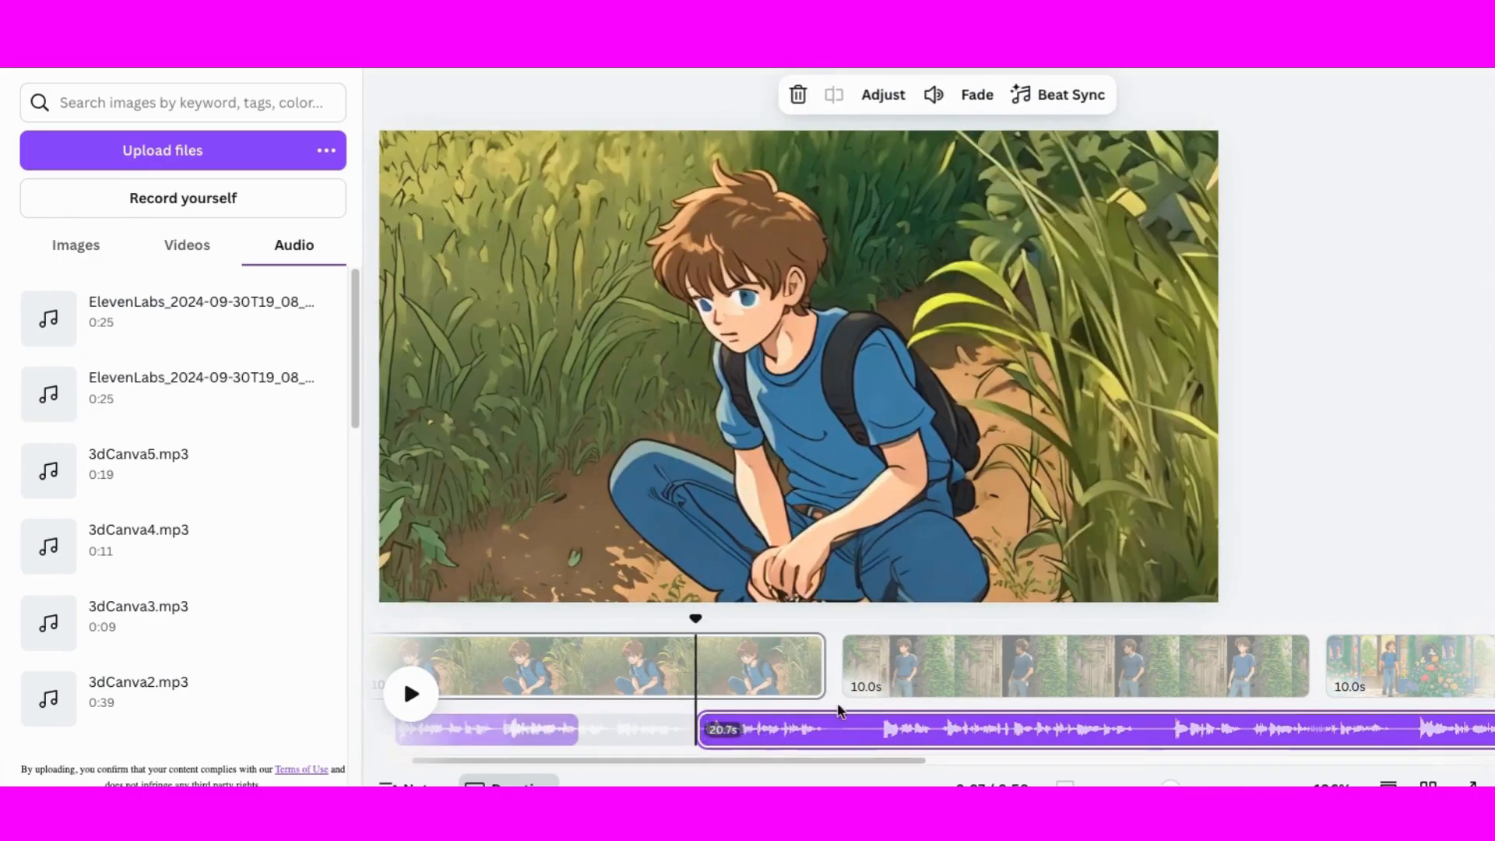
{"action": "left_click_drag", "start_coordinate": [810, 659], "coordinate": [637, 658]}
{"action": "left_click_drag", "start_coordinate": [767, 729], "coordinate": [736, 726]}
- Split the narration after the second page's line and shorten that page to 4.9 seconds, with the remaining audio starting on the third page
{"action": "left_click", "coordinate": [411, 694]}
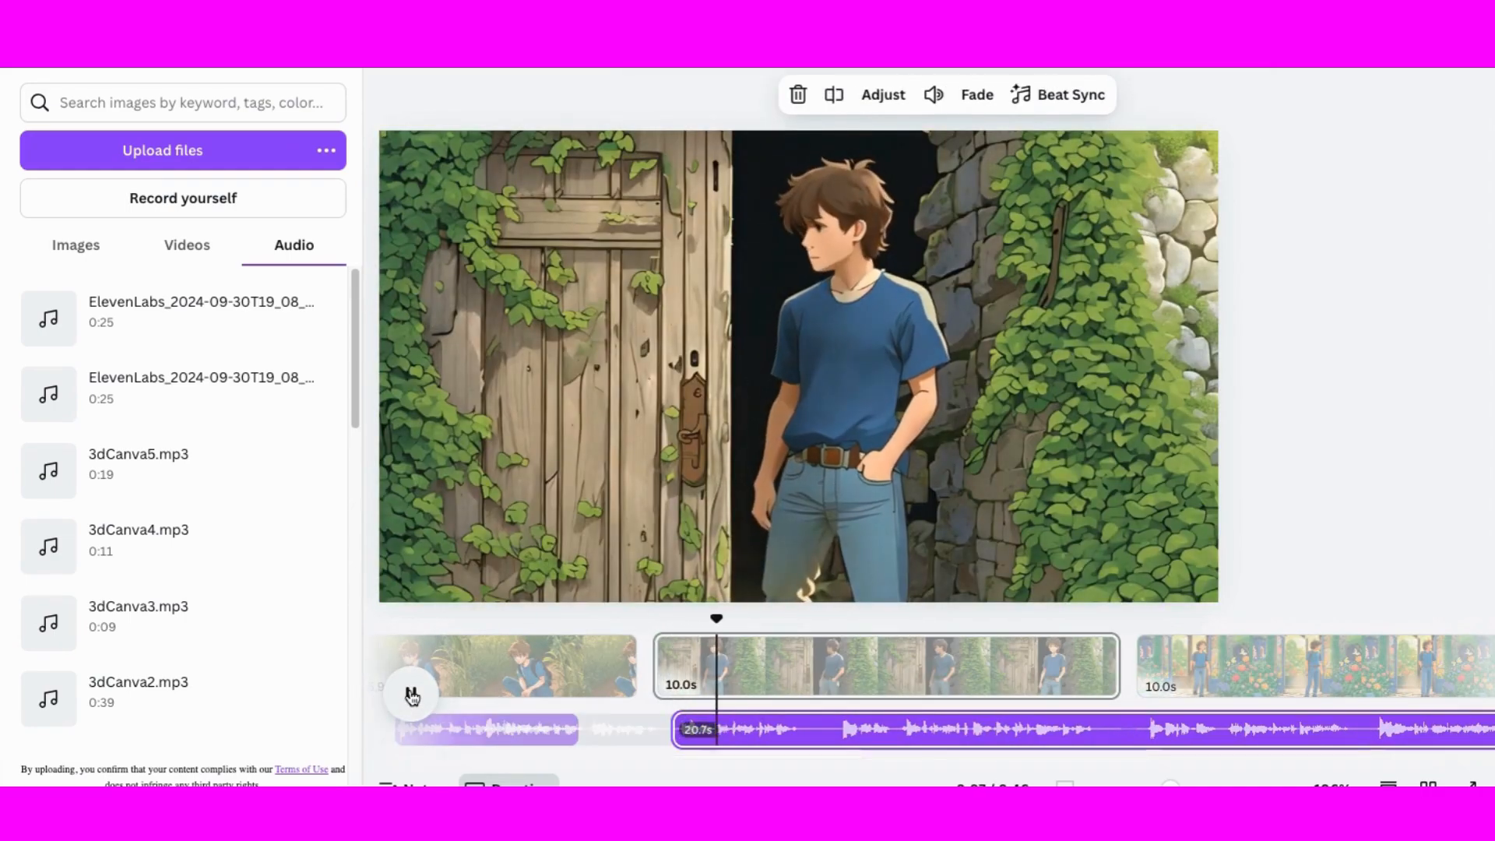
{"action": "right_click", "coordinate": [829, 736]}
{"action": "left_click", "coordinate": [893, 701]}
{"action": "left_click_drag", "start_coordinate": [896, 729], "coordinate": [1036, 730]}
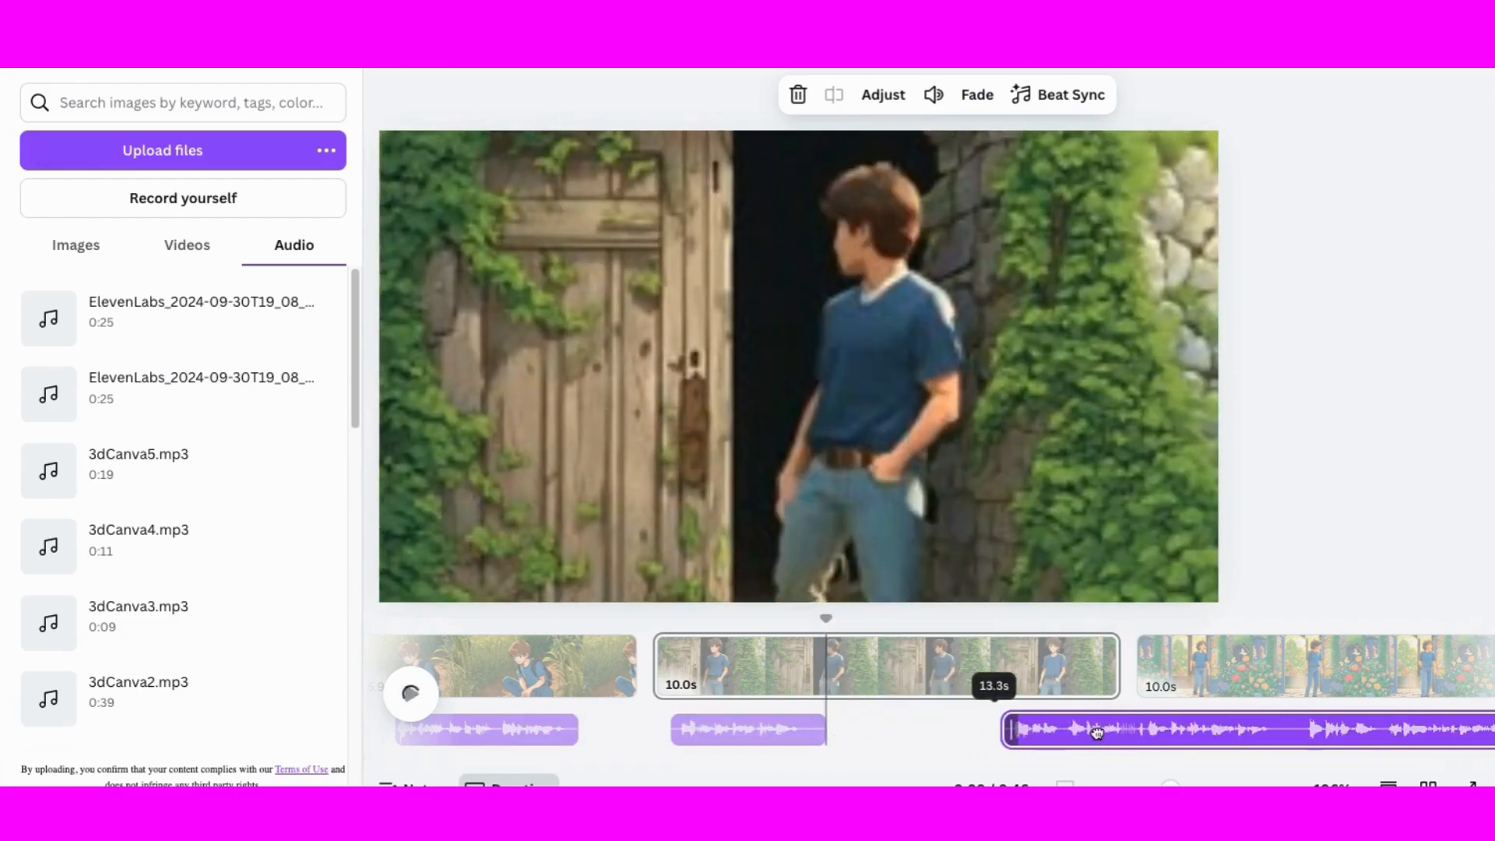
{"action": "left_click_drag", "start_coordinate": [1119, 666], "coordinate": [870, 674]}
{"action": "left_click_drag", "start_coordinate": [1119, 741], "coordinate": [997, 735]}
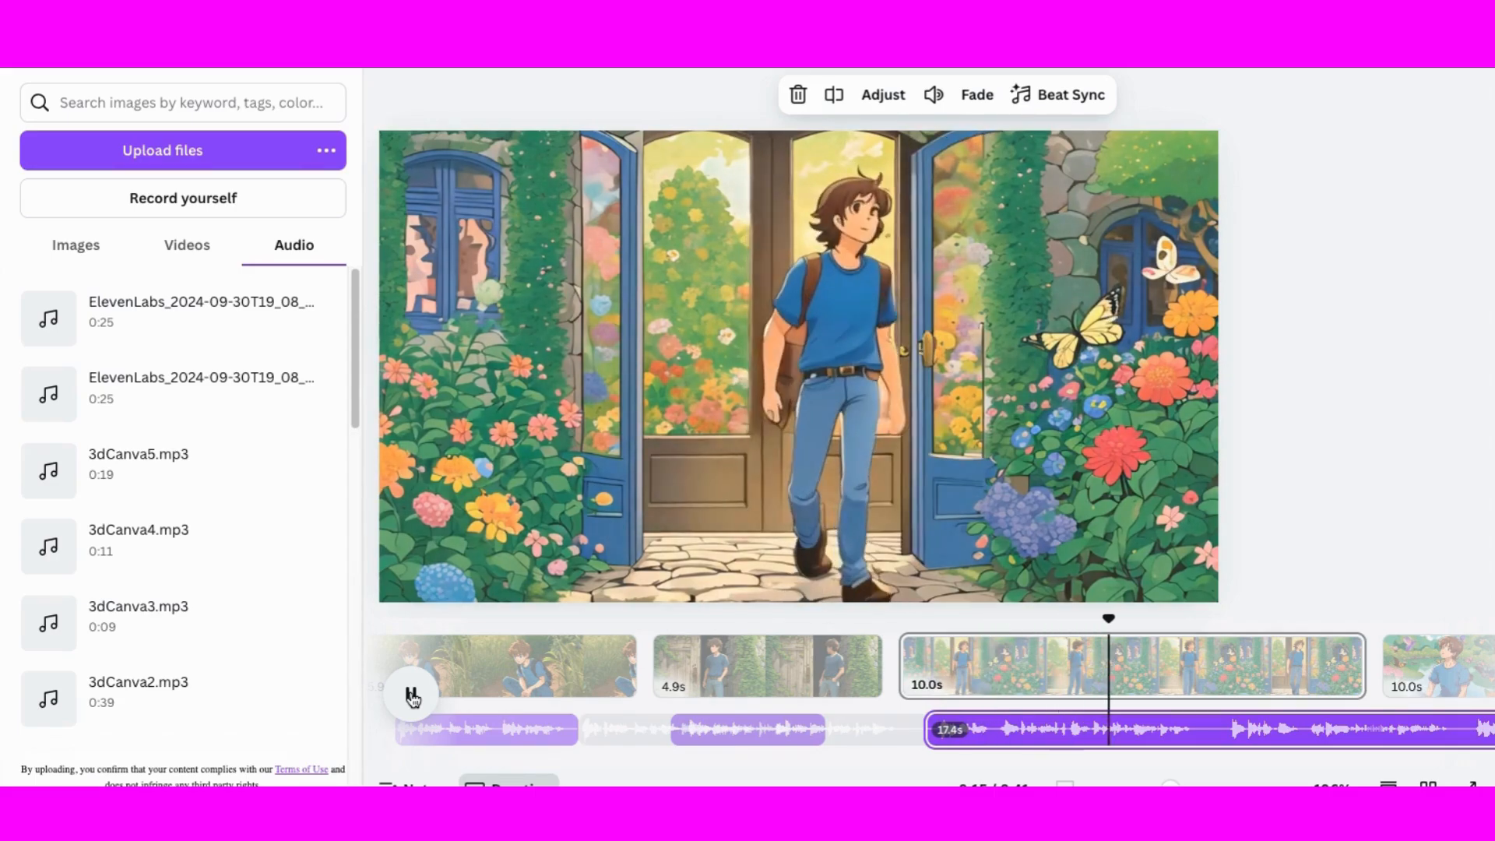
- Split the narration after the third page's line and shorten that page to 7.3 seconds, with the remaining audio starting on the fourth page
{"action": "right_click", "coordinate": [1218, 736]}
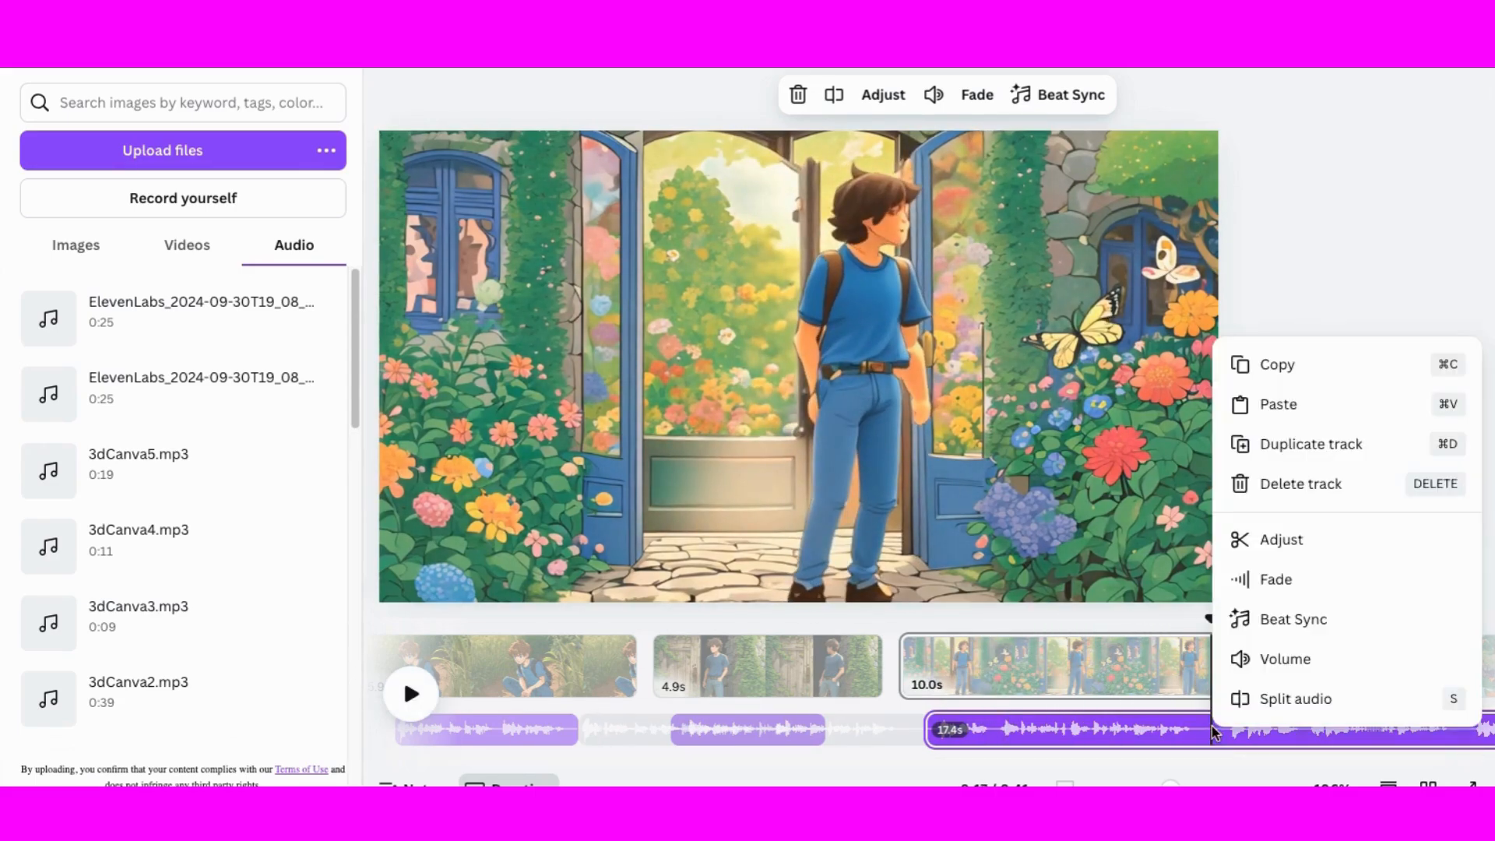
{"action": "left_click", "coordinate": [1277, 698]}
{"action": "scroll", "coordinate": [596, 760], "scroll_direction": "right", "scroll_amount": 1}
{"action": "left_click_drag", "start_coordinate": [595, 761], "coordinate": [837, 762]}
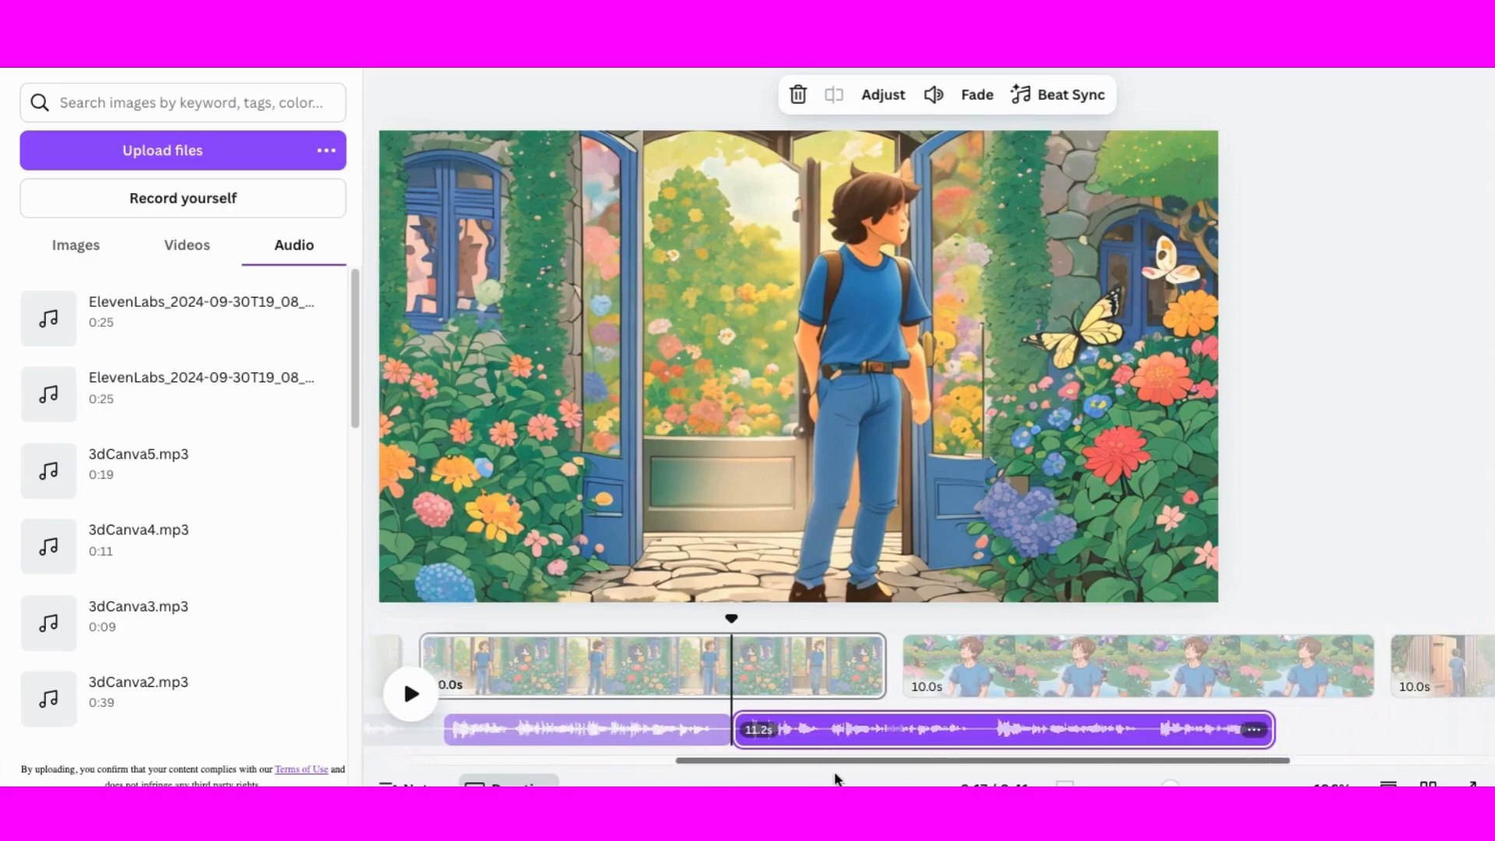
{"action": "left_click_drag", "start_coordinate": [883, 674], "coordinate": [759, 674]}
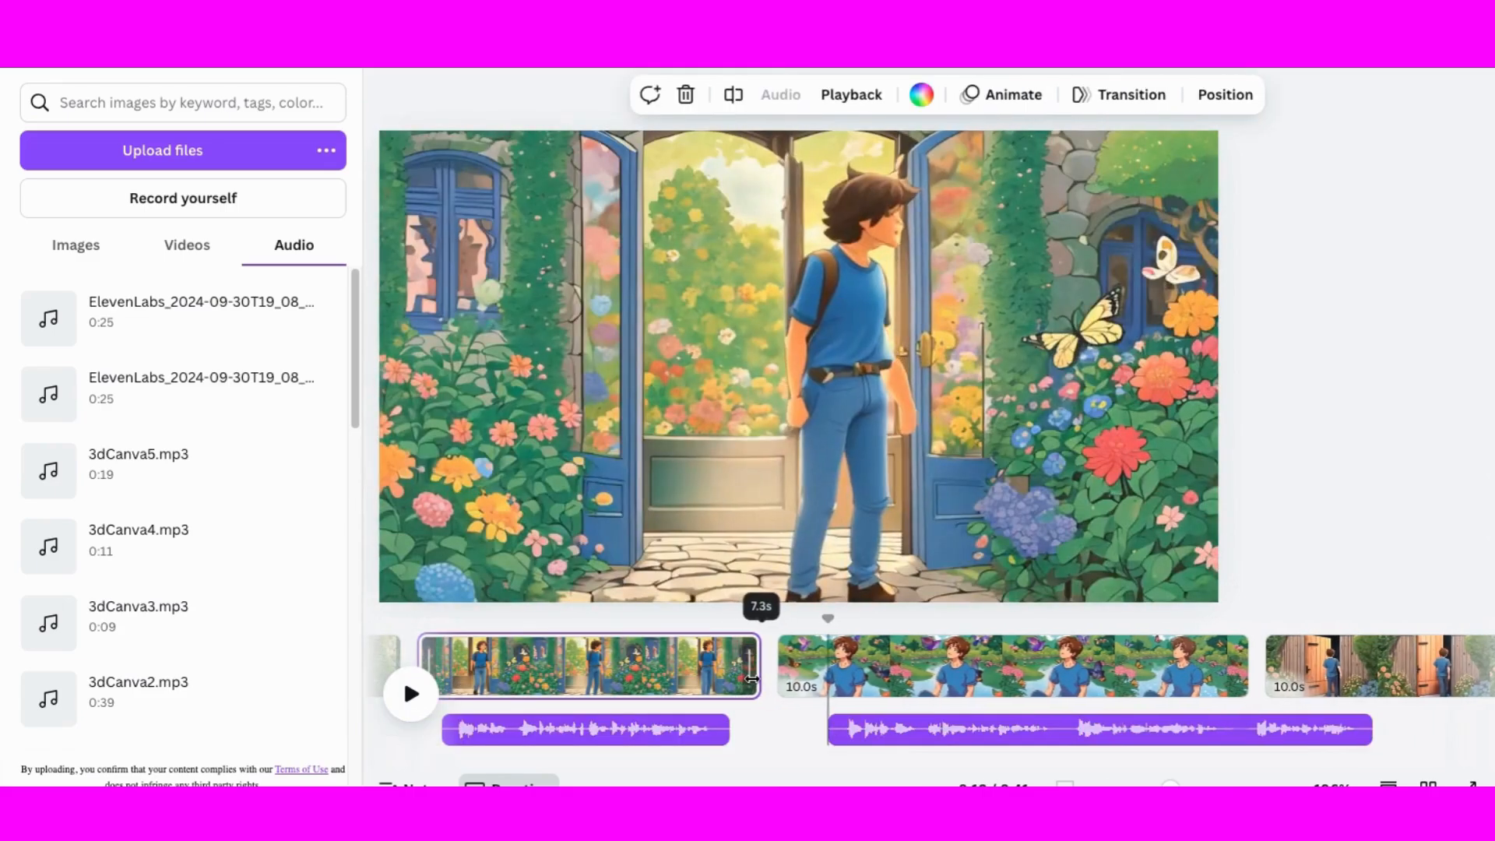
{"action": "left_click", "coordinate": [841, 729]}
- Split the narration after the fourth page's line and shorten that page to 6.1 seconds, with the last clip starting on the fifth page
{"action": "left_click", "coordinate": [413, 695]}
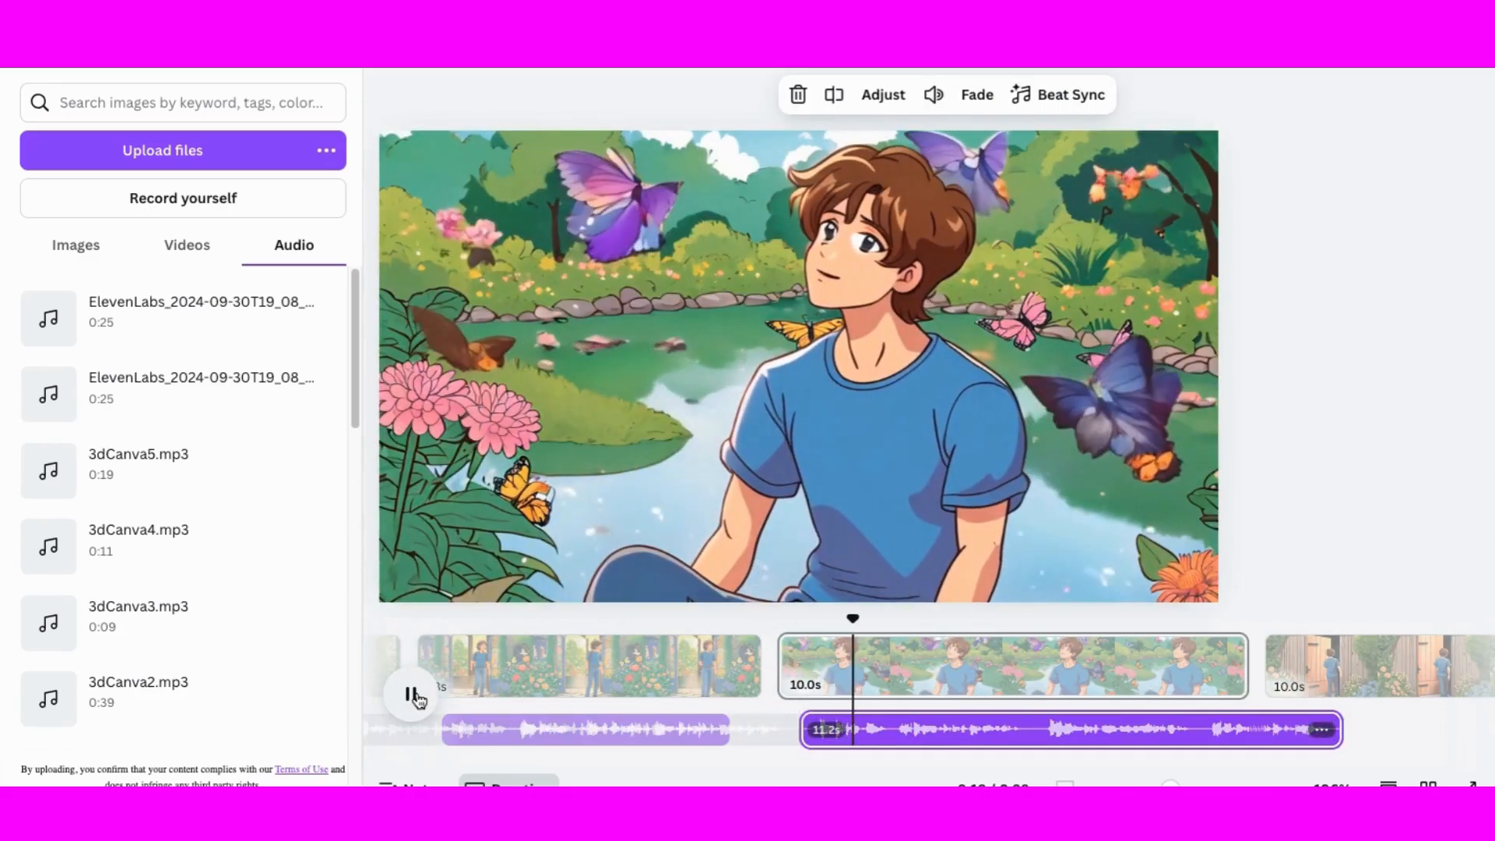
{"action": "left_click", "coordinate": [413, 695]}
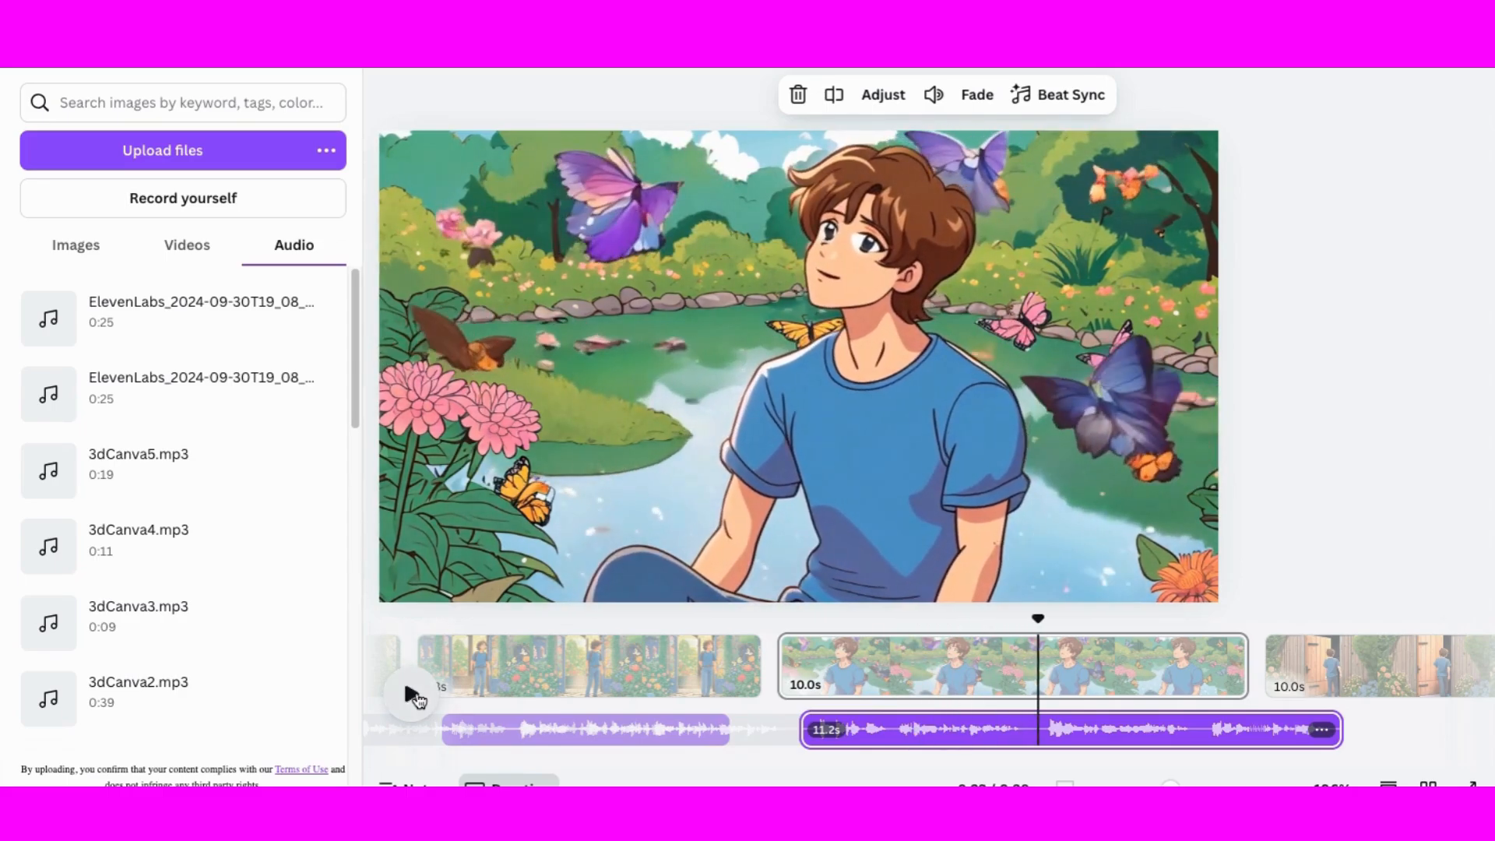
{"action": "right_click", "coordinate": [1040, 737]}
{"action": "left_click", "coordinate": [1094, 702]}
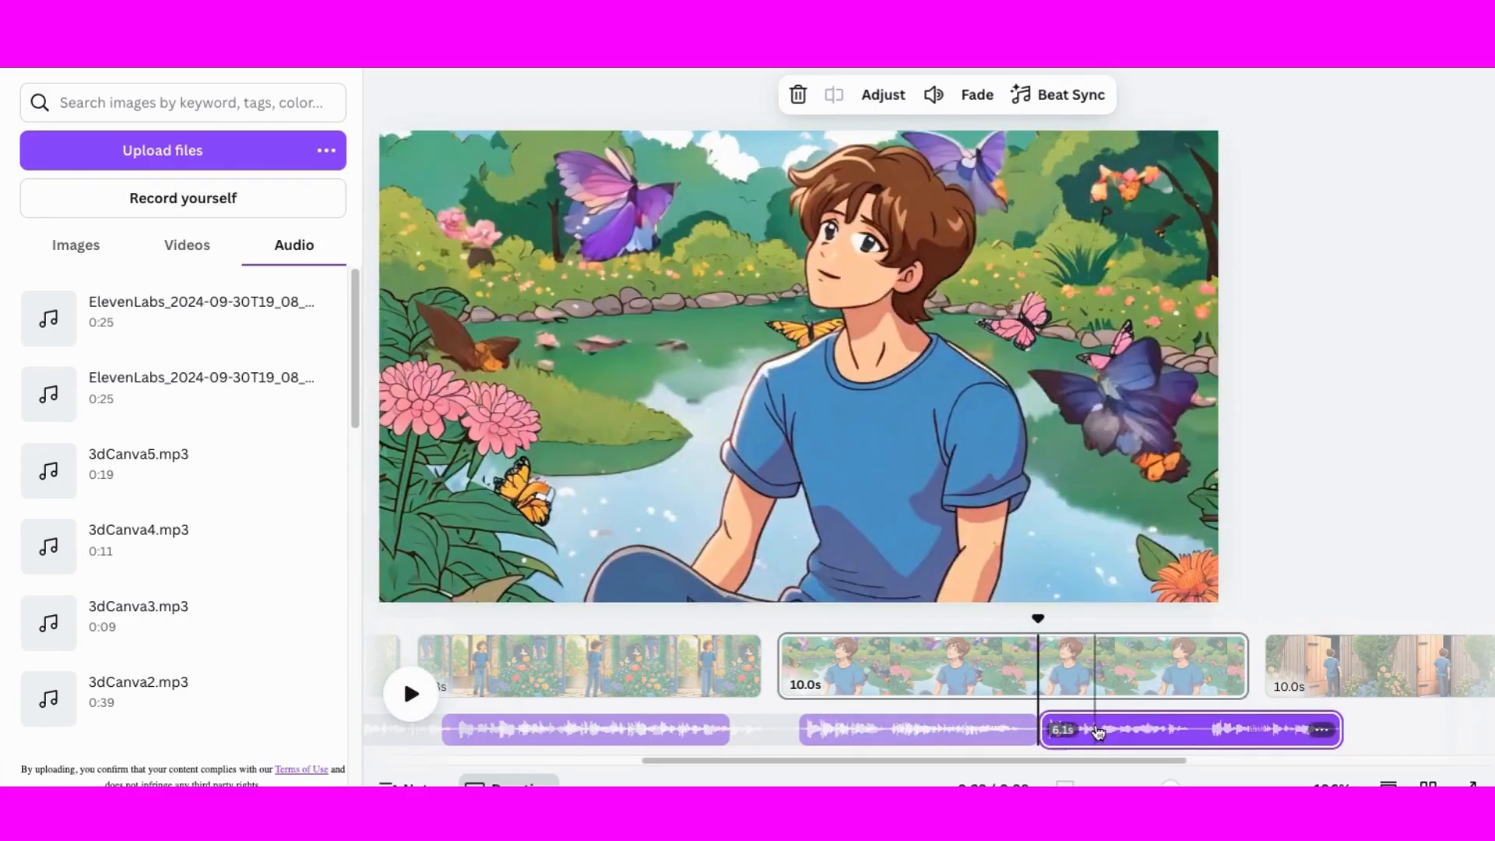
{"action": "left_click_drag", "start_coordinate": [1061, 729], "coordinate": [1178, 729]}
{"action": "left_click_drag", "start_coordinate": [1245, 666], "coordinate": [1049, 670]}
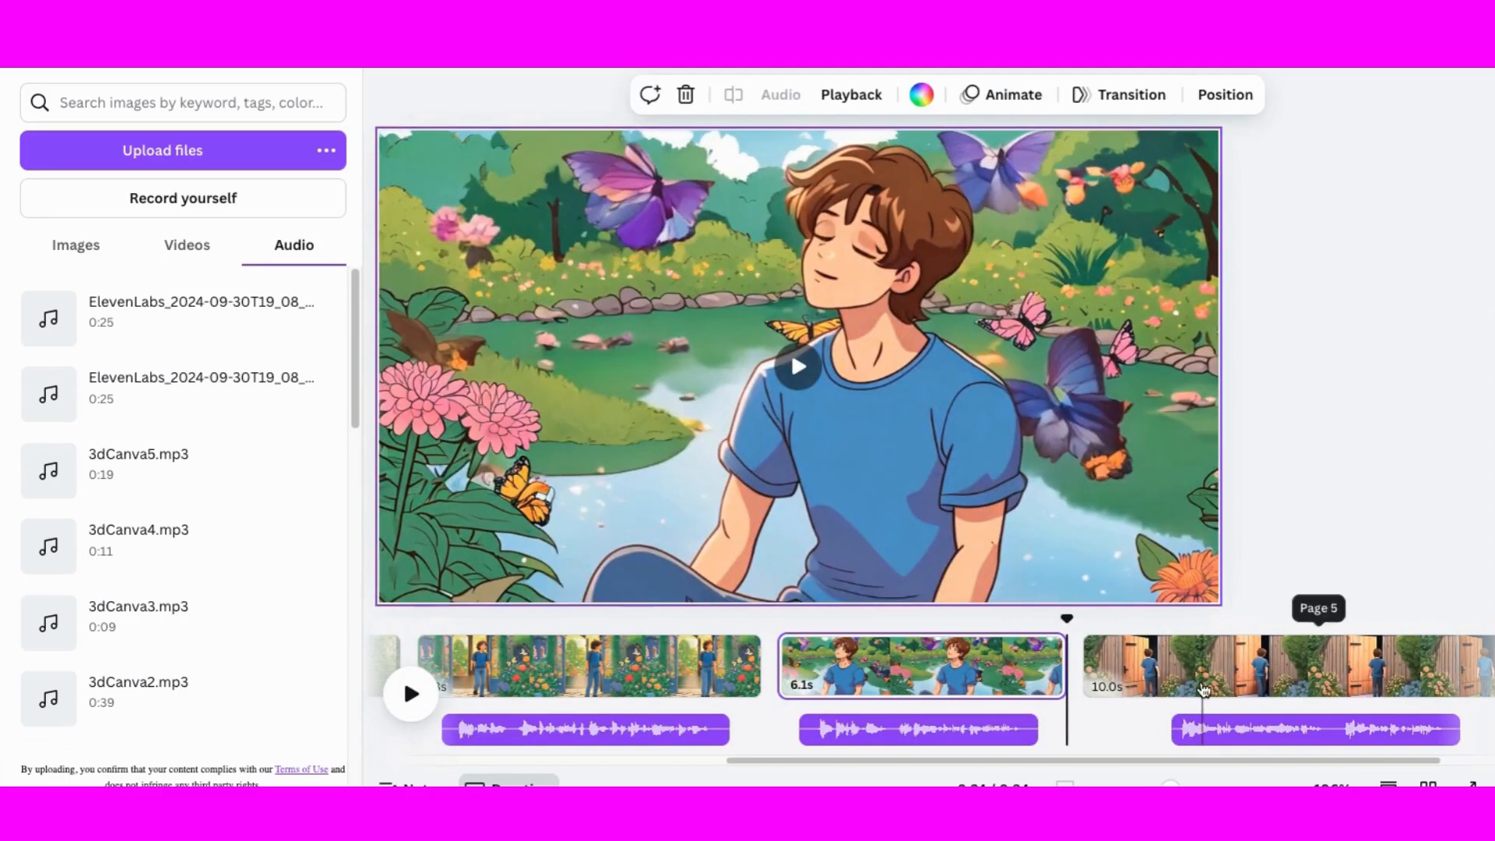
{"action": "left_click_drag", "start_coordinate": [1246, 729], "coordinate": [1180, 729]}
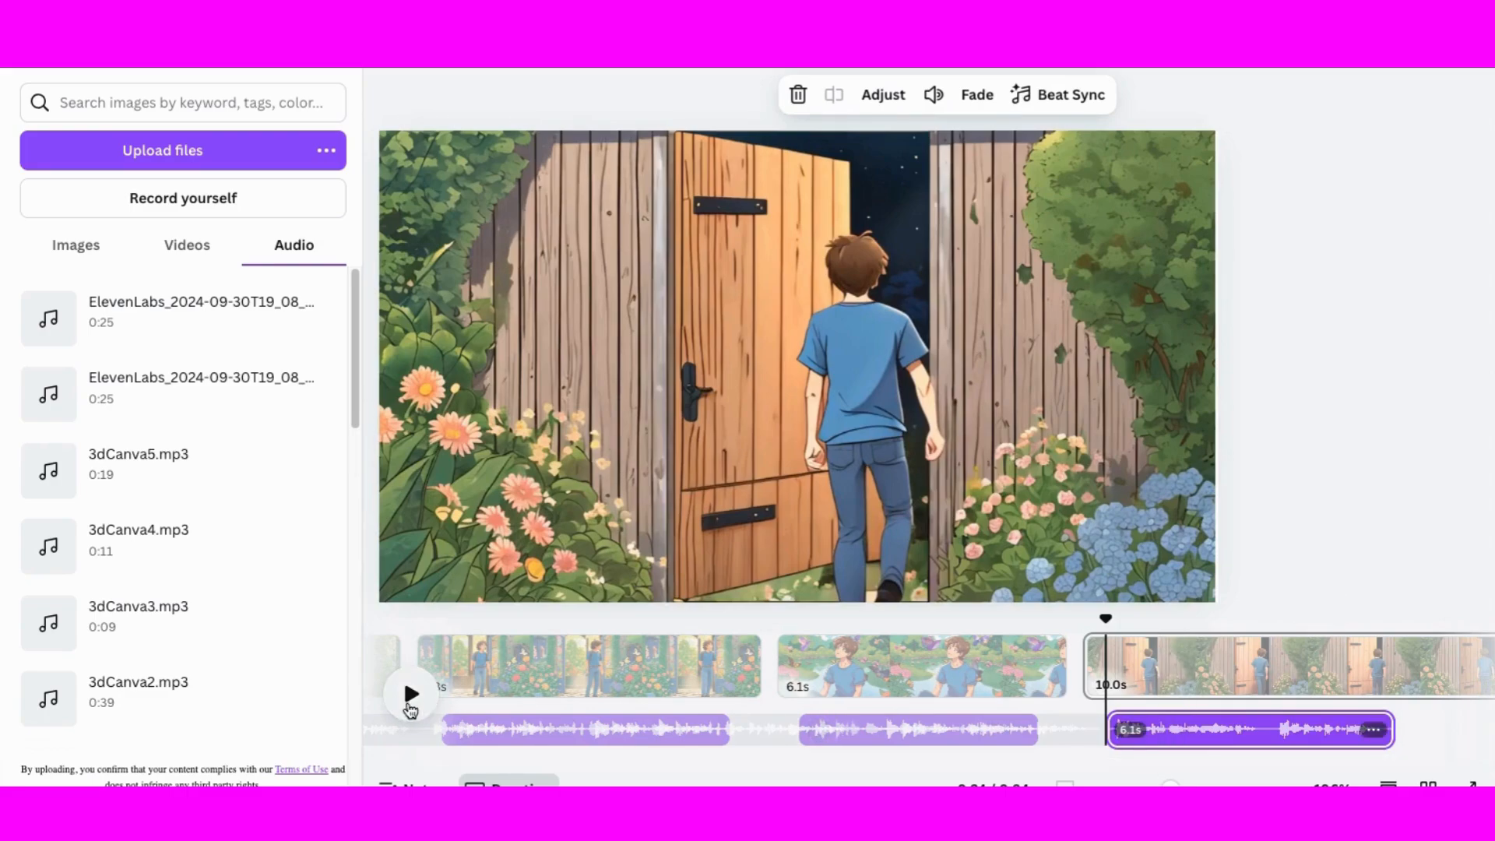
- Play the fifth page's narration and shorten that page to 7.4 seconds
{"action": "left_click", "coordinate": [410, 707]}
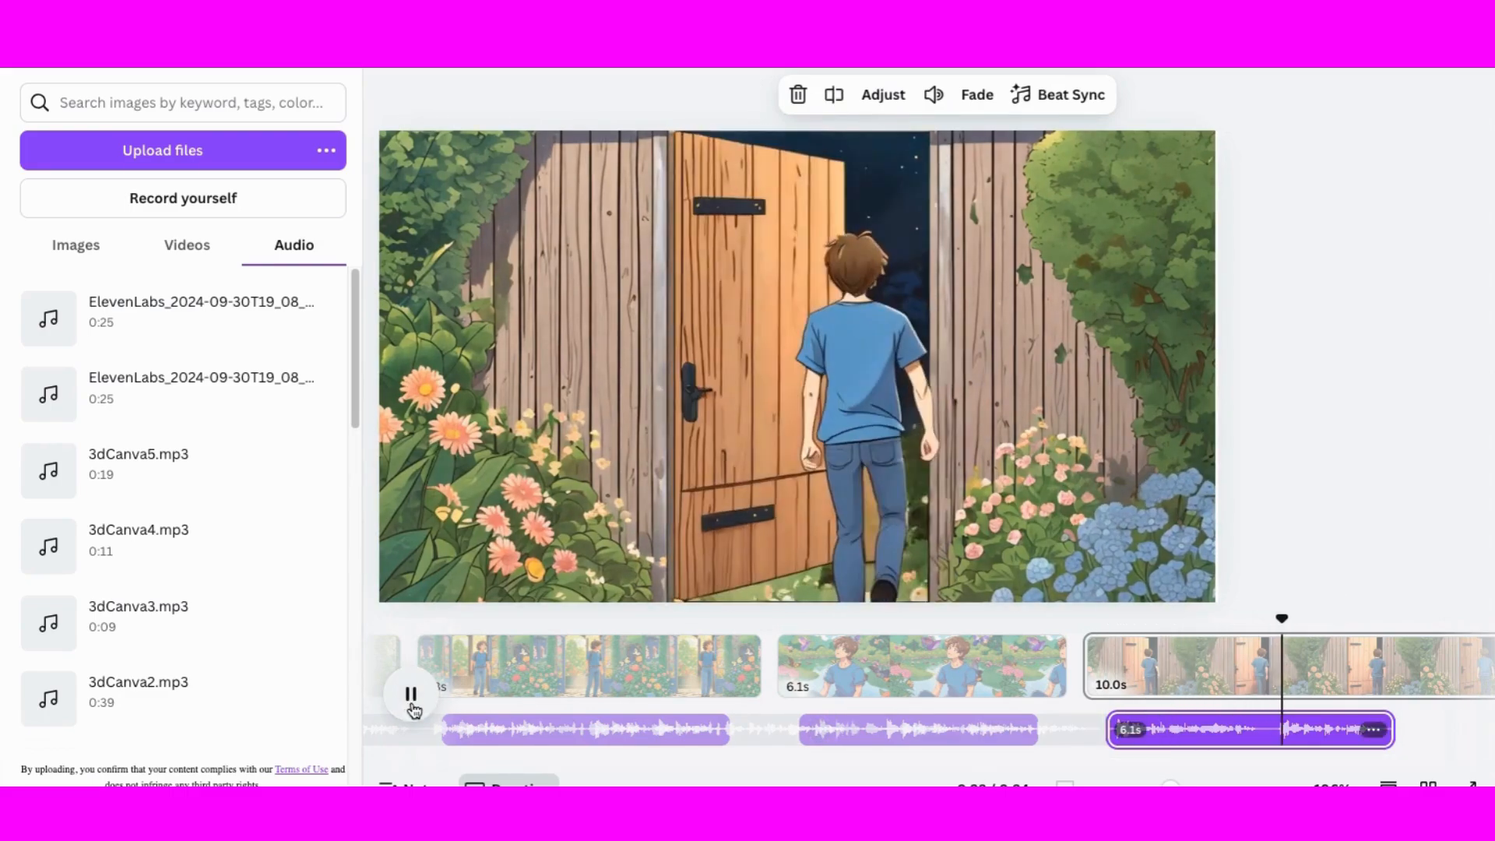
{"action": "scroll", "coordinate": [872, 774], "scroll_direction": "right", "scroll_amount": 3}
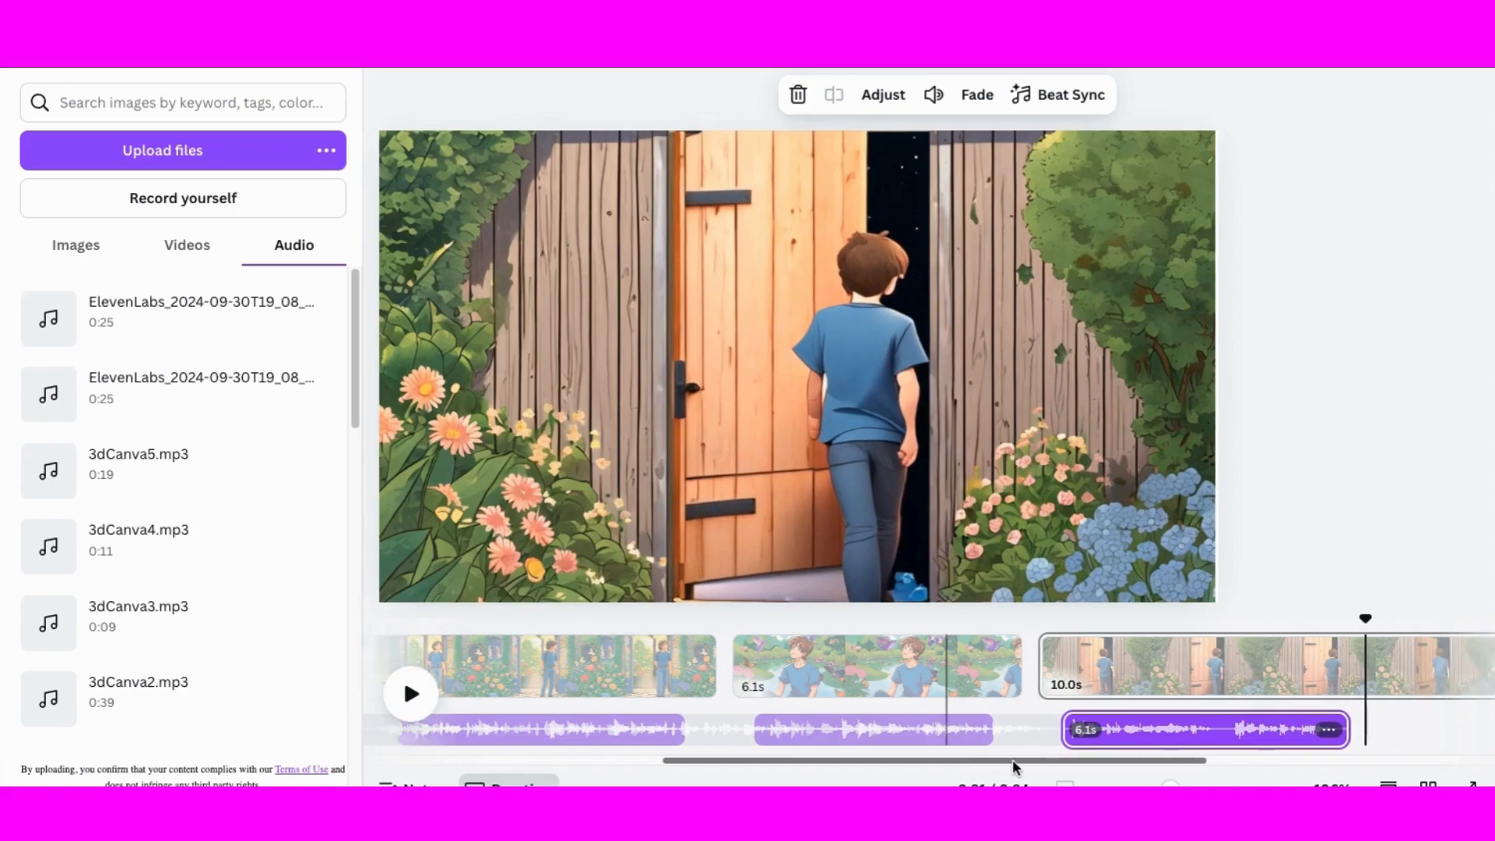
{"action": "left_click_drag", "start_coordinate": [1402, 670], "coordinate": [1283, 698]}
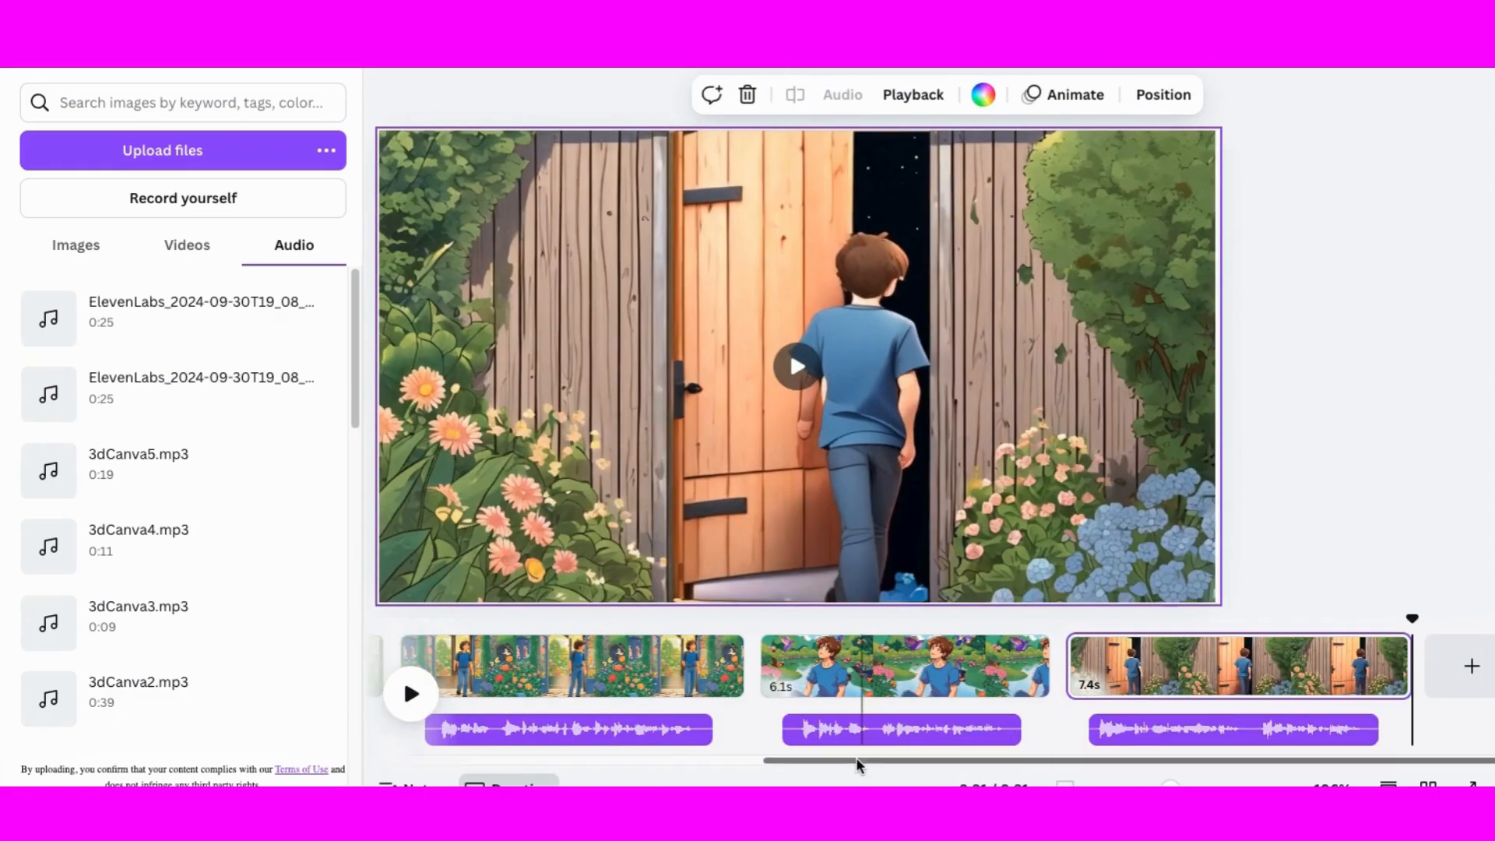
- Tighten the first page to 5.4 seconds and the second to 4.4 seconds, moving the second narration clip earlier to match
{"action": "left_click_drag", "start_coordinate": [864, 761], "coordinate": [511, 760]}
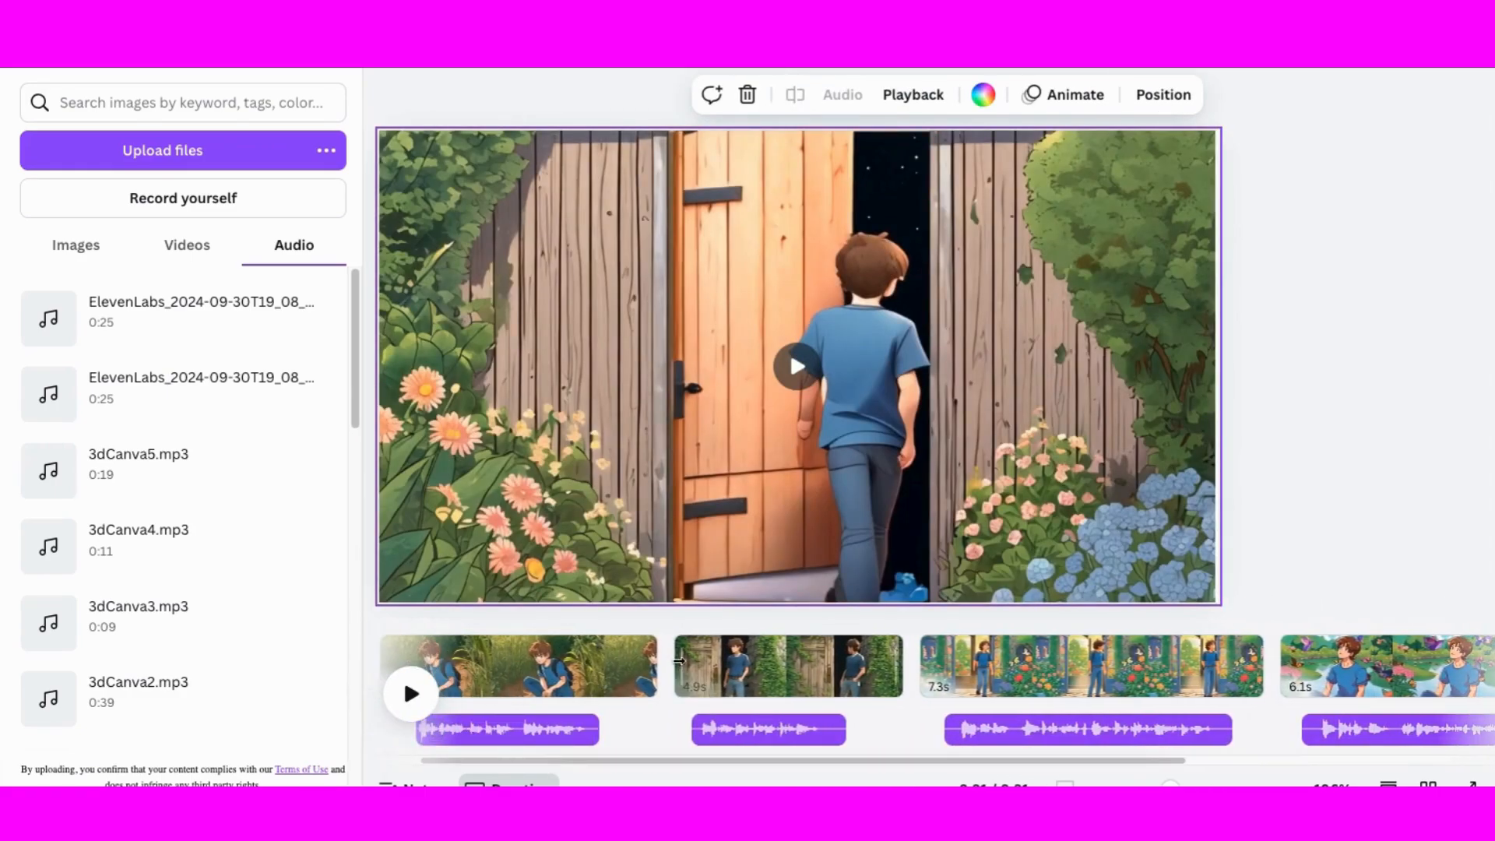
{"action": "left_click", "coordinate": [623, 665]}
{"action": "left_click", "coordinate": [826, 728]}
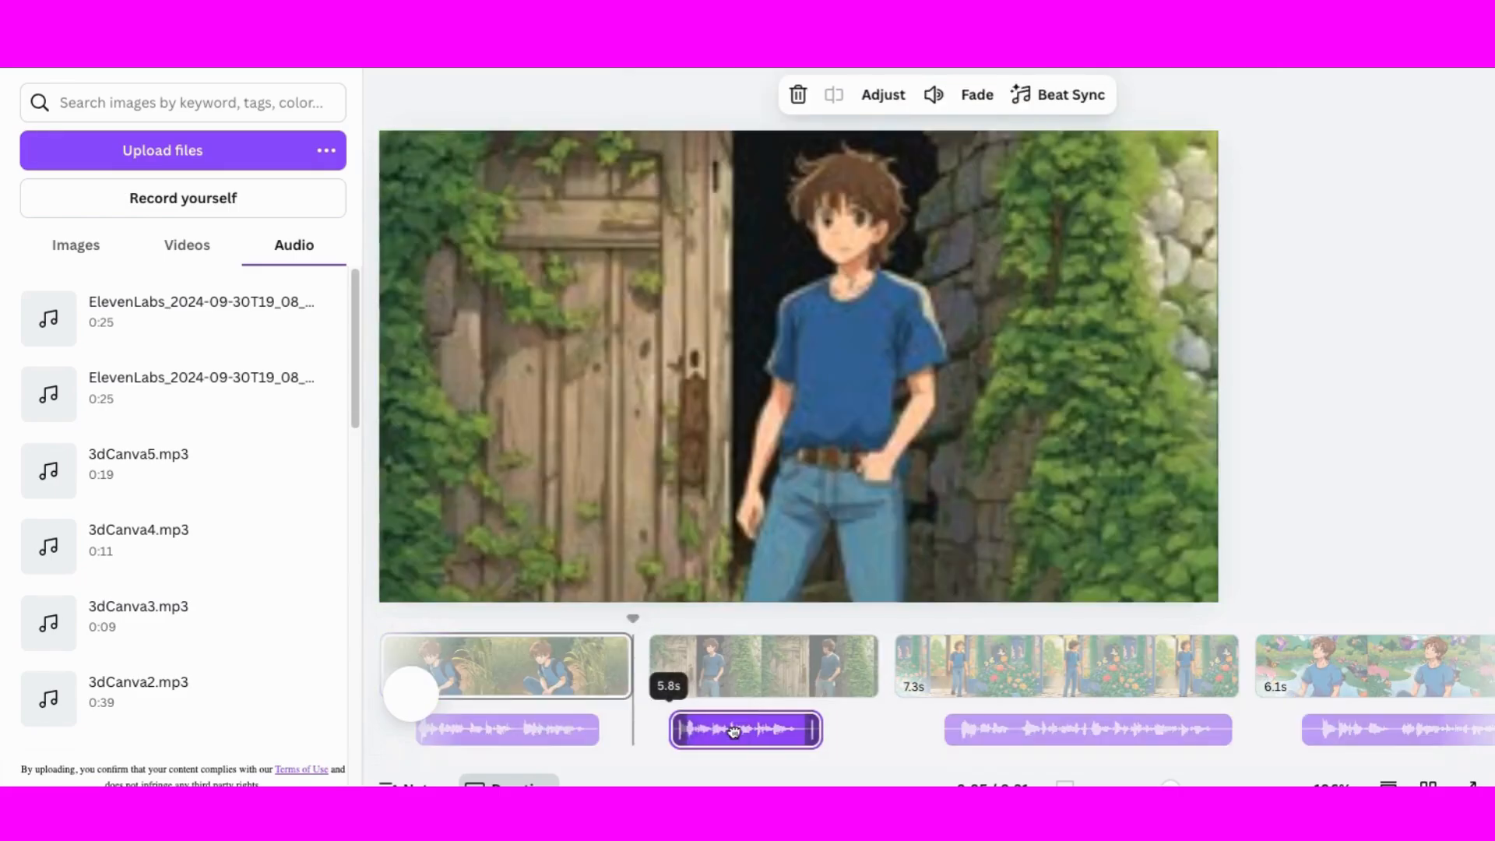
{"action": "left_click_drag", "start_coordinate": [877, 666], "coordinate": [856, 665]}
- Move the third narration clip earlier to its page's start and shorten the third page to 7.0 seconds
{"action": "left_click", "coordinate": [1008, 729]}
{"action": "left_click", "coordinate": [1196, 664]}
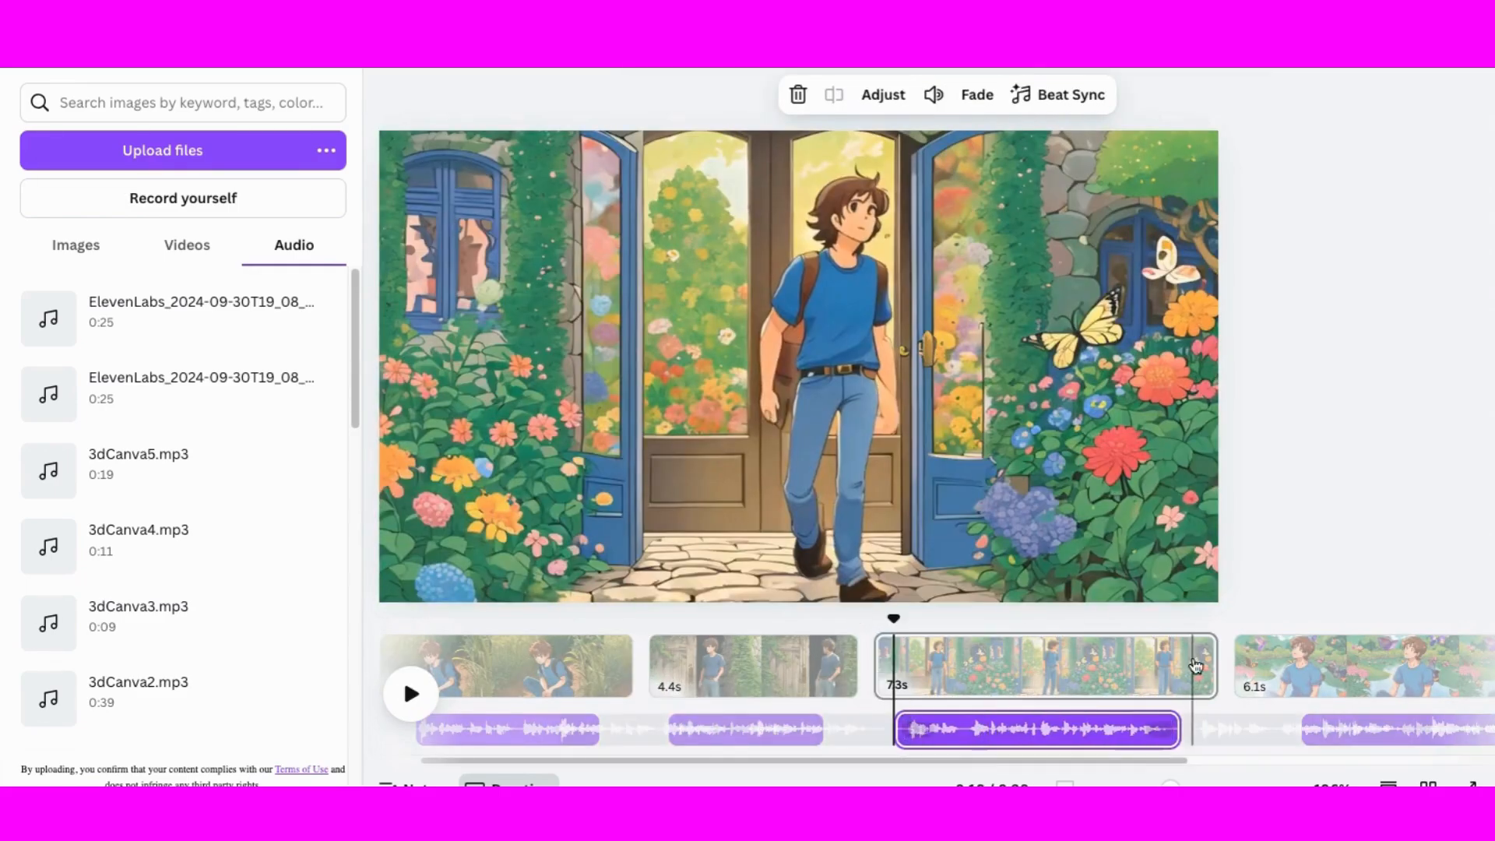
{"action": "left_click_drag", "start_coordinate": [1204, 670], "coordinate": [1191, 670]}
- Move the fourth and fifth narration clips earlier so each starts shortly after its own page begins
{"action": "scroll", "coordinate": [1129, 771], "scroll_direction": "right", "scroll_amount": 3}
{"action": "left_click", "coordinate": [1225, 727]}
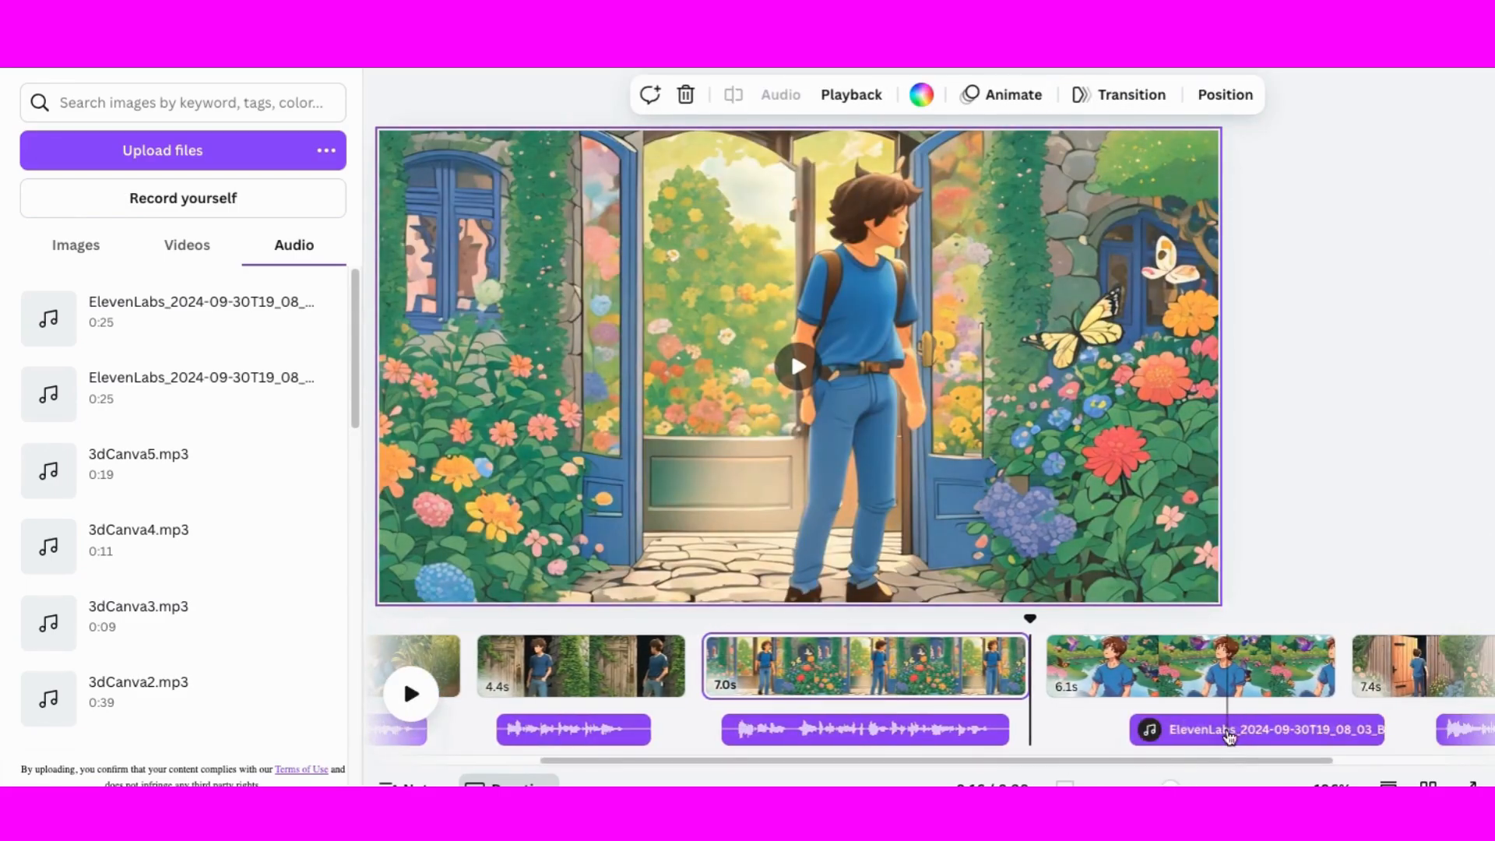
{"action": "scroll", "coordinate": [1064, 767], "scroll_direction": "right", "scroll_amount": 3}
{"action": "left_click", "coordinate": [1215, 730]}
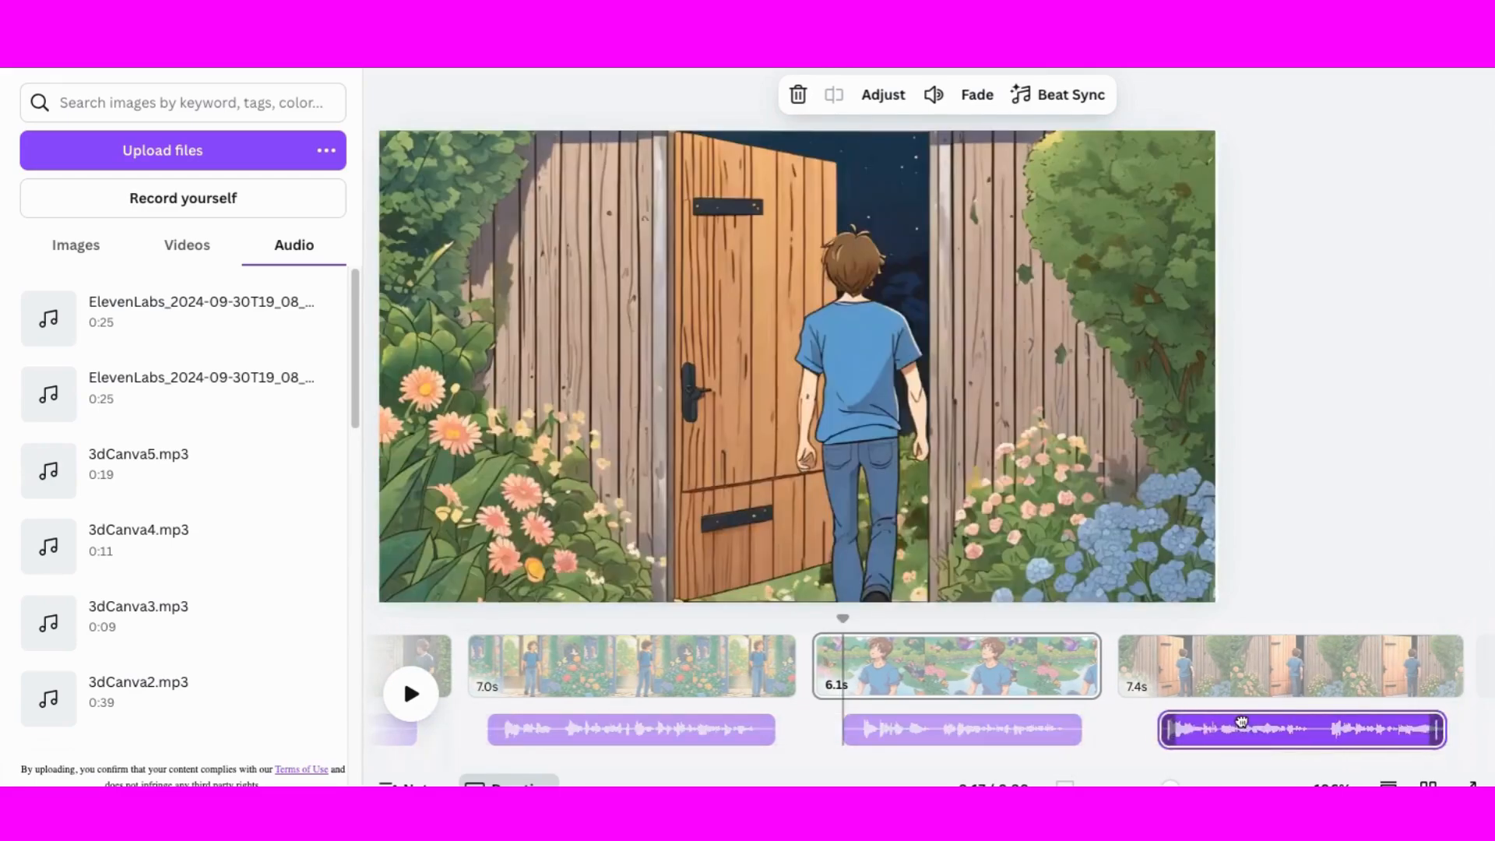
{"action": "left_click", "coordinate": [1461, 652]}
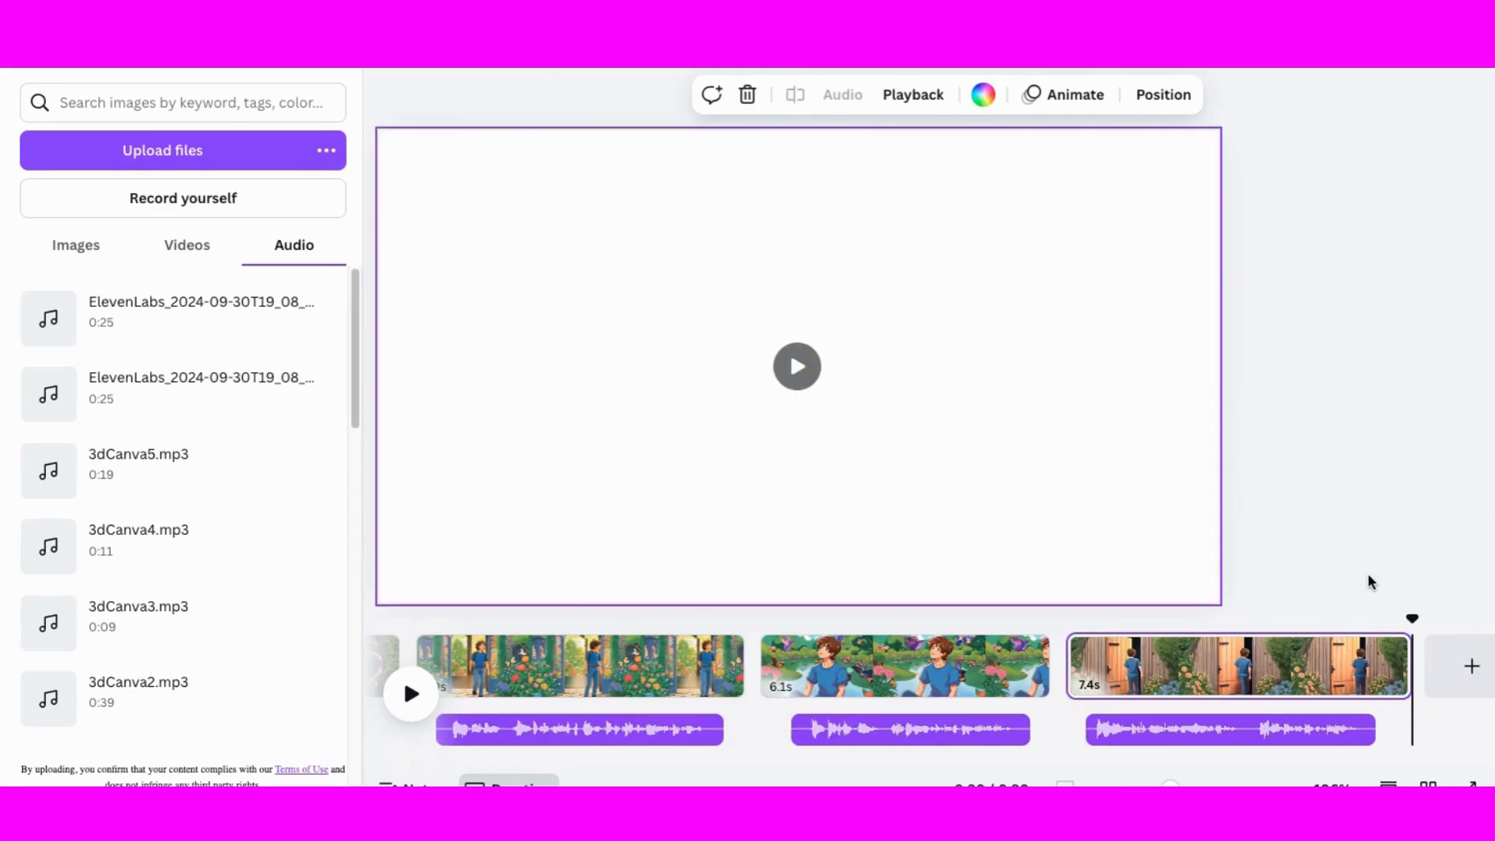
{"action": "left_click", "coordinate": [1275, 661]}
- Add a Dissolve transition between the first and second pages
{"action": "left_click_drag", "start_coordinate": [829, 763], "coordinate": [490, 775]}
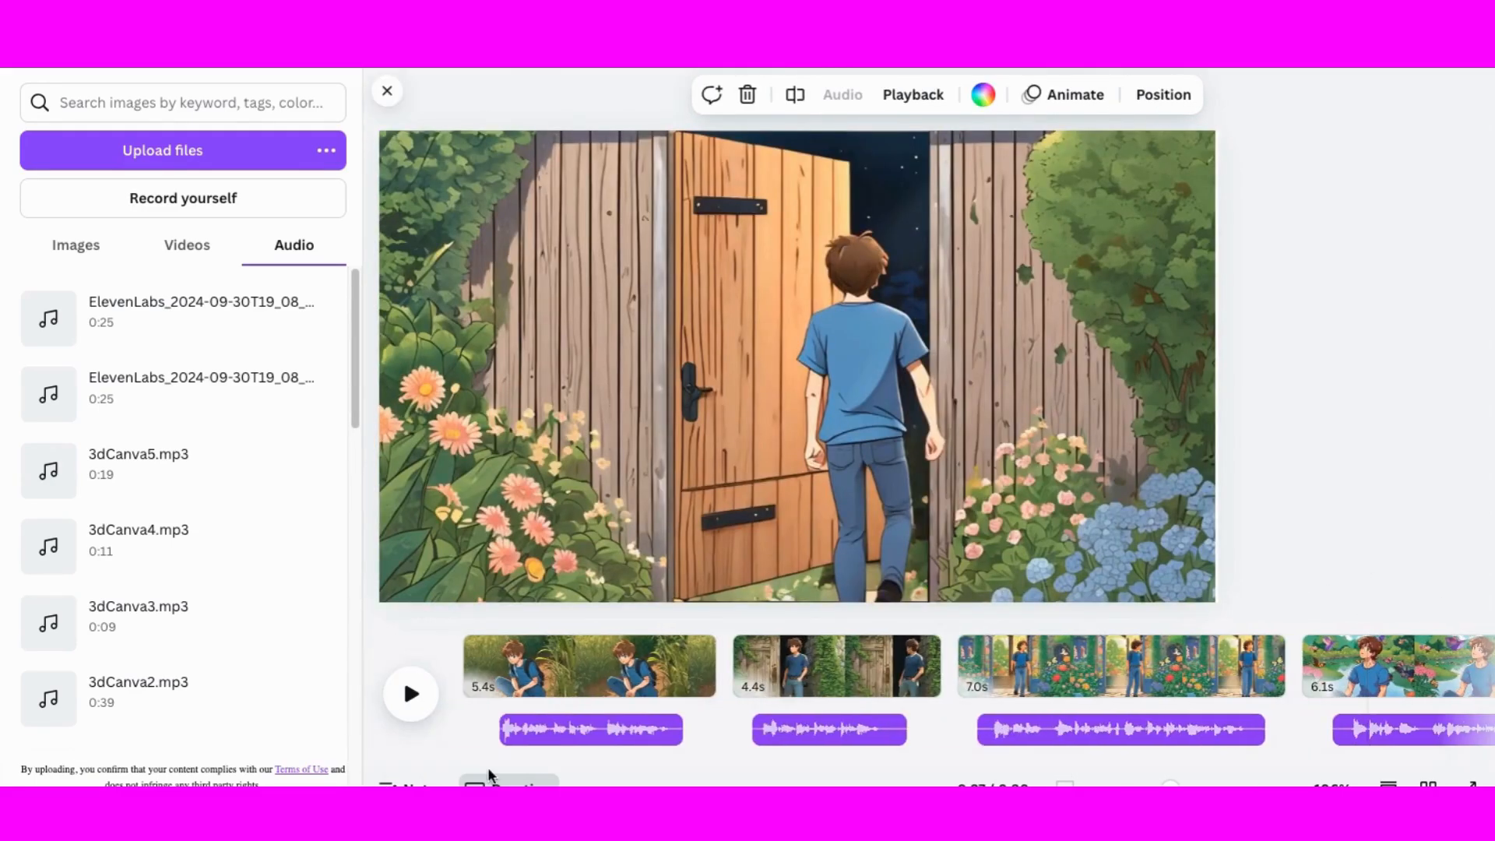
{"action": "mouse_move", "coordinate": [737, 699]}
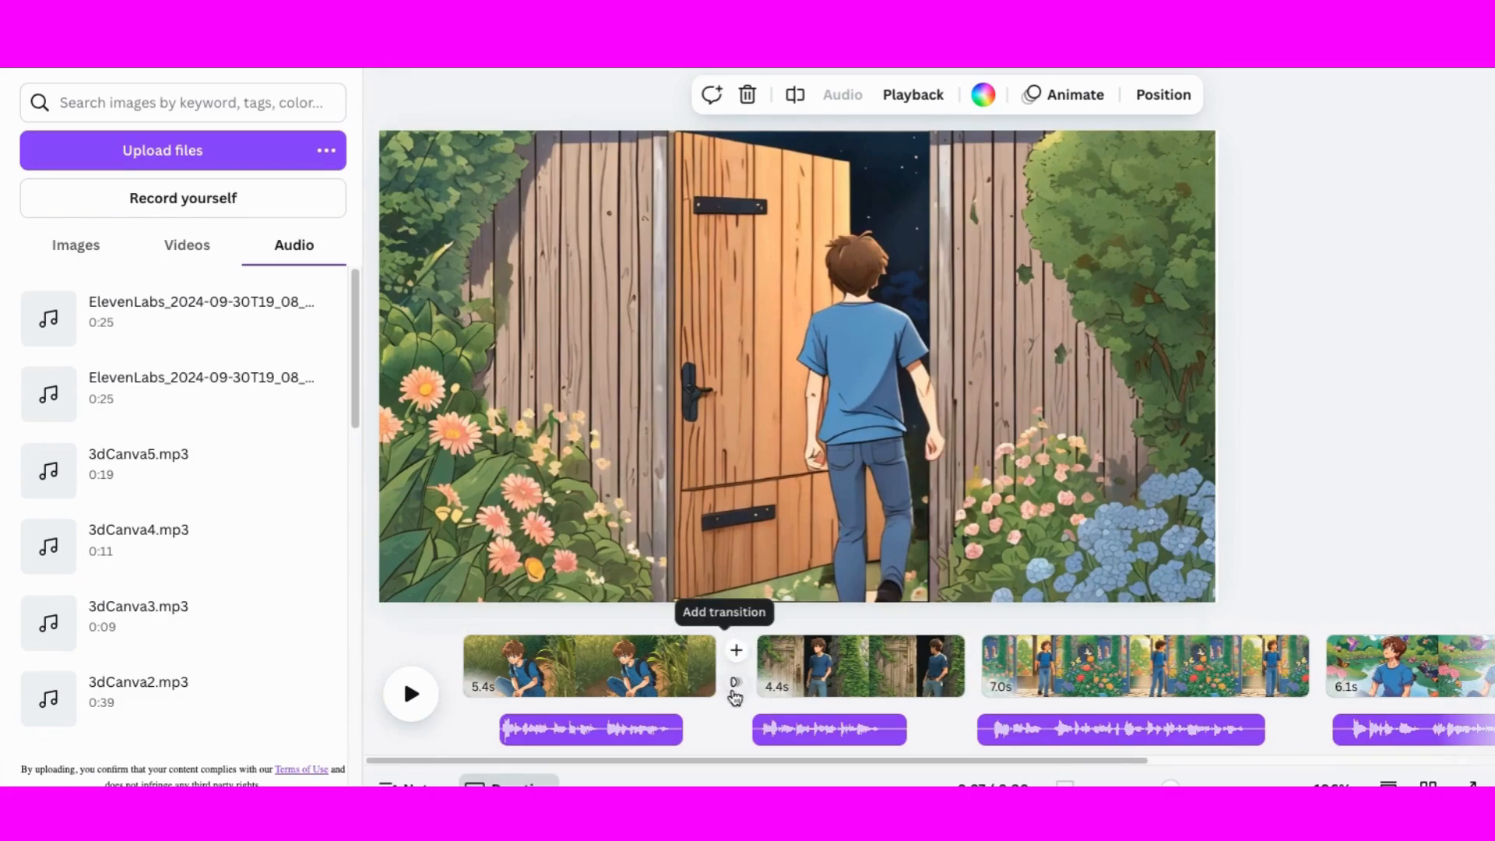
{"action": "left_click", "coordinate": [735, 684]}
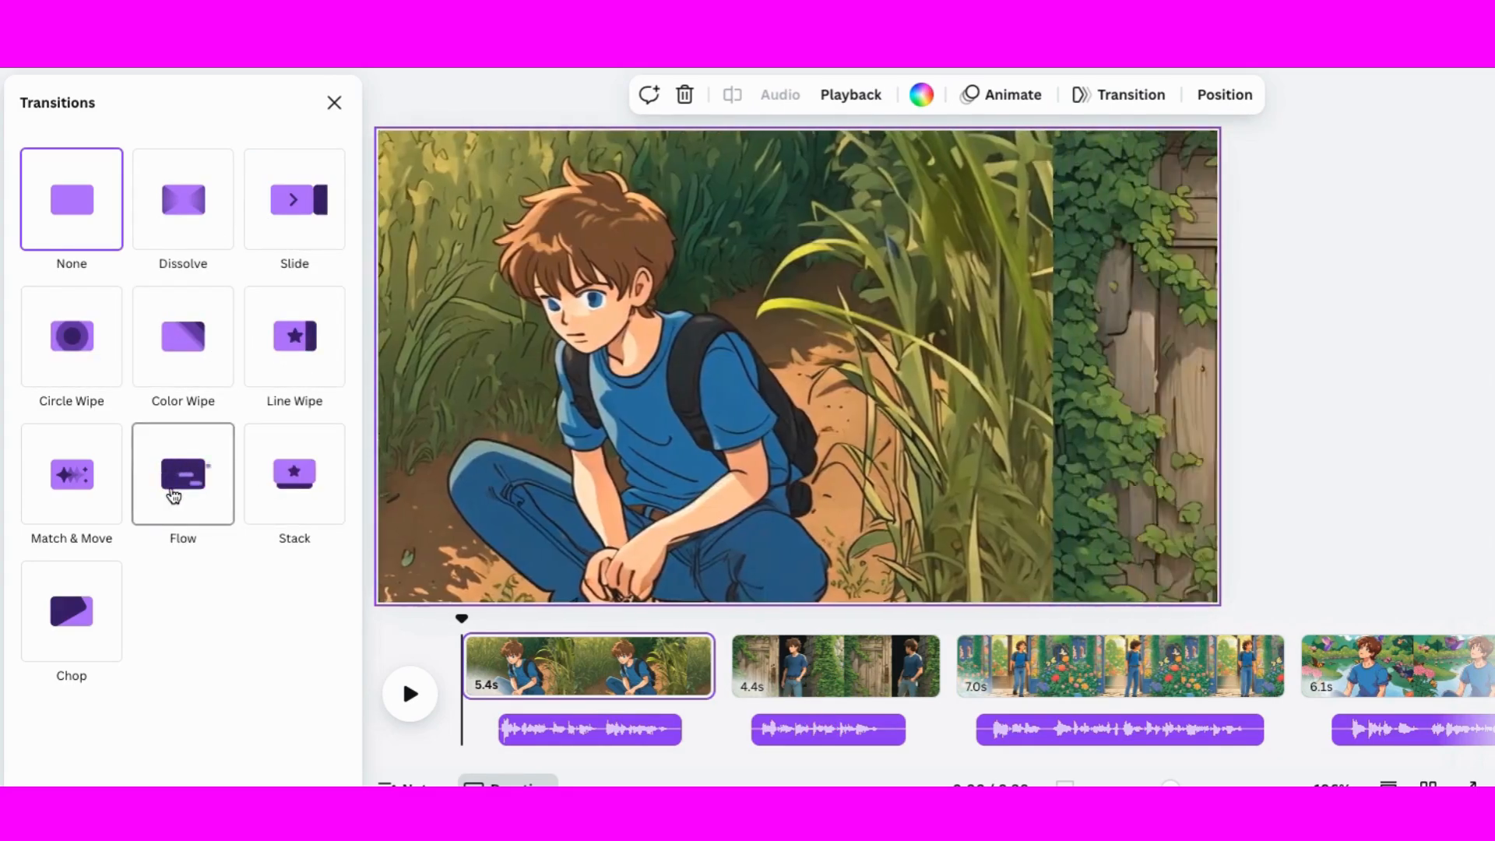
{"action": "left_click", "coordinate": [177, 197]}
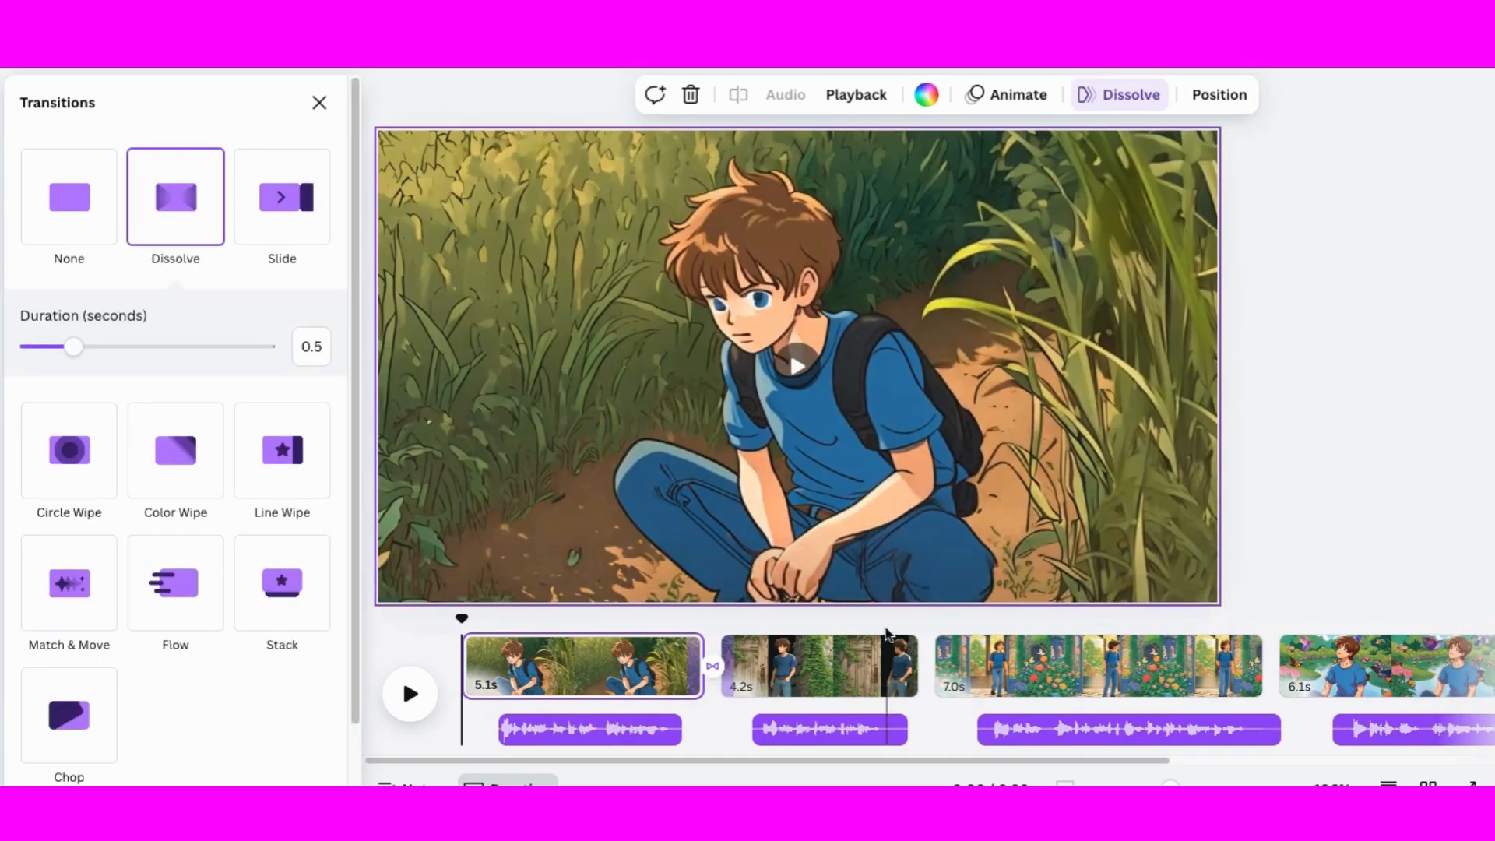
- Add a Slide transition between the second and third pages and a Circle Wipe between the third and fourth
{"action": "left_click", "coordinate": [934, 684]}
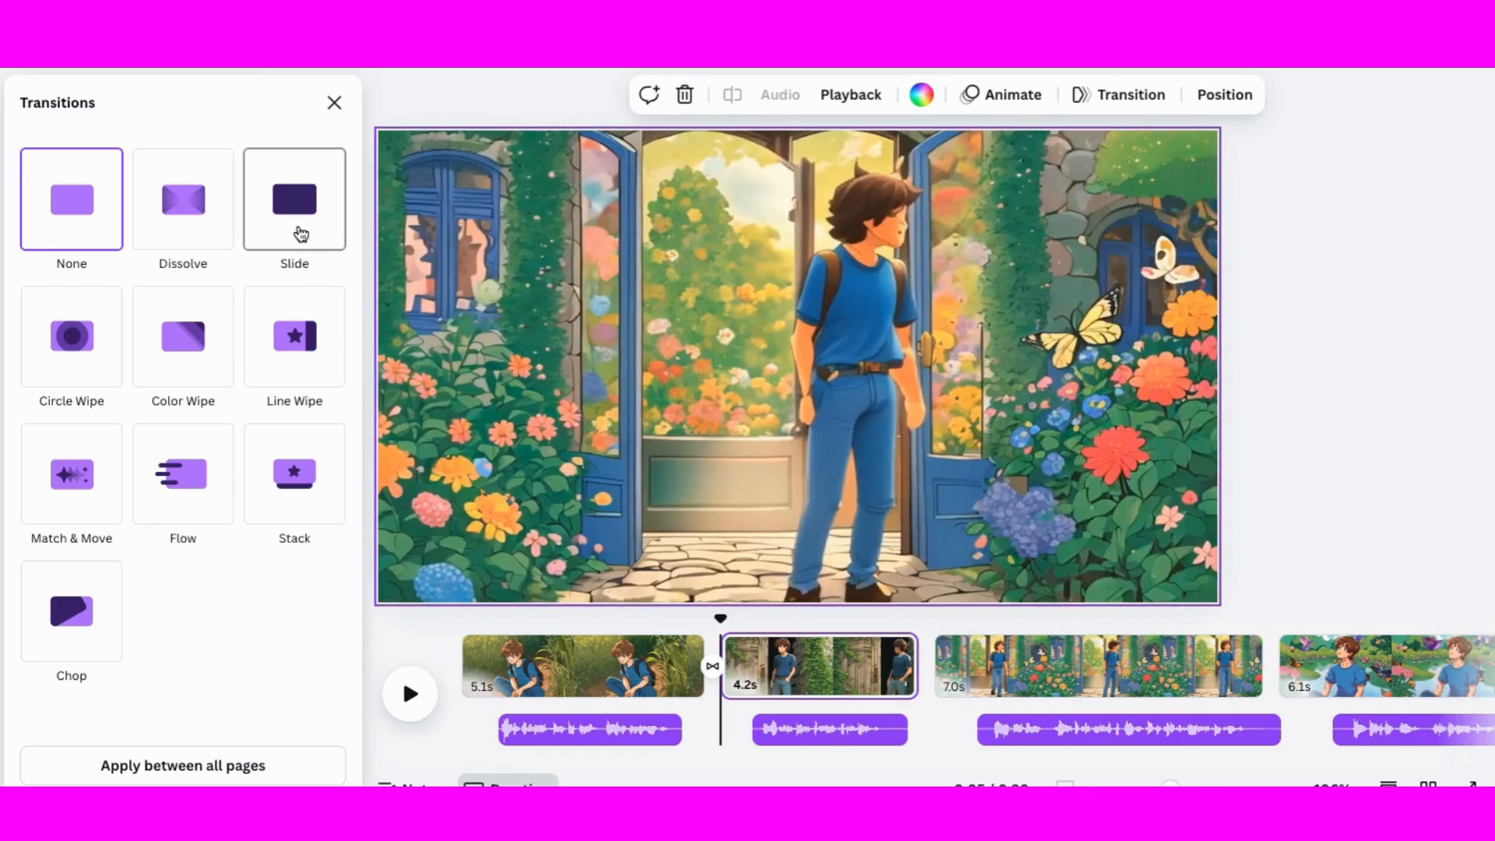
{"action": "left_click", "coordinate": [299, 236]}
{"action": "left_click", "coordinate": [1247, 667]}
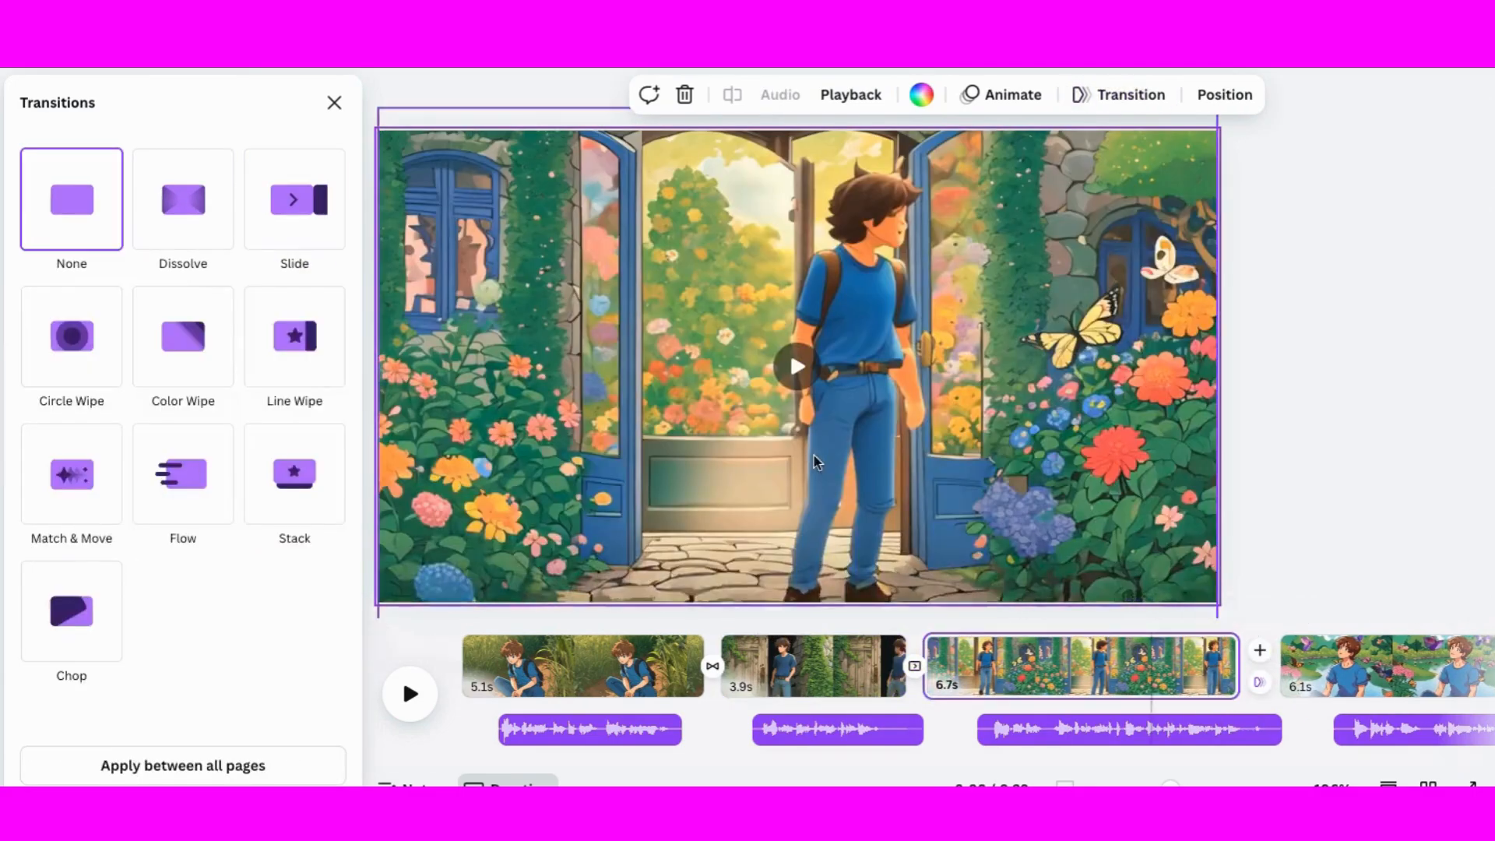
{"action": "left_click", "coordinate": [71, 336]}
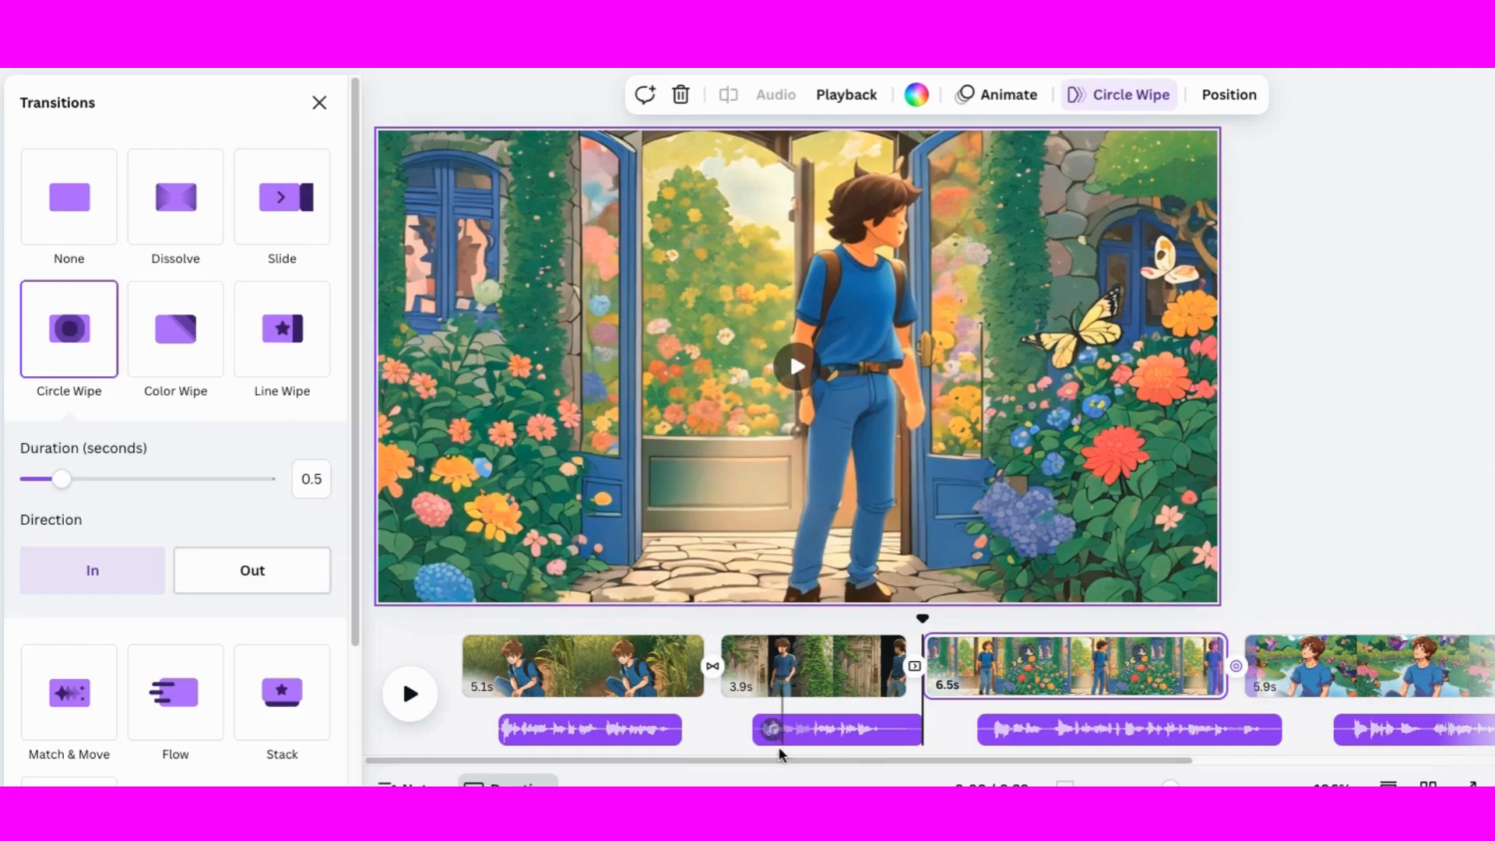
- Add a Stack transition between the fourth and fifth pages
{"action": "left_click_drag", "start_coordinate": [759, 767], "coordinate": [1020, 769]}
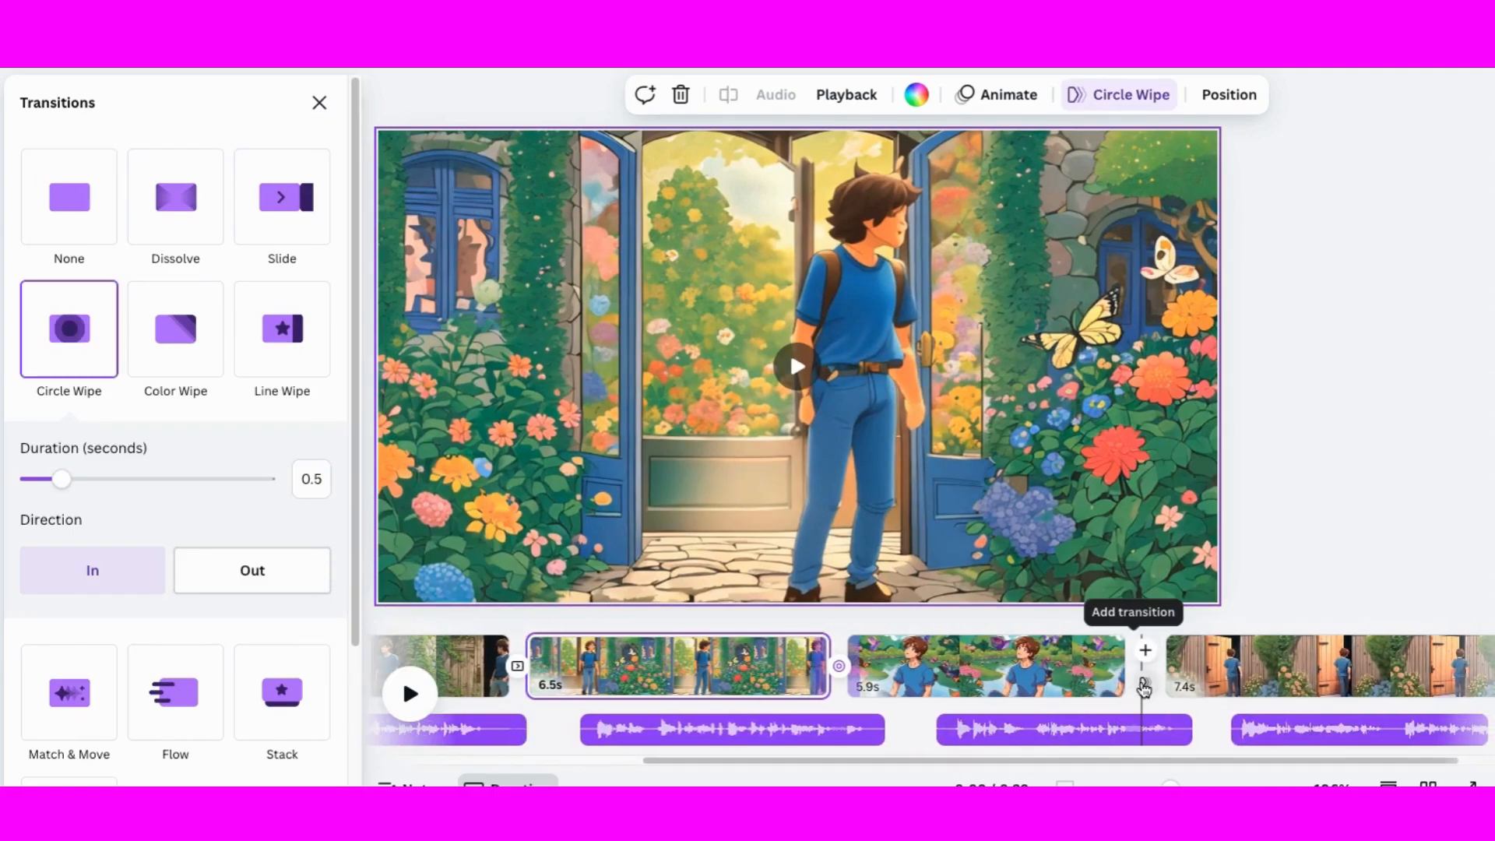
{"action": "left_click", "coordinate": [1145, 682]}
{"action": "left_click", "coordinate": [294, 474]}
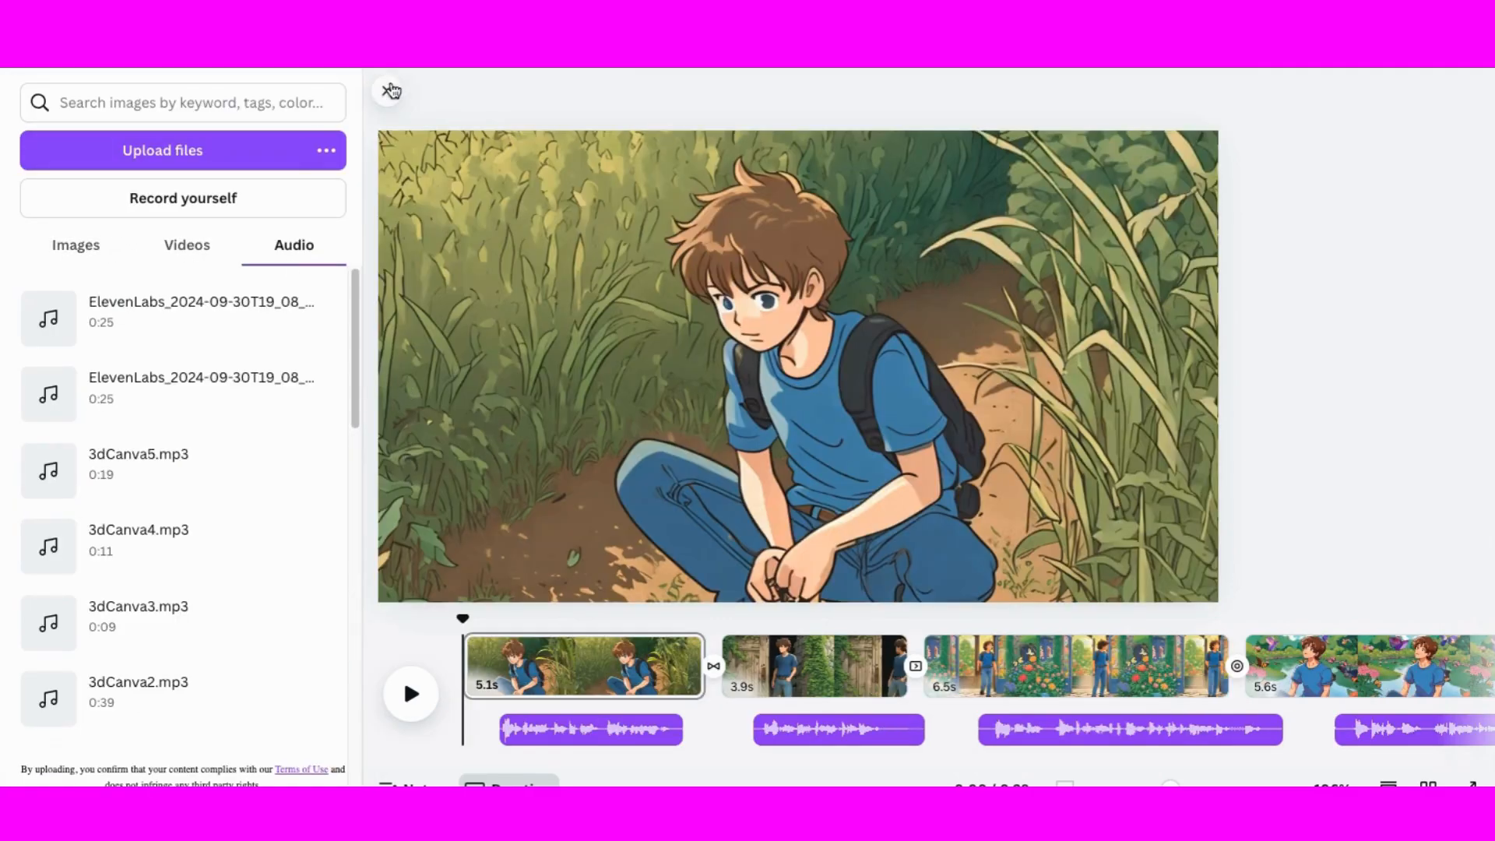
- Add a subheading to the first page, enlarged to size 94.2 and placed near the lower edge of the picture
{"action": "left_click", "coordinate": [4, 153]}
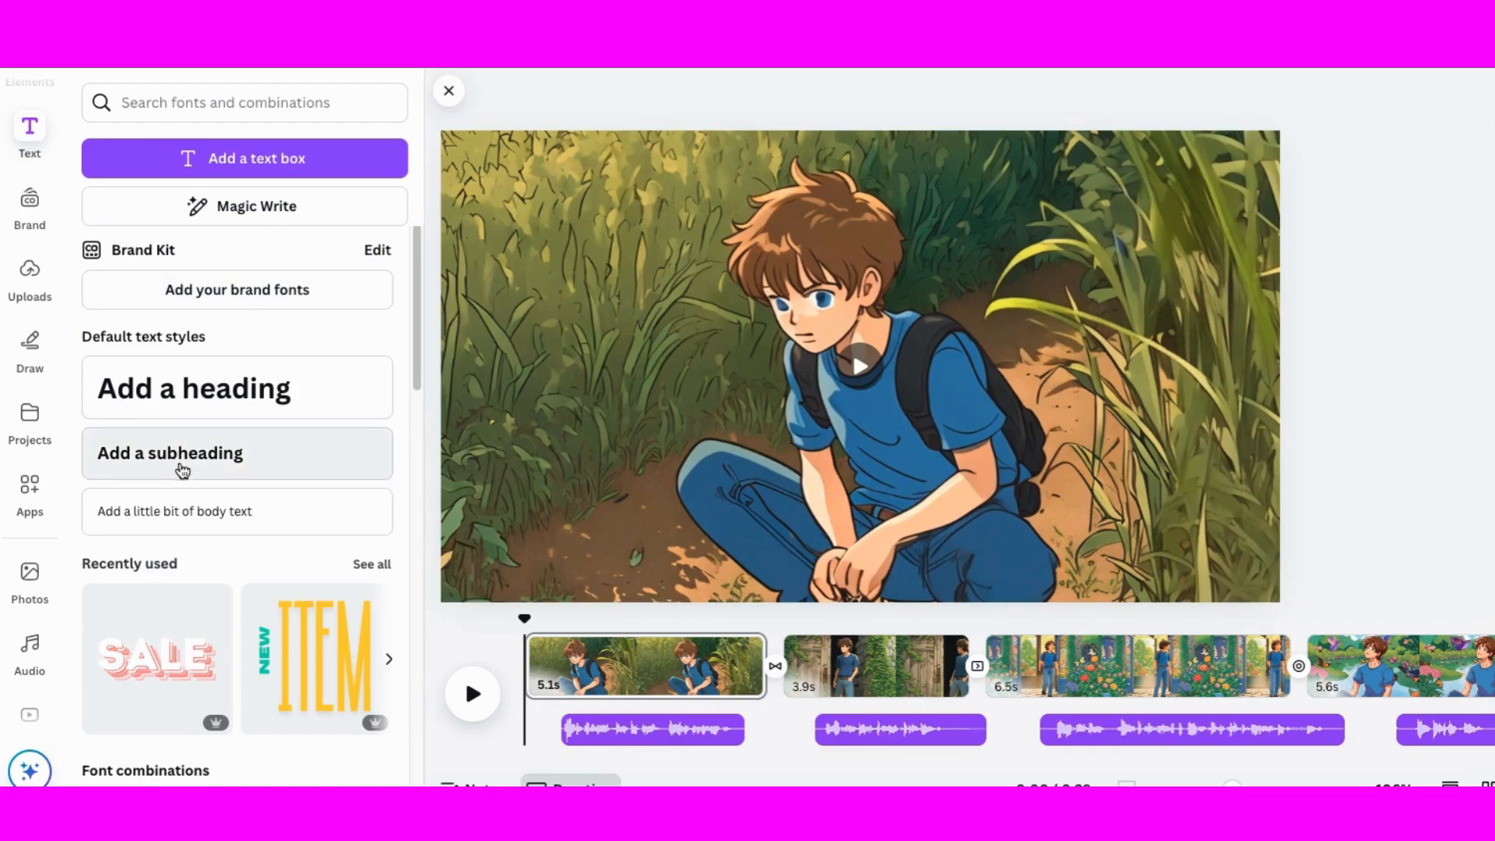
{"action": "left_click", "coordinate": [183, 464]}
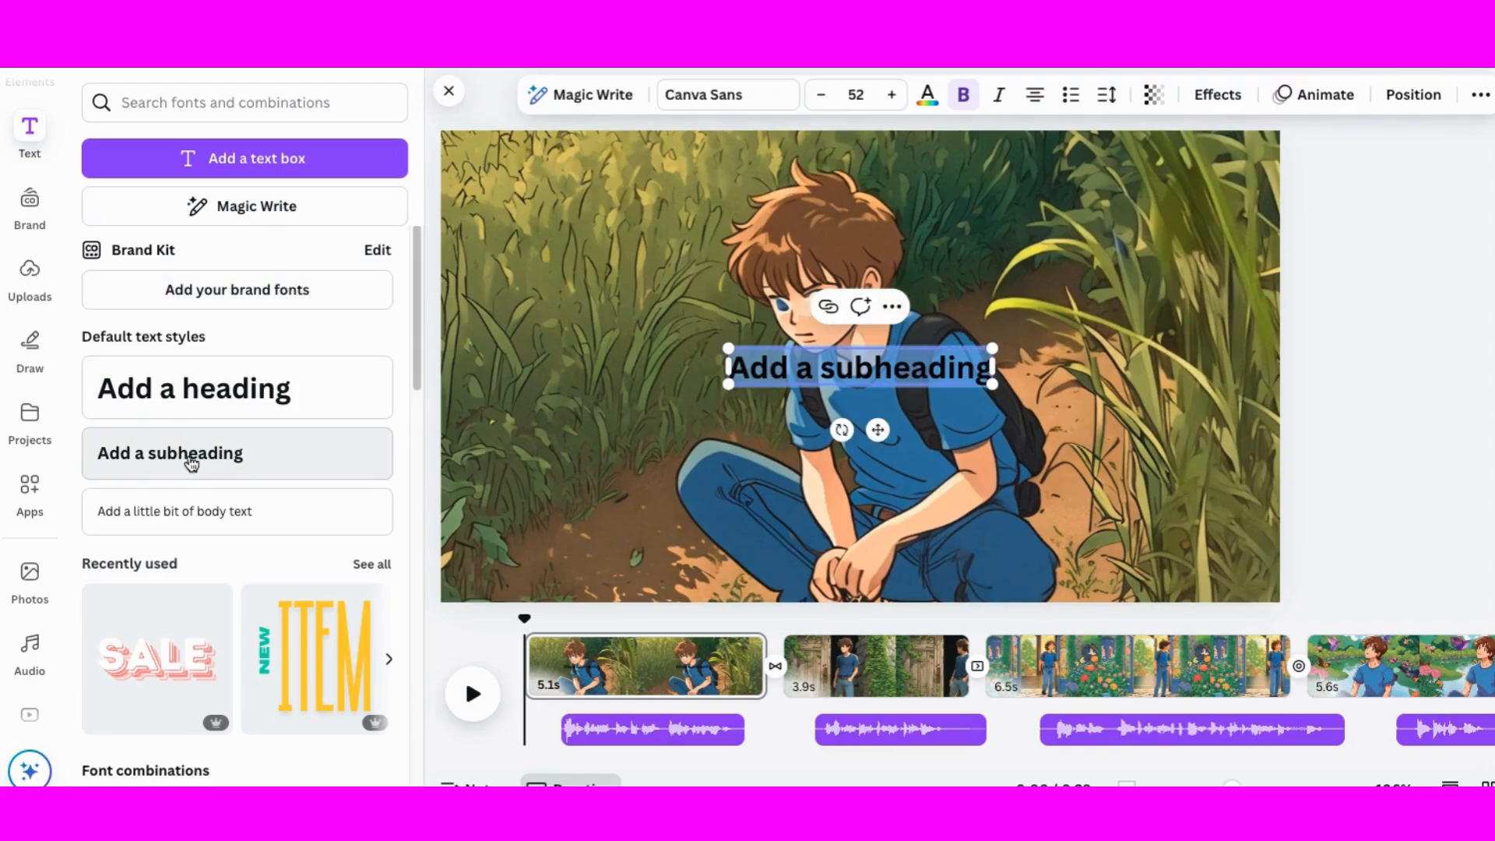
{"action": "left_click_drag", "start_coordinate": [992, 383], "coordinate": [1207, 413]}
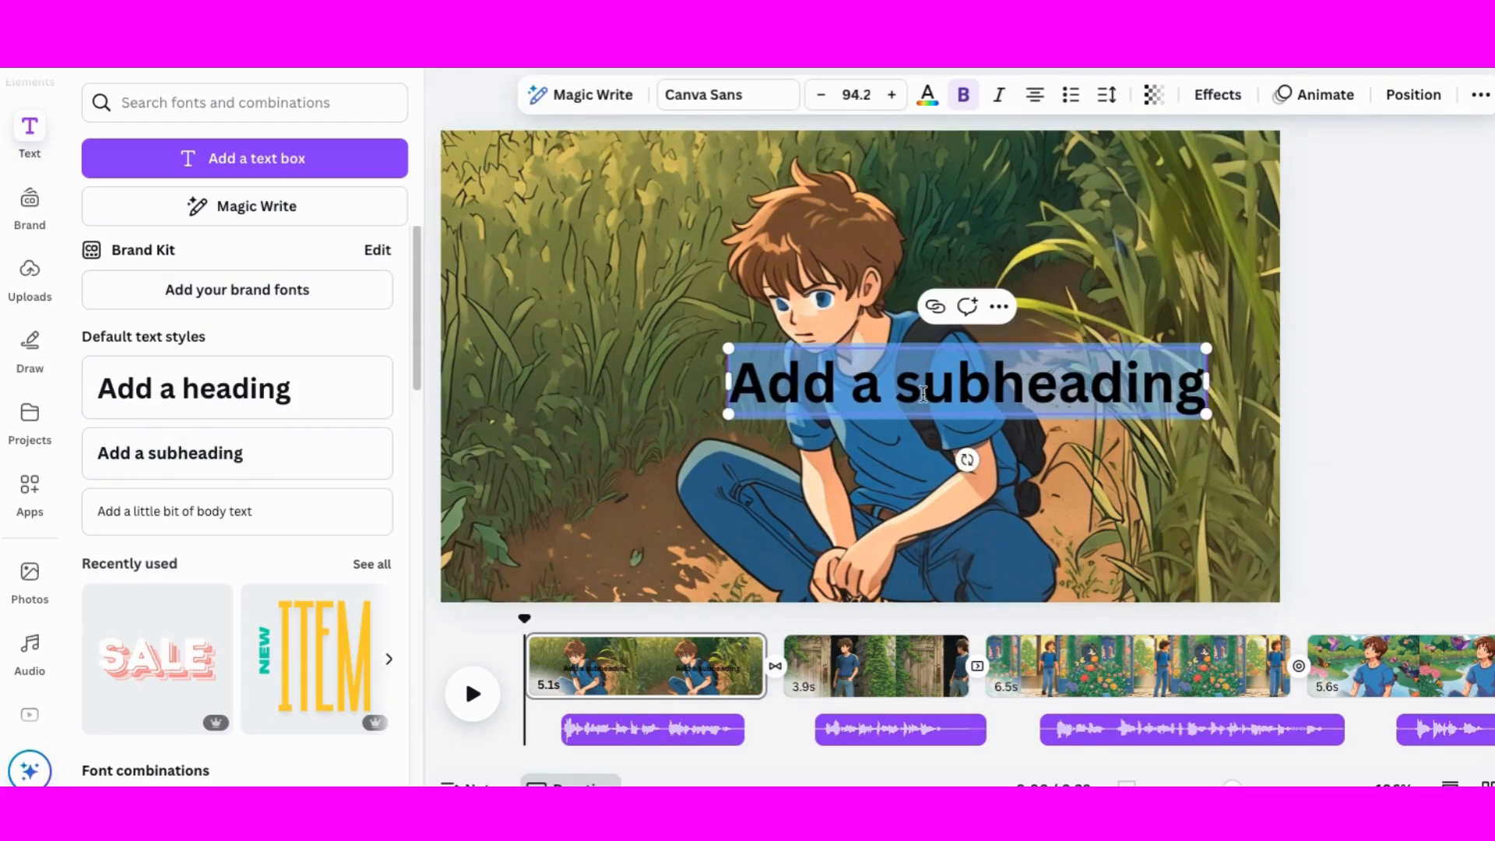
{"action": "left_click", "coordinate": [1348, 428]}
{"action": "left_click_drag", "start_coordinate": [932, 419], "coordinate": [730, 578]}
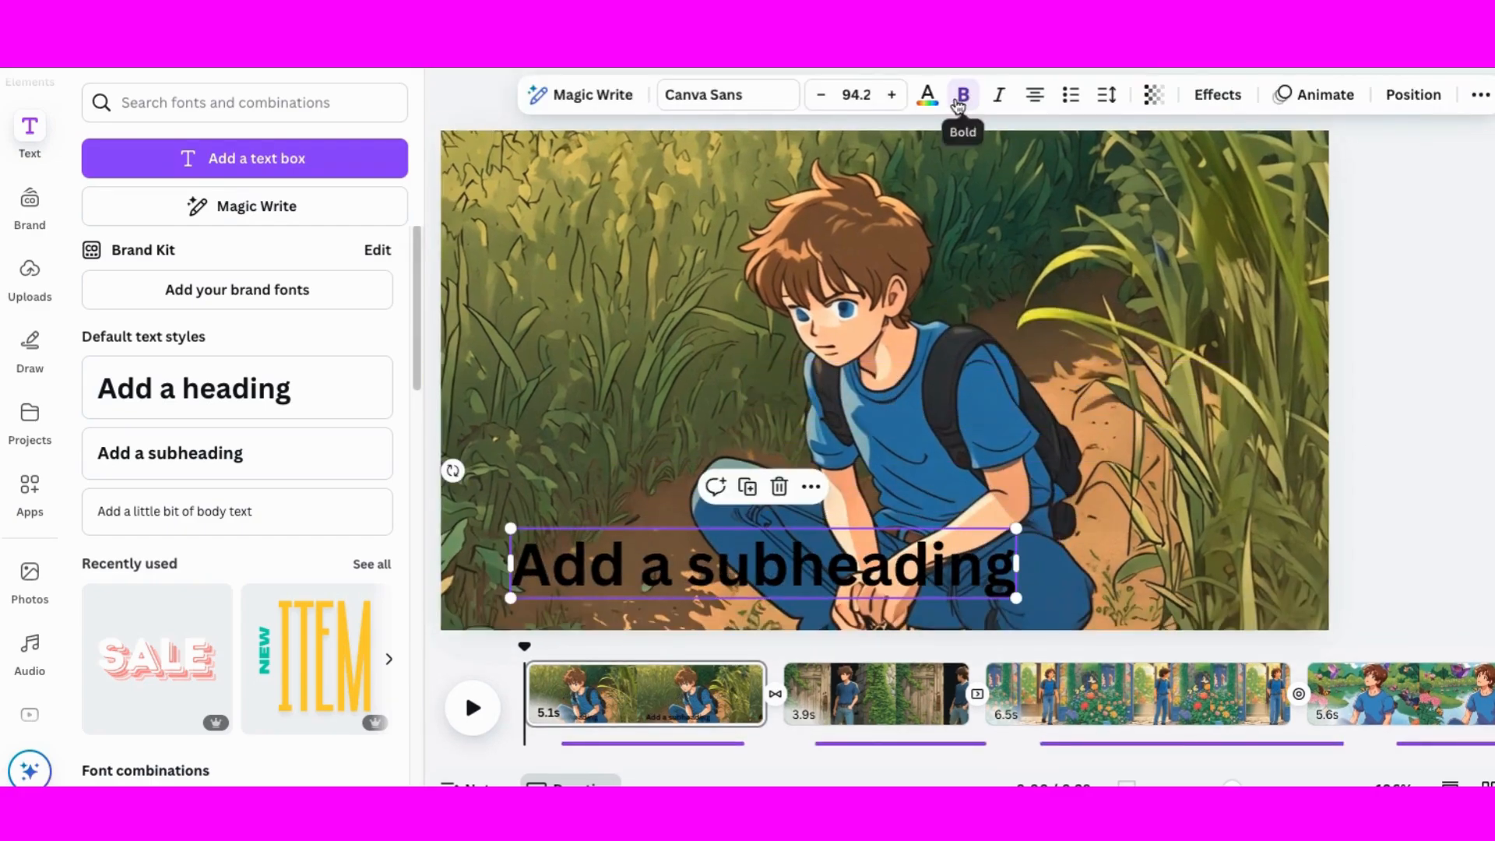
- Make the subheading uppercase and white, and shift it toward the right side of the picture
{"action": "left_click", "coordinate": [1435, 140]}
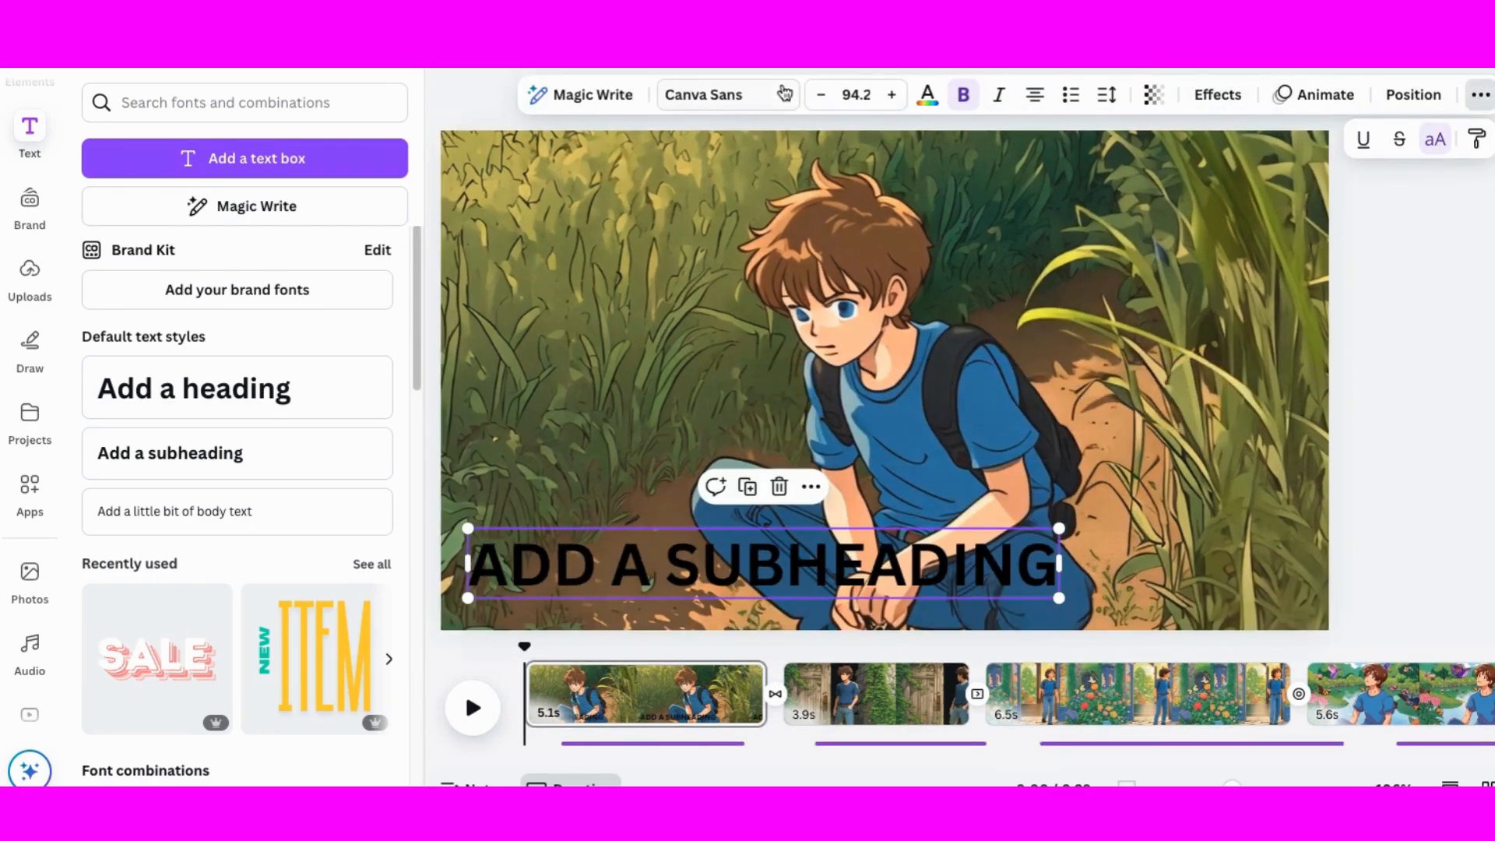
{"action": "left_click", "coordinate": [928, 94]}
{"action": "left_click", "coordinate": [117, 401]}
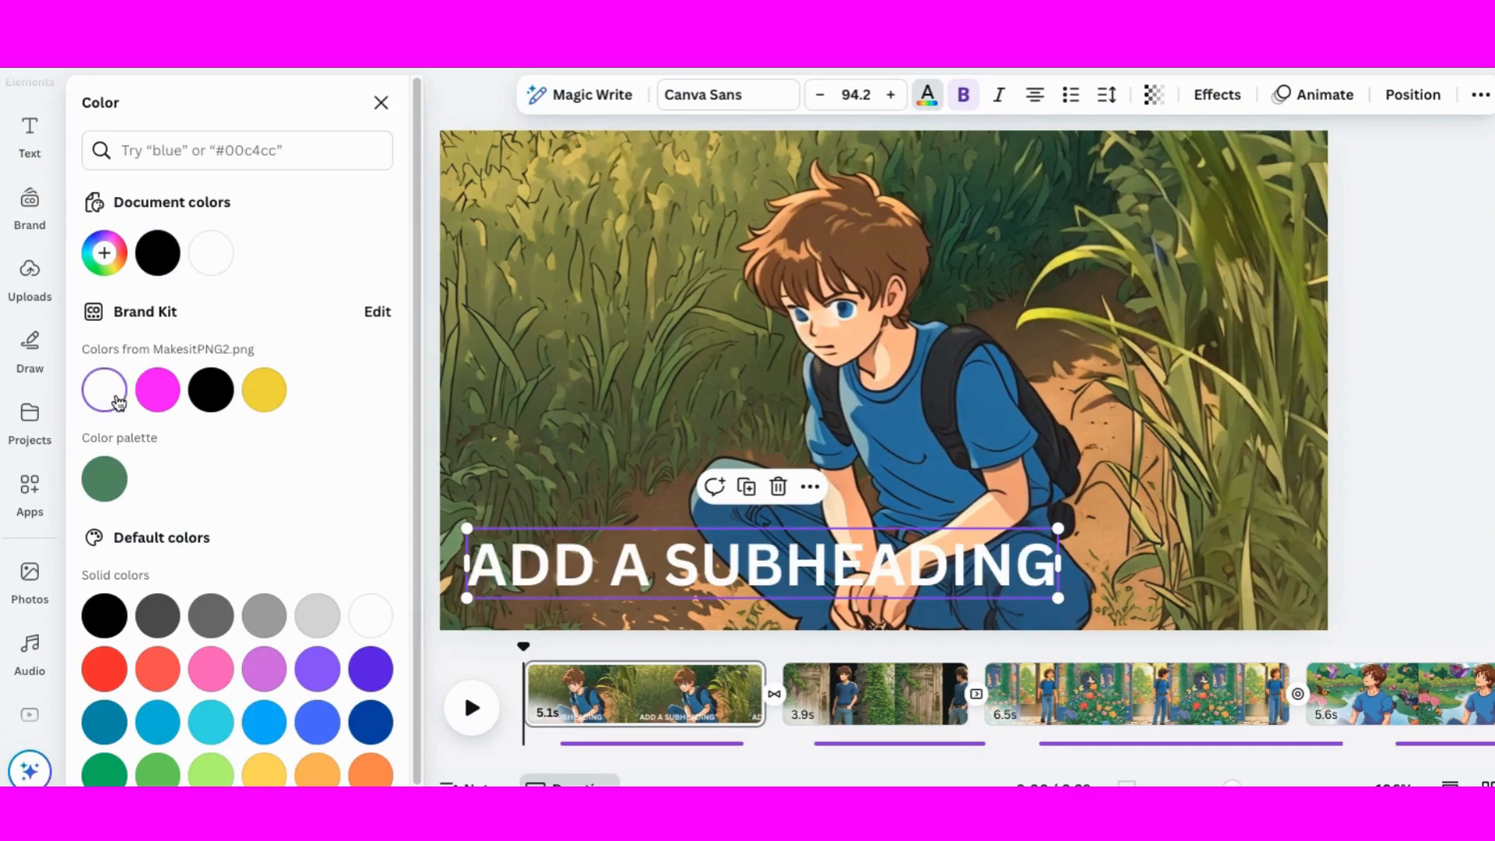
{"action": "left_click_drag", "start_coordinate": [765, 584], "coordinate": [908, 581]}
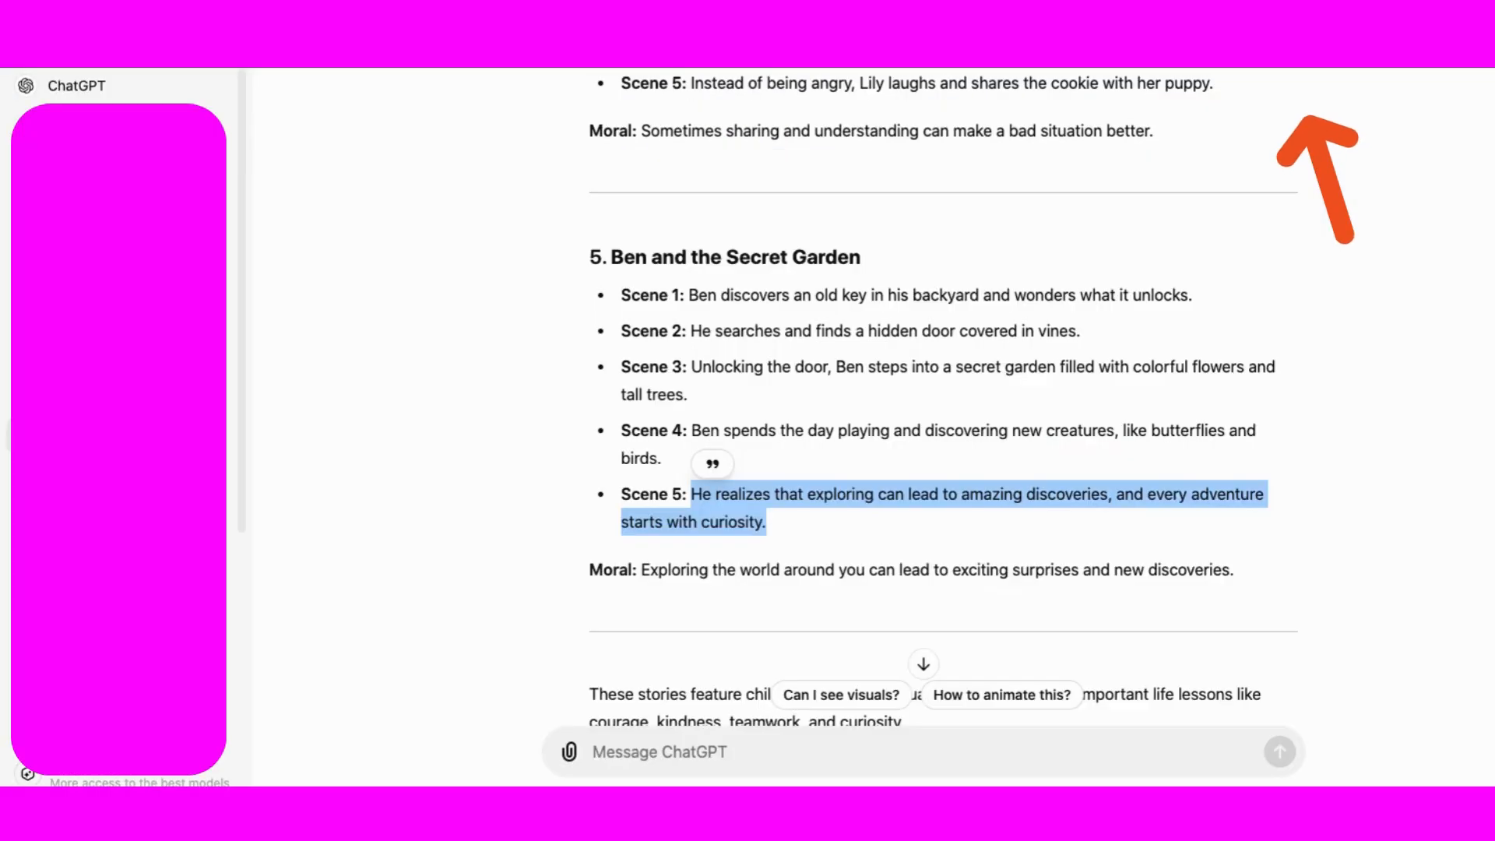
- Copy the Scene 1 sentence from ChatGPT and replace the subheading with "Ben discovers an old key in his backyard and wonders what it unlocks."
{"action": "left_click", "coordinate": [764, 465]}
{"action": "left_click_drag", "start_coordinate": [688, 294], "coordinate": [1032, 300]}
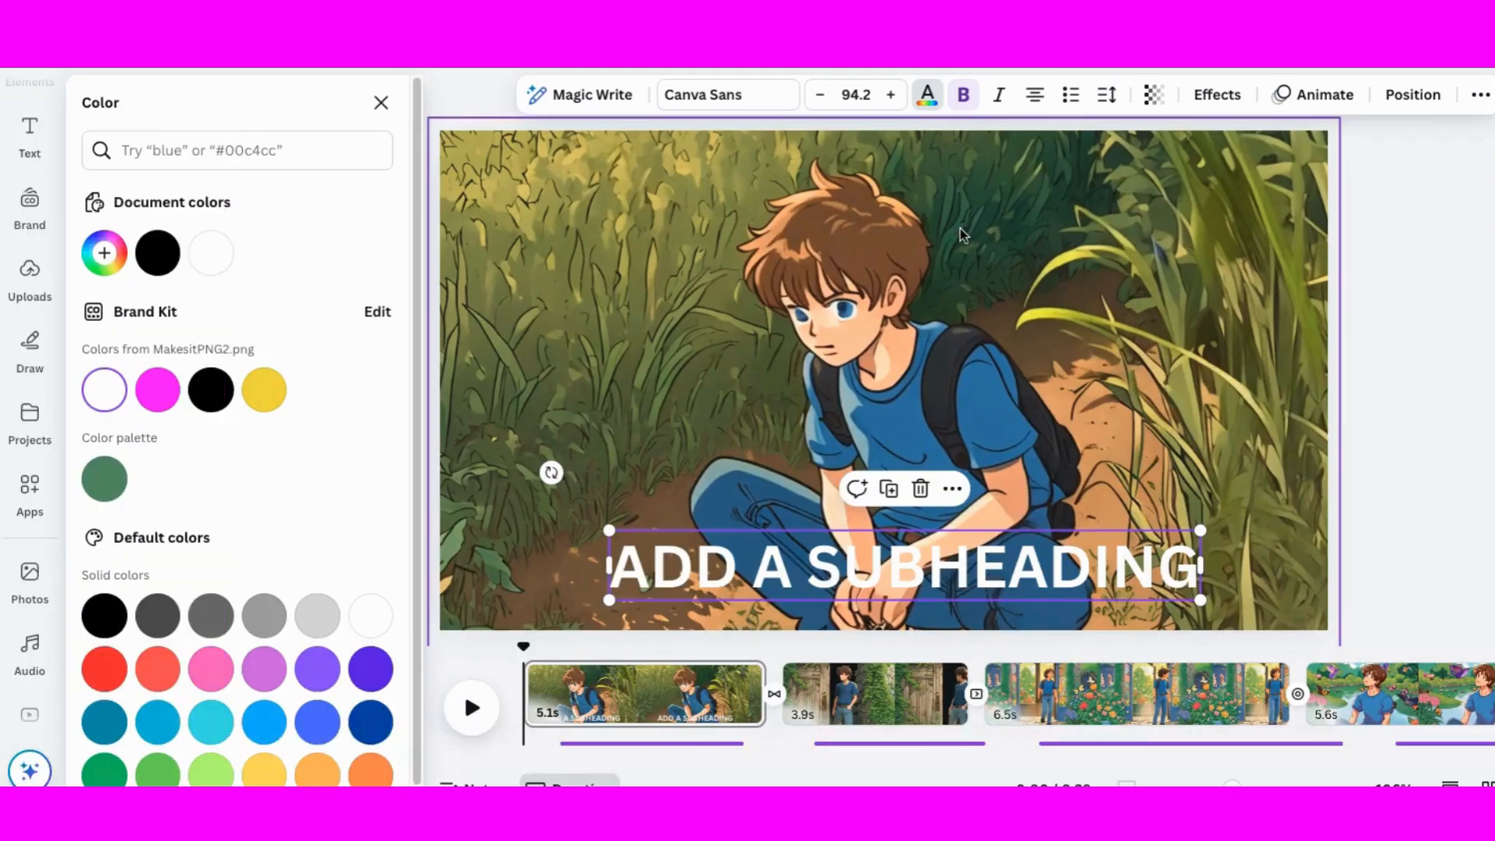
{"action": "double_click", "coordinate": [698, 559]}
{"action": "type", "text": "Ben discovers an old key in his backyard and wonders what it unlocks."}
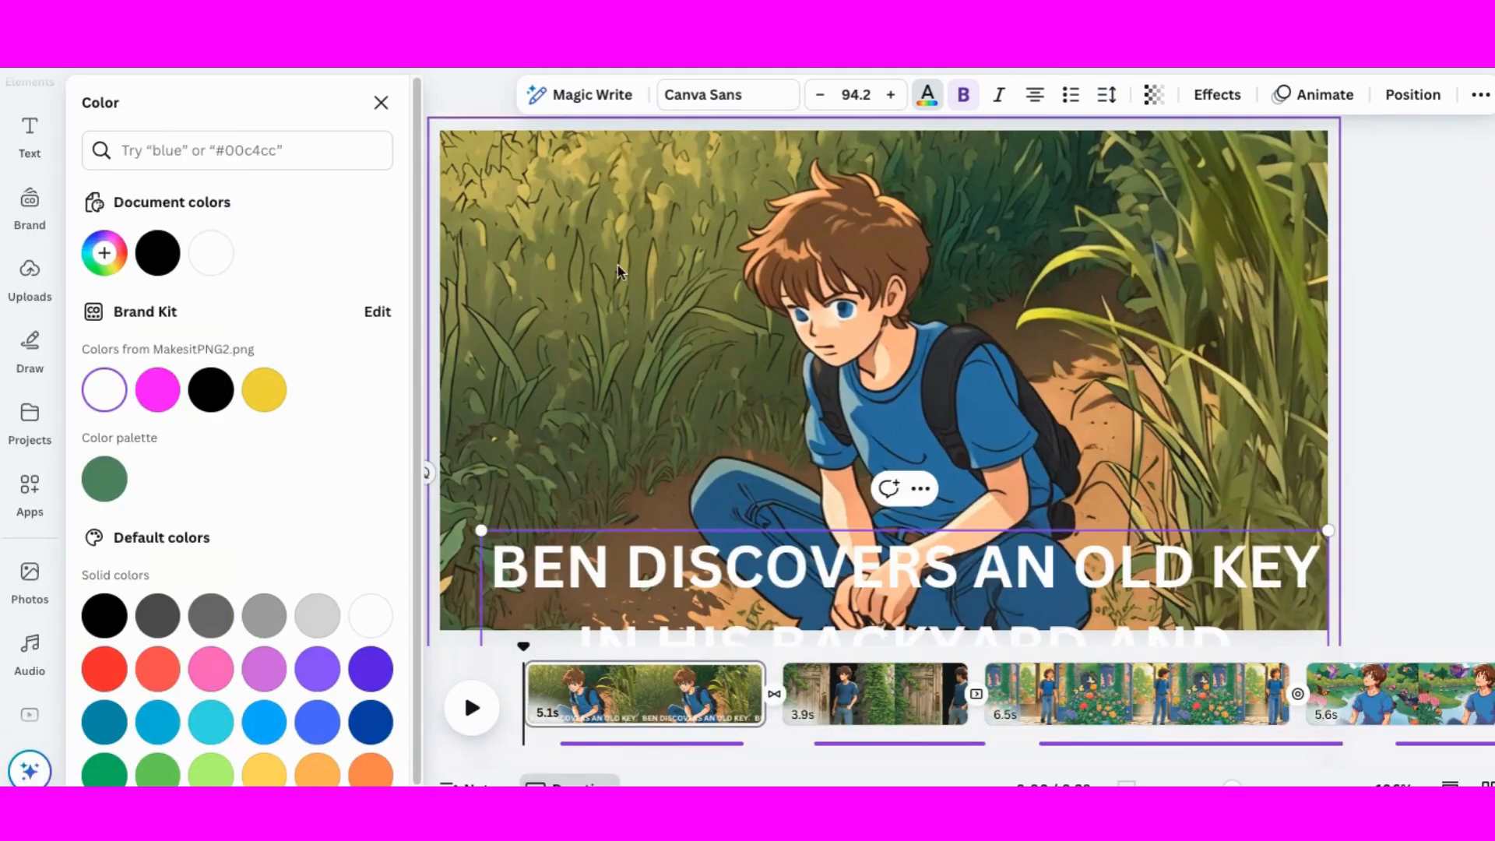
- Set the first page's caption to font size 48 and apply the Lift effect with intensity 100
{"action": "left_click", "coordinate": [869, 95]}
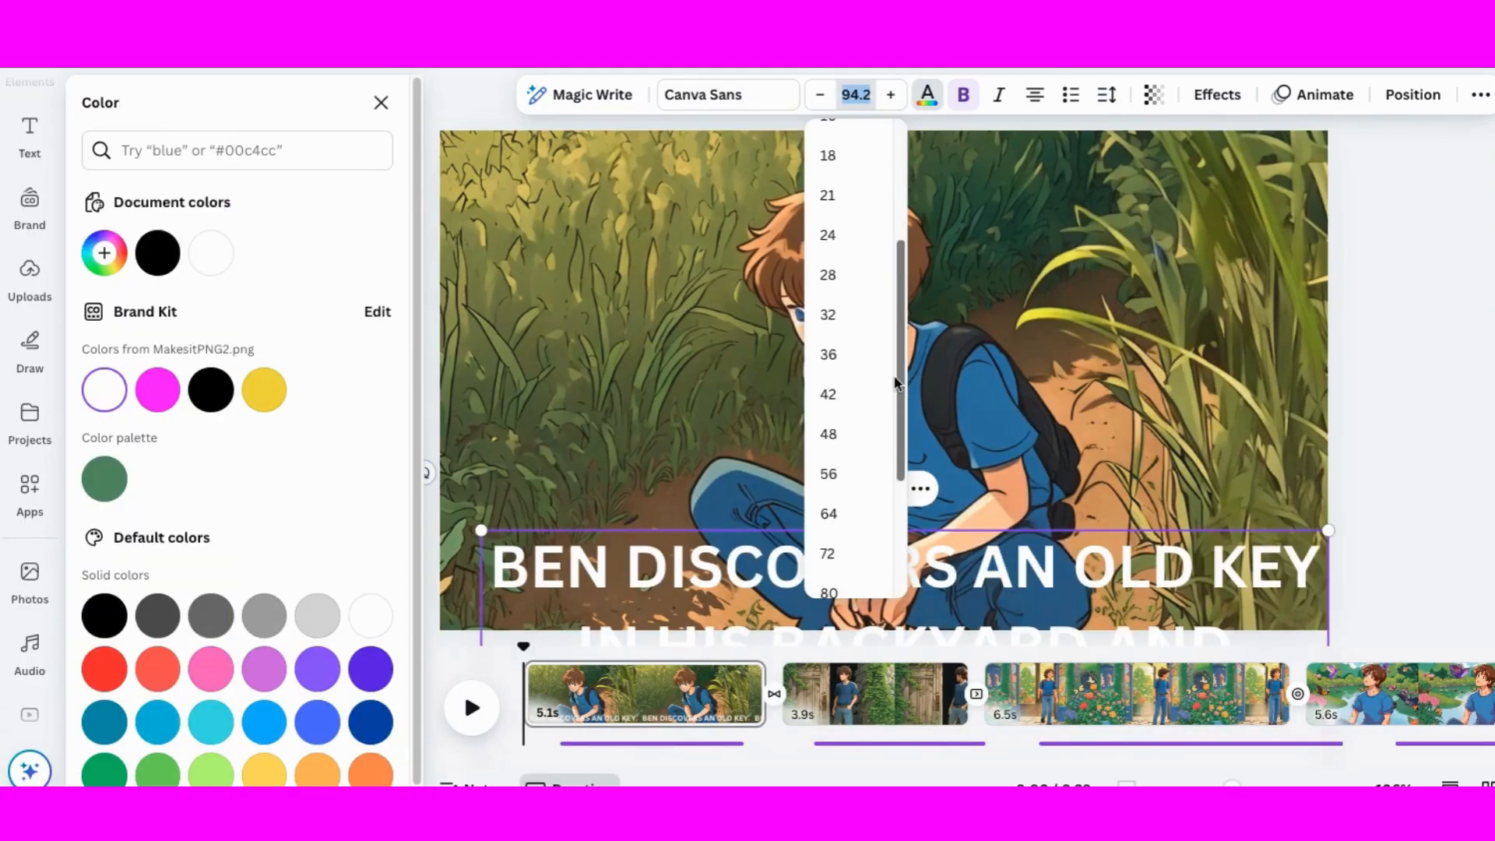
{"action": "left_click", "coordinate": [829, 512]}
{"action": "left_click", "coordinate": [855, 94]}
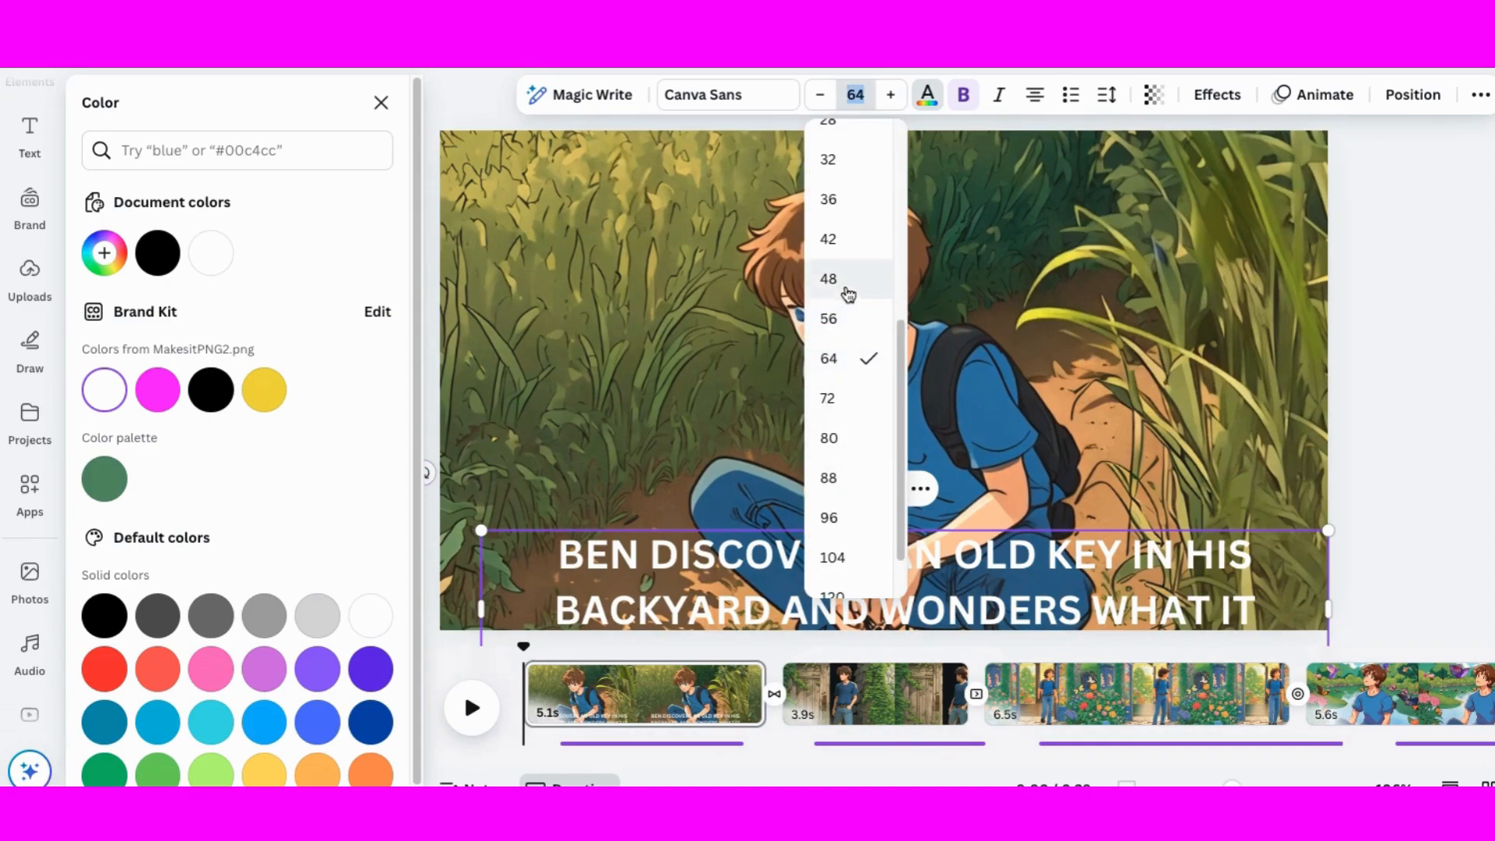
{"action": "left_click", "coordinate": [828, 278]}
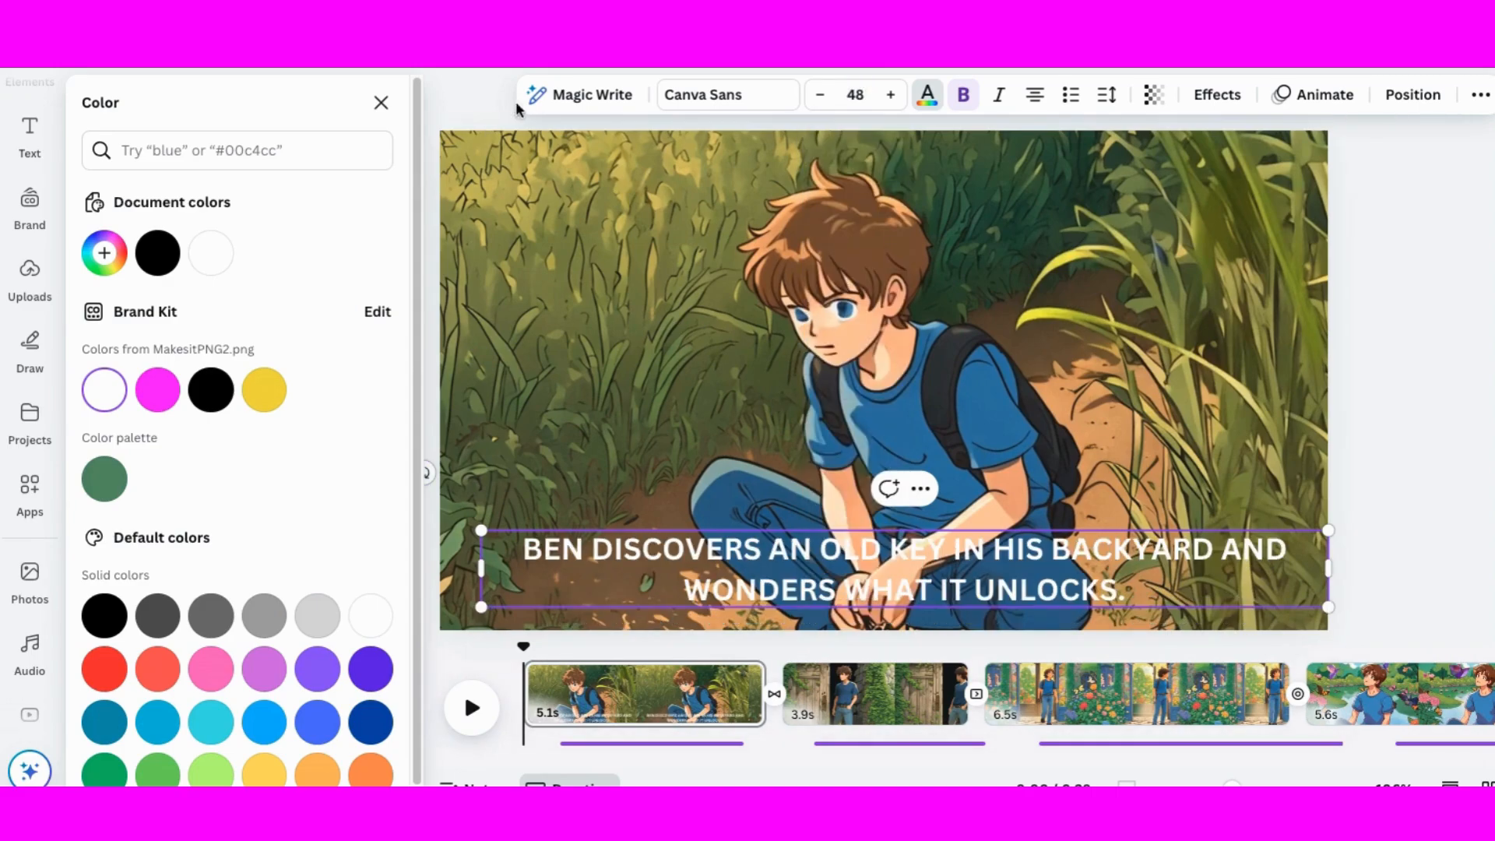
{"action": "left_click", "coordinate": [1219, 96]}
{"action": "left_click", "coordinate": [355, 220]}
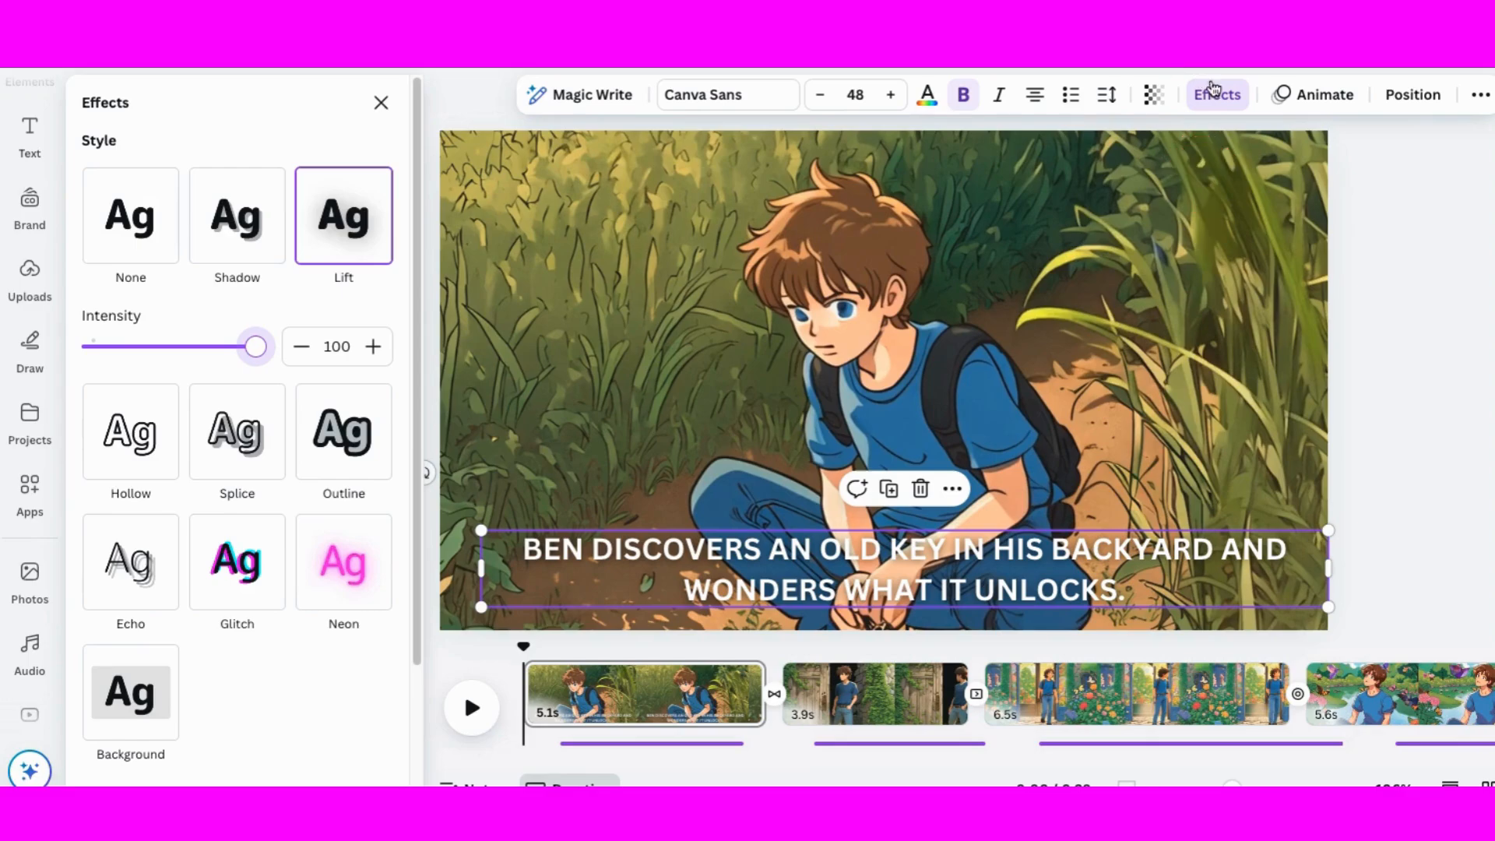
- Apply the Typewriter animation to the first page's caption and preview the page's playback
{"action": "left_click", "coordinate": [1325, 95]}
{"action": "scroll", "coordinate": [294, 451], "scroll_direction": "down", "scroll_amount": 5}
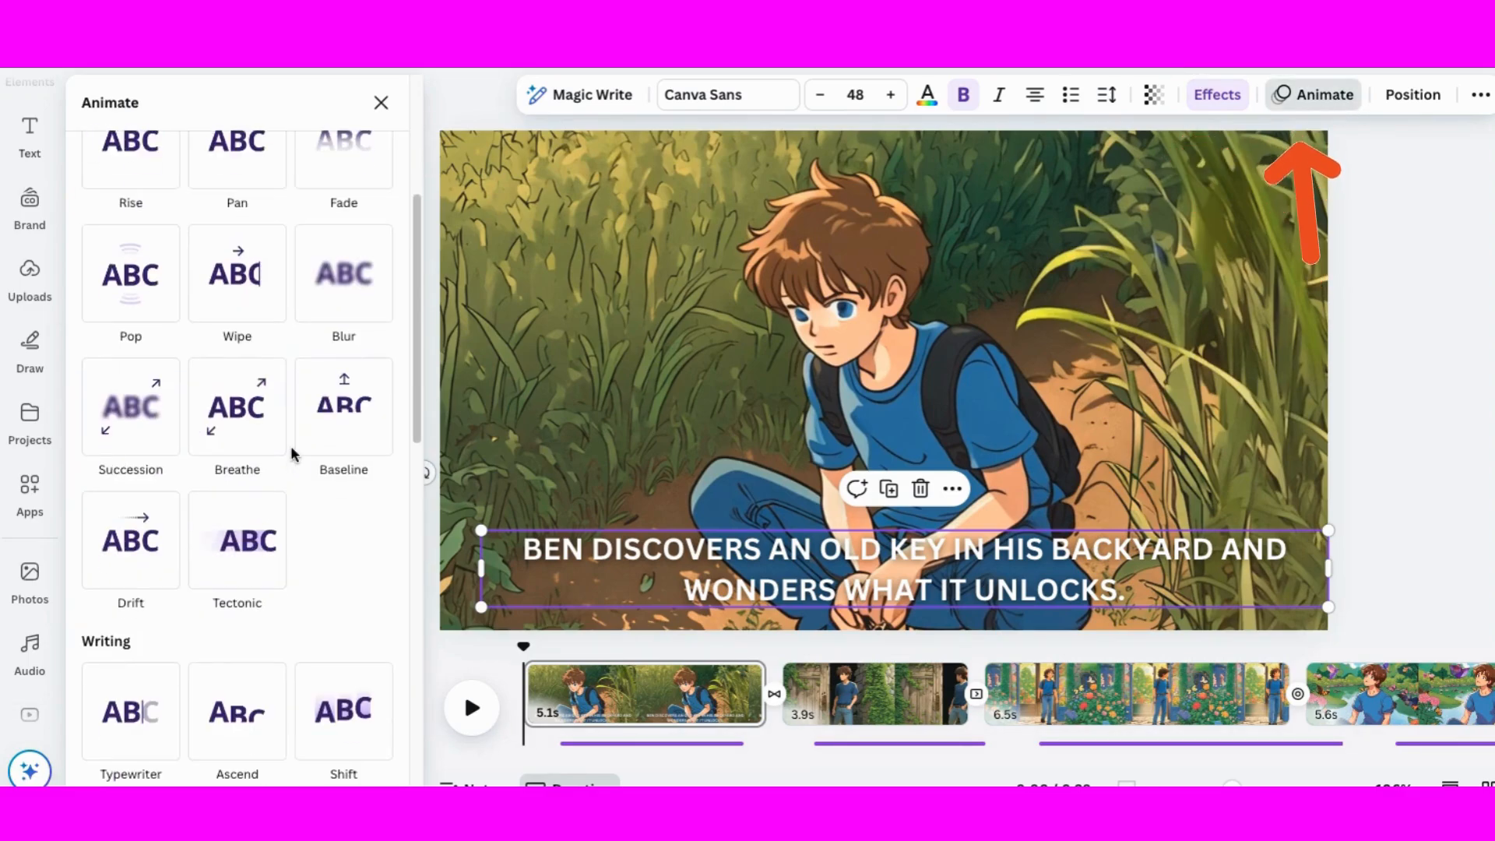
{"action": "left_click", "coordinate": [158, 560]}
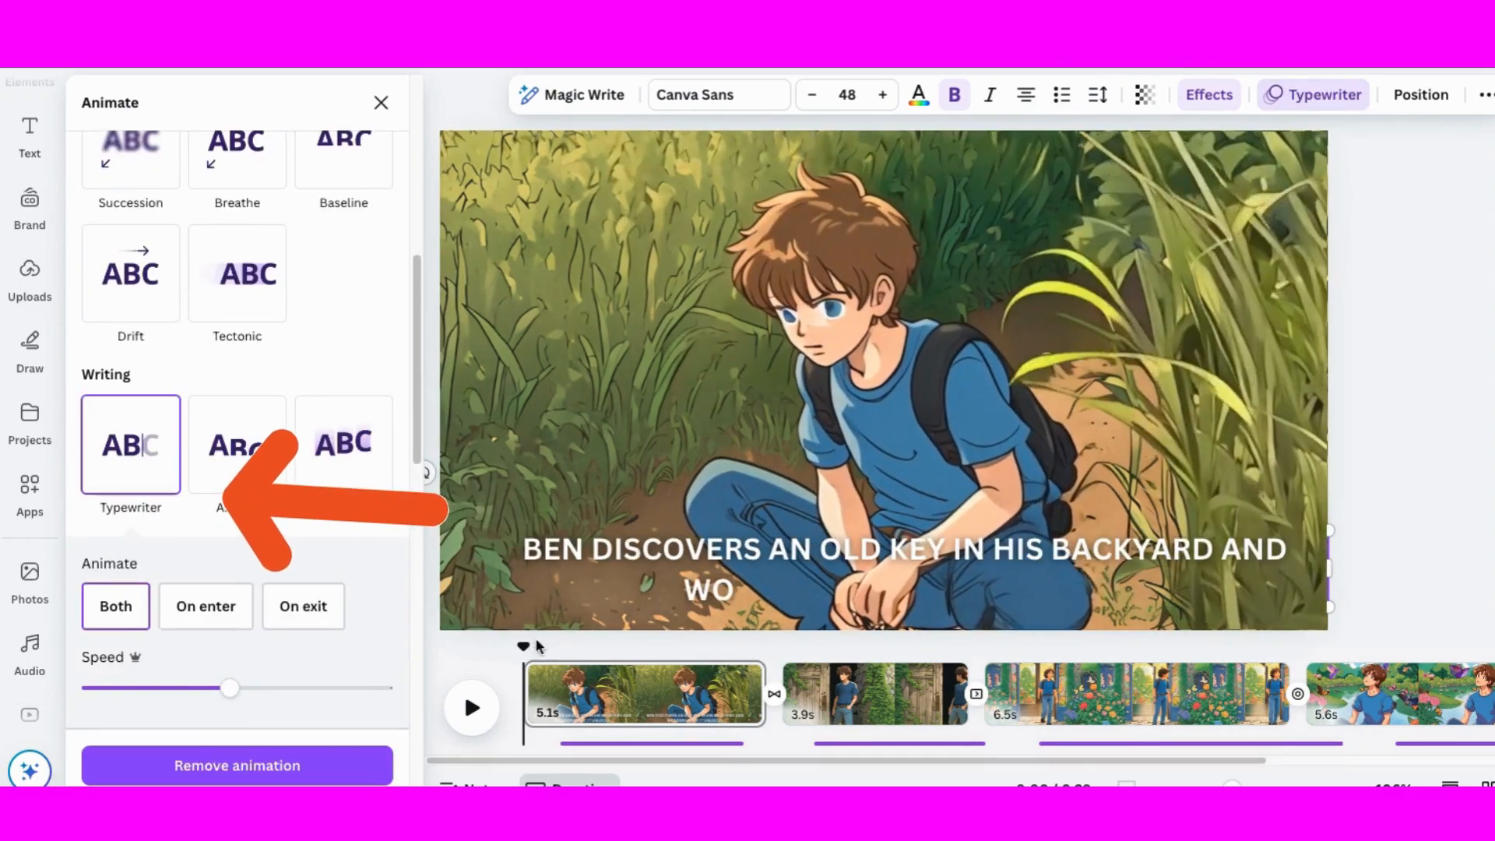
{"action": "left_click", "coordinate": [471, 709]}
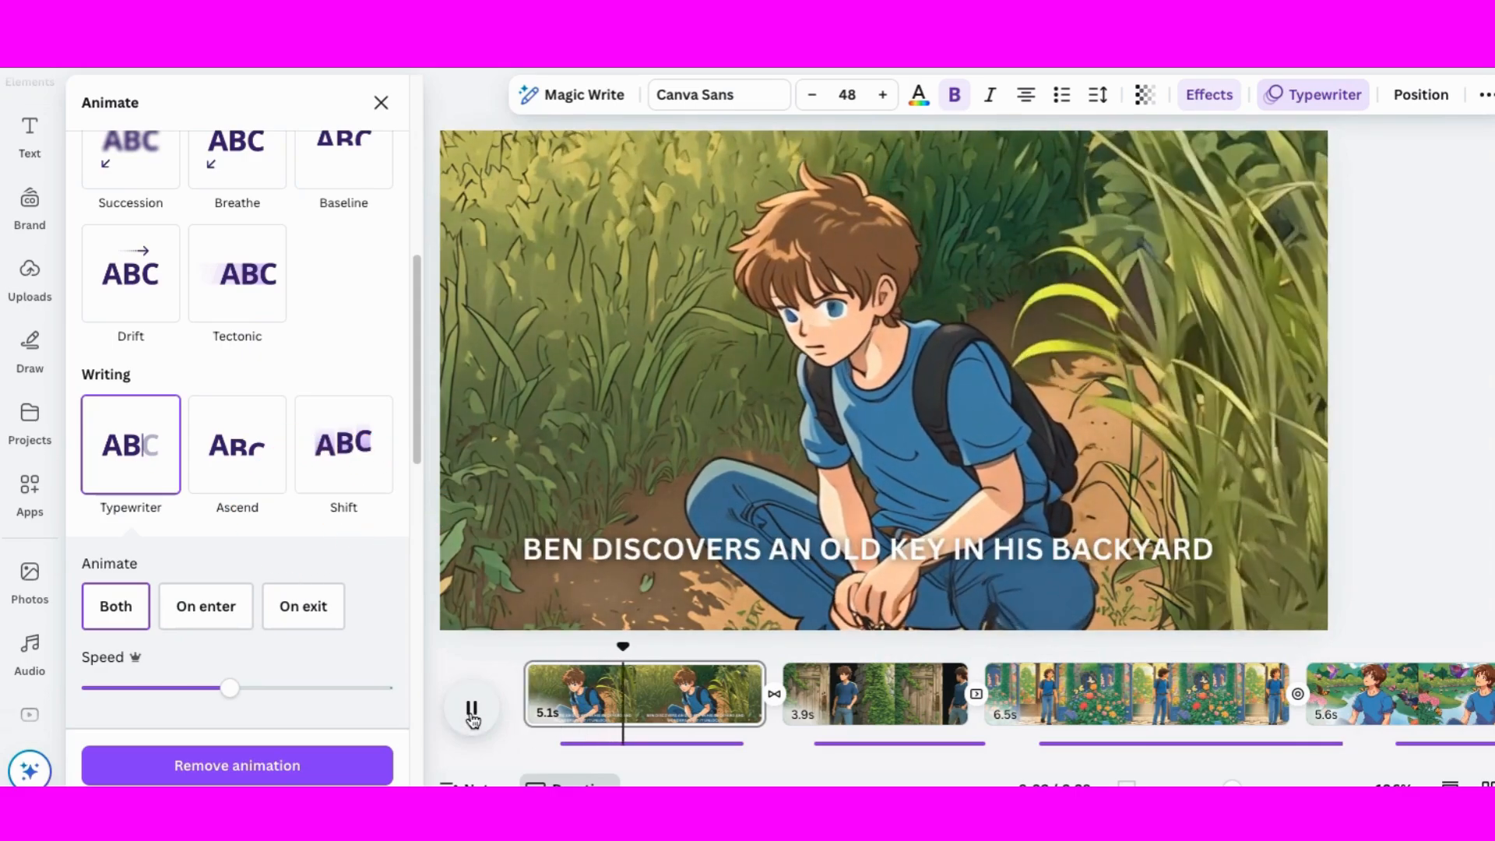
{"action": "left_click", "coordinate": [491, 710]}
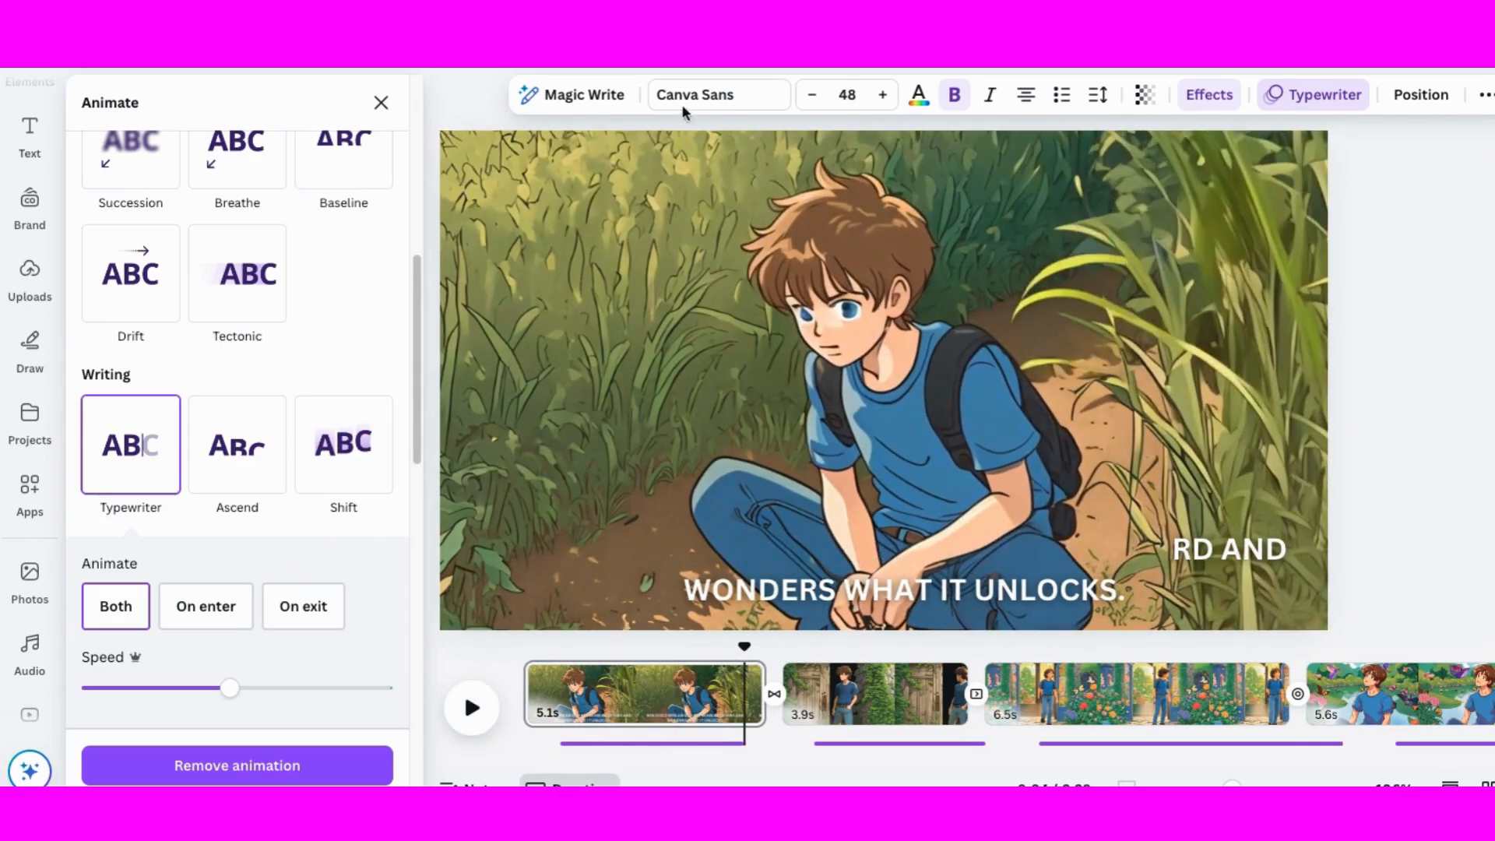
- Copy the caption onto the other four pages and change the second page's text to "He searches and finds a hidden door covered in vines."
{"action": "left_click", "coordinate": [777, 592]}
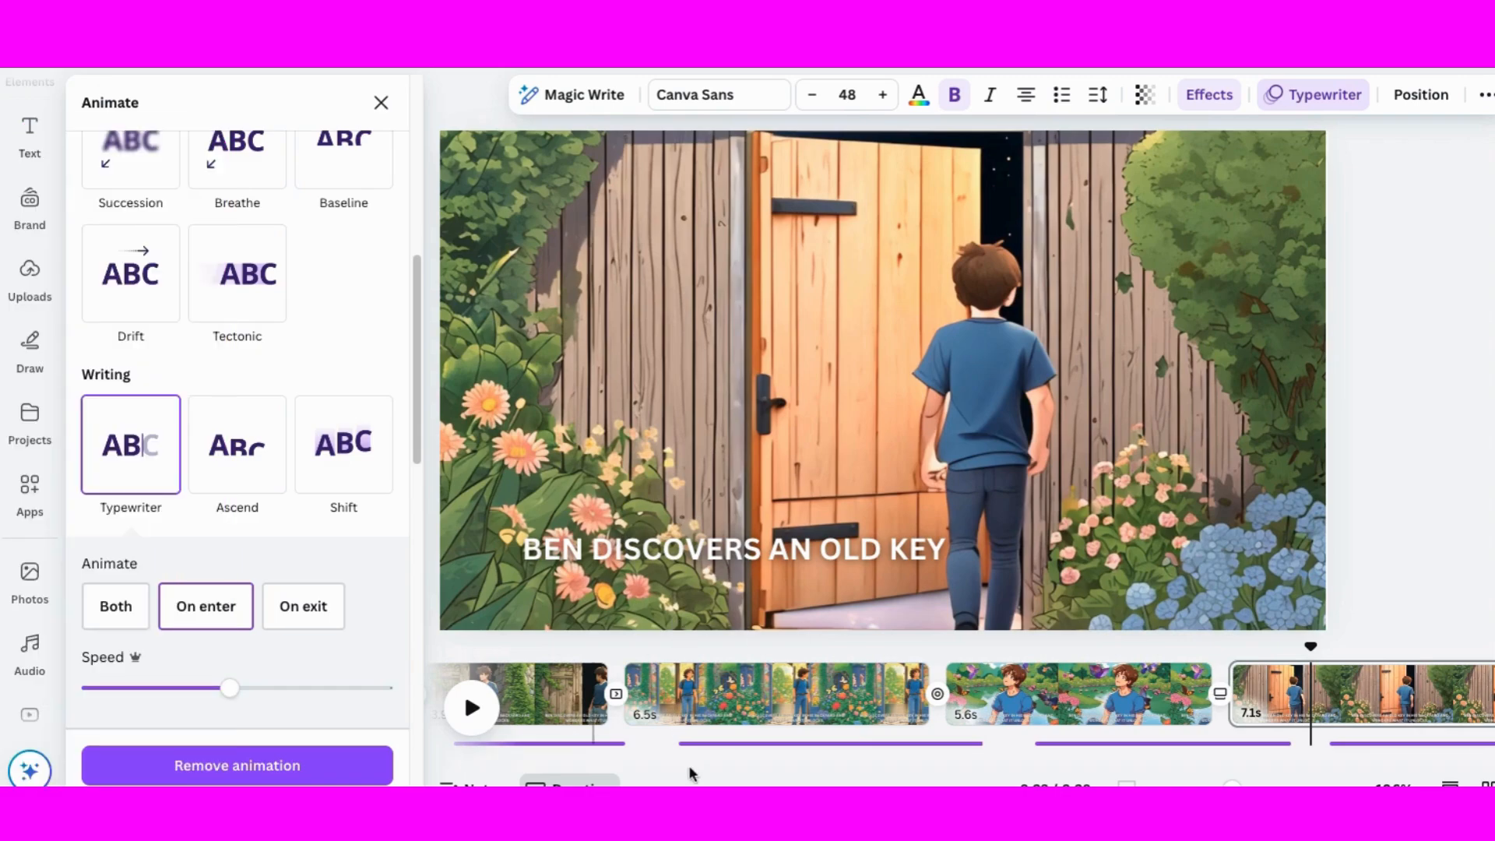
{"action": "scroll", "coordinate": [592, 748], "scroll_direction": "left", "scroll_amount": 5}
{"action": "left_click", "coordinate": [817, 693]}
{"action": "left_click", "coordinate": [522, 547]}
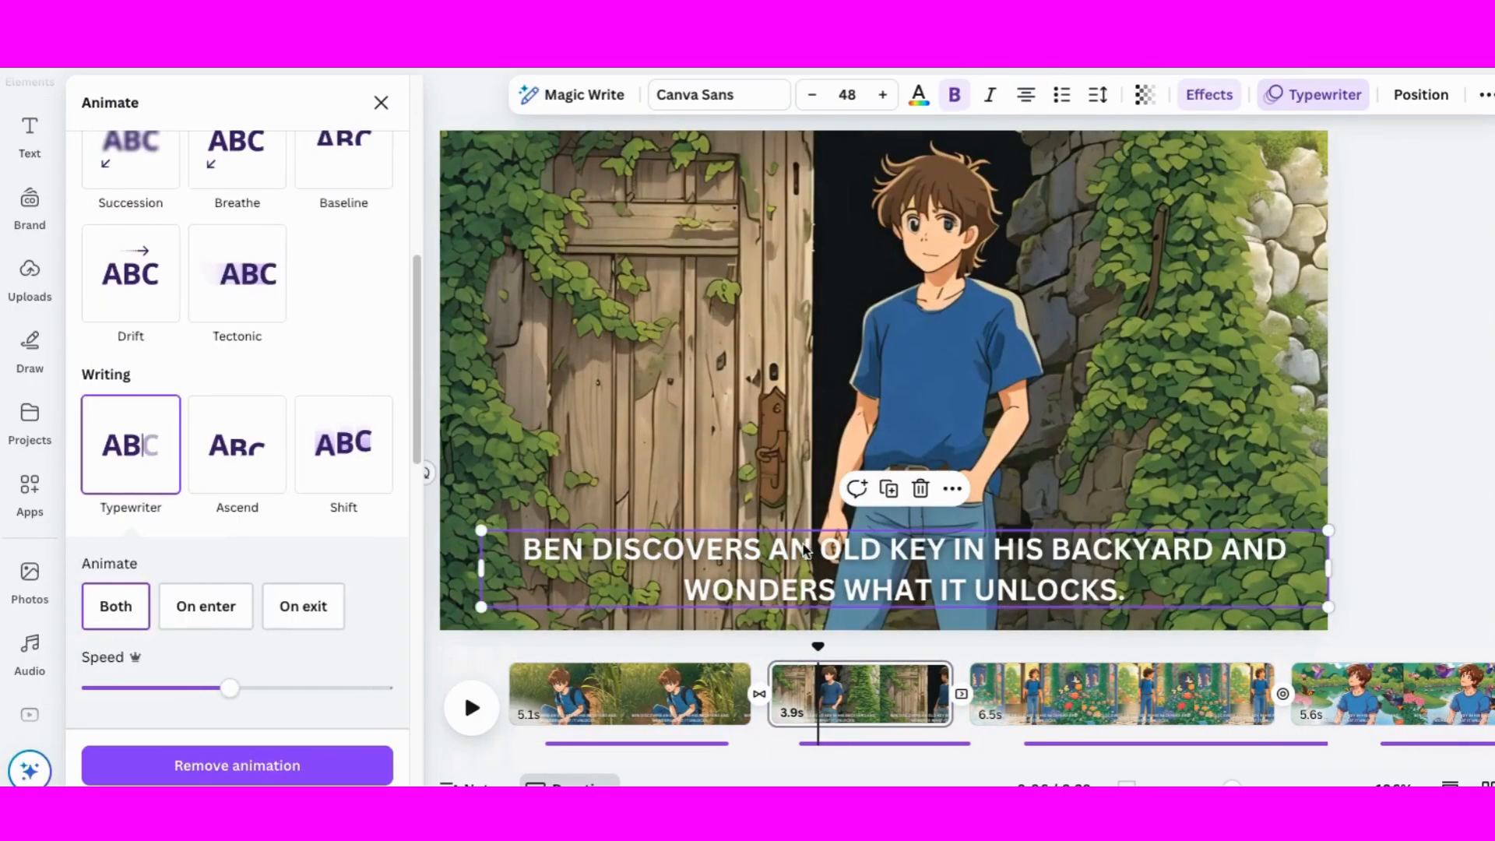
{"action": "key", "text": "ctrl+a"}
{"action": "type", "text": "HE SEARCHES AND FINDS A HIDDEN DOOR COVERED IN VINES."}
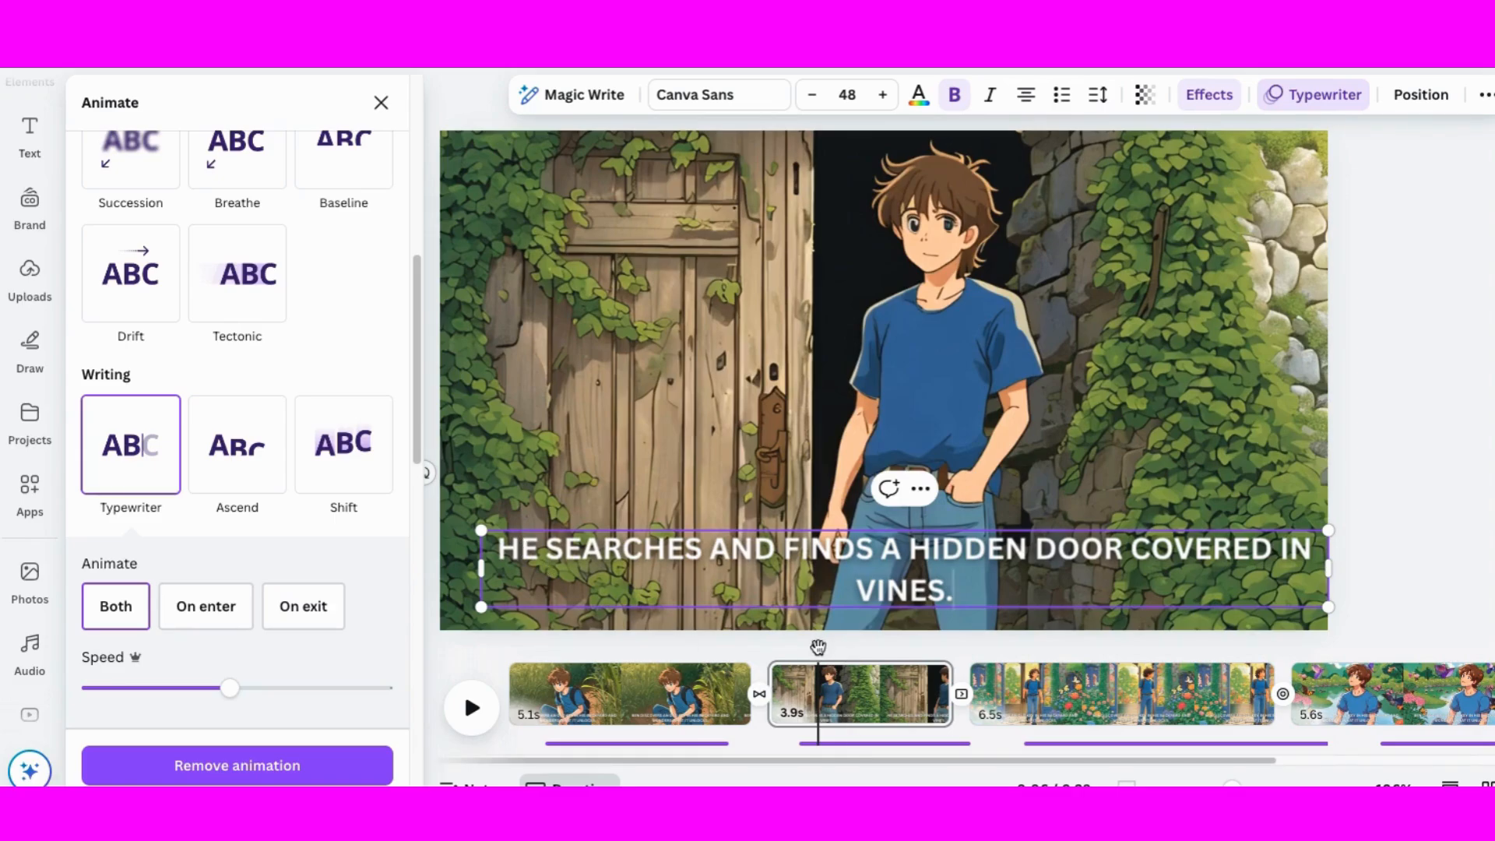
{"action": "left_click", "coordinate": [471, 709]}
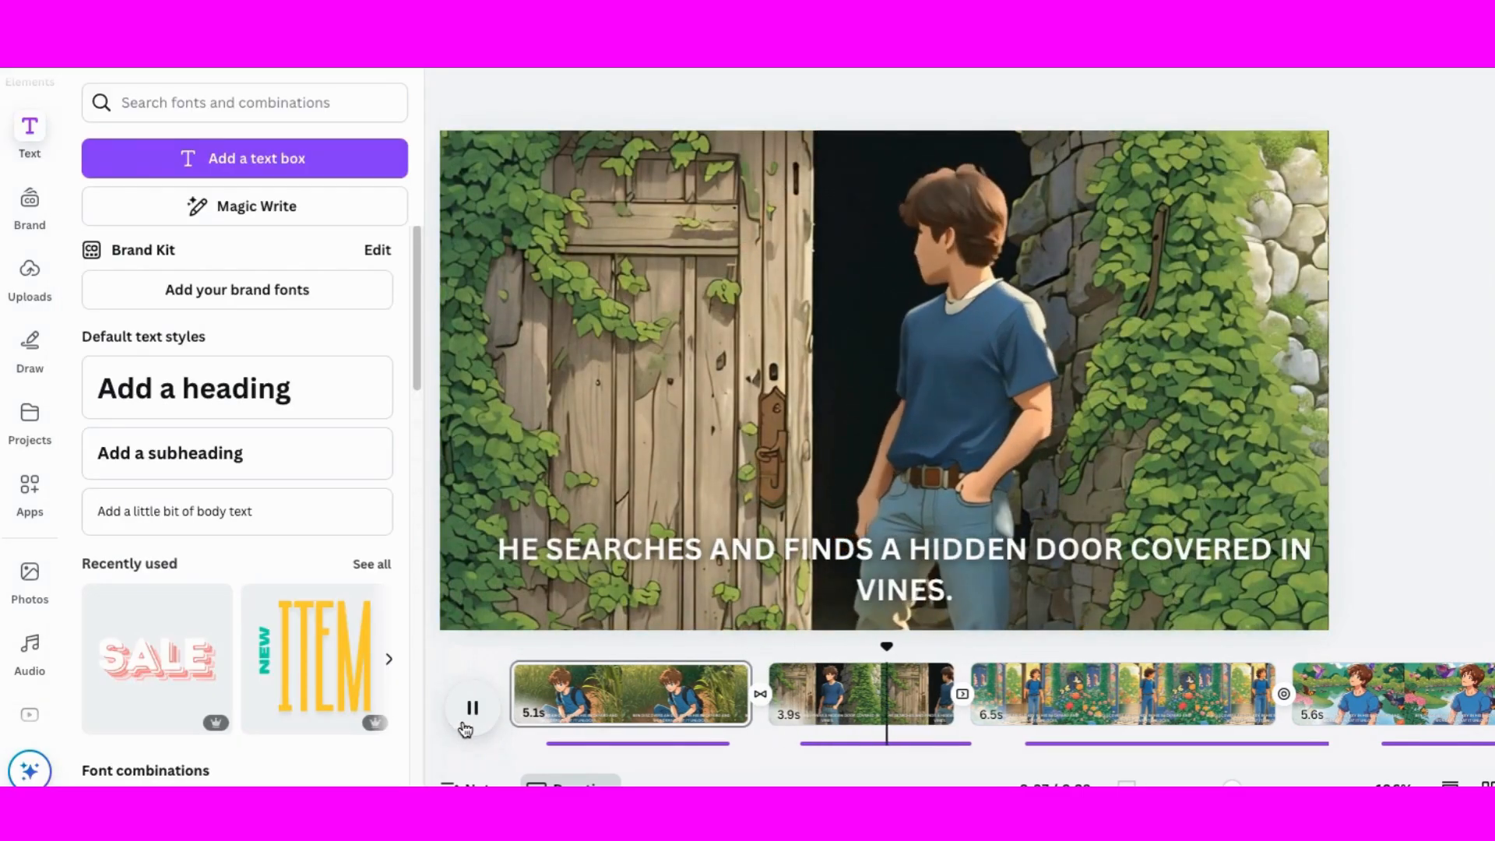
{"action": "left_click", "coordinate": [467, 717]}
- Change the third page's caption to "Unlocking the door, Ben steps into a secret garden filled with colorful flowers and tall trees." and widen its text box
{"action": "left_click", "coordinate": [978, 567]}
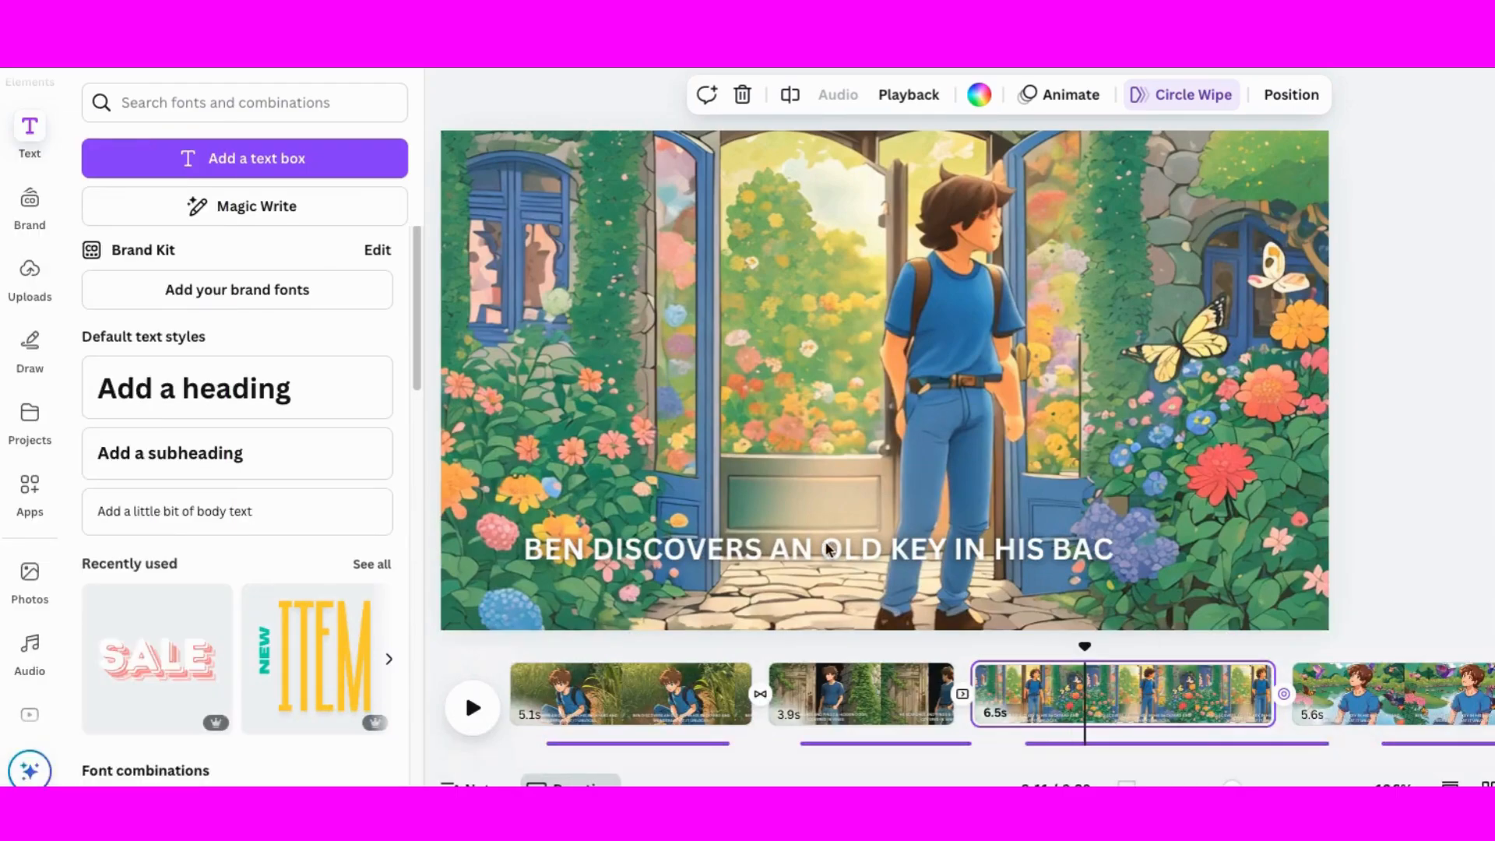
{"action": "left_click", "coordinate": [828, 549]}
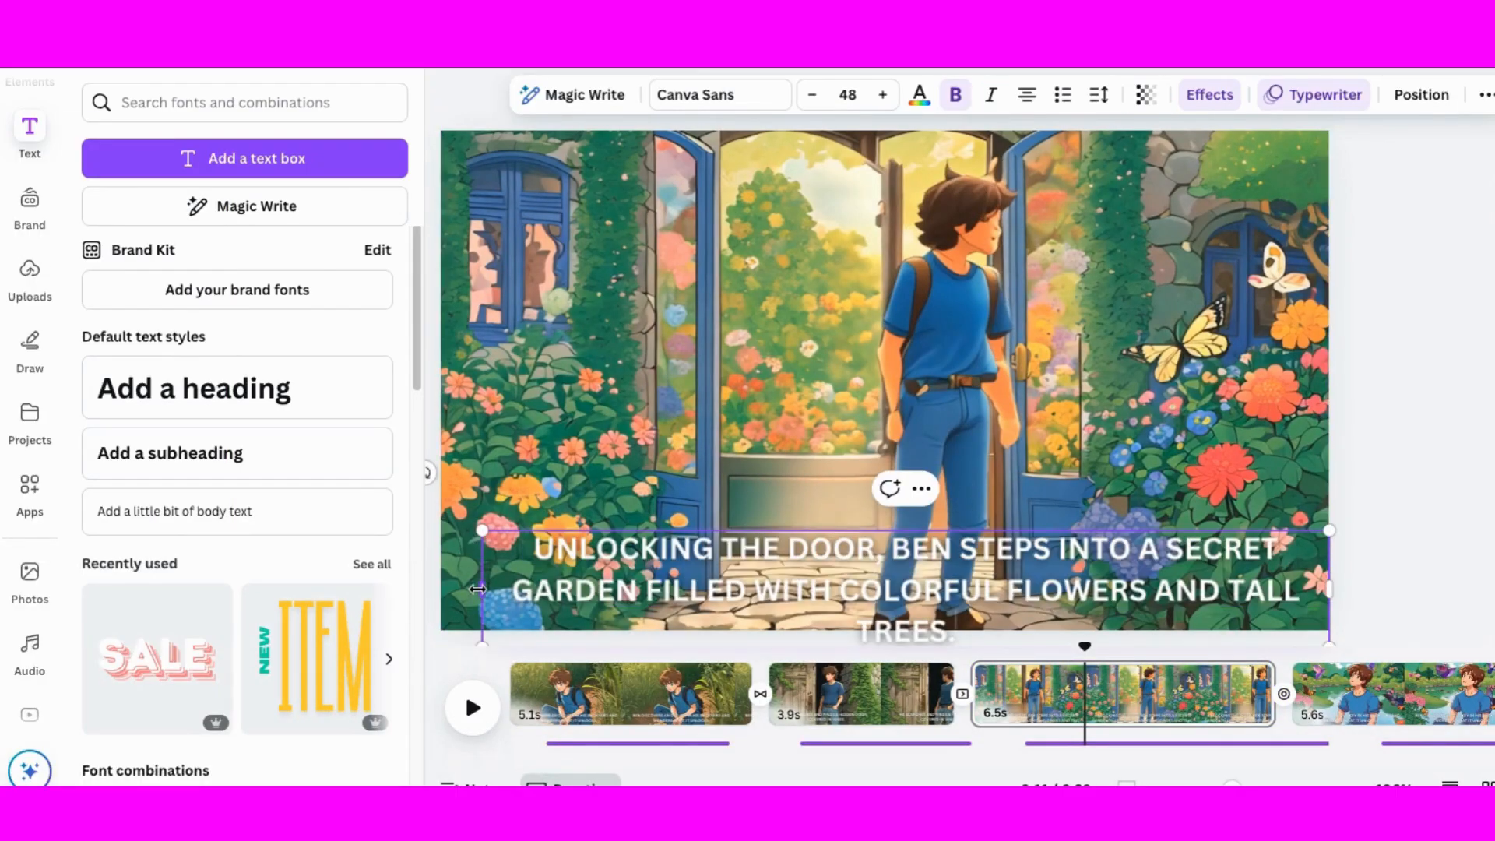
{"action": "left_click_drag", "start_coordinate": [477, 590], "coordinate": [433, 590]}
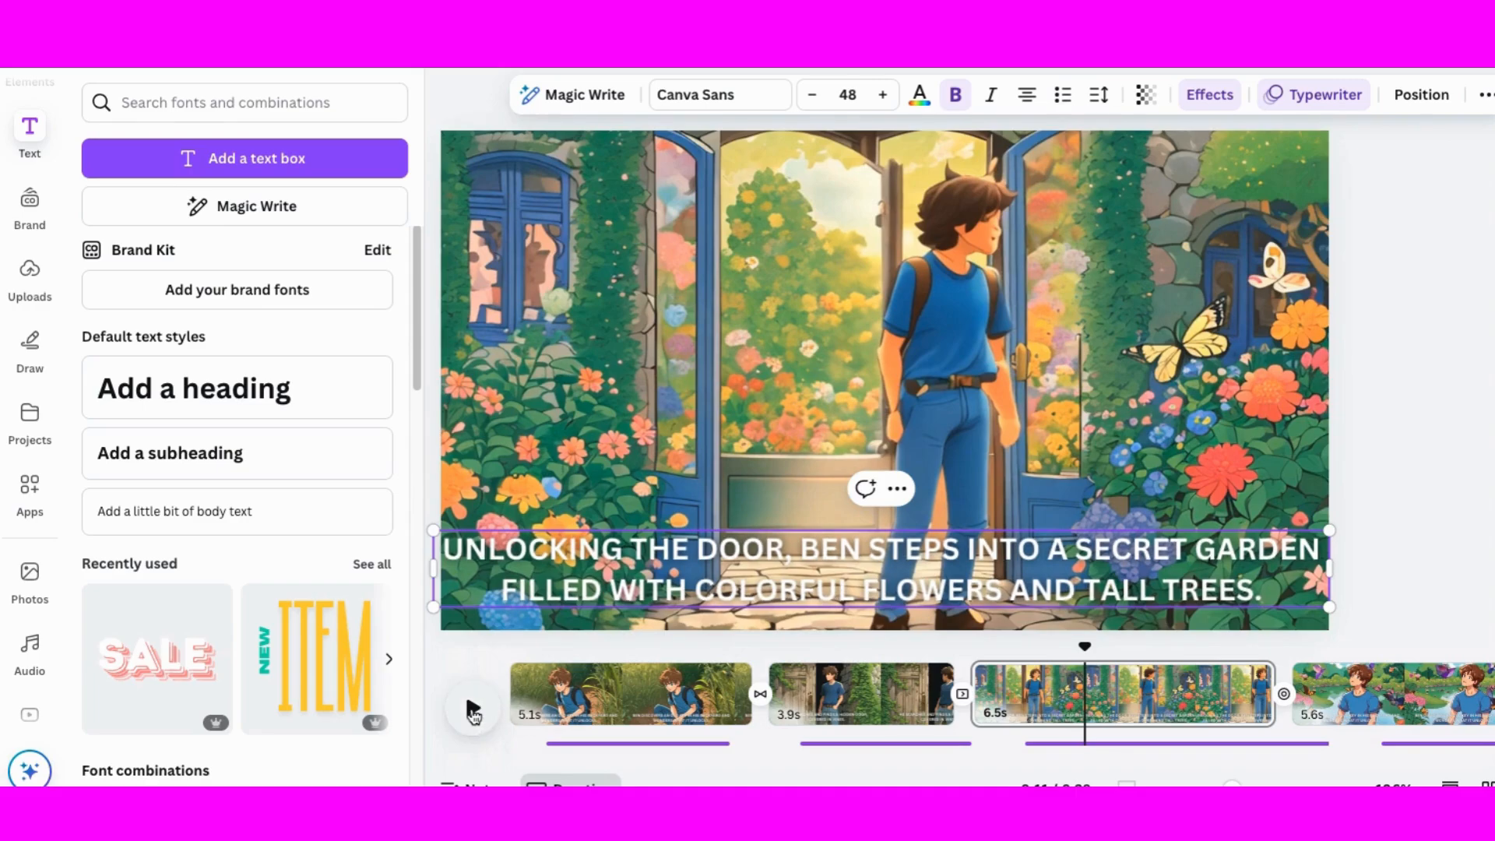
{"action": "left_click", "coordinate": [472, 710]}
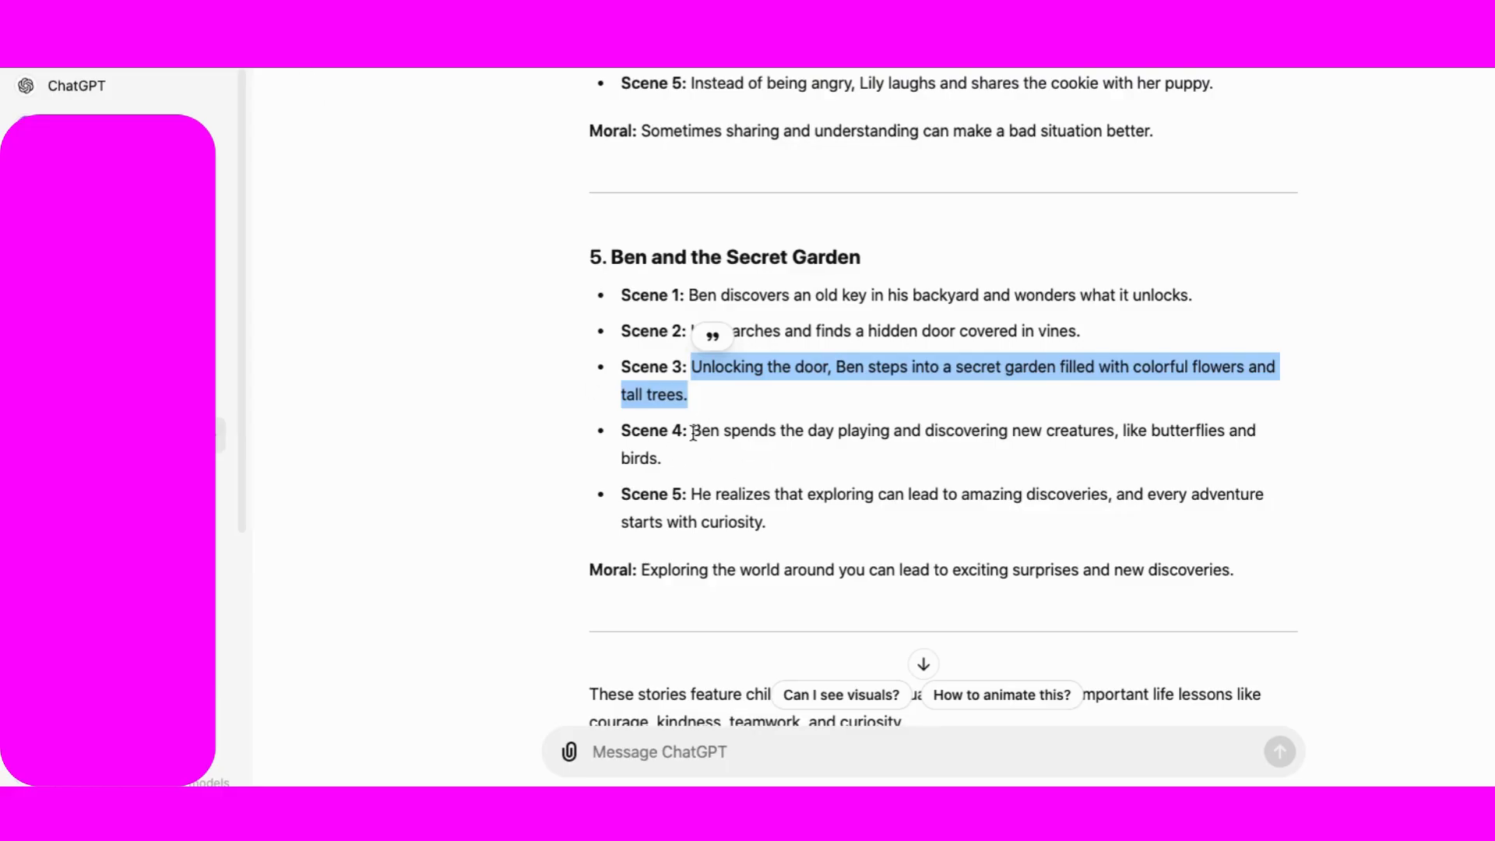
- Copy Scene 4 from ChatGPT into the fourth page's caption: "Ben spends the day playing and discovering new creatures, like butterflies and birds."
{"action": "left_click_drag", "start_coordinate": [693, 433], "coordinate": [662, 460]}
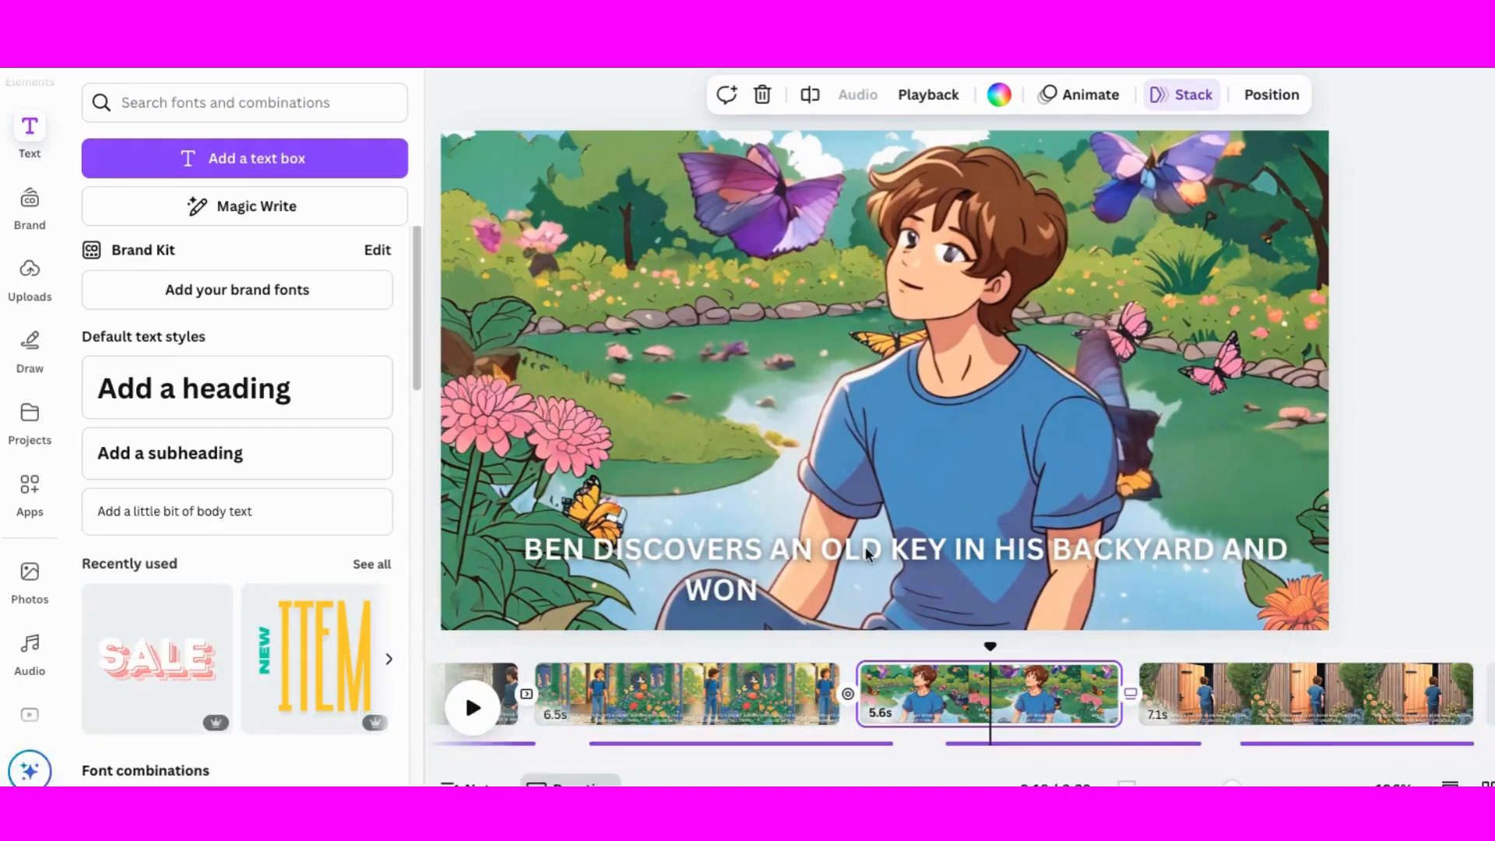
{"action": "left_click", "coordinate": [822, 549]}
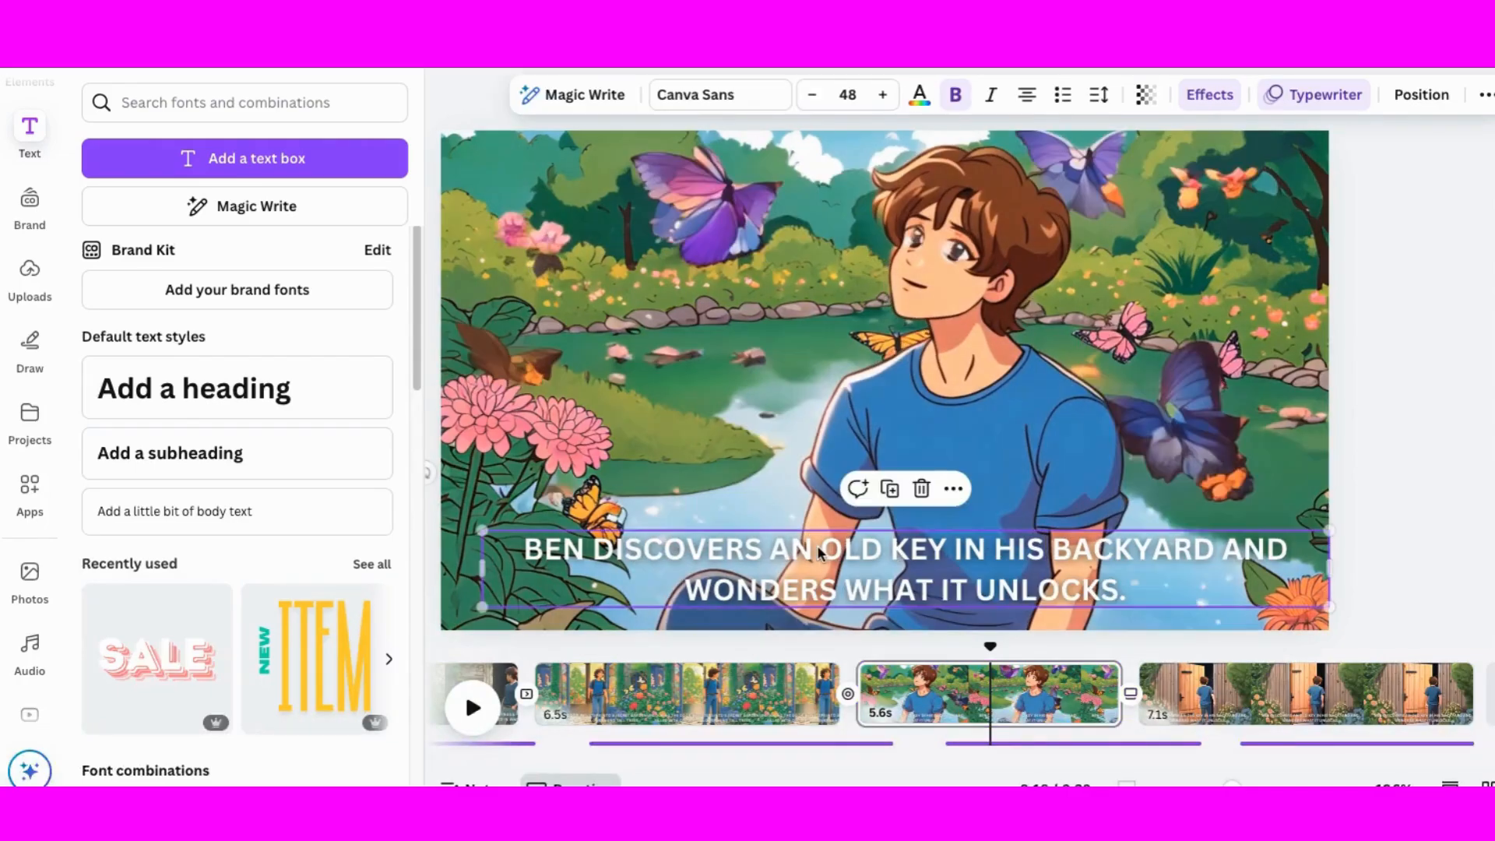
{"action": "left_click", "coordinate": [778, 551]}
{"action": "type", "text": "BEN SPENDS THE DAY PLAYING AND DISCOVERING NEW CREATURES, LIKE BUTTERFLIES AND BIRDS."}
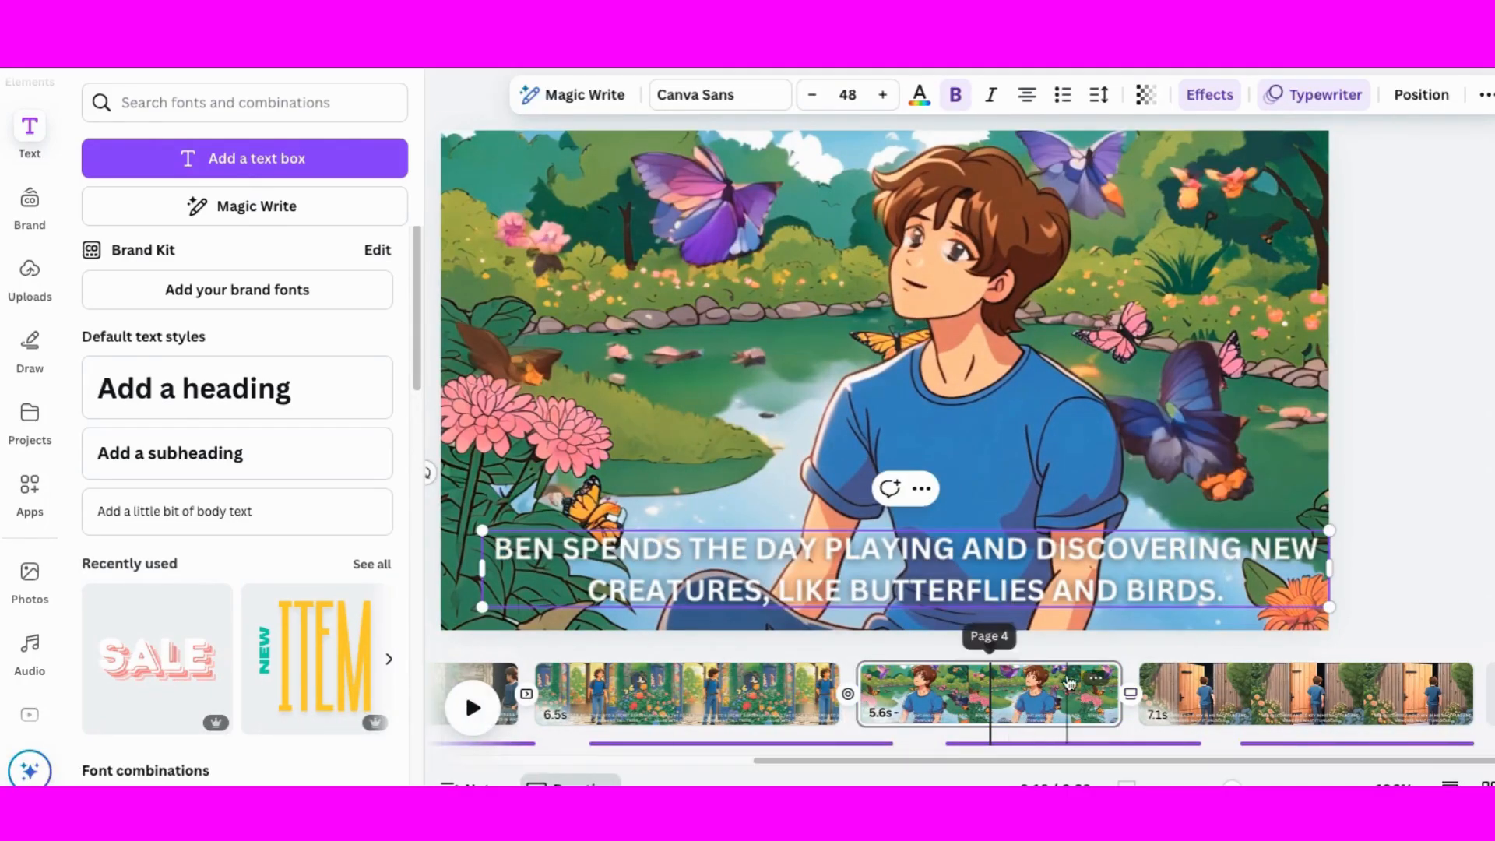
{"action": "left_click", "coordinate": [472, 707]}
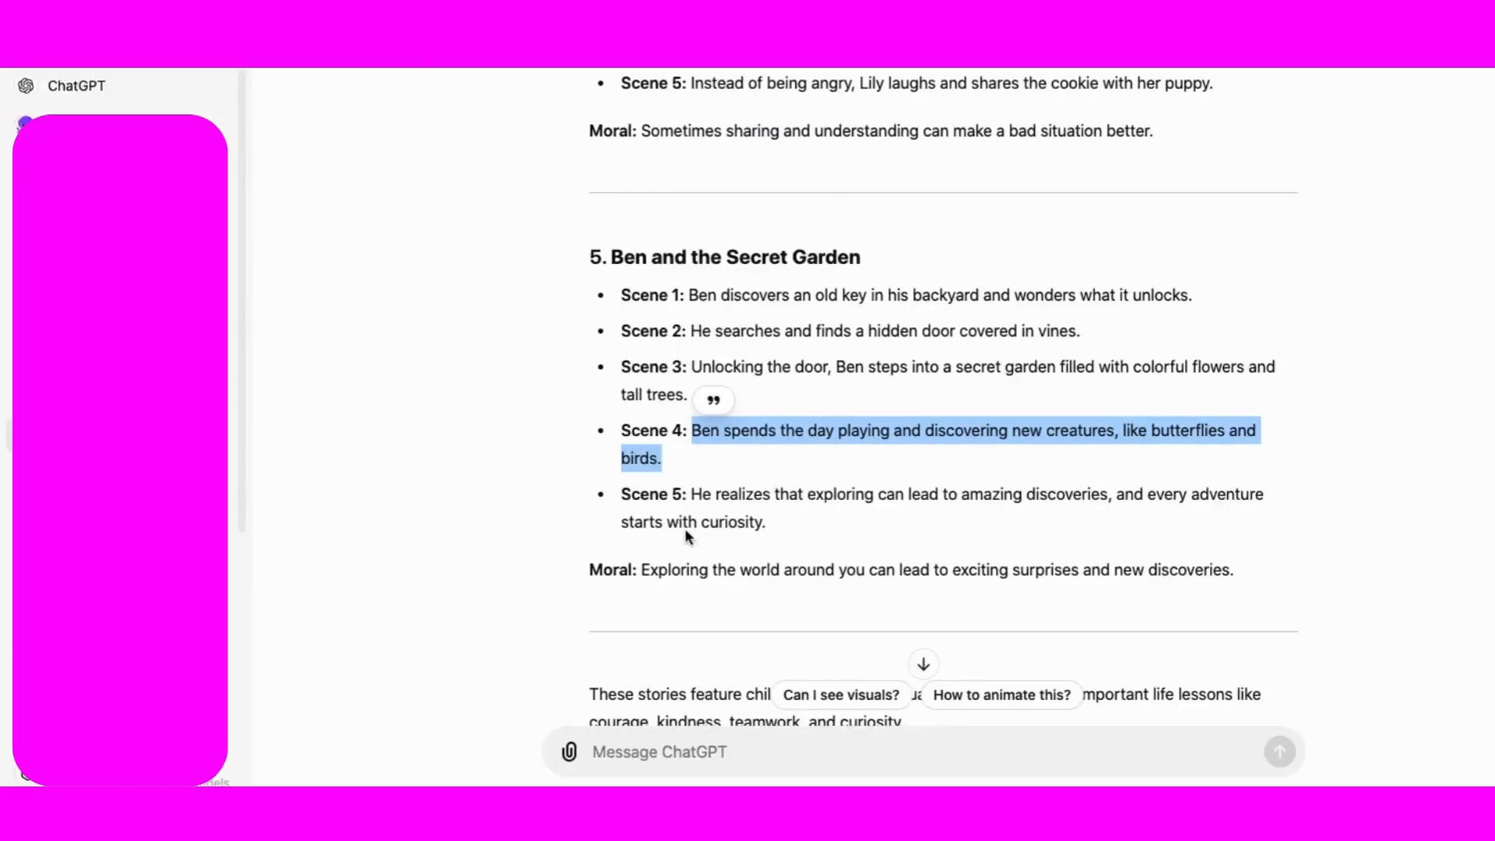
- Copy Scene 5 from ChatGPT into the fifth page's caption: "He realizes that exploring can lead to amazing discoveries, and every adventure starts with curiosity."
{"action": "left_click_drag", "start_coordinate": [692, 495], "coordinate": [764, 526]}
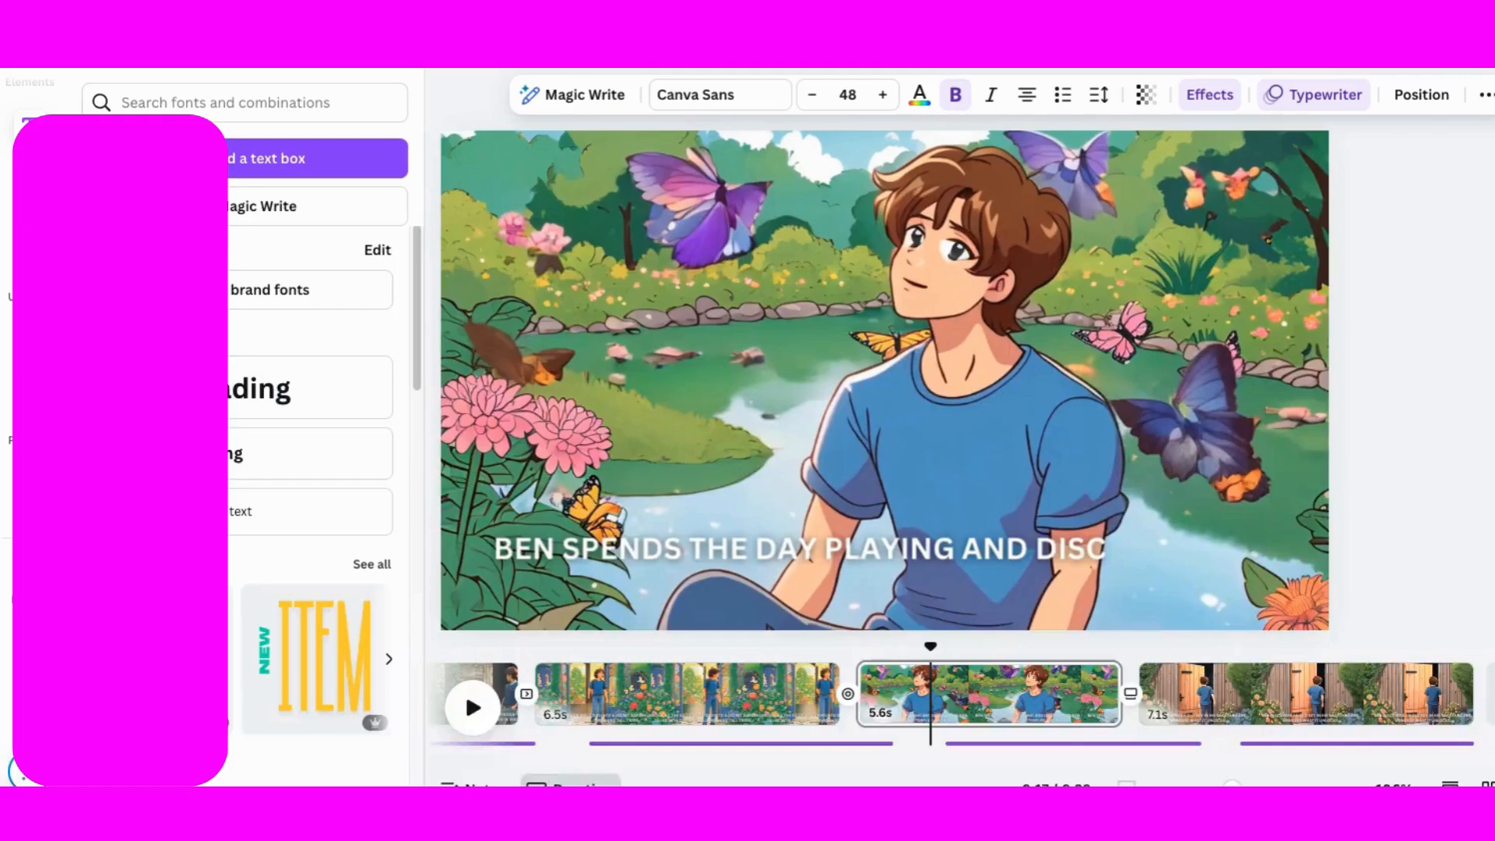
{"action": "left_click", "coordinate": [1308, 693]}
{"action": "double_click", "coordinate": [769, 554]}
{"action": "type", "text": "HE REALIZES THAT EXPLORING CAN LEAD TO AMAZING DISCOVERIES, AND EVERY ADVENTURE STARTS WITH CURIOSITY."}
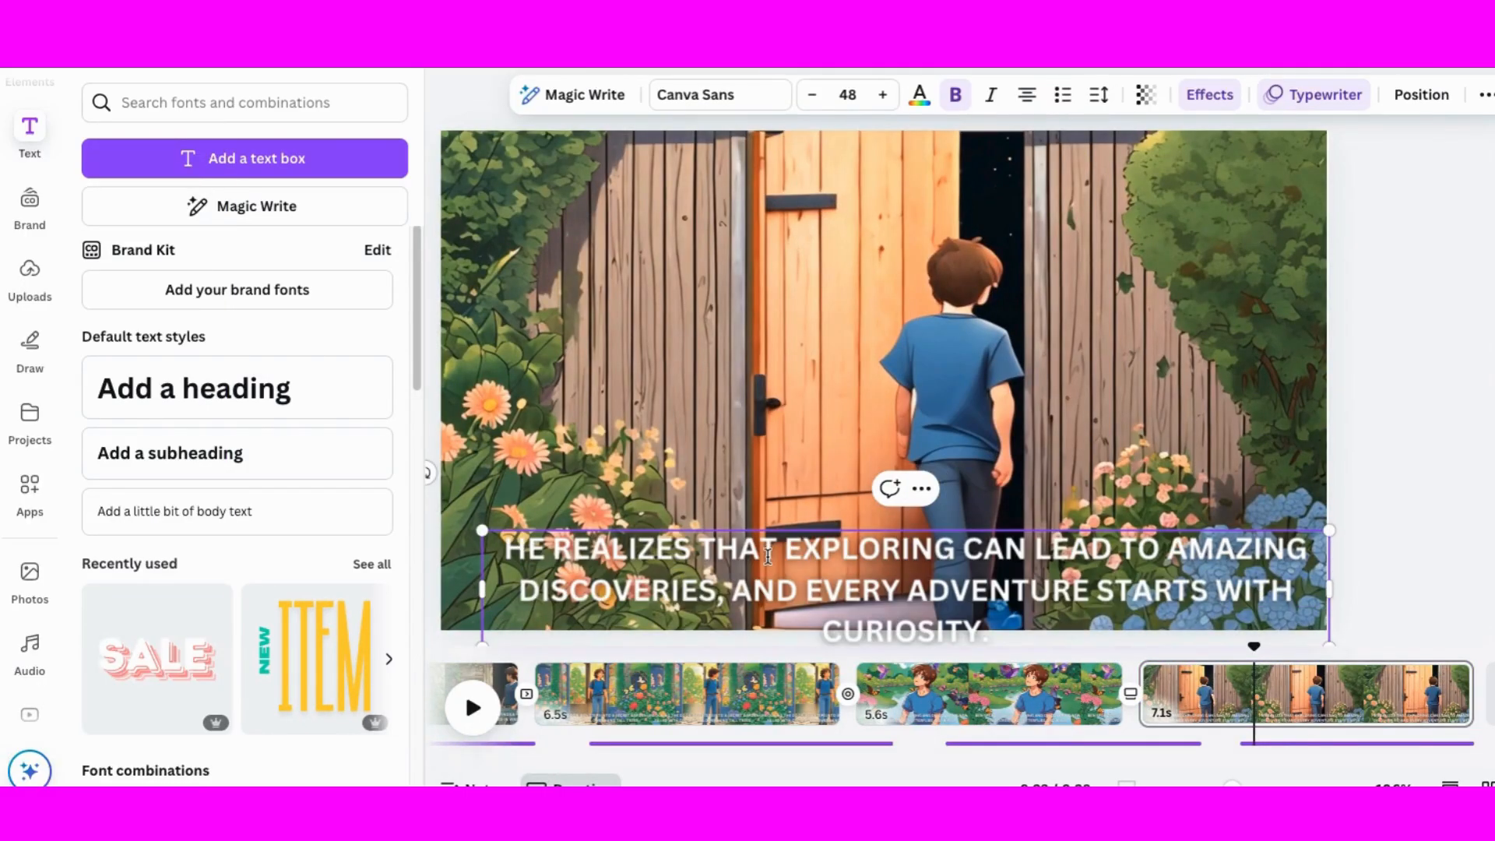
- Move the fifth page's caption up so that all three lines fit inside the picture
{"action": "left_click", "coordinate": [1402, 542]}
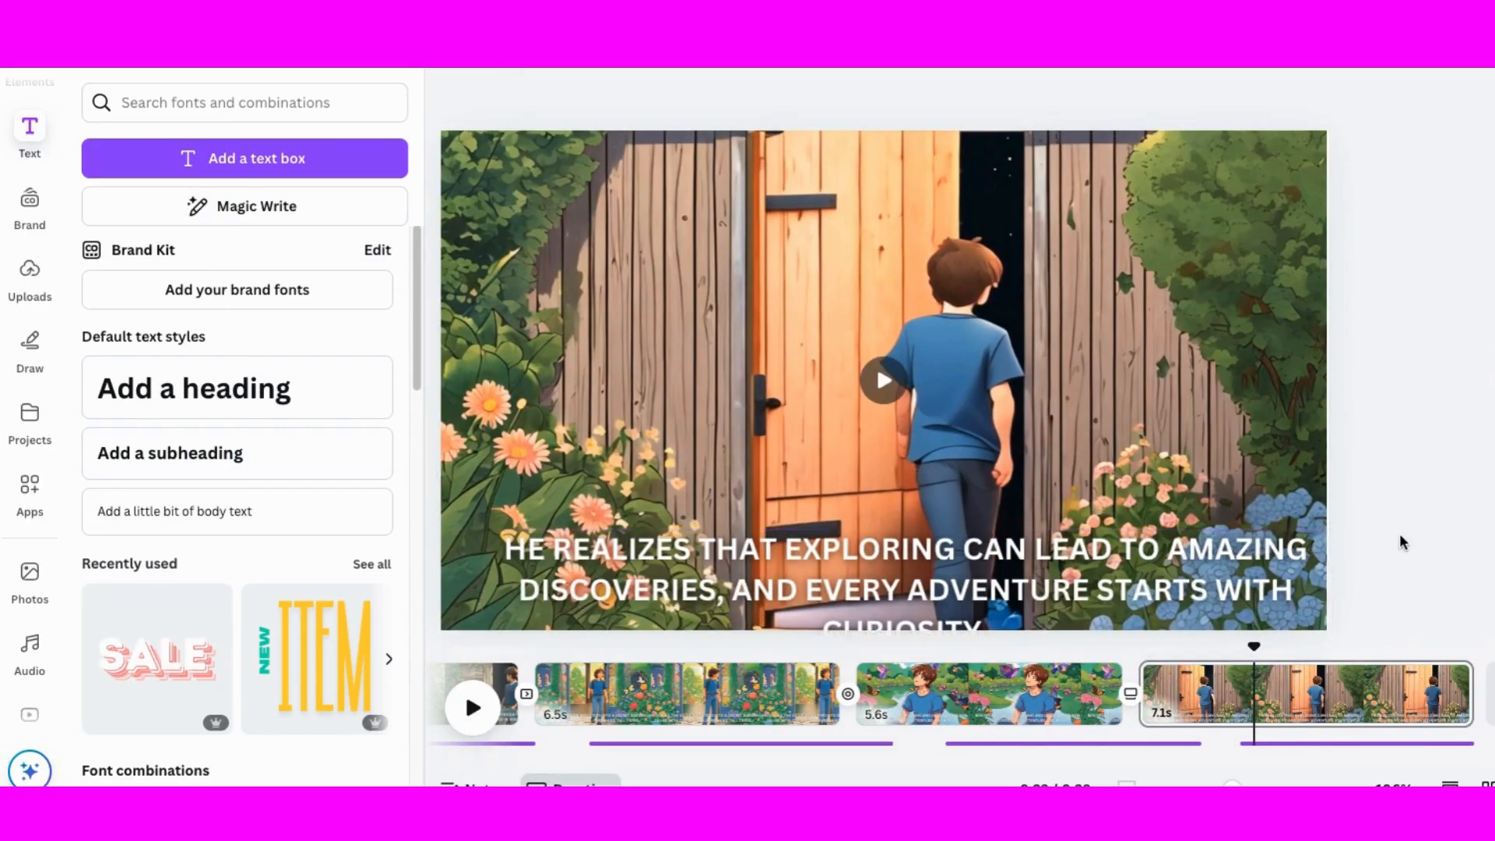
{"action": "left_click", "coordinate": [933, 523]}
{"action": "left_click_drag", "start_coordinate": [933, 523], "coordinate": [933, 500]}
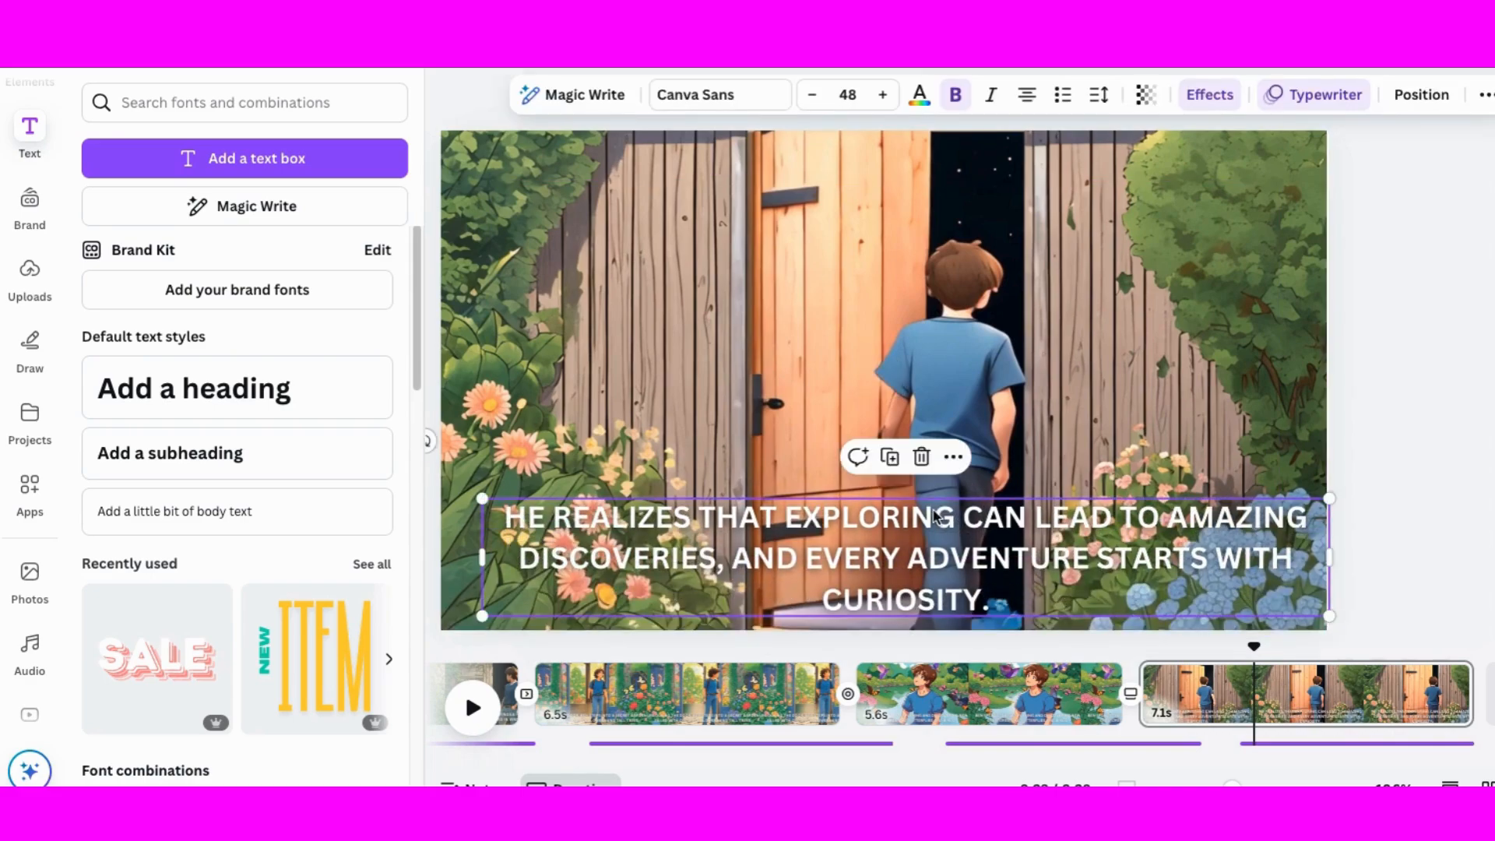
- Trim the second and third narration clips slightly and move them earlier so each starts just after its page begins
{"action": "left_click_drag", "start_coordinate": [767, 760], "coordinate": [478, 749]}
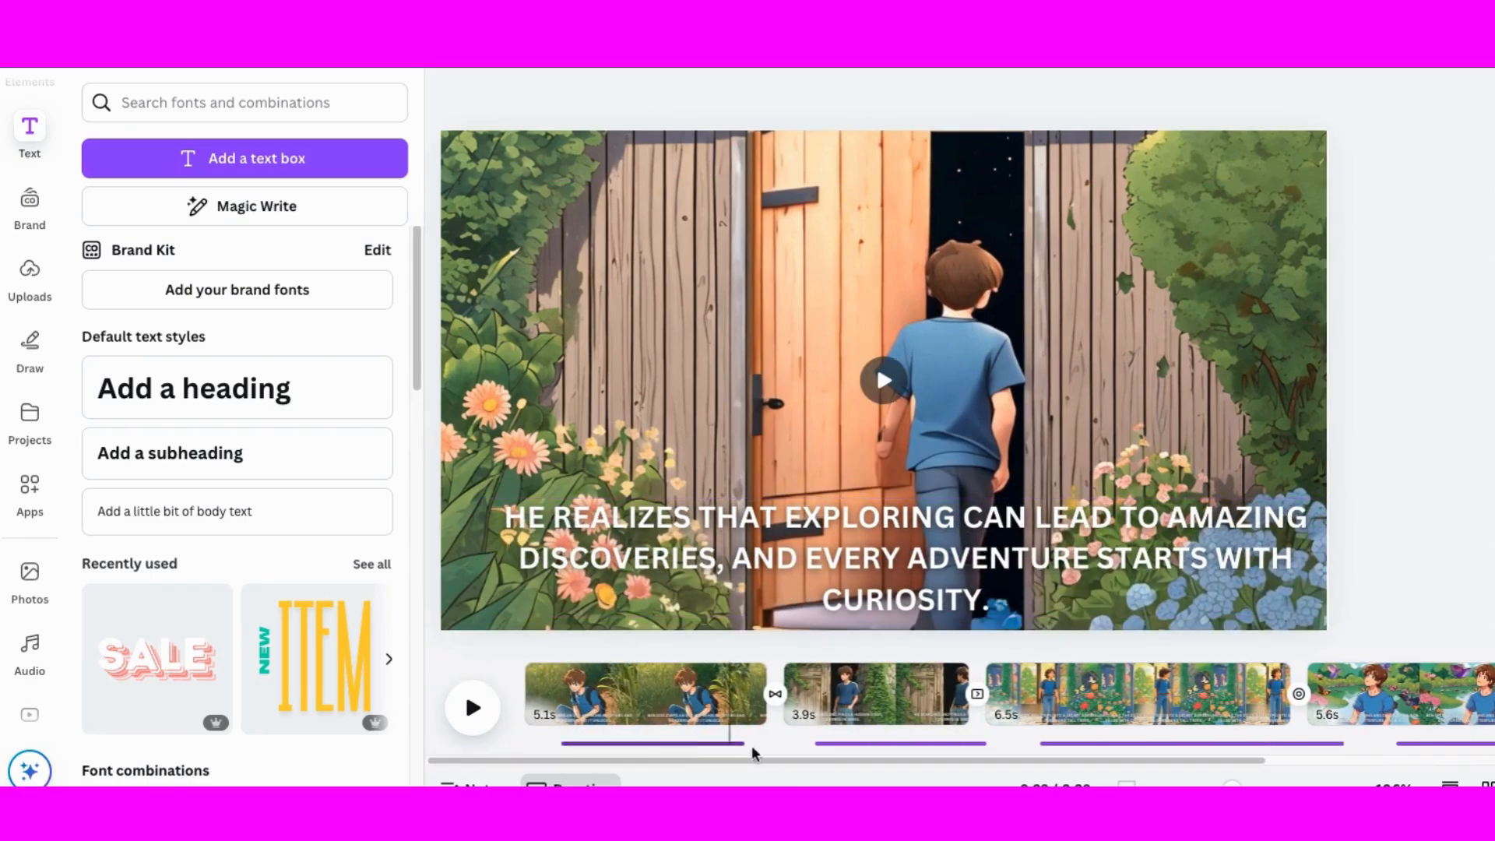
{"action": "left_click", "coordinate": [864, 743]}
{"action": "left_click_drag", "start_coordinate": [864, 728], "coordinate": [848, 728]}
{"action": "left_click_drag", "start_coordinate": [1137, 728], "coordinate": [1092, 723]}
{"action": "left_click", "coordinate": [1281, 678]}
{"action": "scroll", "coordinate": [1130, 724], "scroll_direction": "right", "scroll_amount": 5}
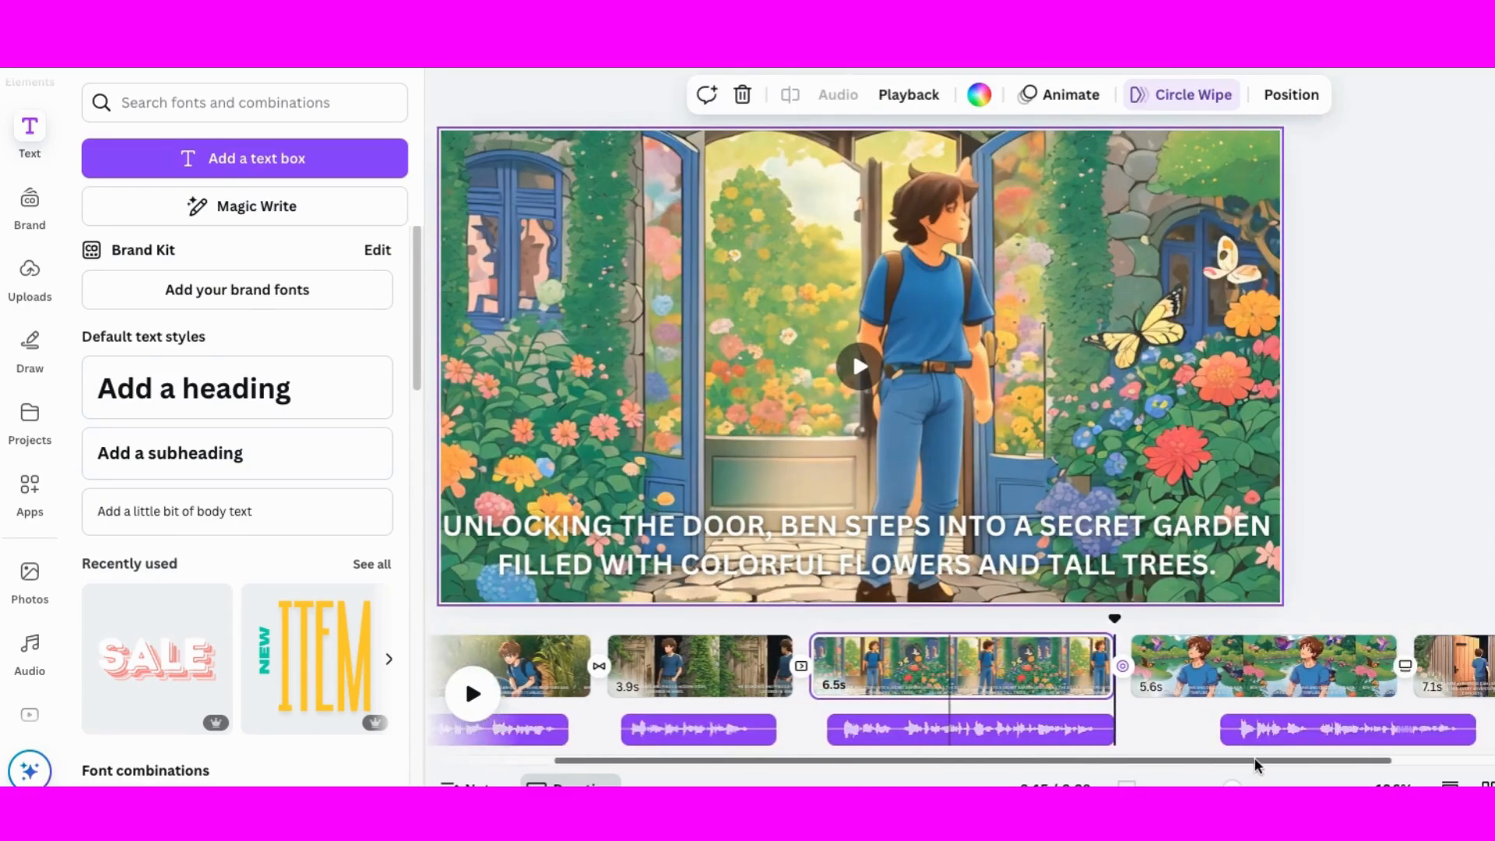
- Trim the fourth narration clip to 5.1 s and move it and the fifth clip close to the start of their pages
{"action": "left_click", "coordinate": [1158, 722]}
{"action": "scroll", "coordinate": [1018, 748], "scroll_direction": "right", "scroll_amount": 5}
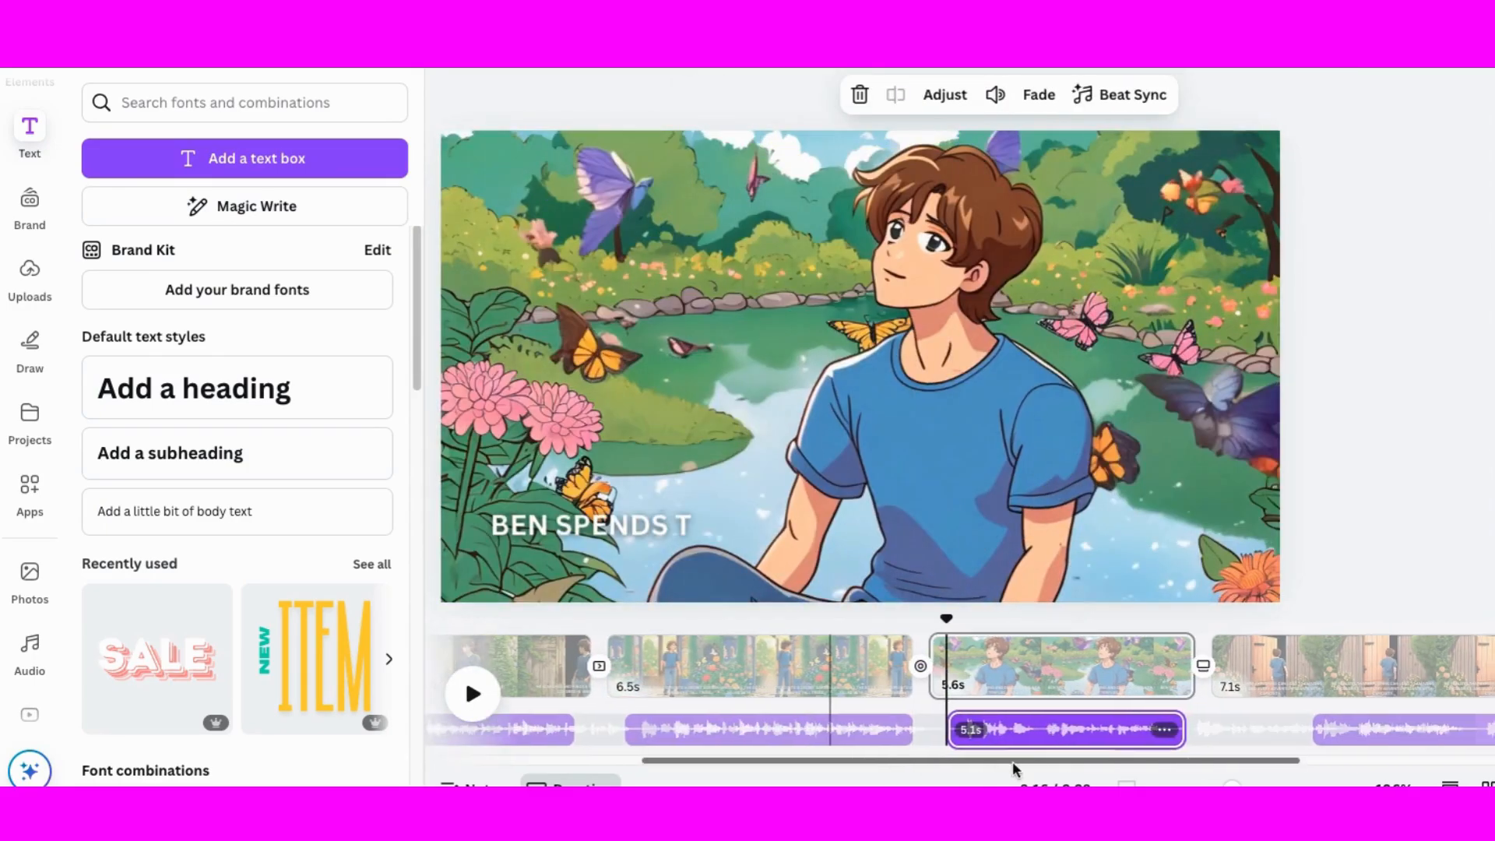
{"action": "left_click", "coordinate": [1130, 733]}
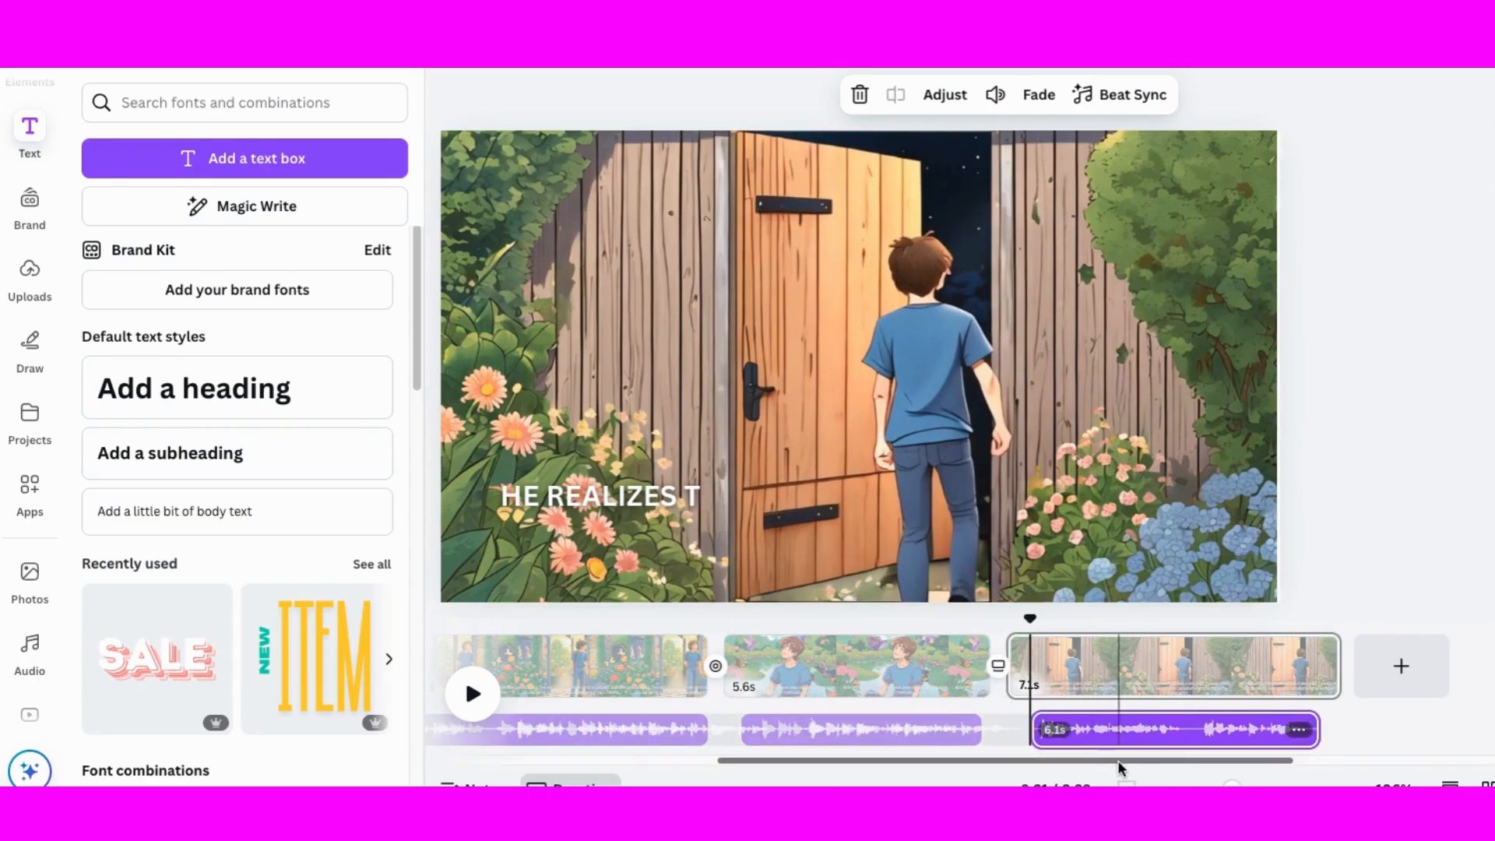
{"action": "scroll", "coordinate": [1119, 748], "scroll_direction": "left", "scroll_amount": 3}
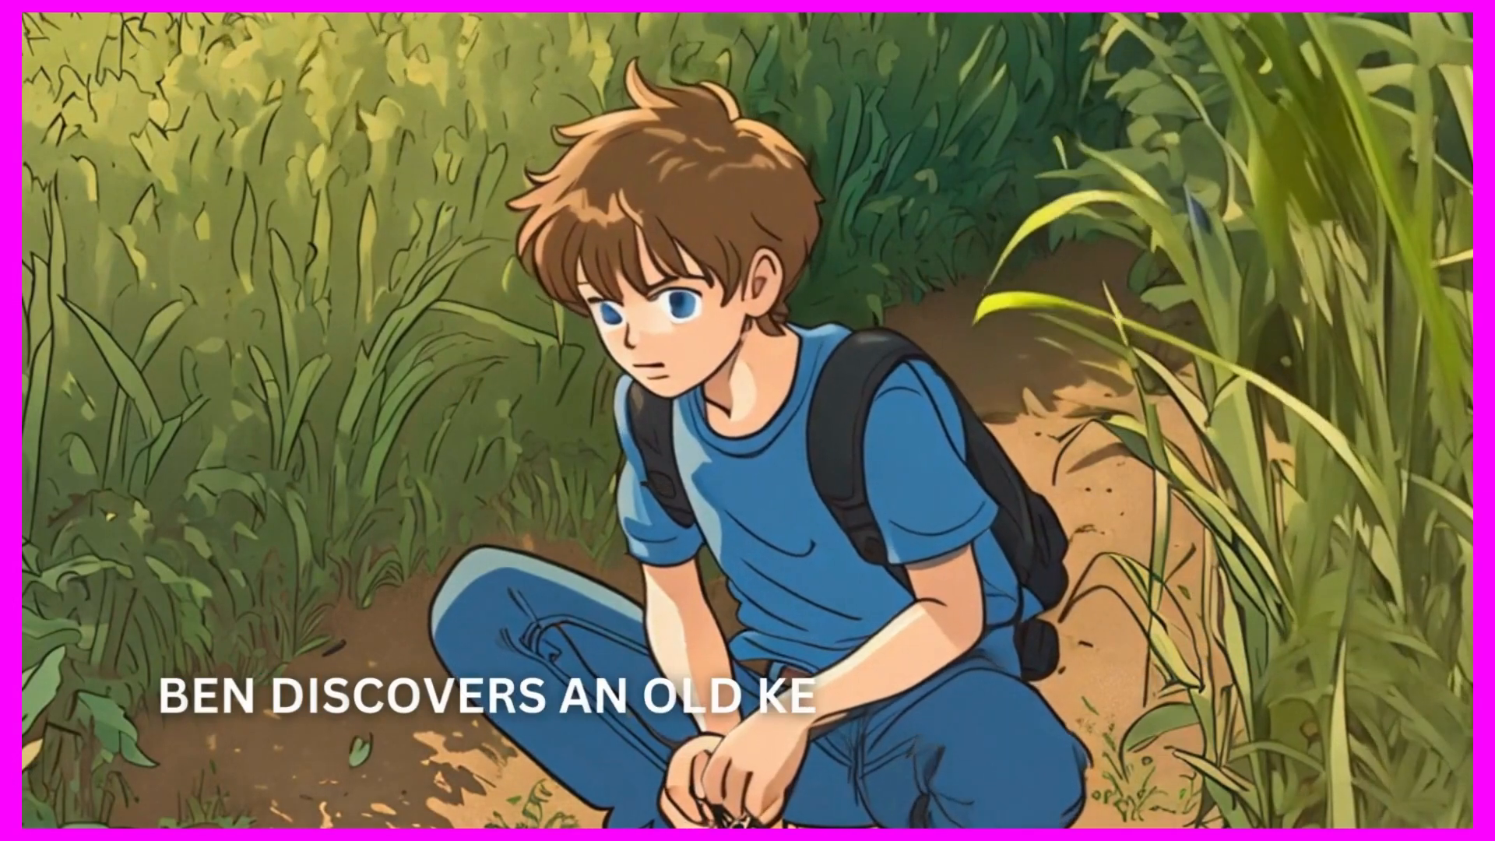